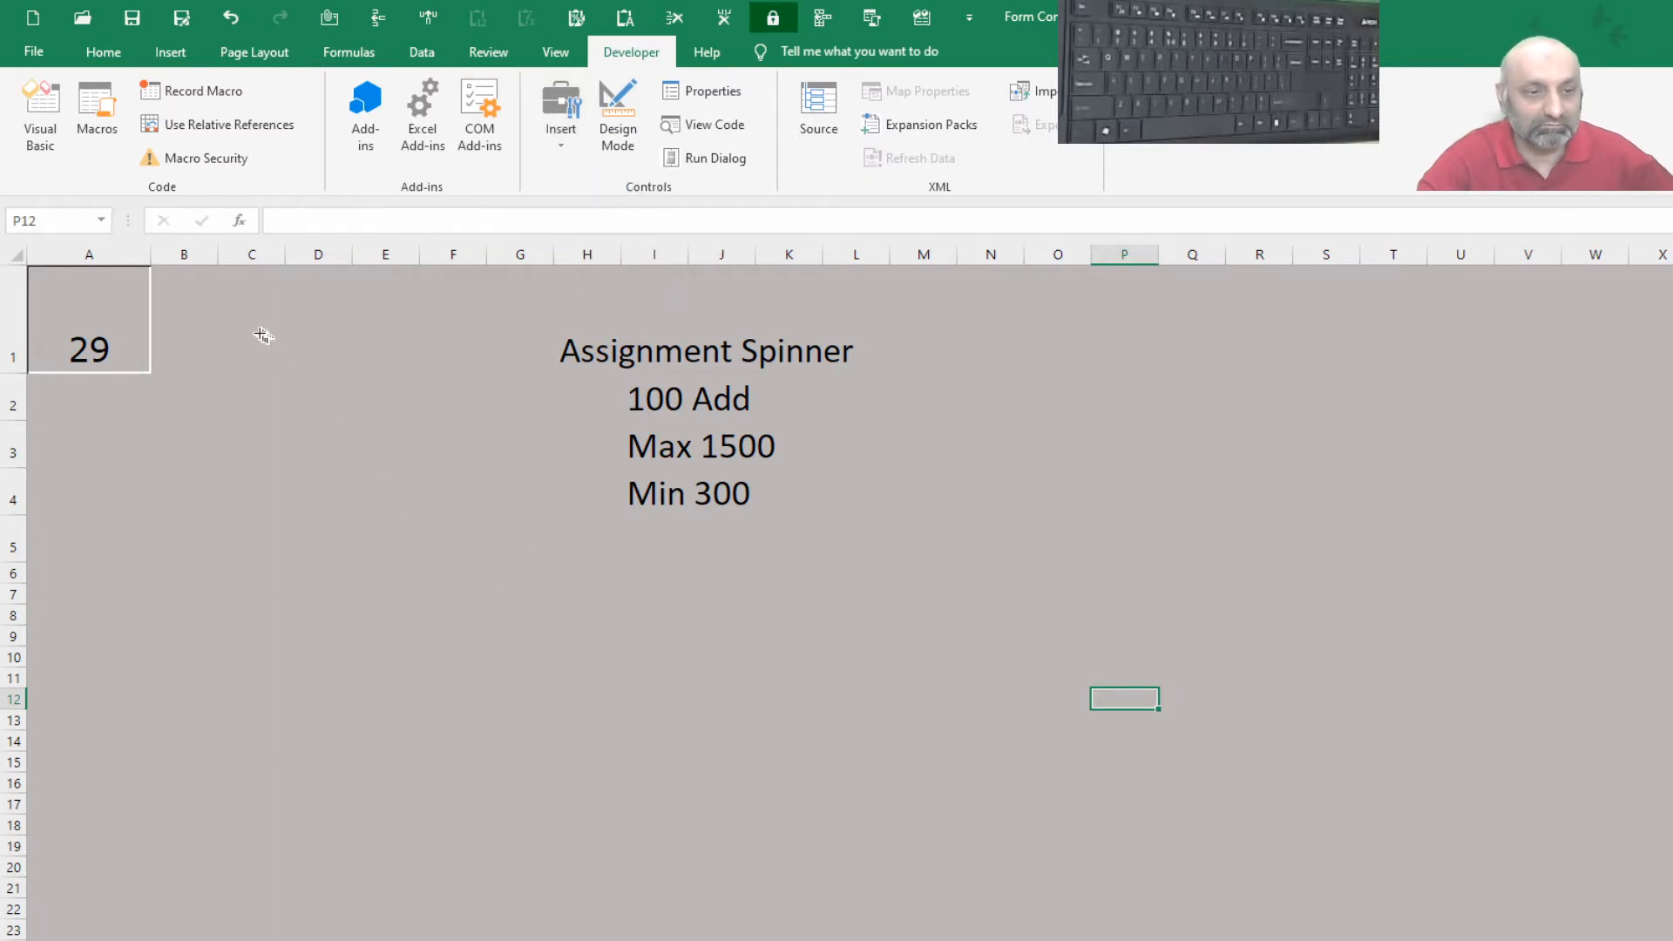
Insert a spinner control about 1.77 inches high and 1.45 inches wide on the sheet, just beside cell A1
{"action": "left_click", "coordinate": [213, 304]}
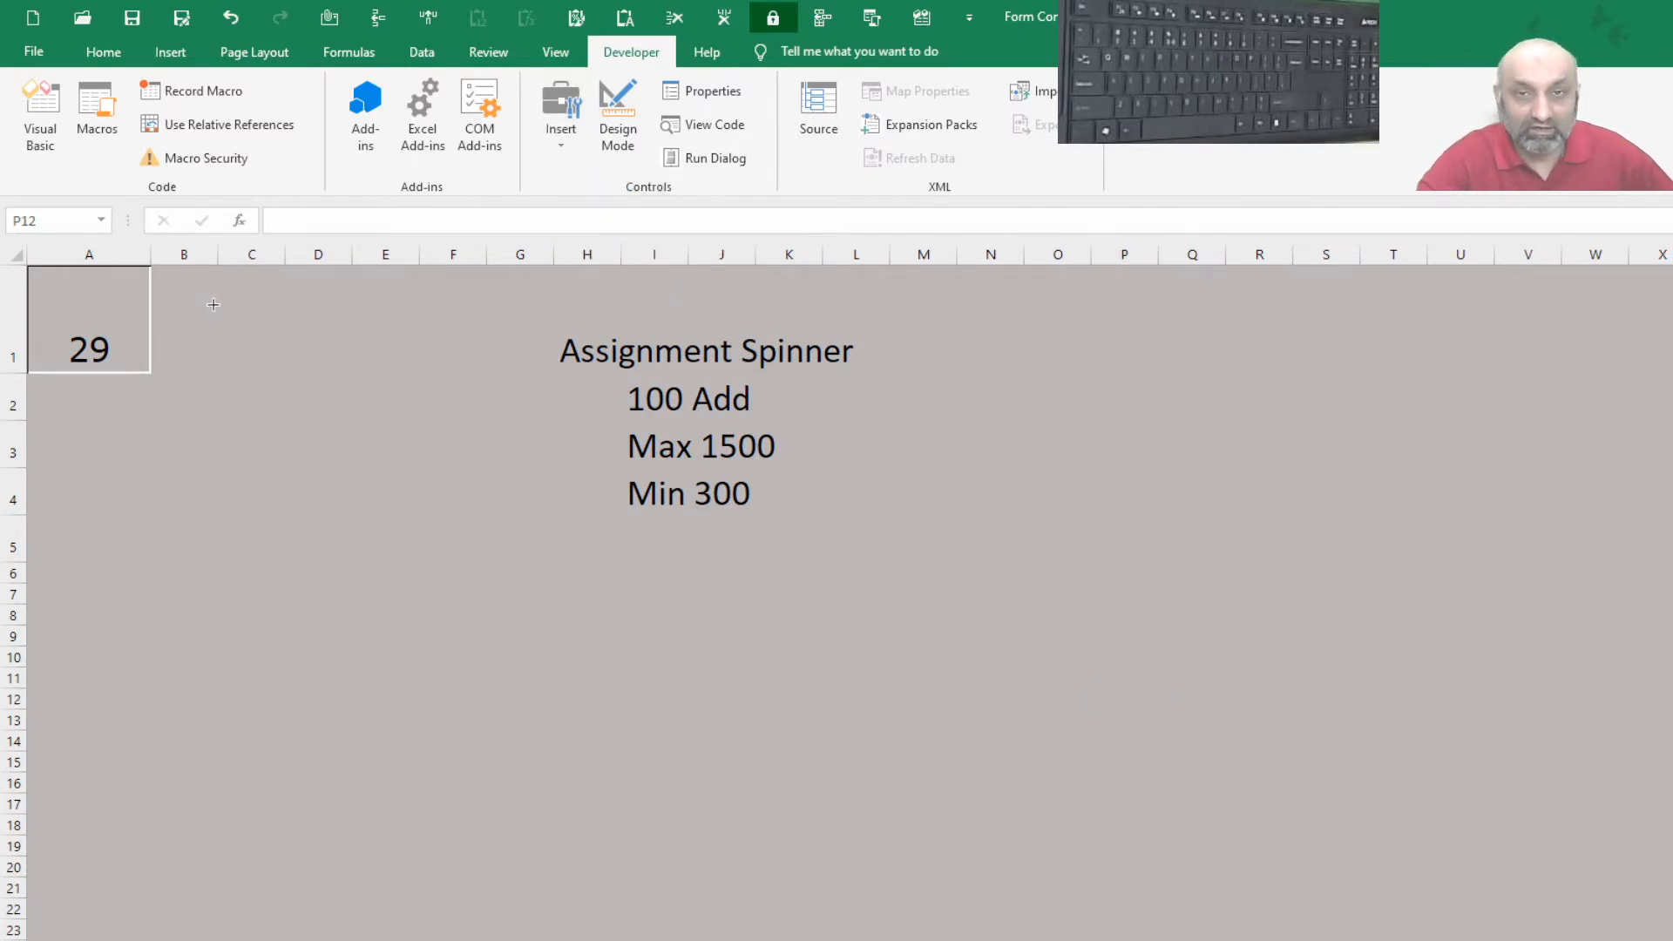
{"action": "left_click", "coordinate": [346, 518]}
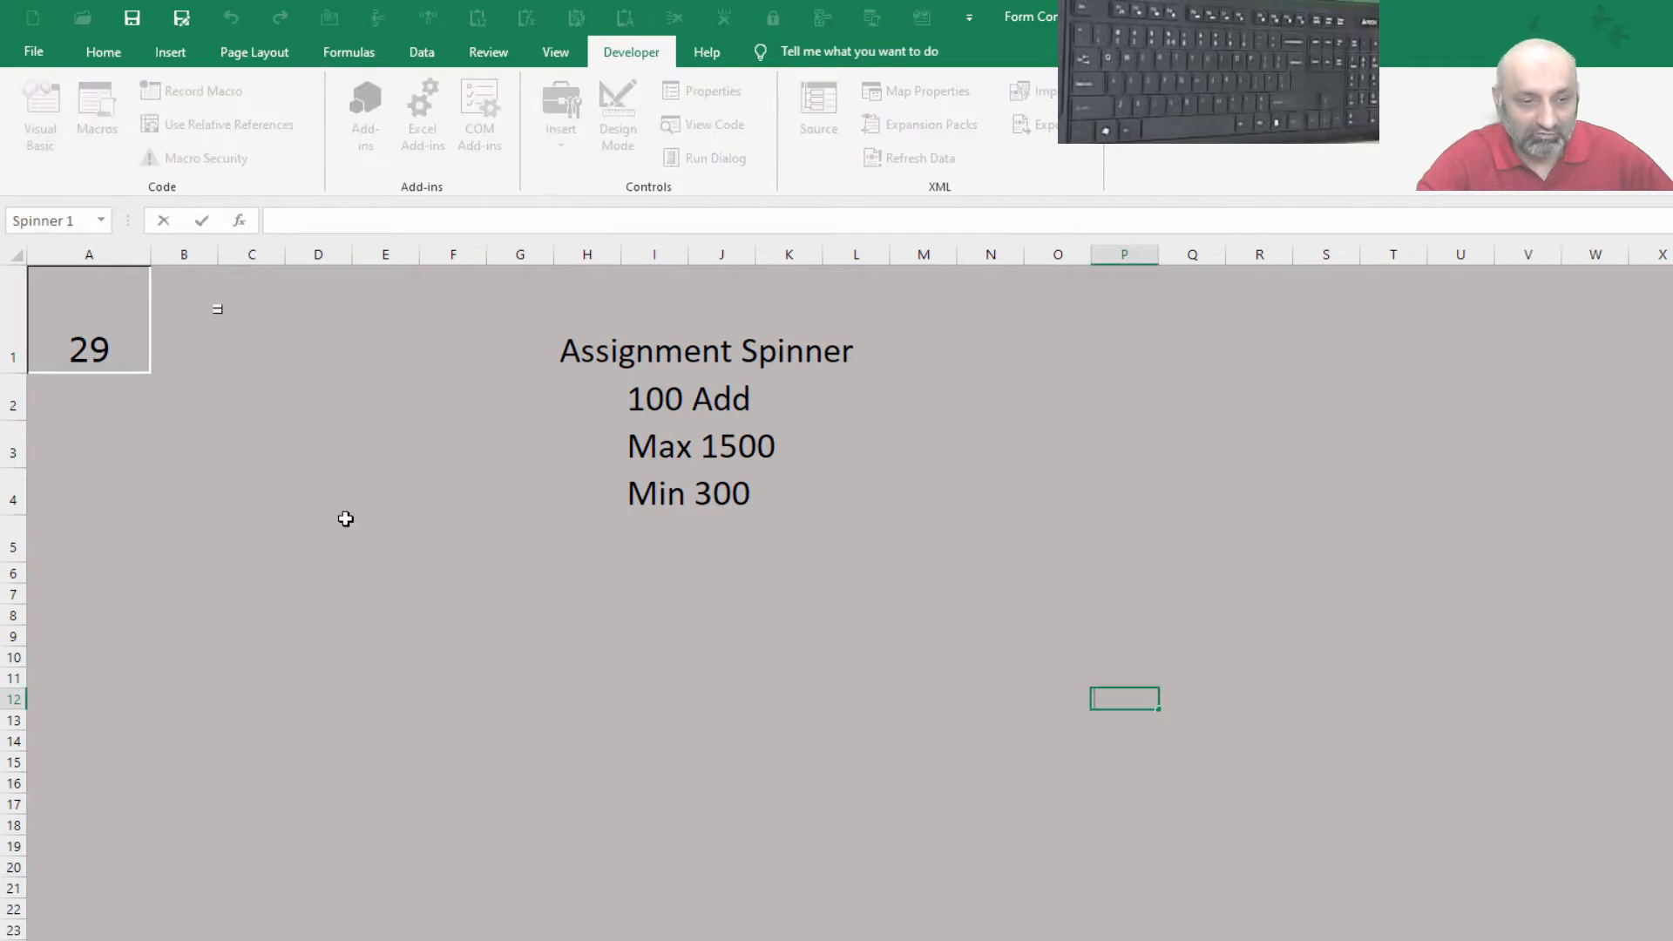
{"action": "right_click", "coordinate": [219, 315]}
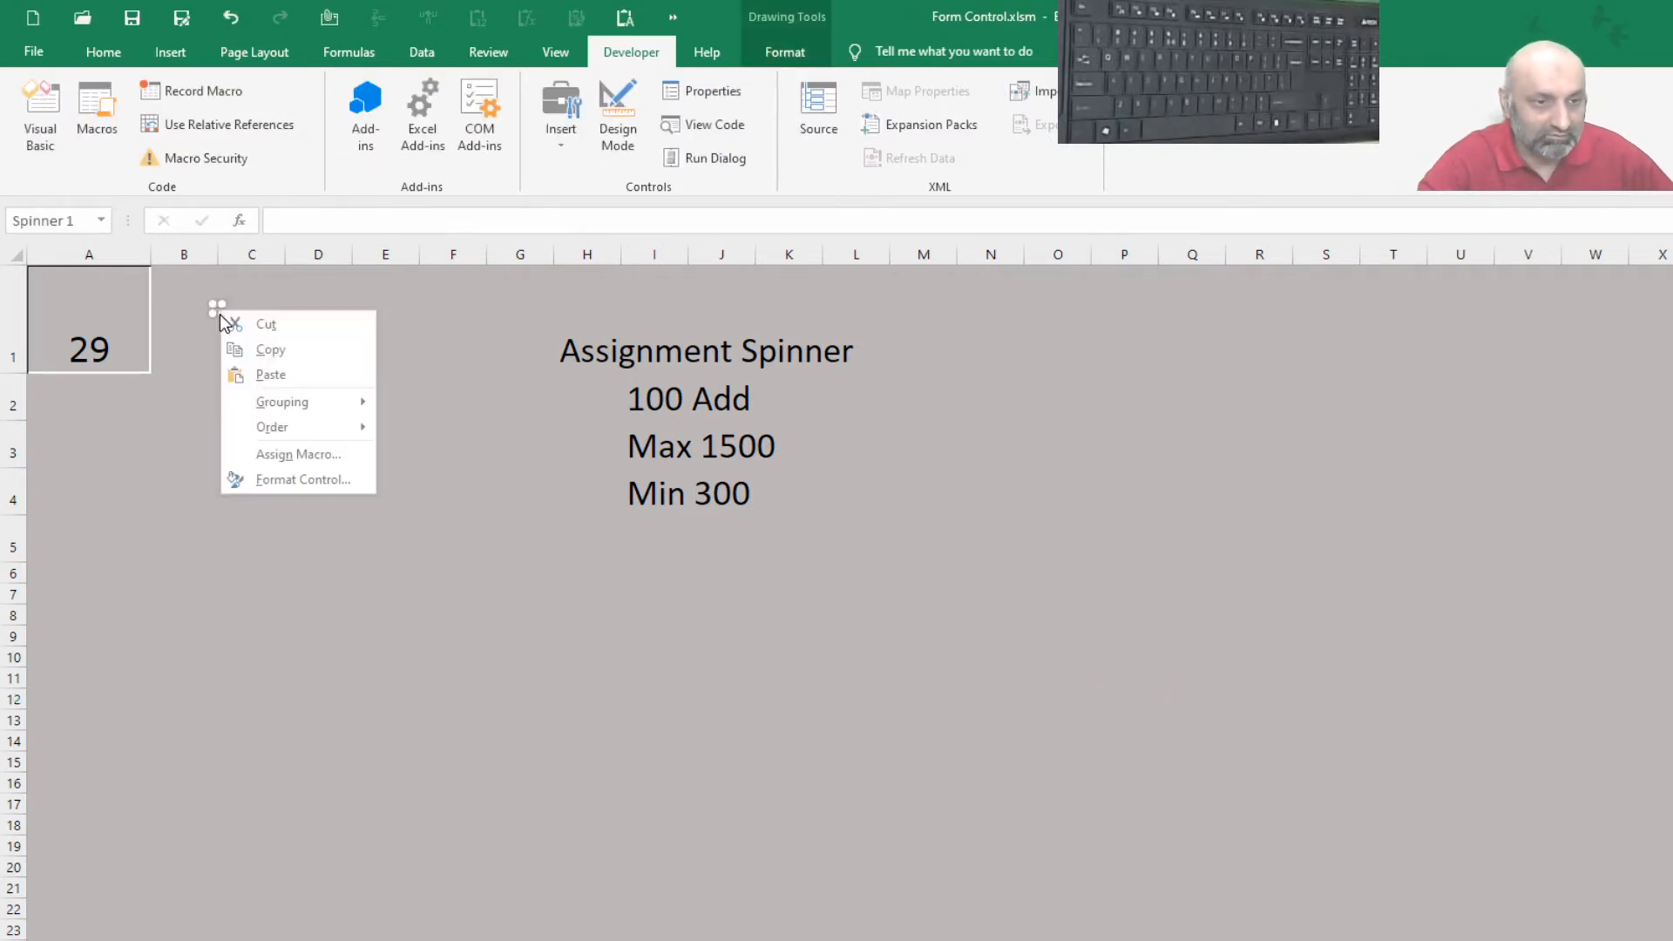
{"action": "key", "text": "Escape"}
{"action": "left_click_drag", "start_coordinate": [219, 314], "coordinate": [359, 485]}
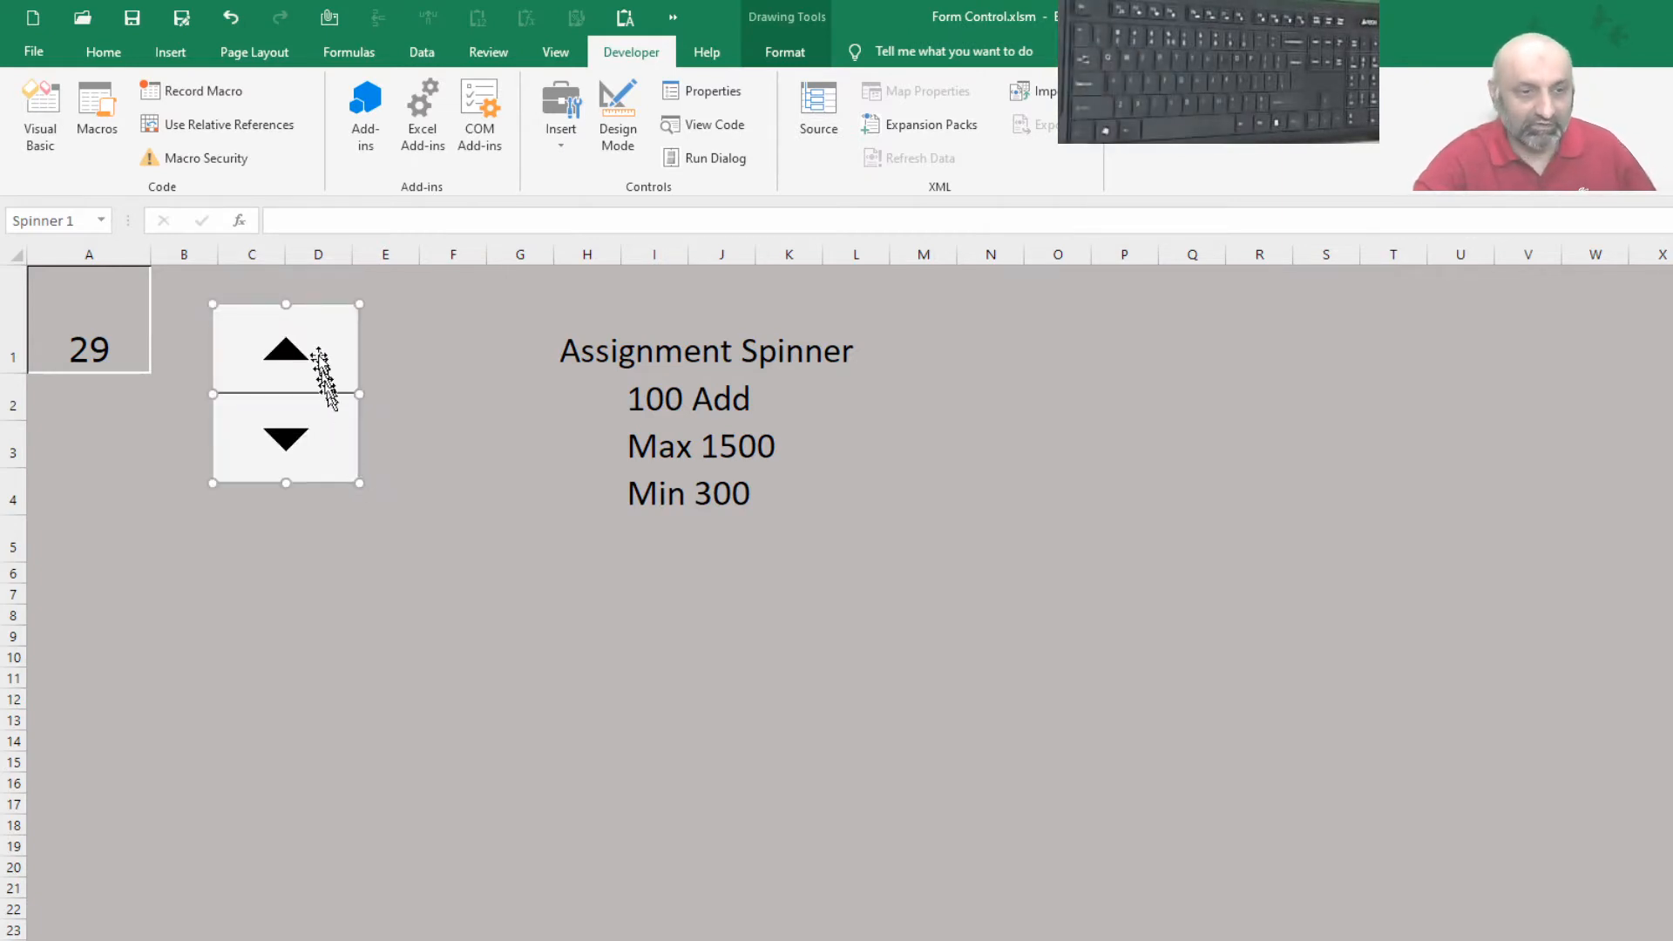
{"action": "left_click_drag", "start_coordinate": [313, 355], "coordinate": [273, 326]}
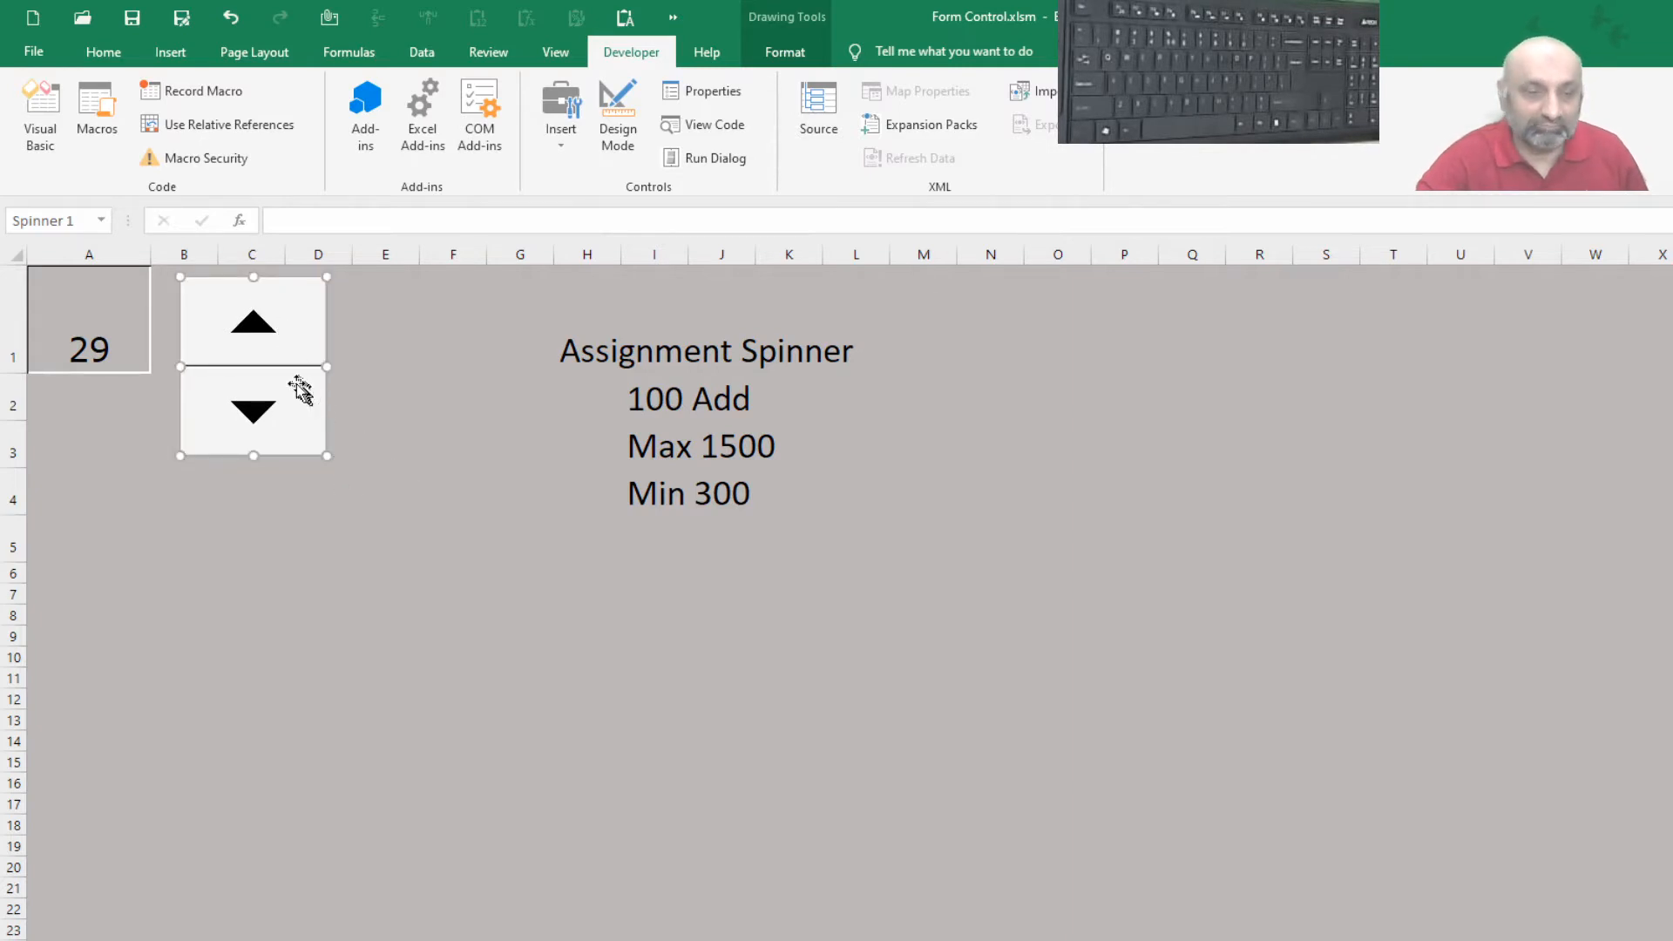
Link the spinner to cell $A$1 in its control format settings
{"action": "right_click", "coordinate": [296, 384]}
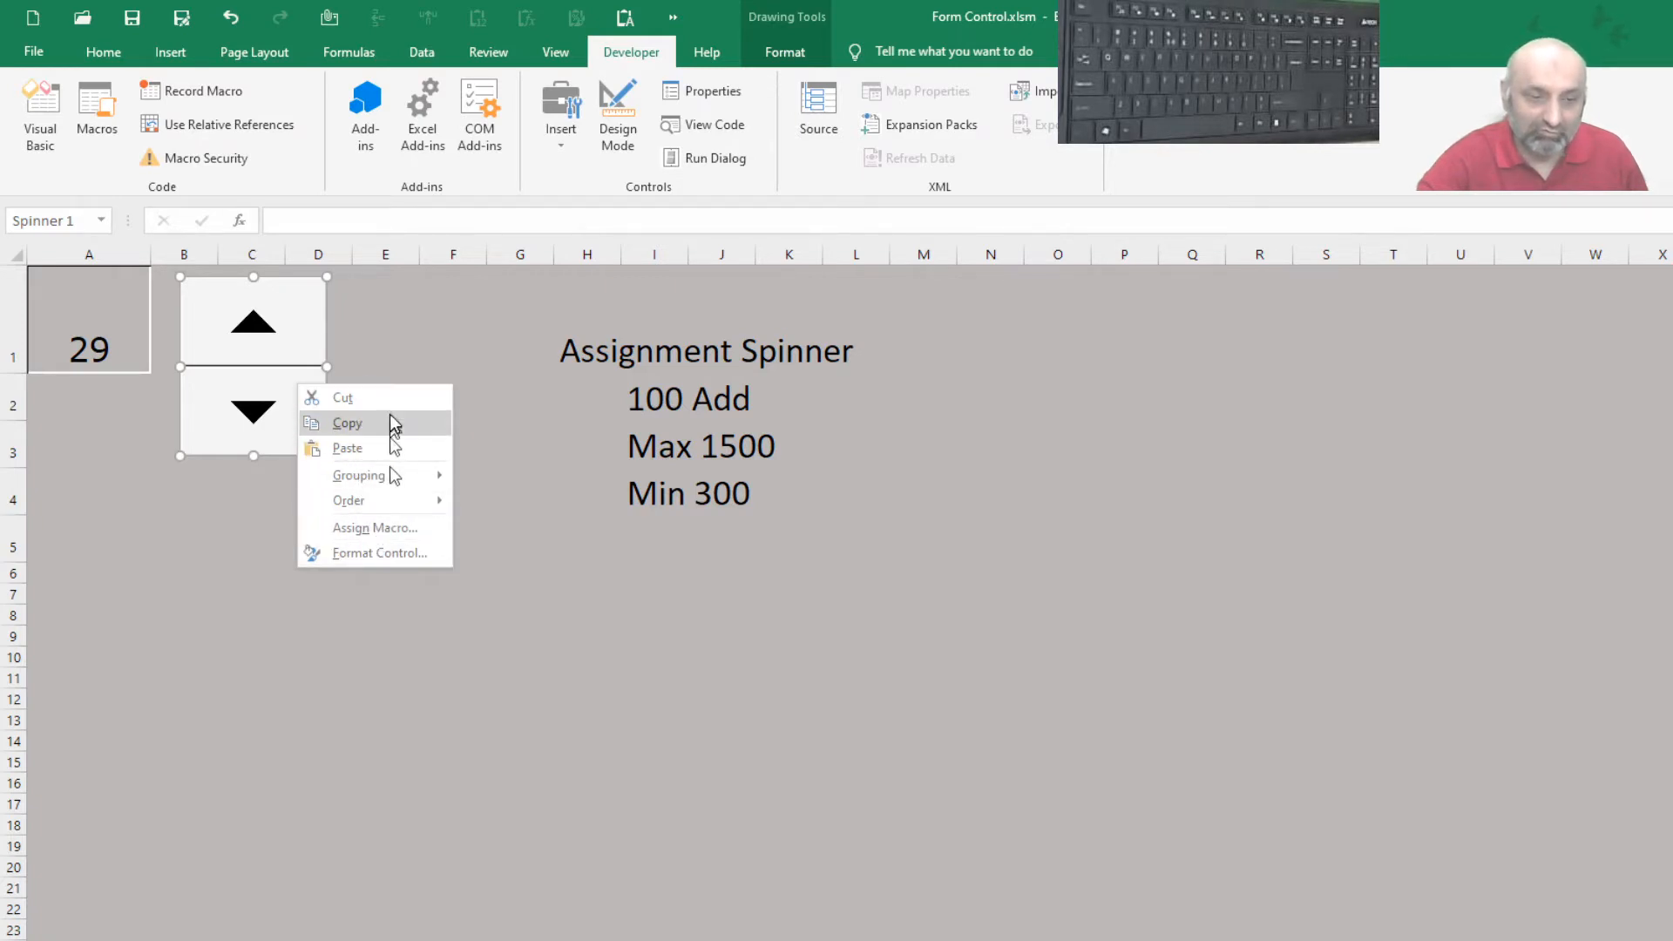
{"action": "left_click", "coordinate": [392, 554]}
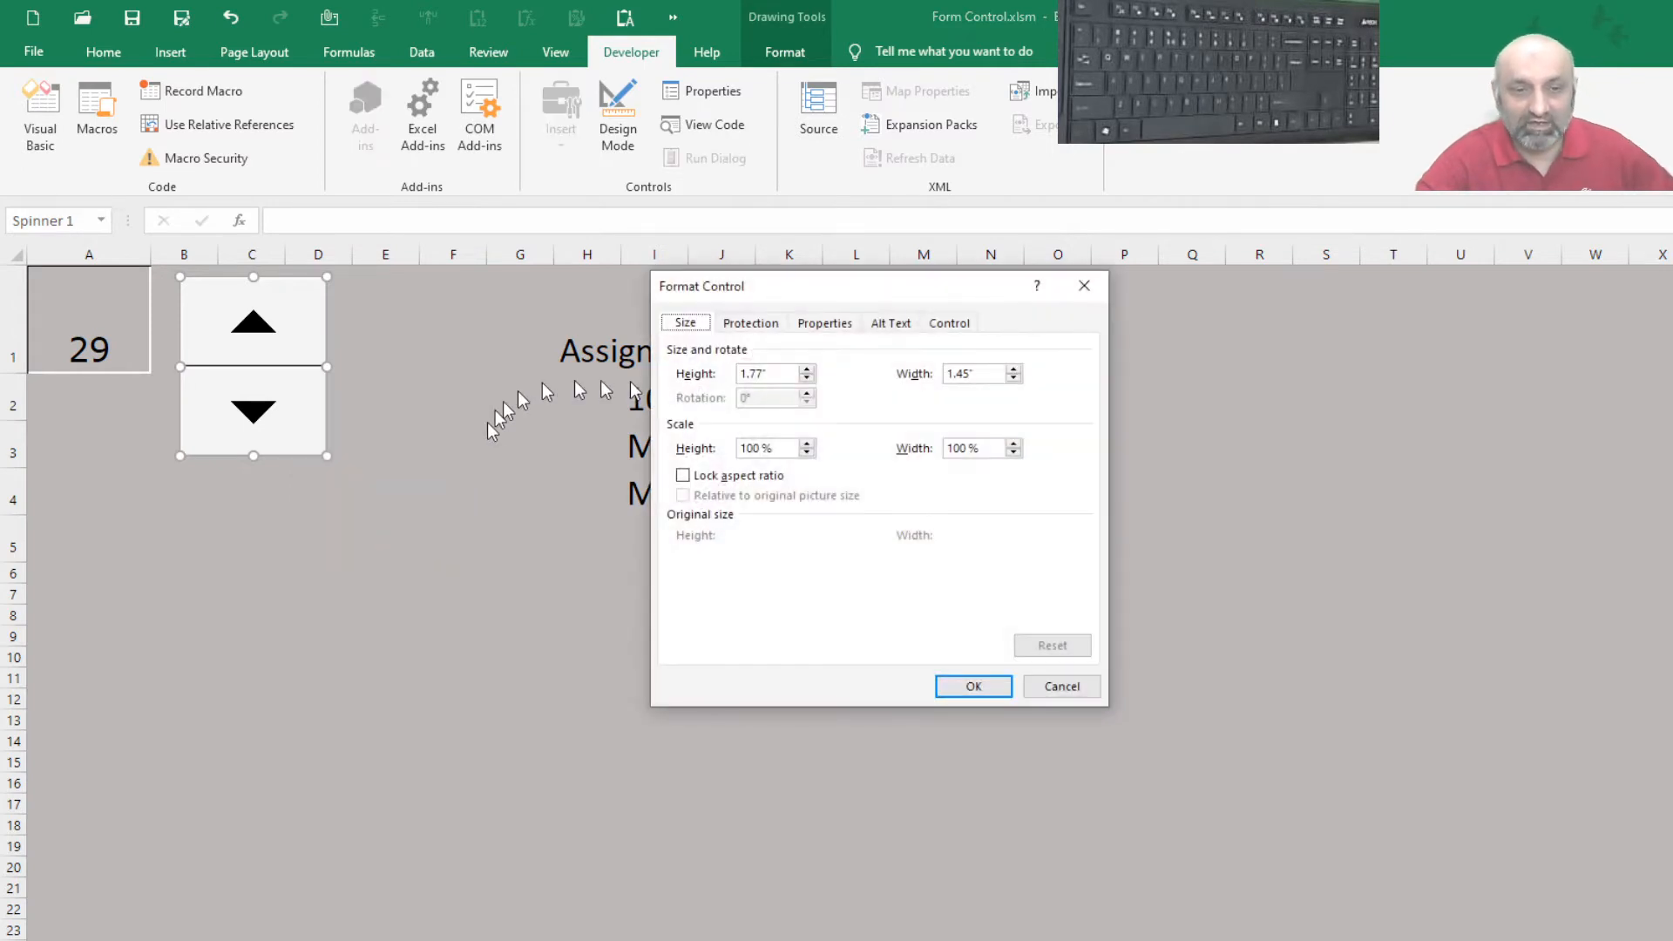
{"action": "left_click", "coordinate": [732, 330]}
{"action": "left_click", "coordinate": [819, 324]}
{"action": "left_click", "coordinate": [897, 326]}
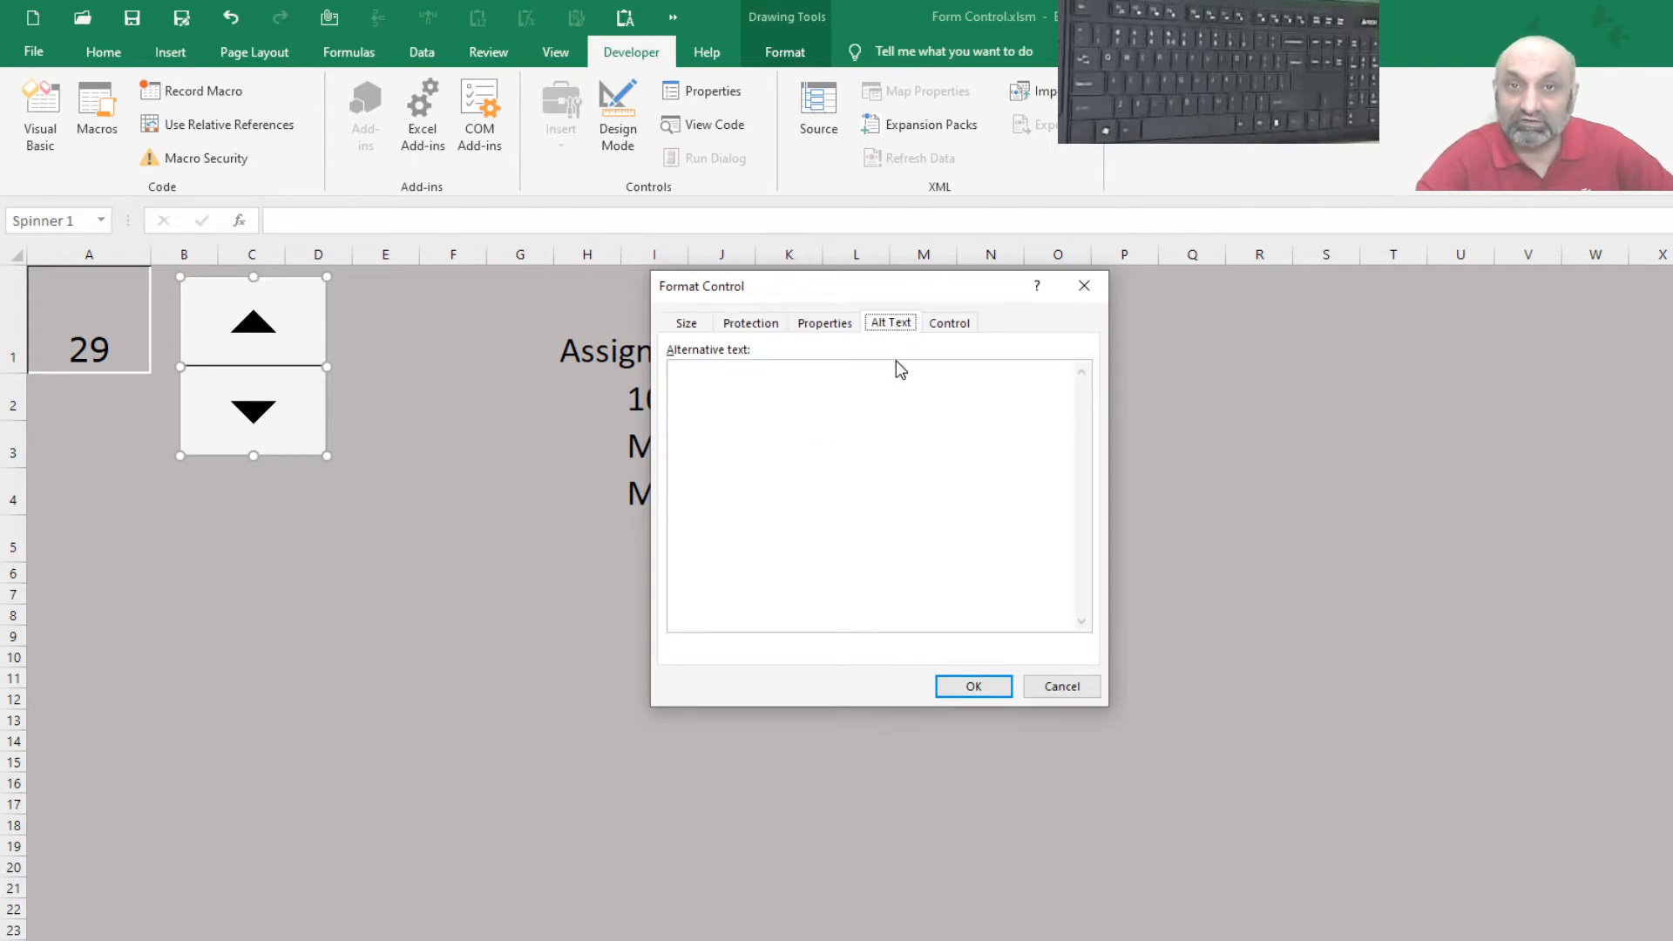
{"action": "left_click", "coordinate": [951, 324]}
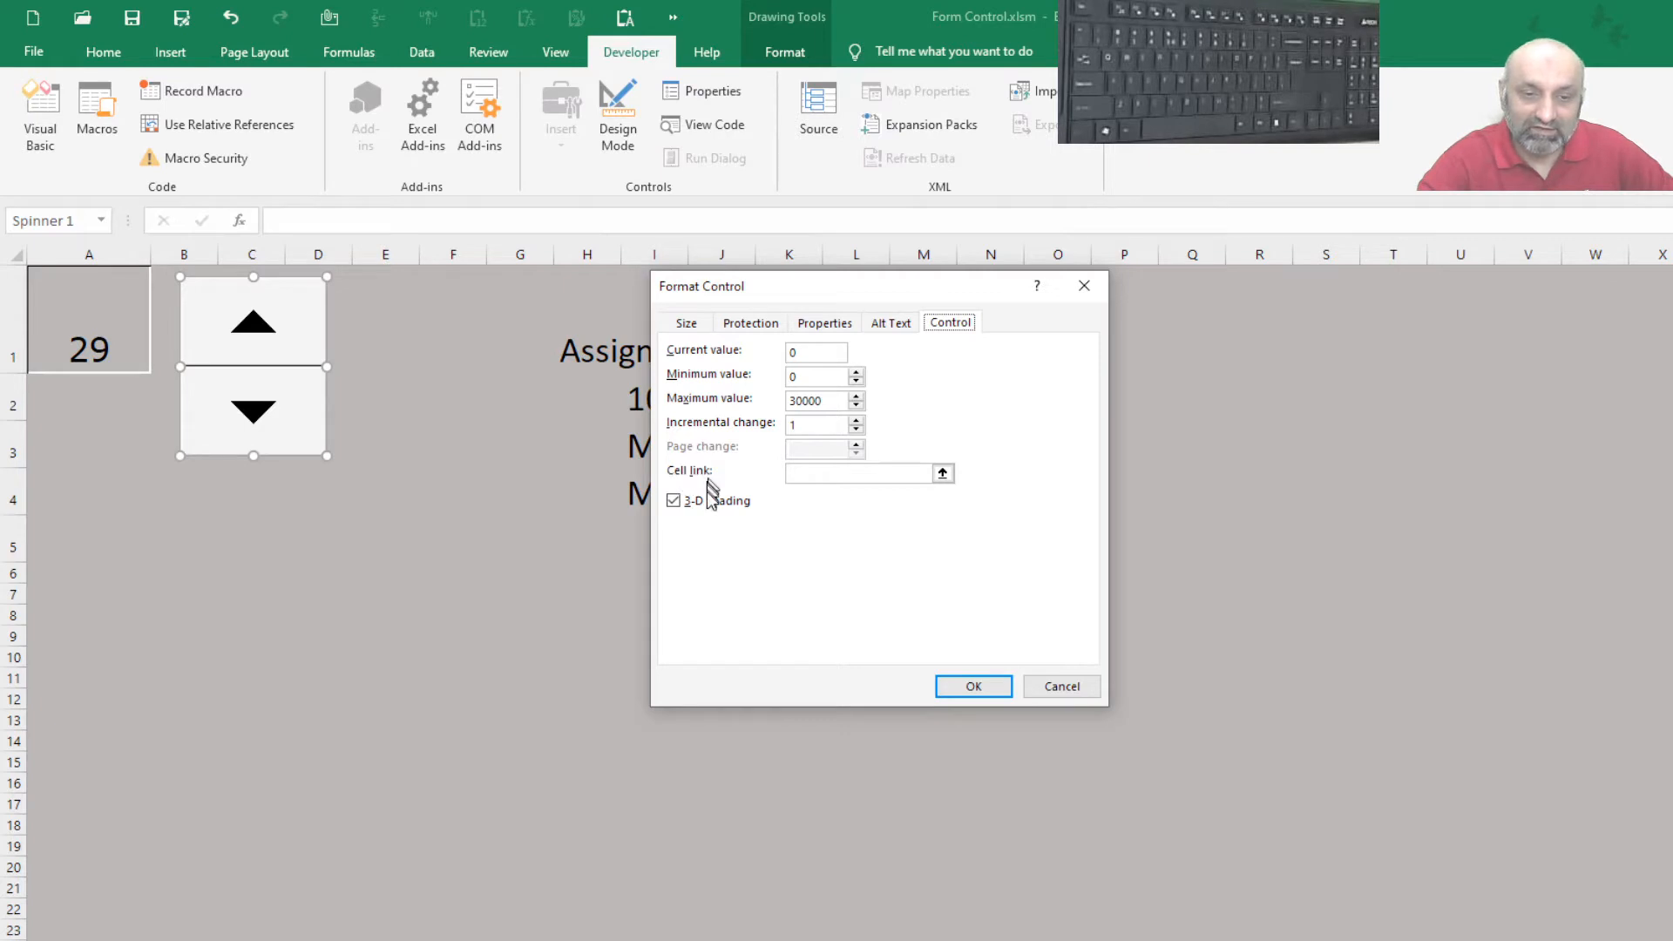
{"action": "left_click", "coordinate": [942, 474]}
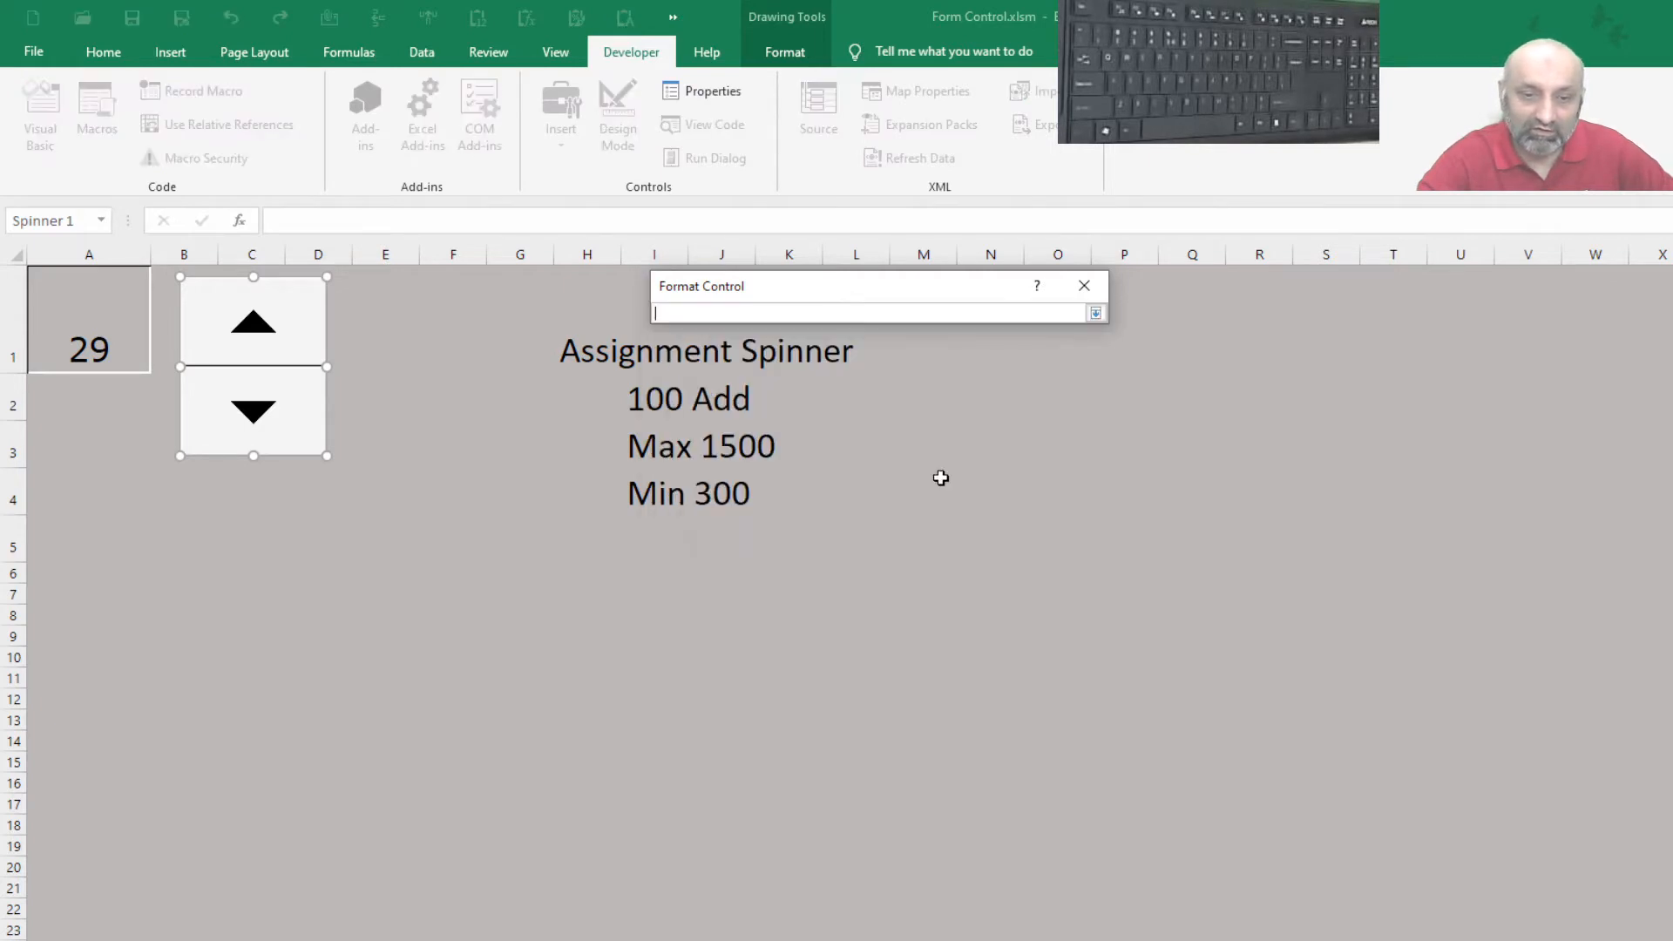
{"action": "left_click", "coordinate": [80, 325]}
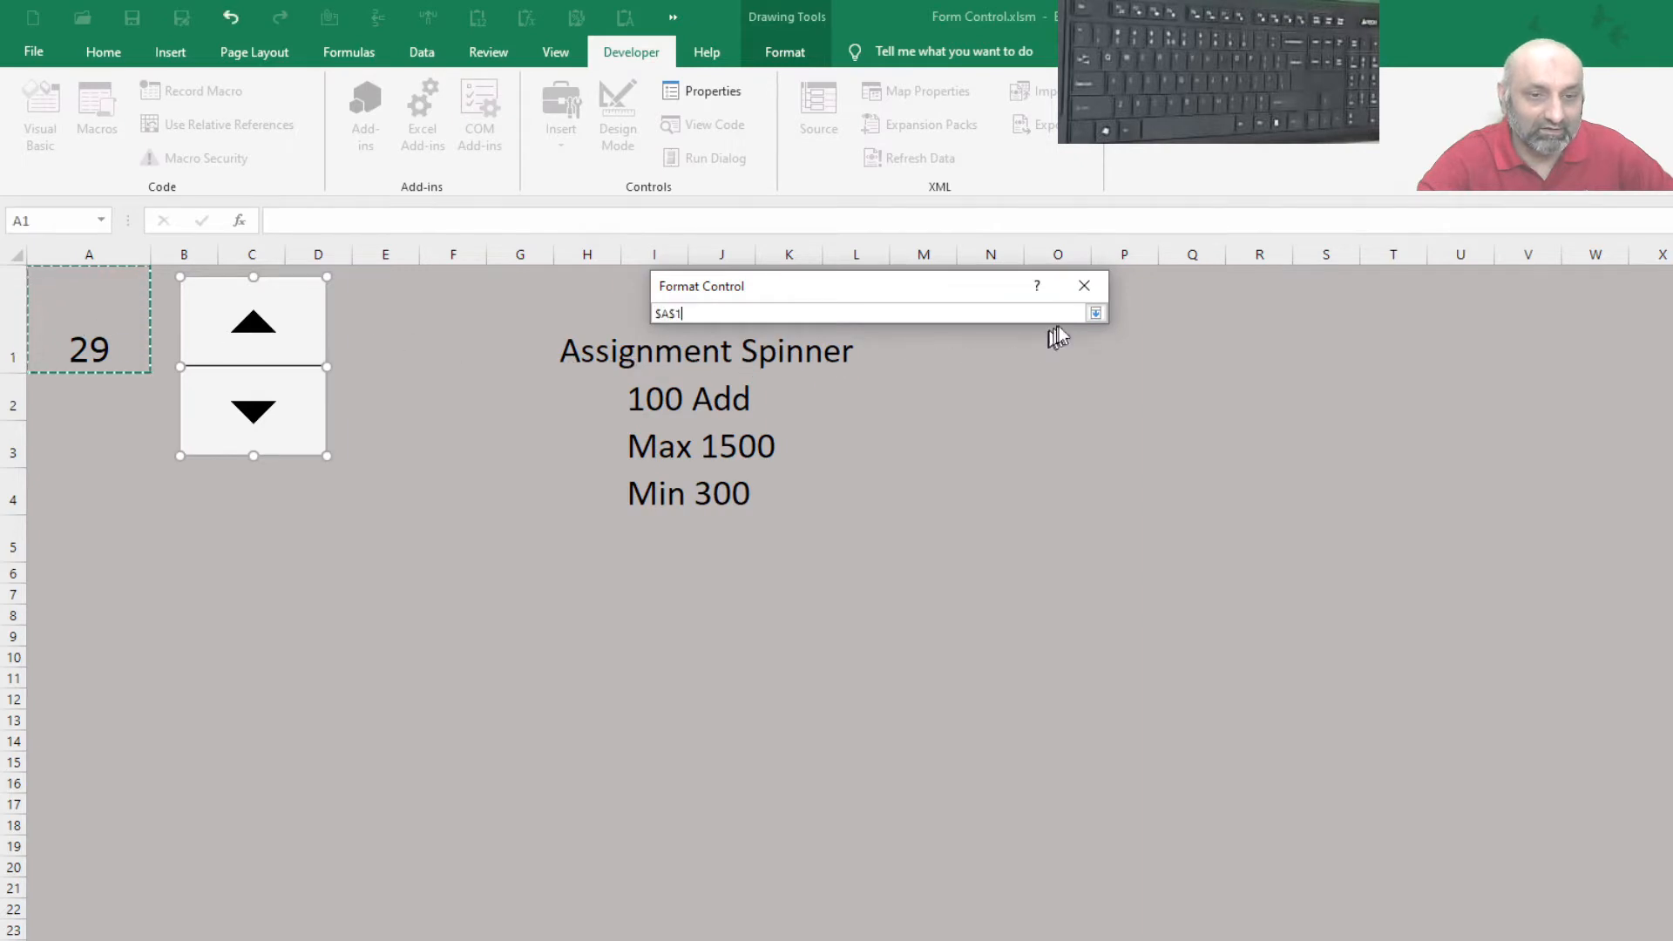
{"action": "left_click", "coordinate": [1095, 315]}
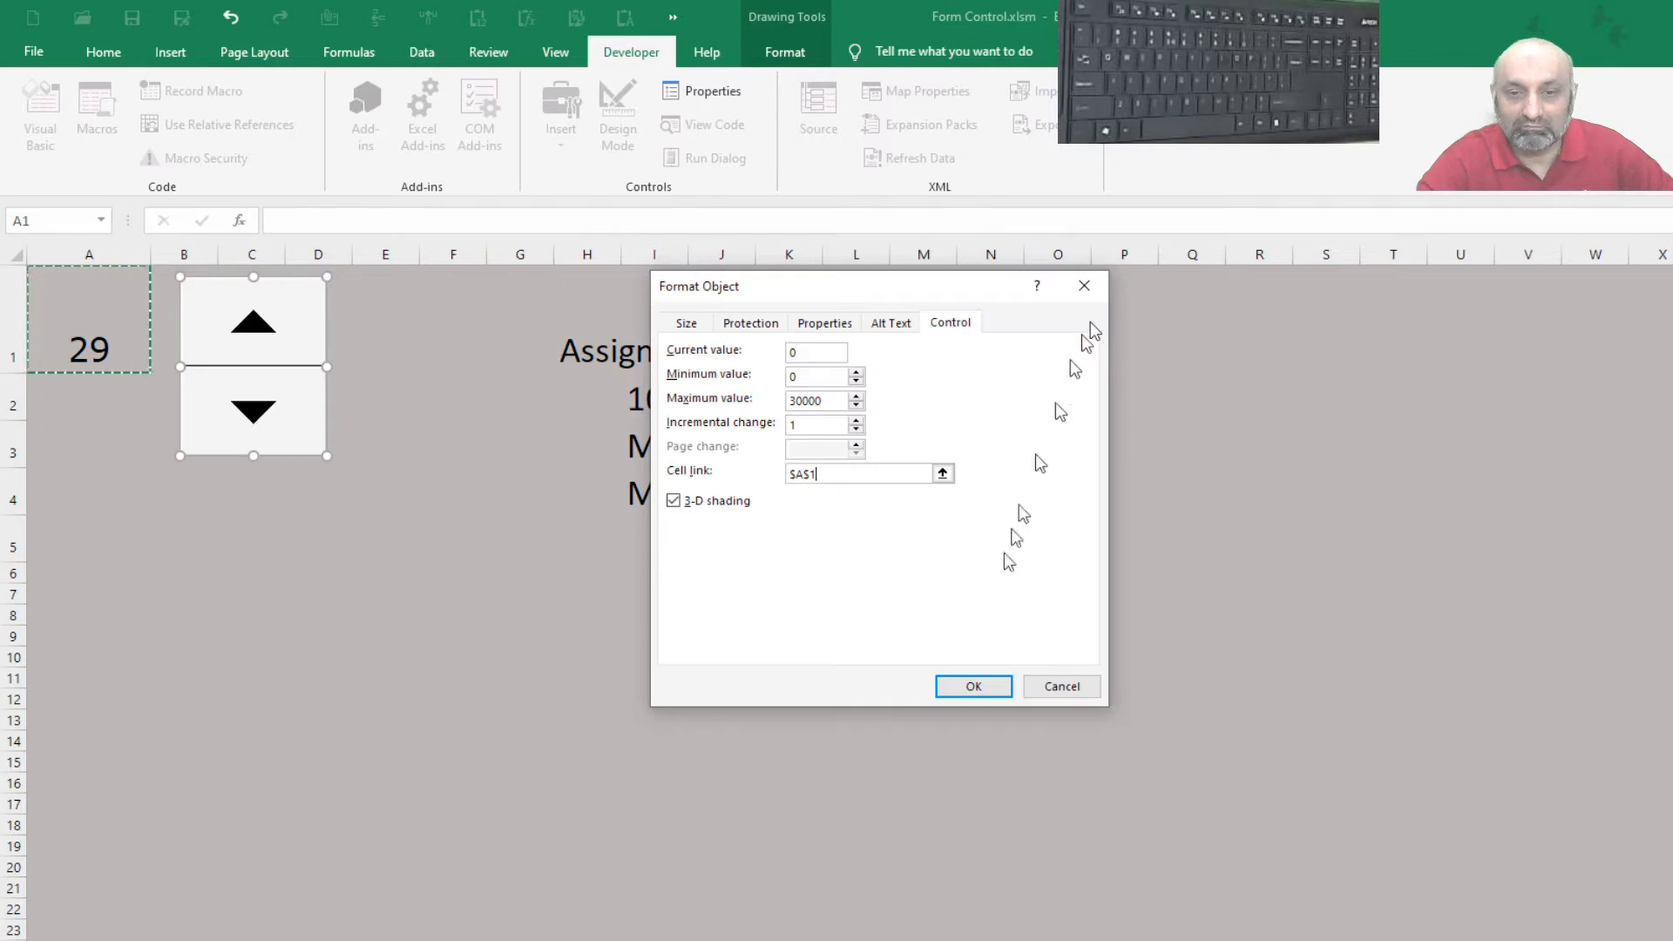
{"action": "left_click", "coordinate": [959, 690]}
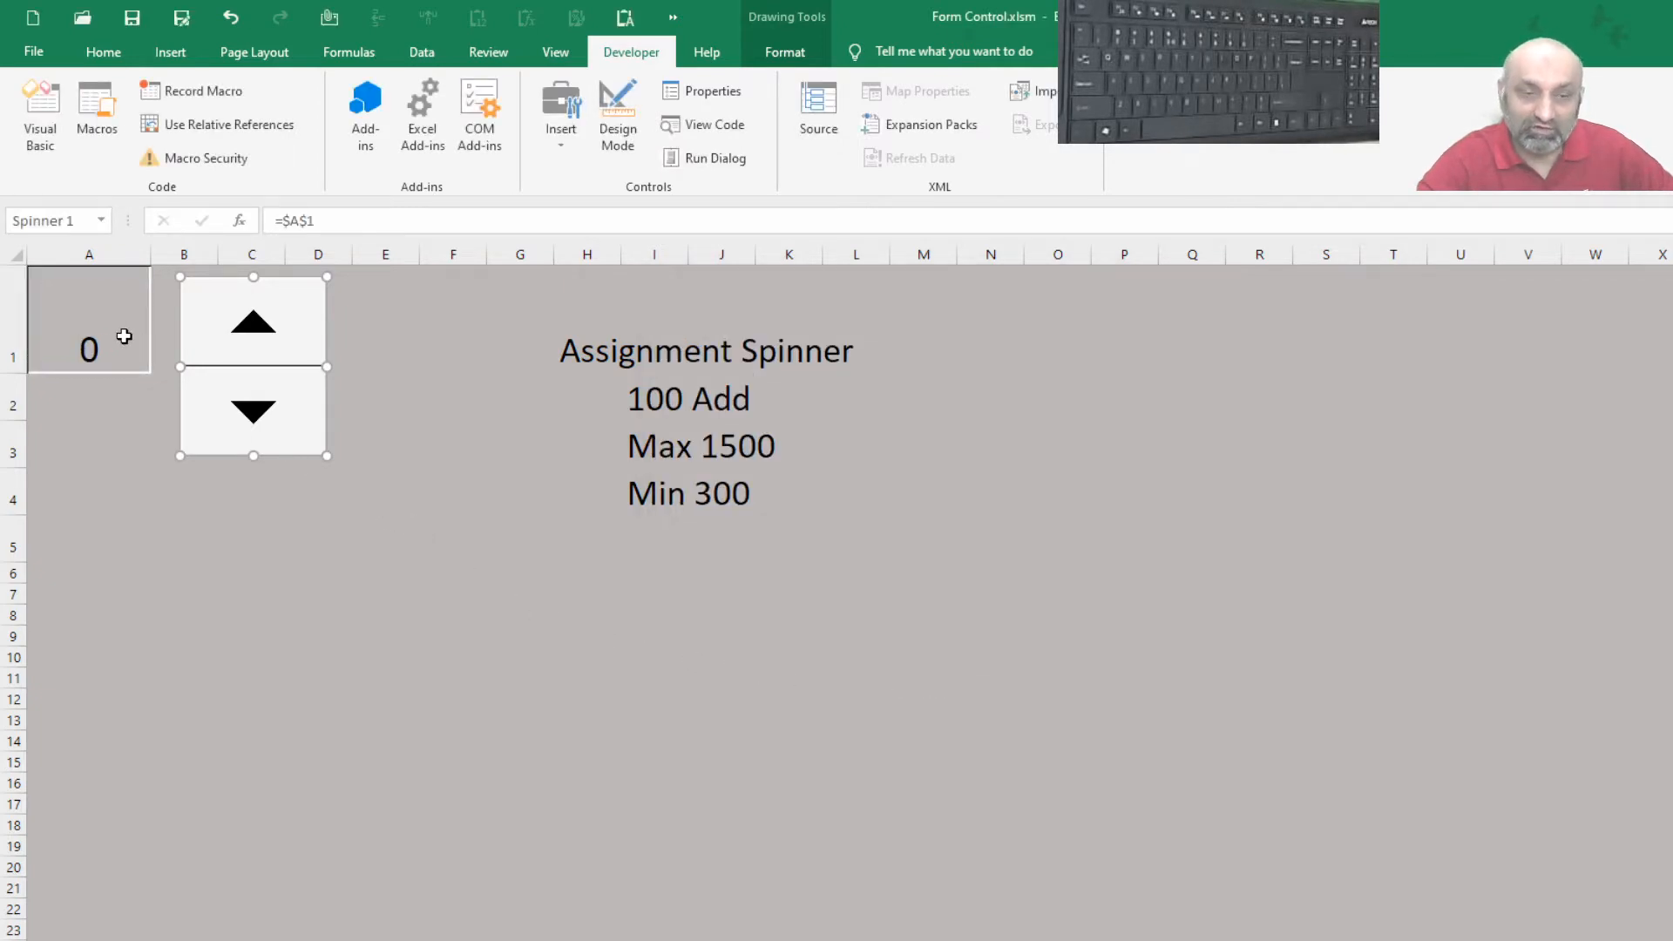
Set the spinner's current value to 6 in its control format settings
{"action": "right_click", "coordinate": [285, 342]}
{"action": "left_click", "coordinate": [331, 513]}
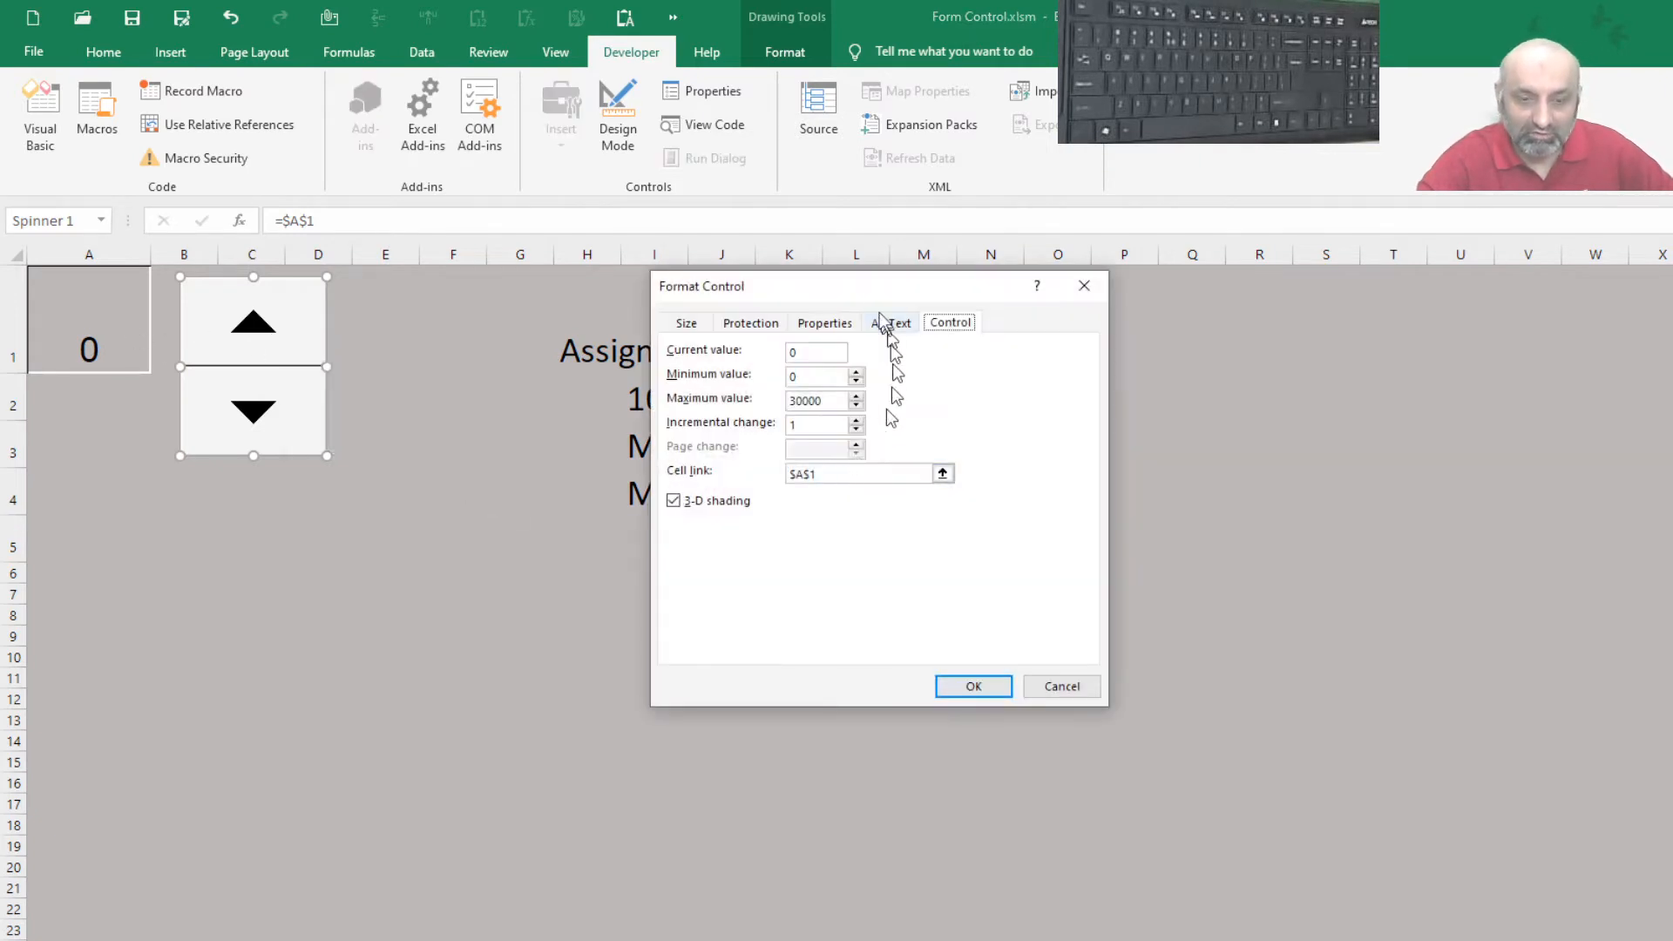
{"action": "double_click", "coordinate": [805, 353]}
{"action": "type", "text": "6"}
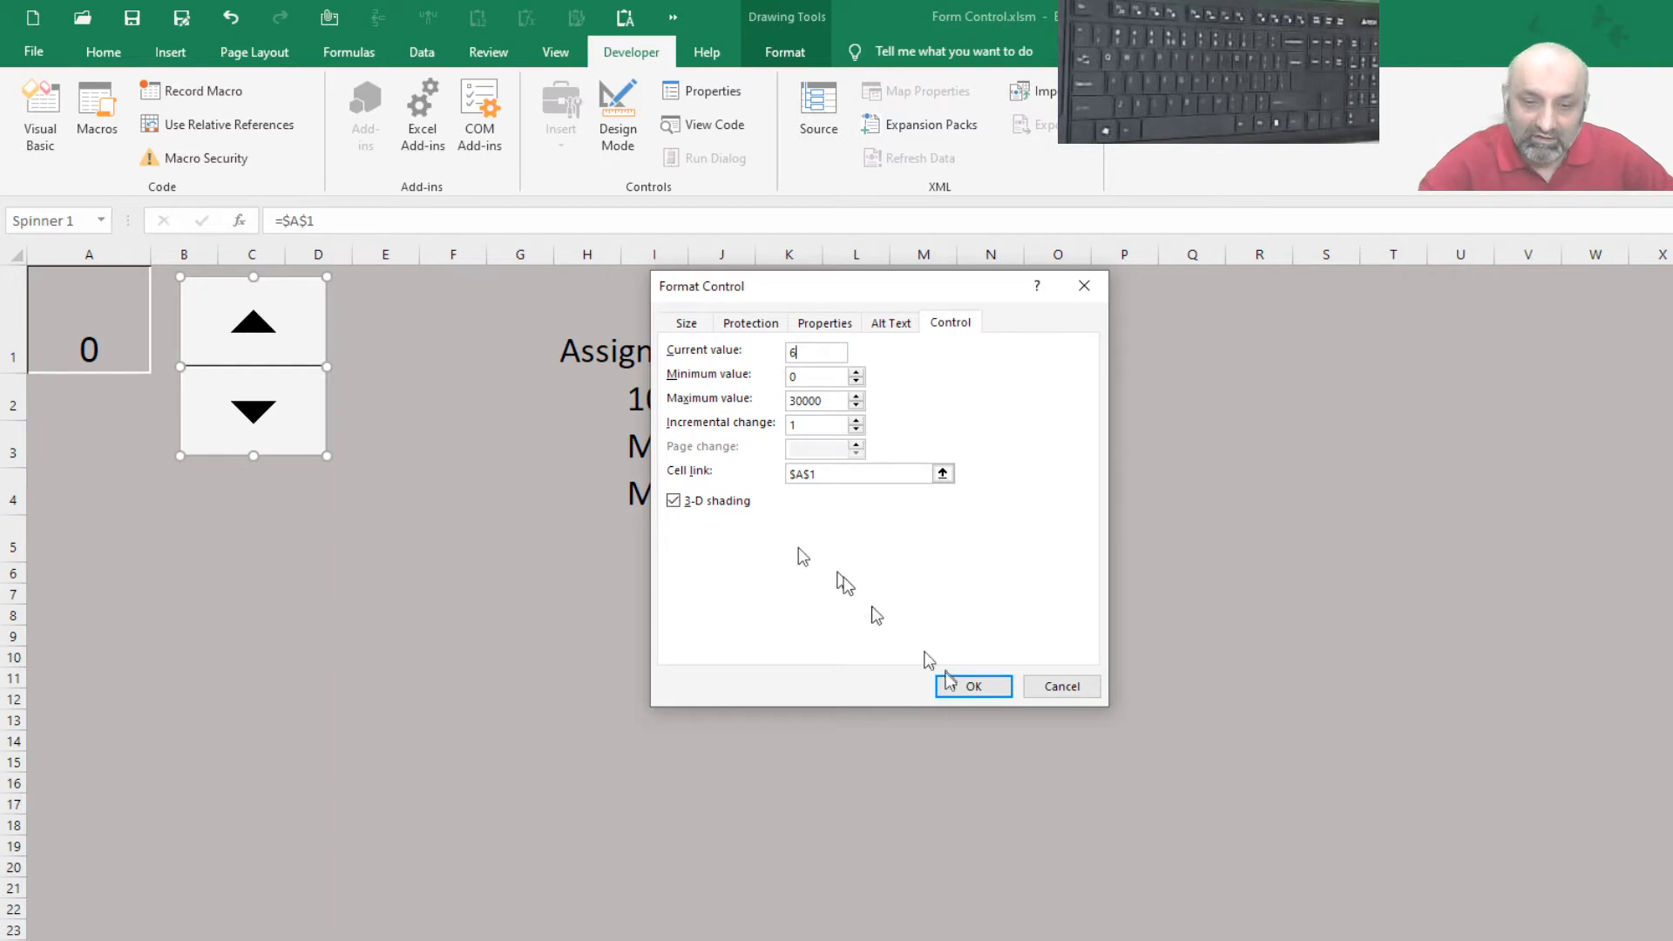
{"action": "left_click", "coordinate": [953, 686]}
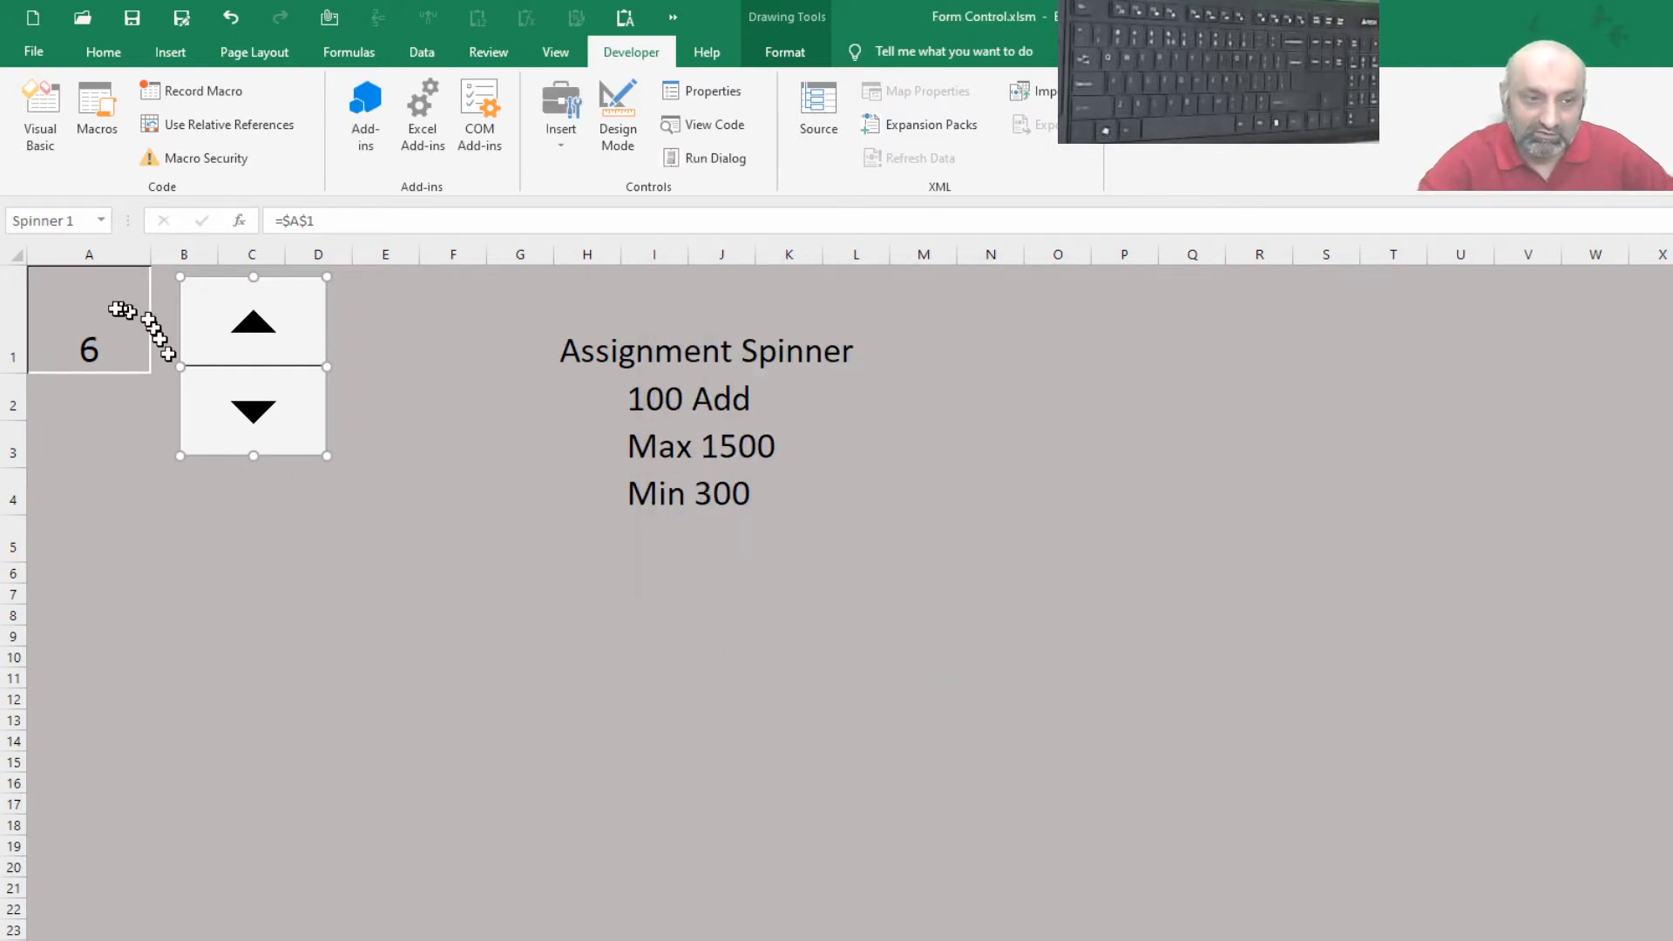
Deselect the spinner and test it by repeatedly stepping the value in cell A1 upward
{"action": "left_click", "coordinate": [450, 366]}
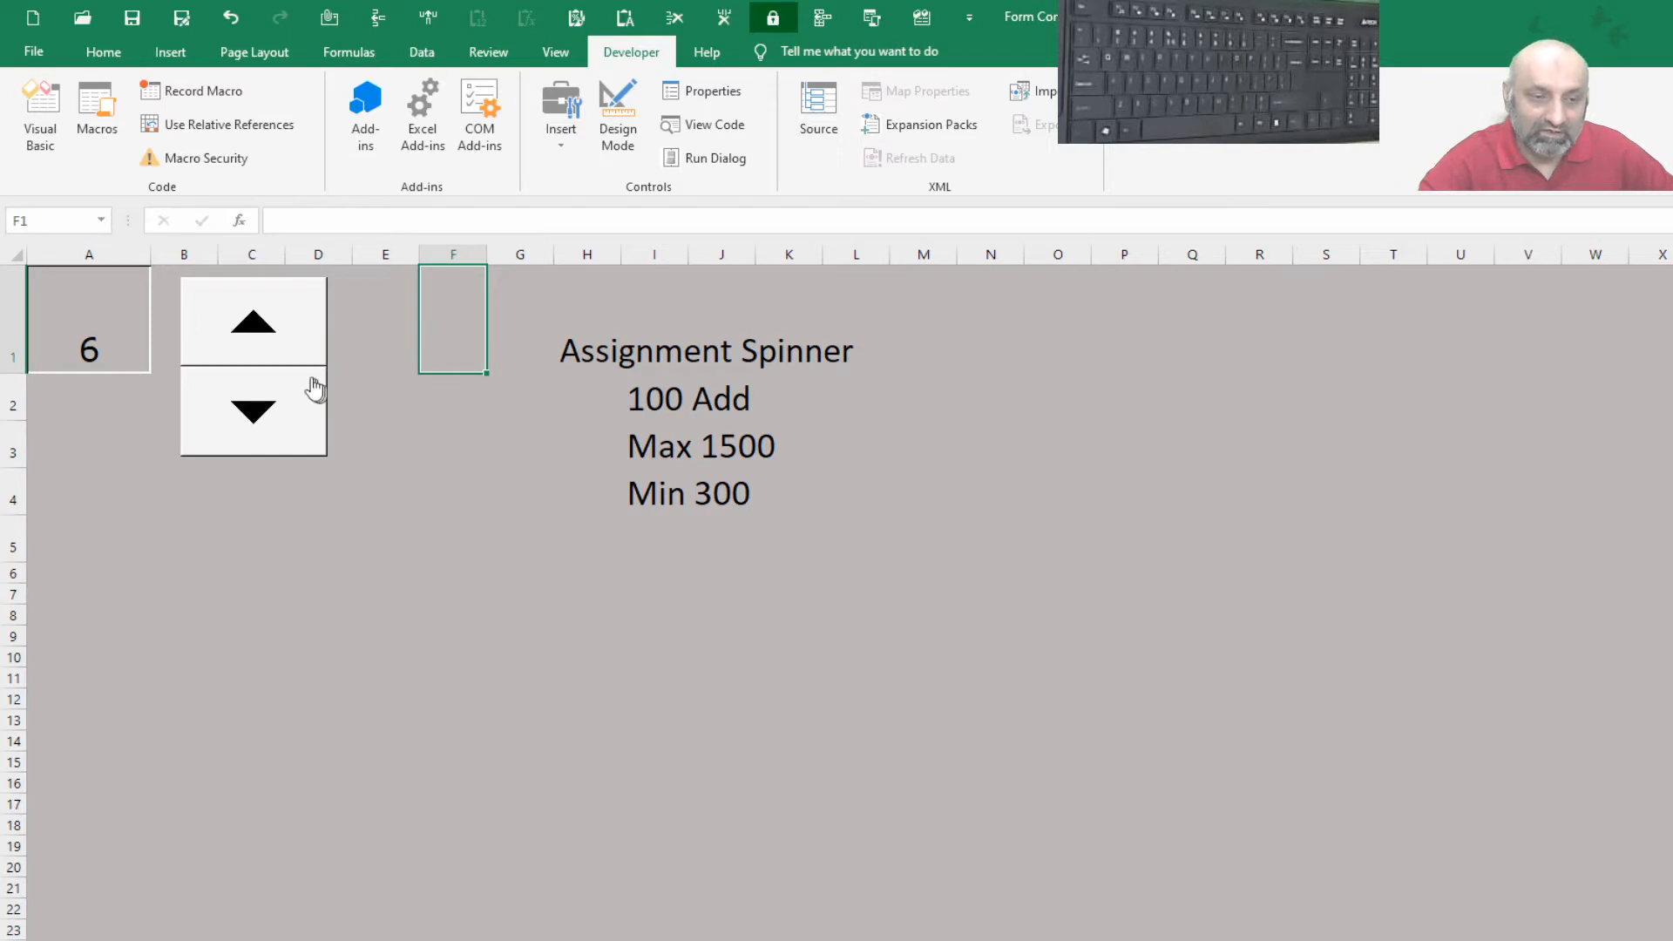
{"action": "left_click", "coordinate": [294, 328]}
{"action": "left_click", "coordinate": [294, 328]}
{"action": "left_click", "coordinate": [294, 328]}
{"action": "left_click", "coordinate": [295, 327]}
{"action": "left_click", "coordinate": [295, 327]}
{"action": "left_click", "coordinate": [294, 327]}
{"action": "left_click", "coordinate": [295, 327]}
{"action": "left_click", "coordinate": [294, 328]}
{"action": "left_click", "coordinate": [294, 328]}
{"action": "left_click", "coordinate": [294, 328]}
{"action": "left_click", "coordinate": [295, 328]}
{"action": "left_click", "coordinate": [294, 327]}
{"action": "left_click", "coordinate": [295, 328]}
{"action": "left_click", "coordinate": [294, 328]}
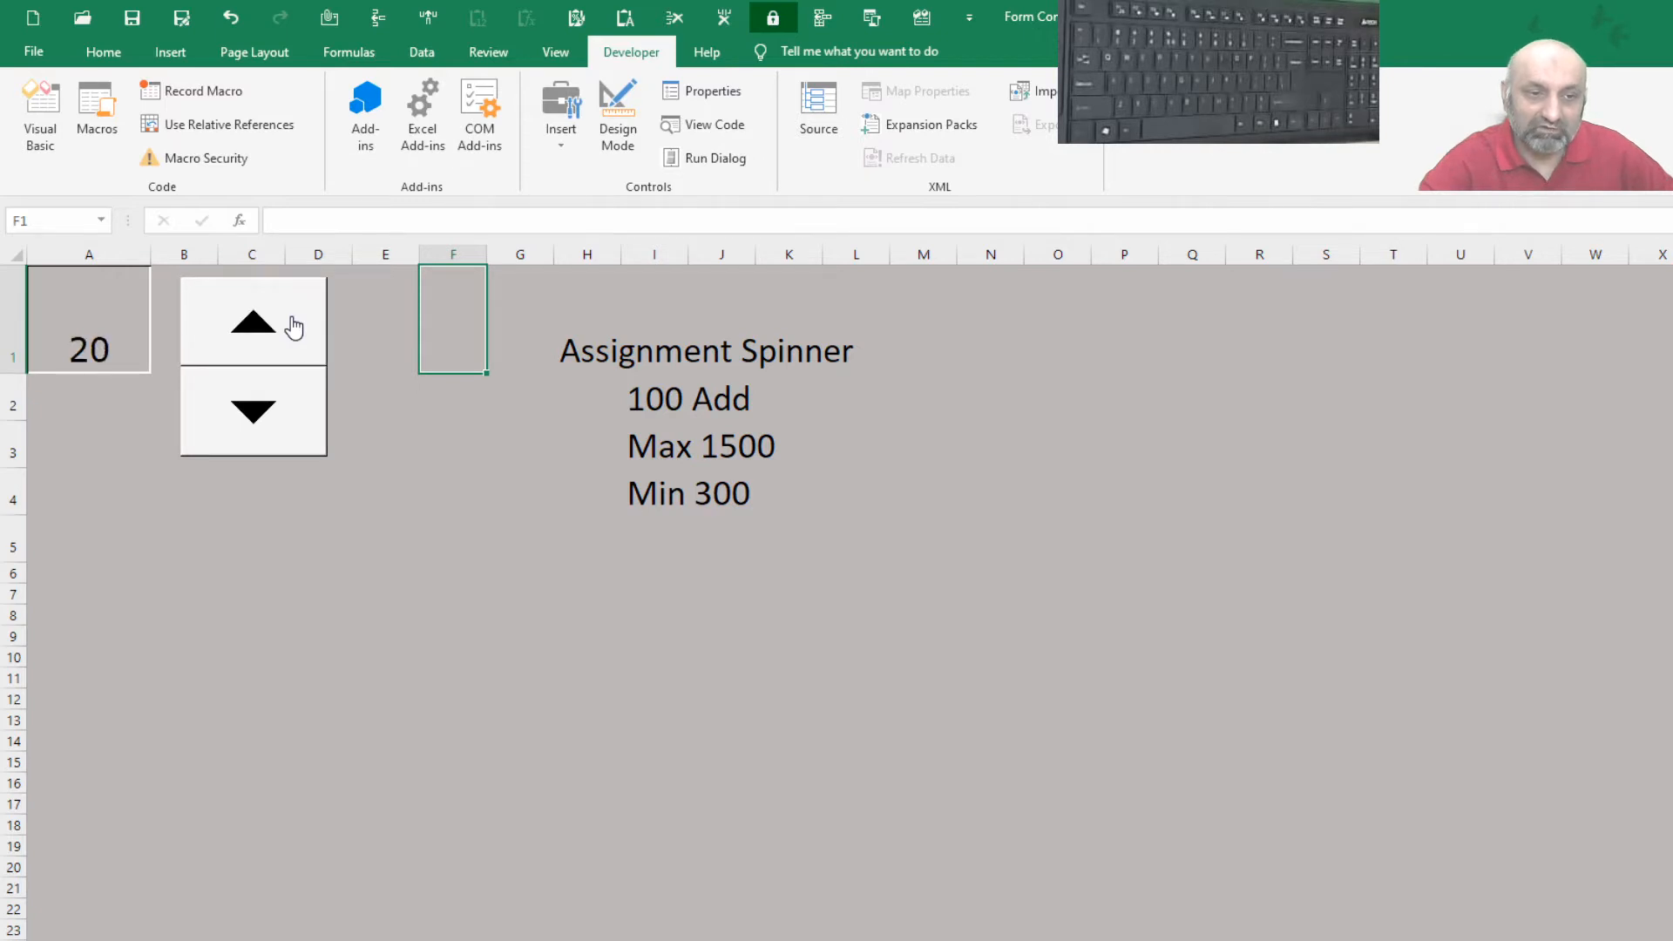
{"action": "left_click", "coordinate": [294, 328]}
{"action": "left_click", "coordinate": [294, 327]}
Test the spinner in both directions, lowering and raising the linked value, and finish by stepping it down to 15
{"action": "left_click", "coordinate": [263, 418]}
{"action": "left_click", "coordinate": [267, 419]}
{"action": "left_click", "coordinate": [264, 417]}
{"action": "left_click", "coordinate": [264, 417]}
{"action": "left_click", "coordinate": [264, 417]}
{"action": "left_click", "coordinate": [262, 336]}
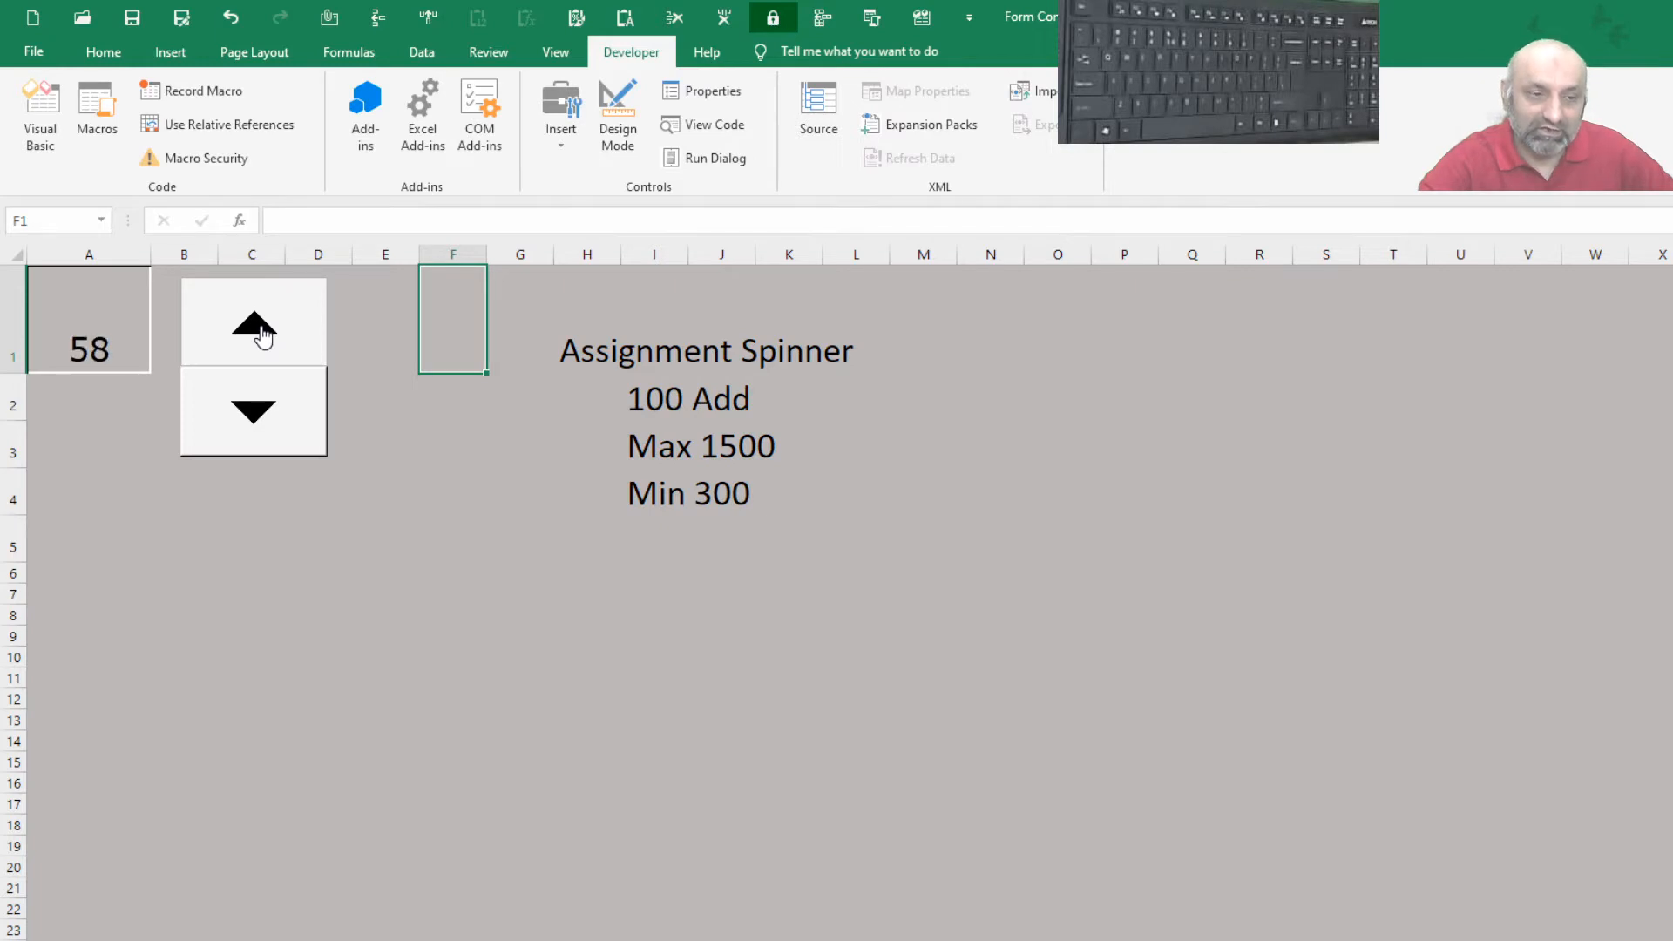
{"action": "left_click", "coordinate": [262, 336]}
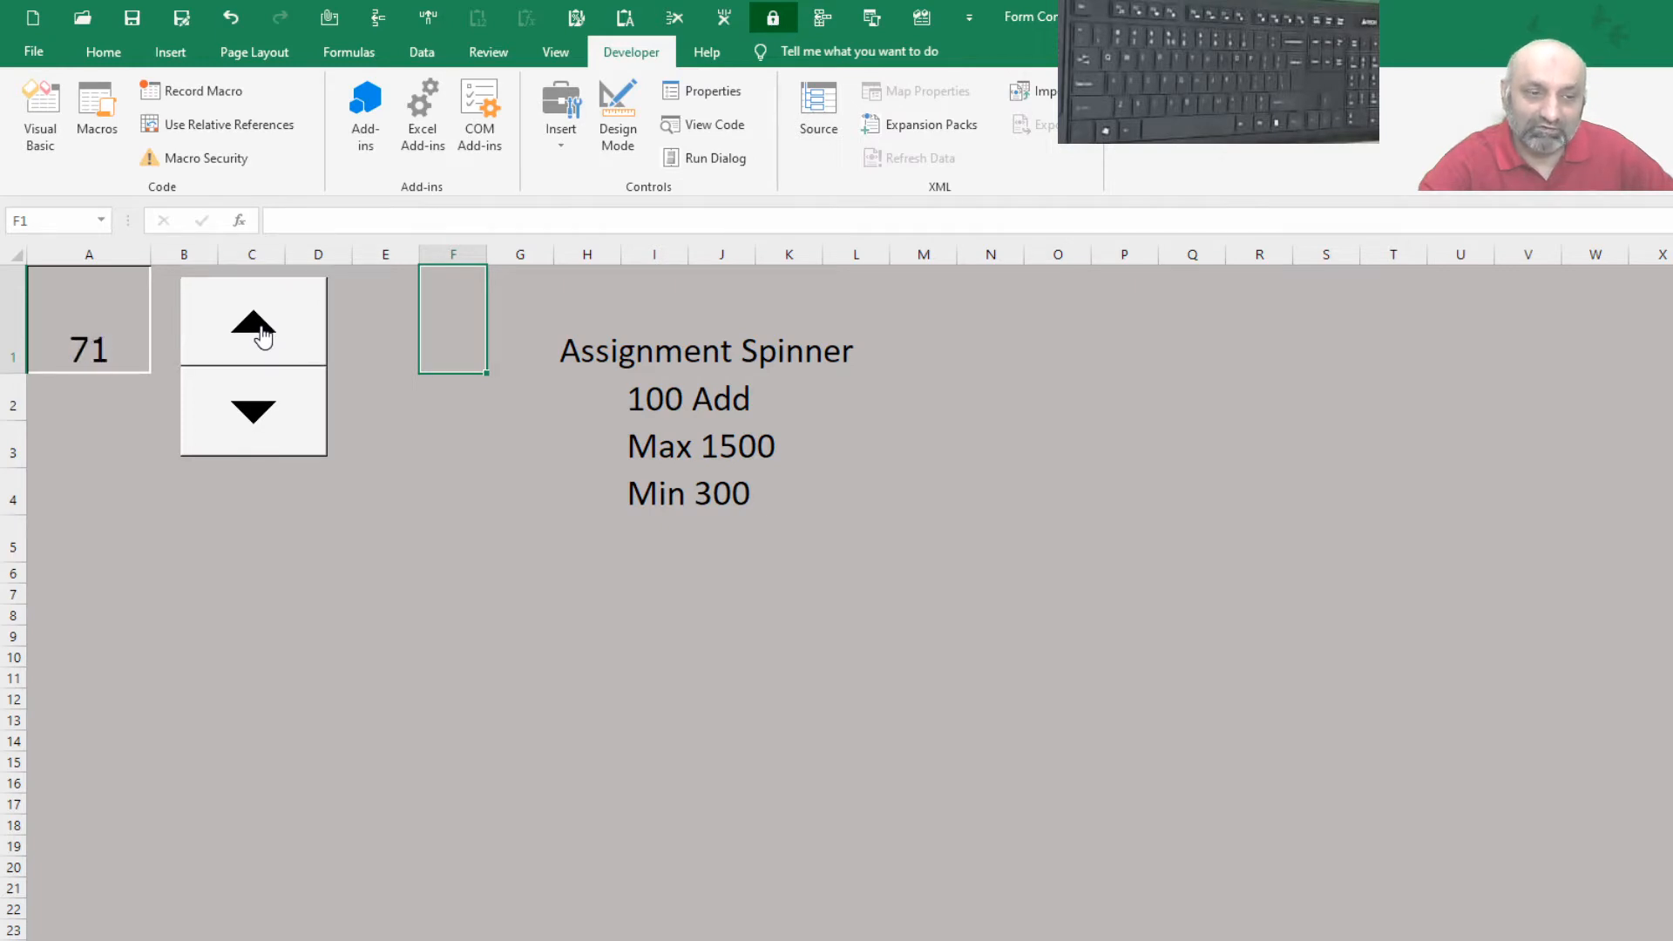
{"action": "left_click", "coordinate": [254, 419]}
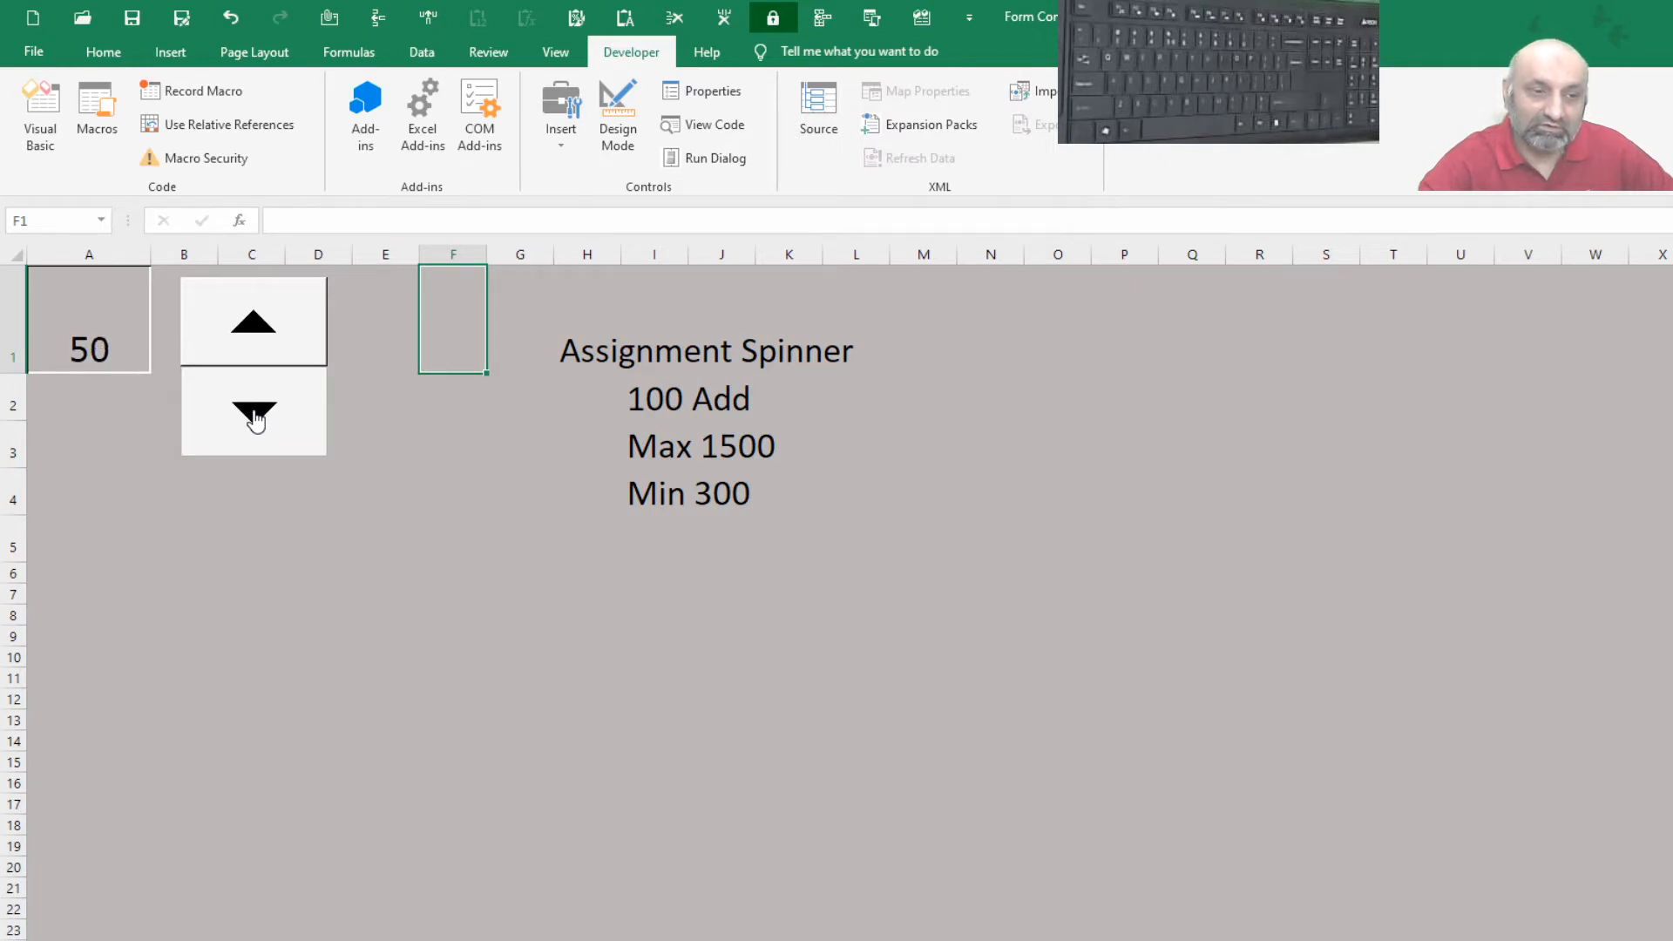
{"action": "left_click", "coordinate": [254, 419]}
{"action": "left_click", "coordinate": [255, 419]}
{"action": "left_click", "coordinate": [255, 419]}
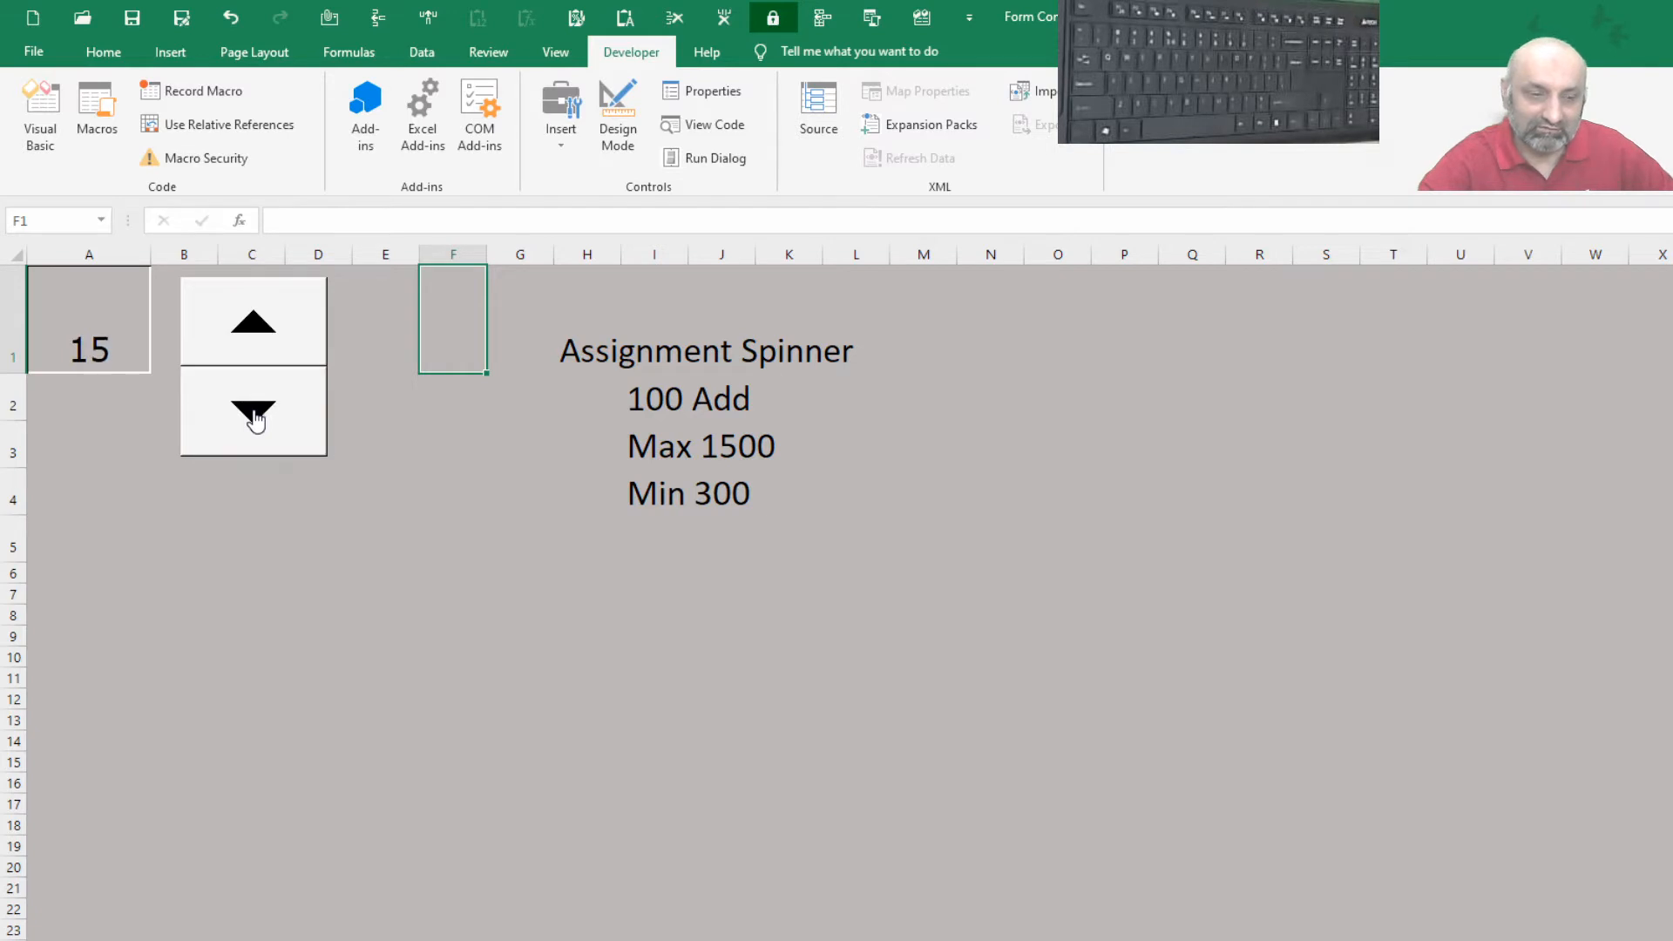
Set the spinner's minimum value to 1, maximum value to 300 and incremental change to 30
{"action": "right_click", "coordinate": [255, 419]}
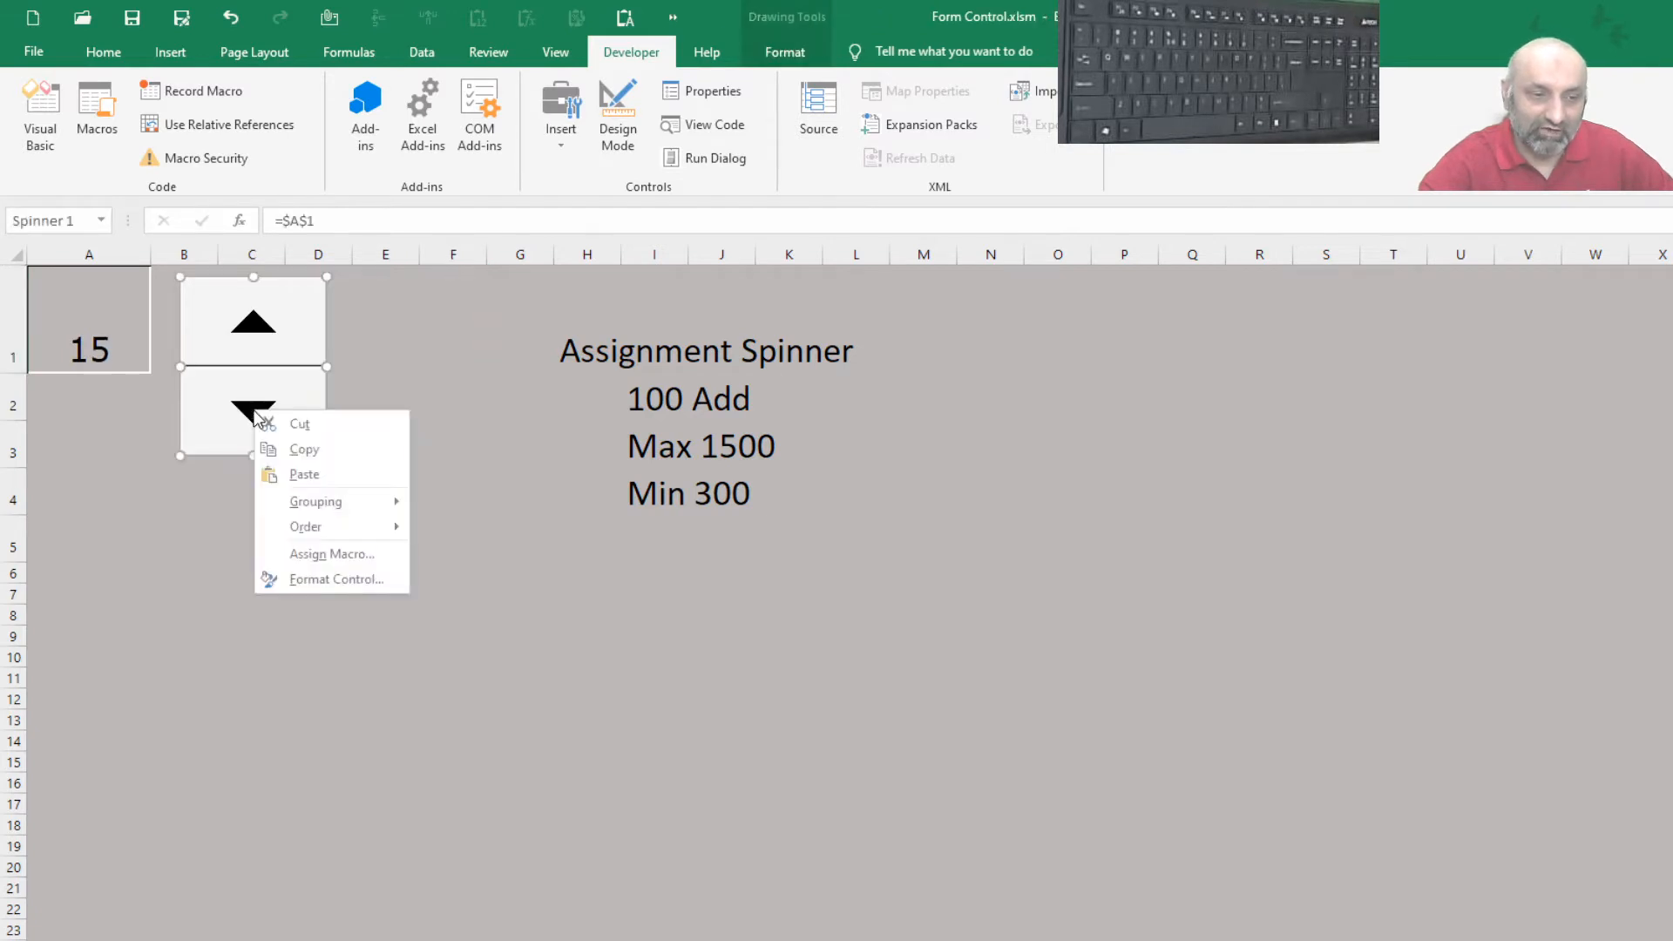
{"action": "left_click", "coordinate": [303, 581]}
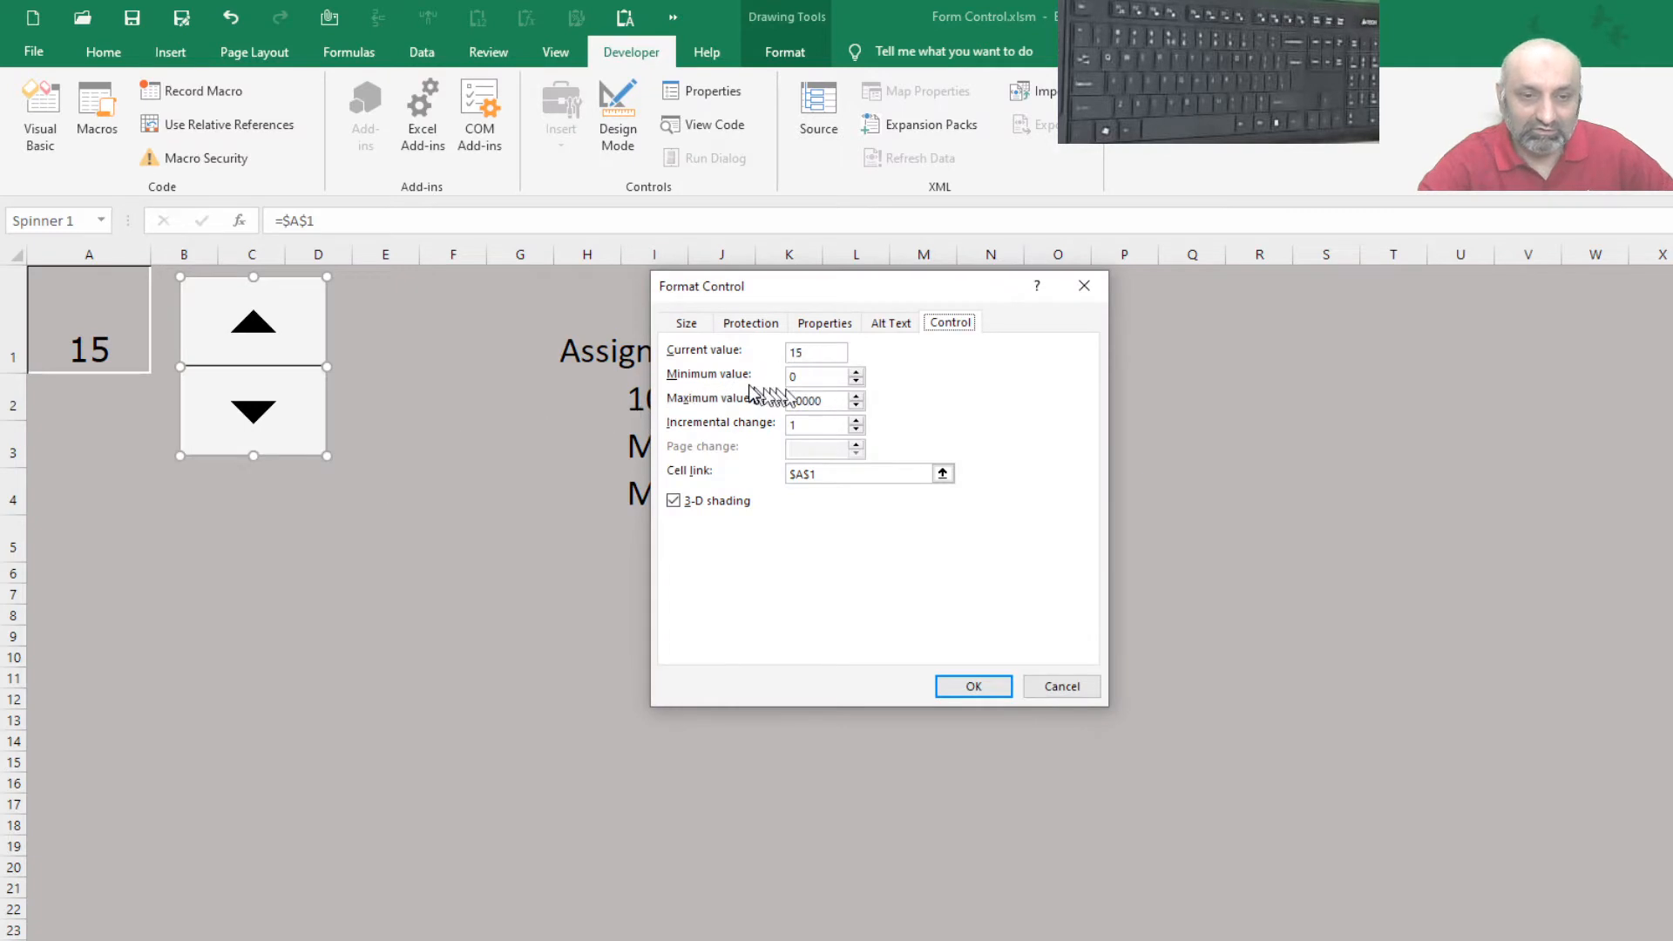
{"action": "left_click_drag", "start_coordinate": [804, 381], "coordinate": [747, 382]}
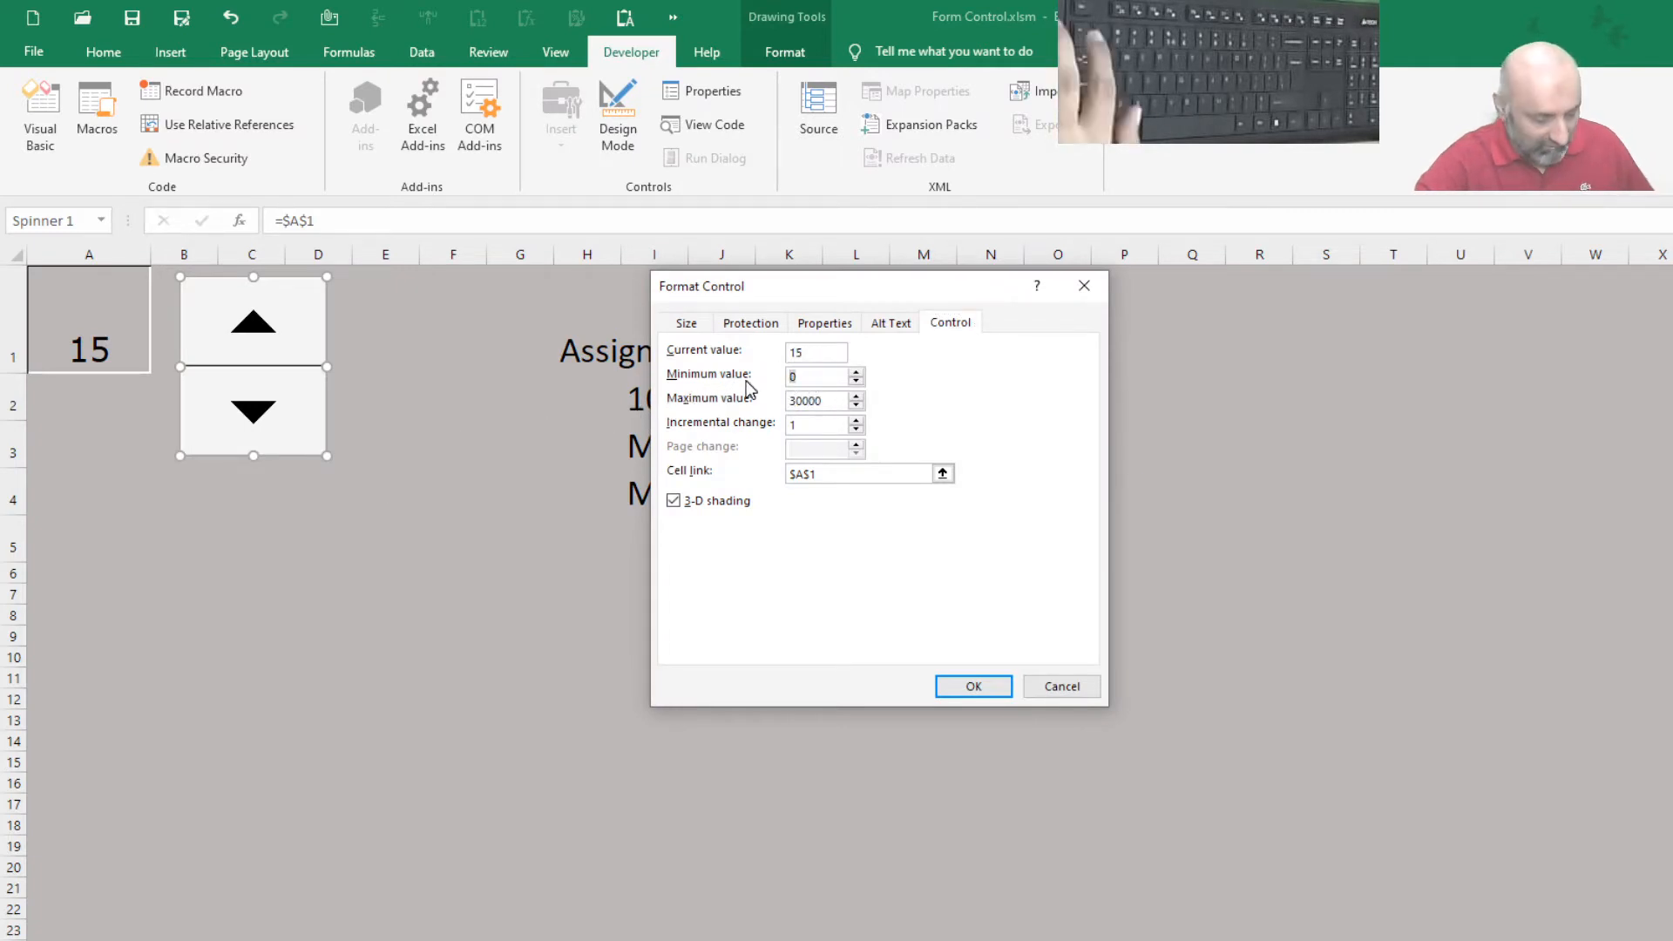
{"action": "type", "text": "1"}
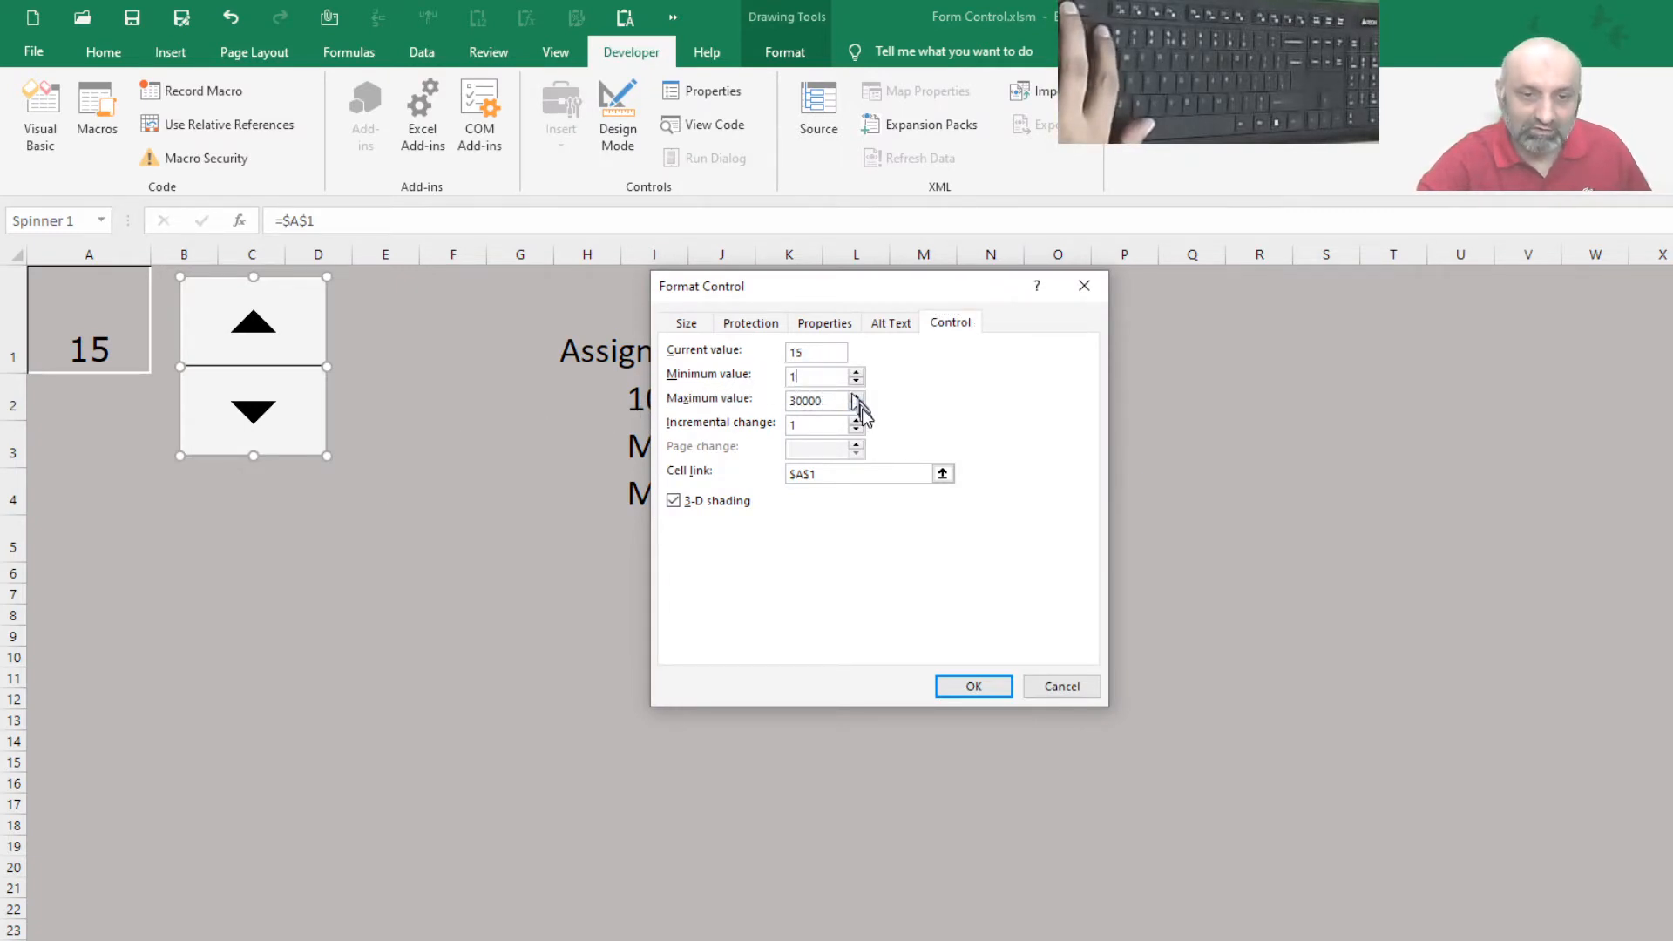
{"action": "left_click_drag", "start_coordinate": [850, 403], "coordinate": [736, 408]}
{"action": "type", "text": "300"}
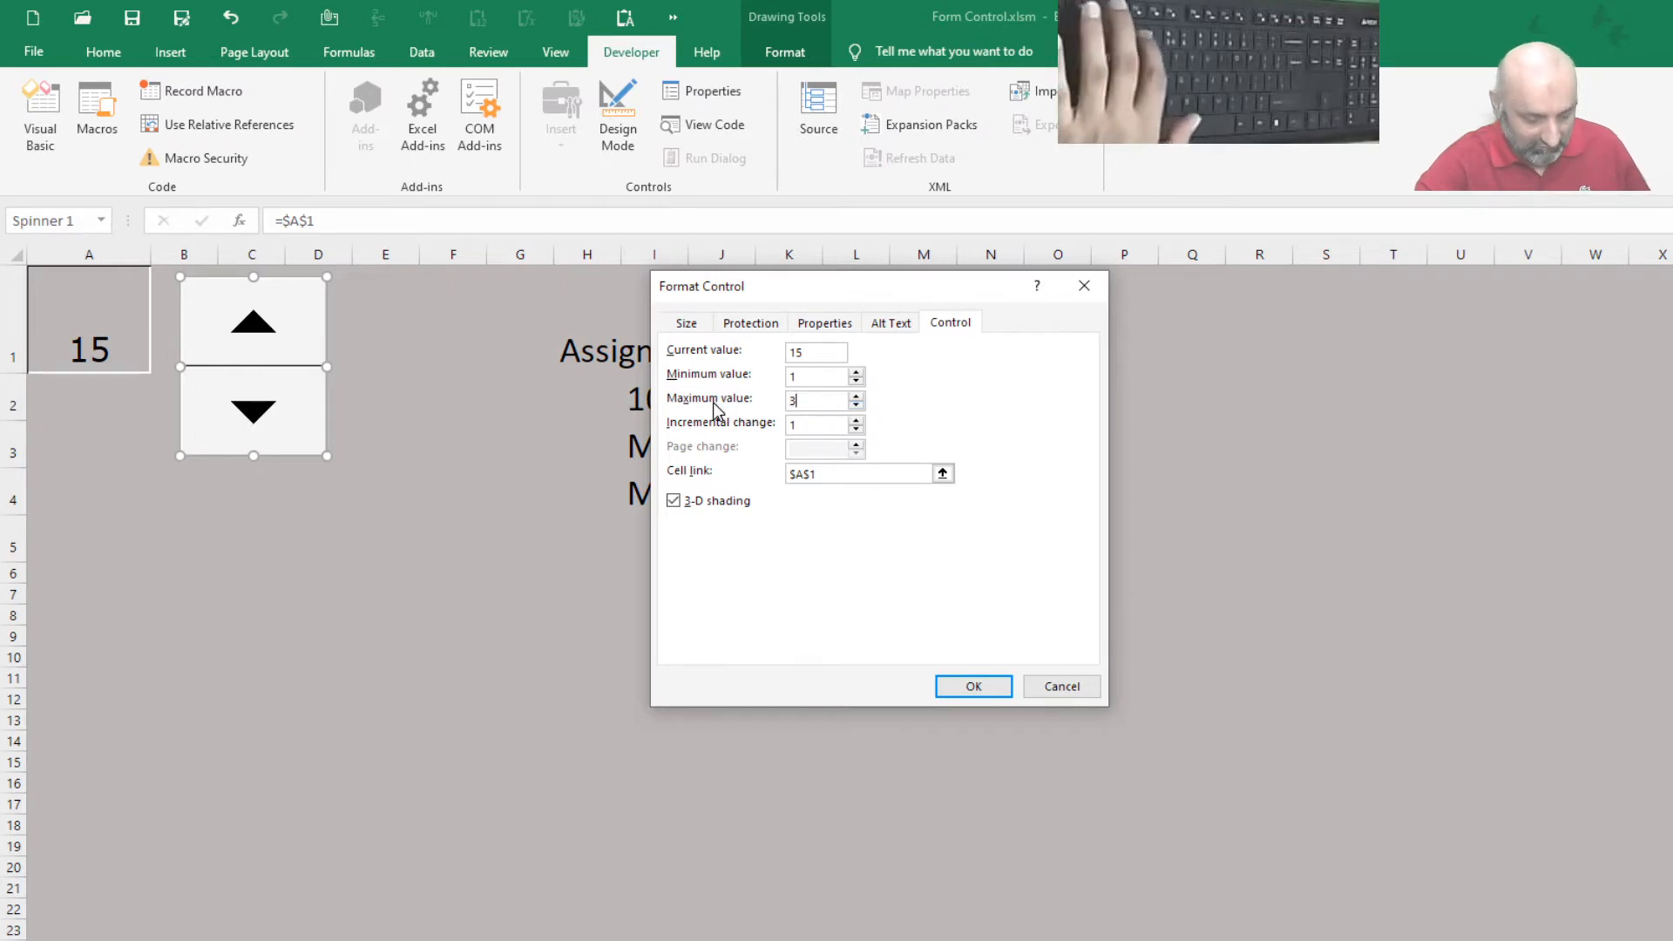
{"action": "left_click", "coordinate": [814, 426]}
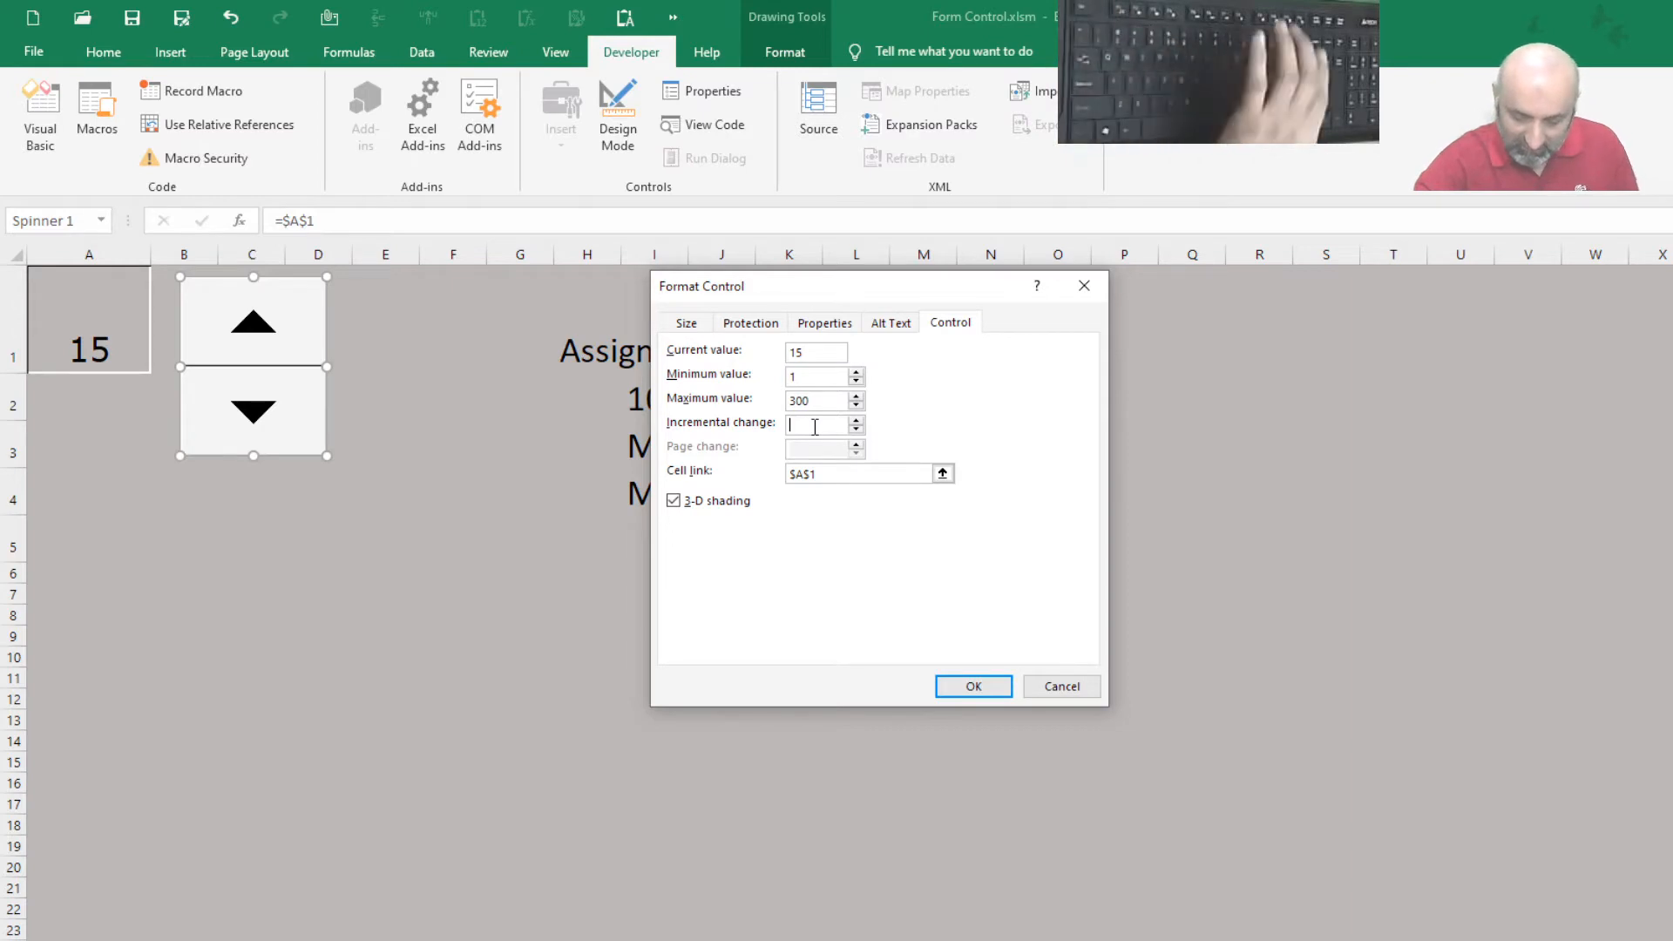
{"action": "key", "text": "BackSpace"}
{"action": "type", "text": "30"}
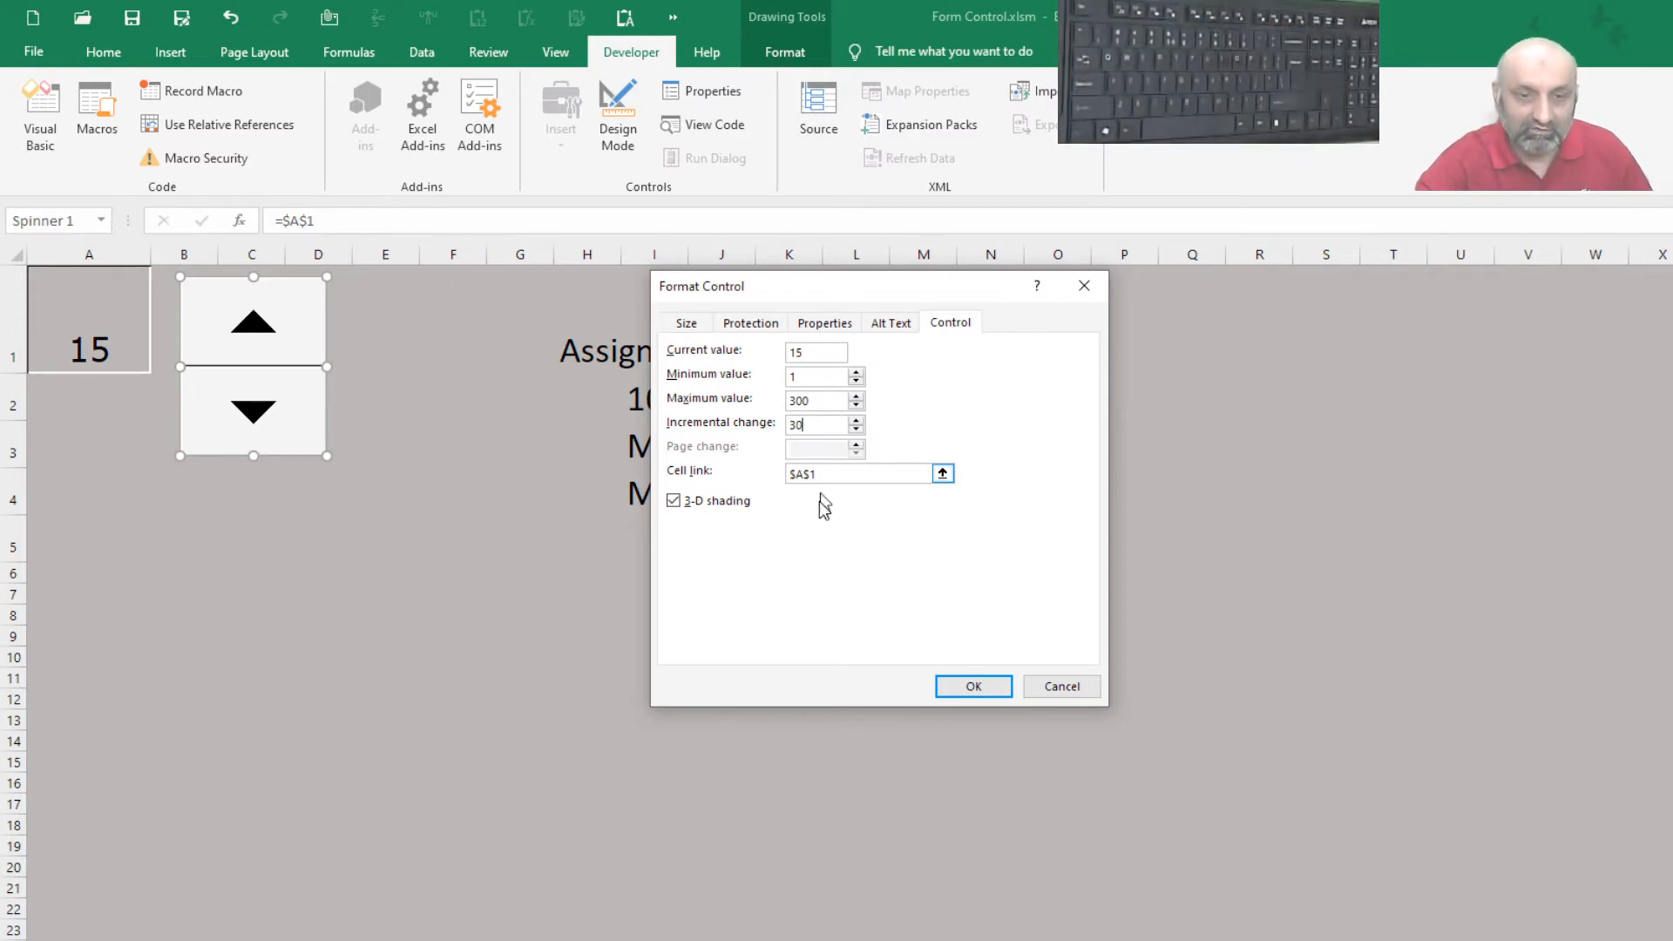
{"action": "left_click", "coordinate": [958, 685]}
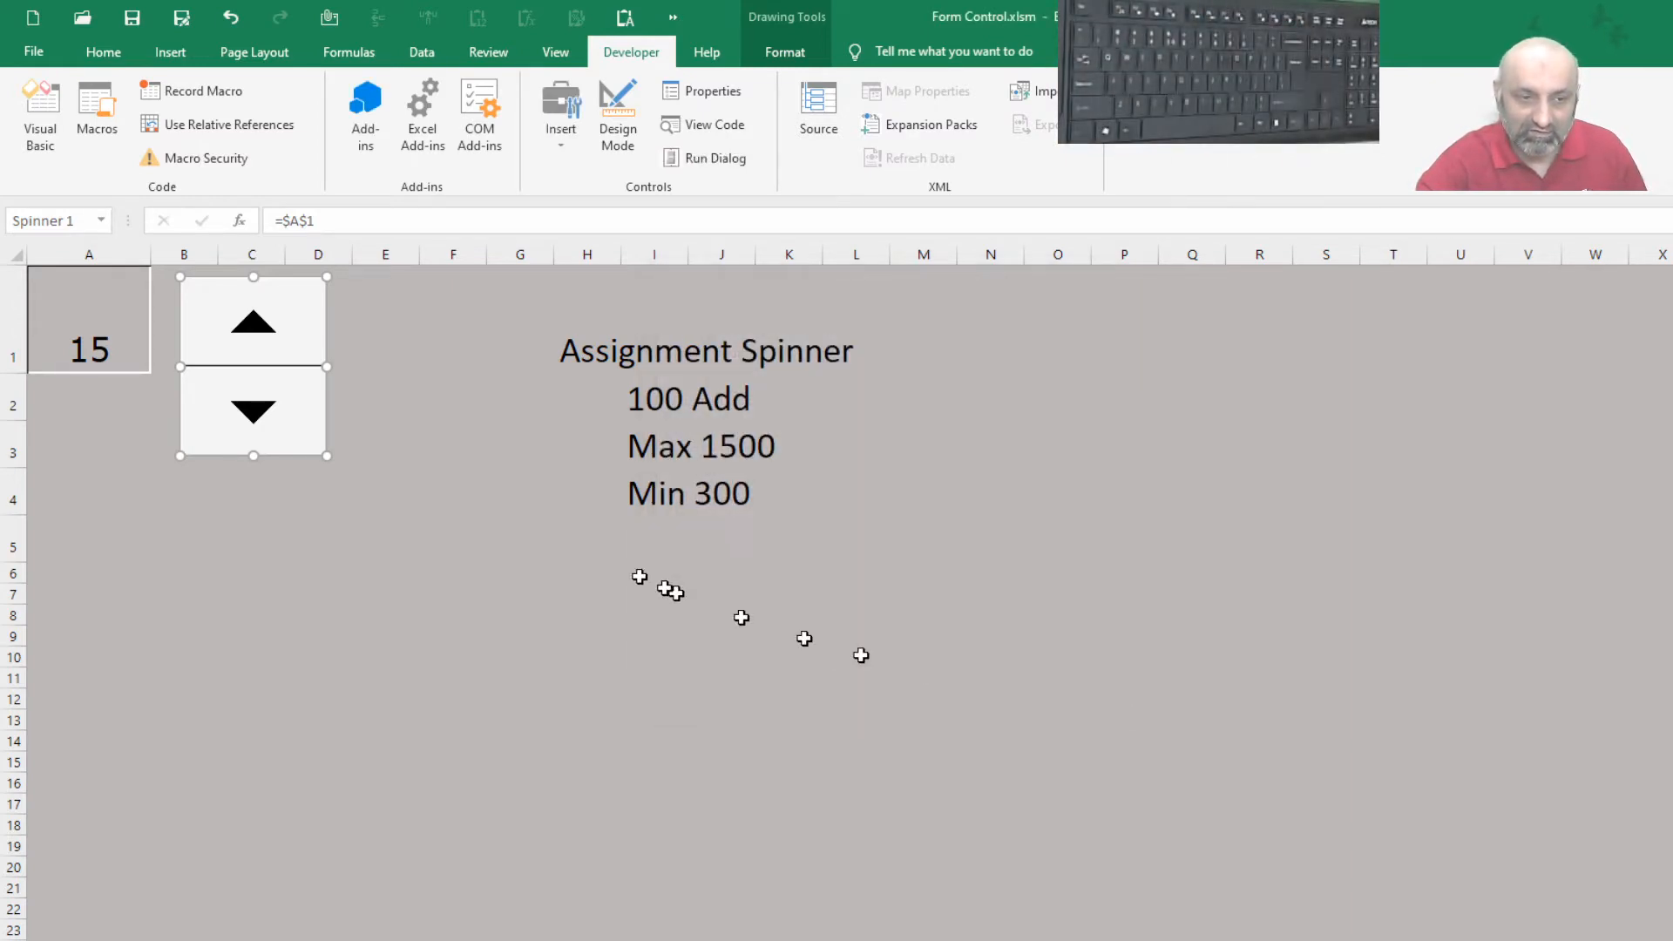
Test the spinner's limits by running the value in A1 up to 300 and back down to 1
{"action": "left_click", "coordinate": [396, 412]}
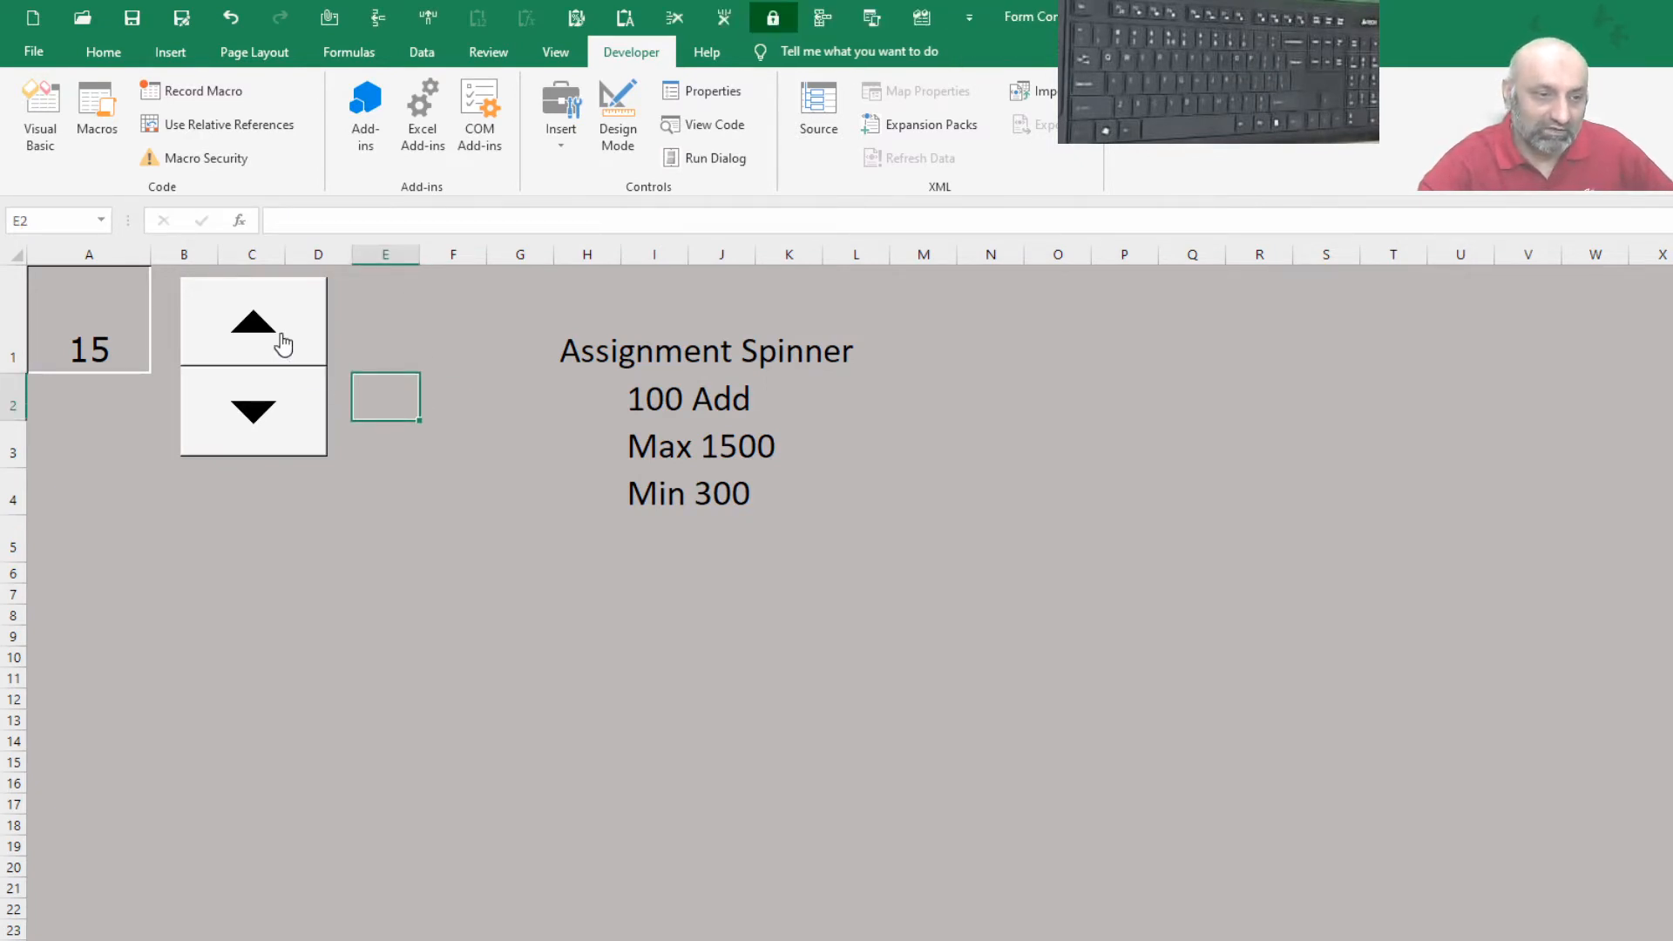
{"action": "left_click_drag", "start_coordinate": [283, 345], "coordinate": [282, 345]}
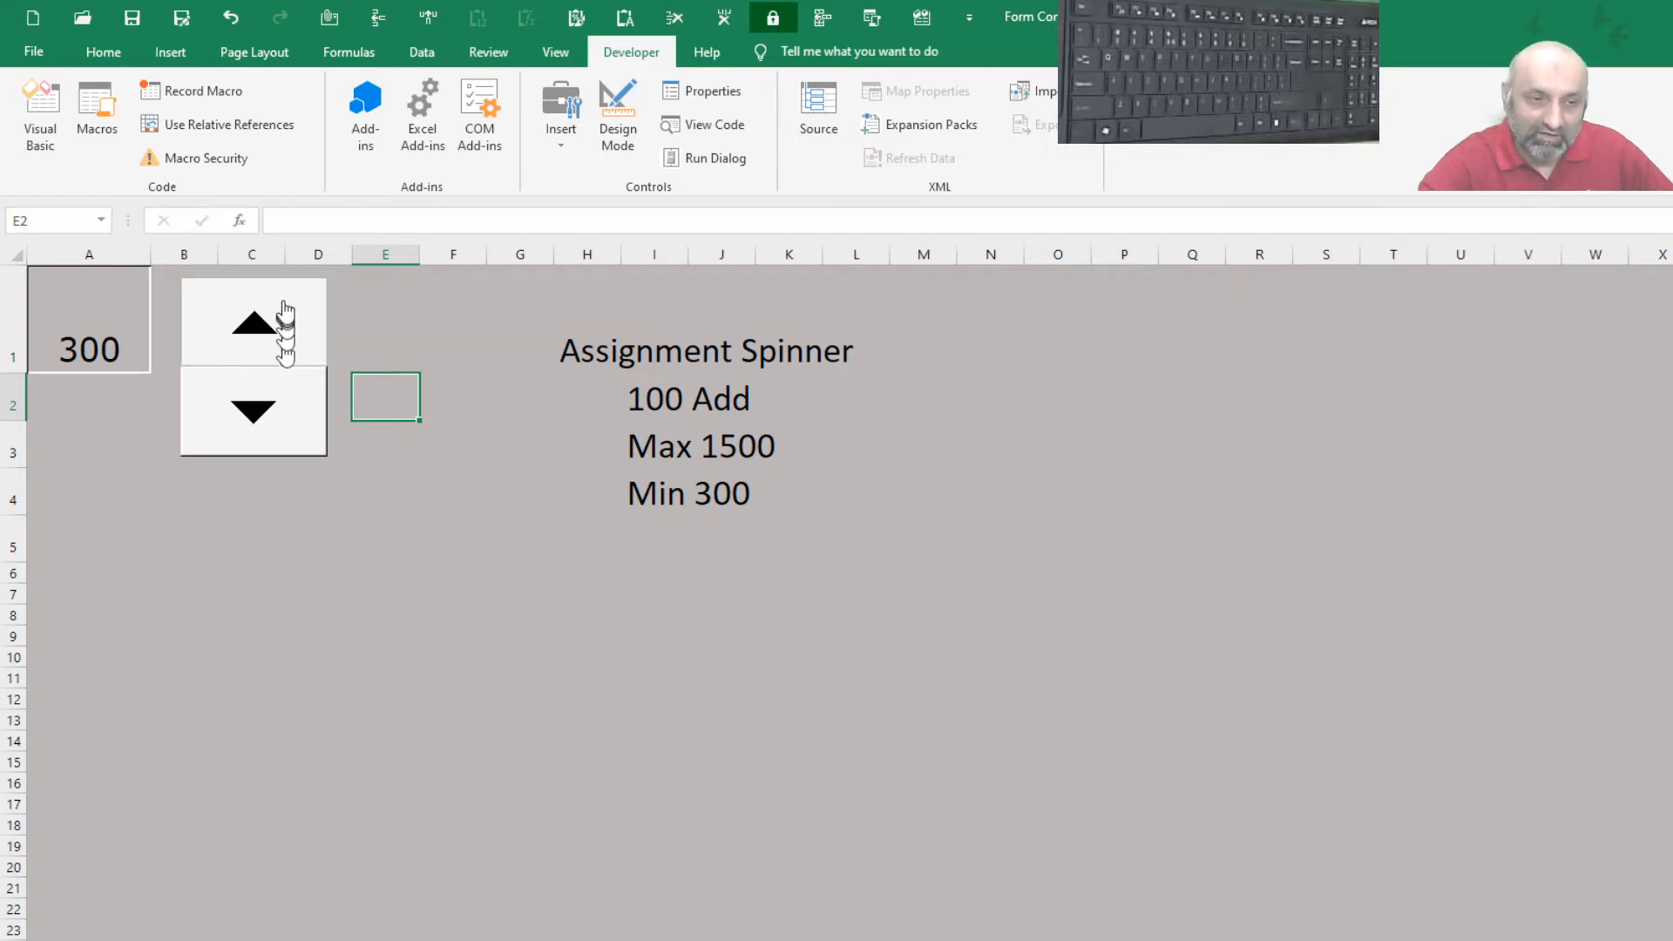
{"action": "left_click", "coordinate": [283, 331]}
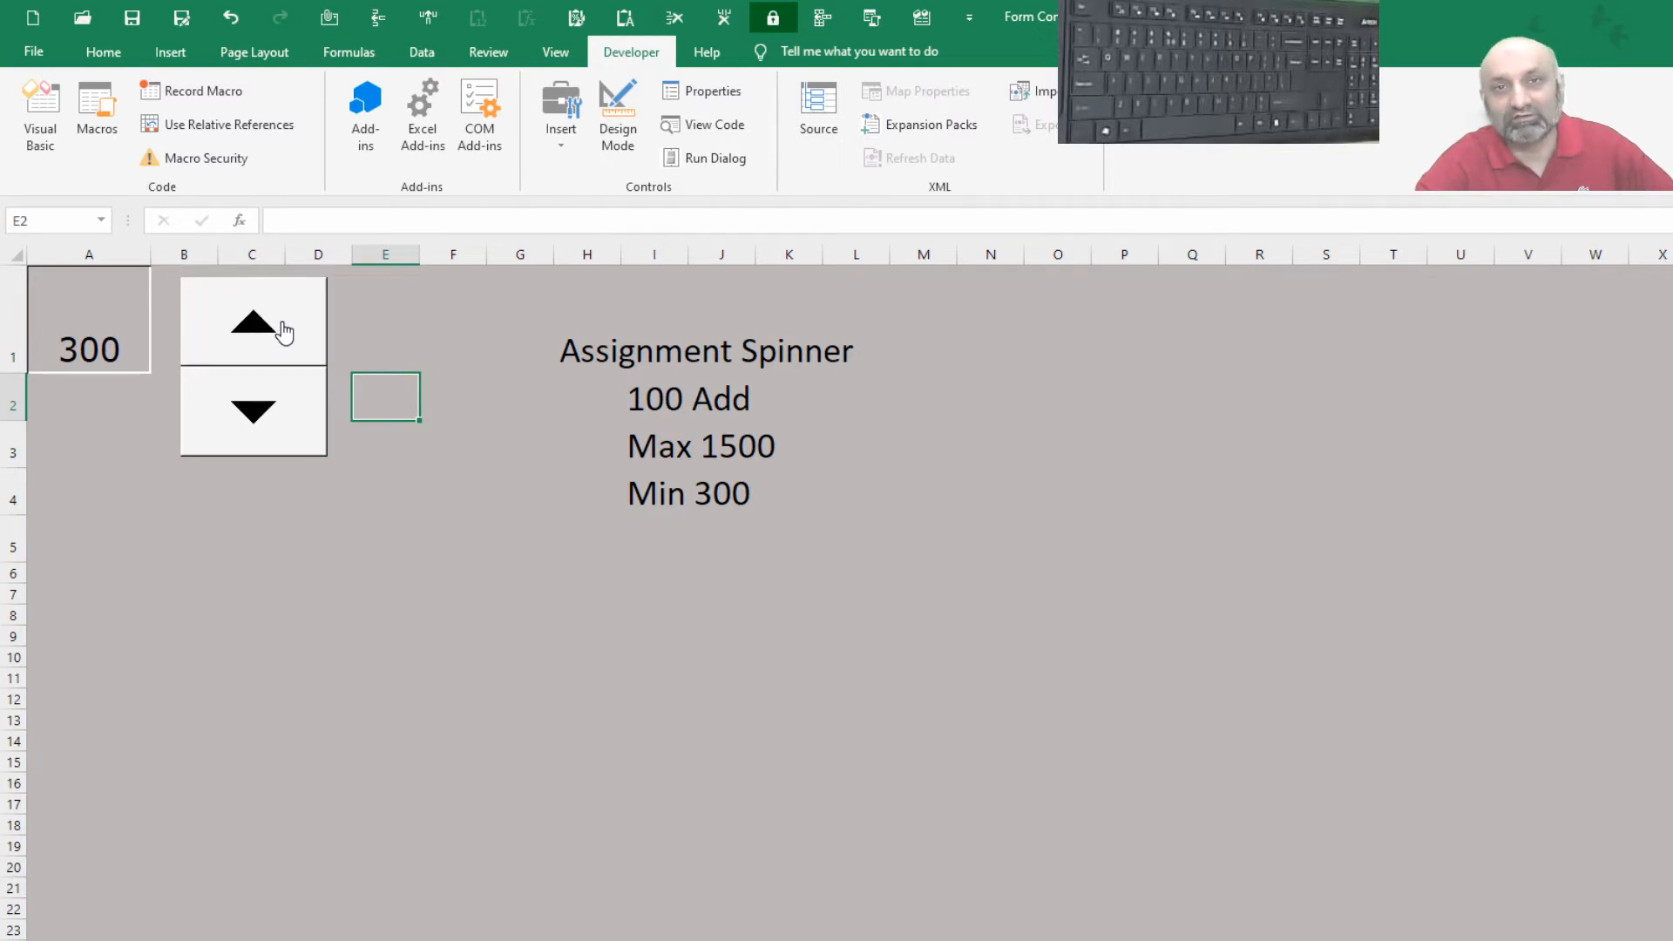
{"action": "left_click", "coordinate": [275, 426]}
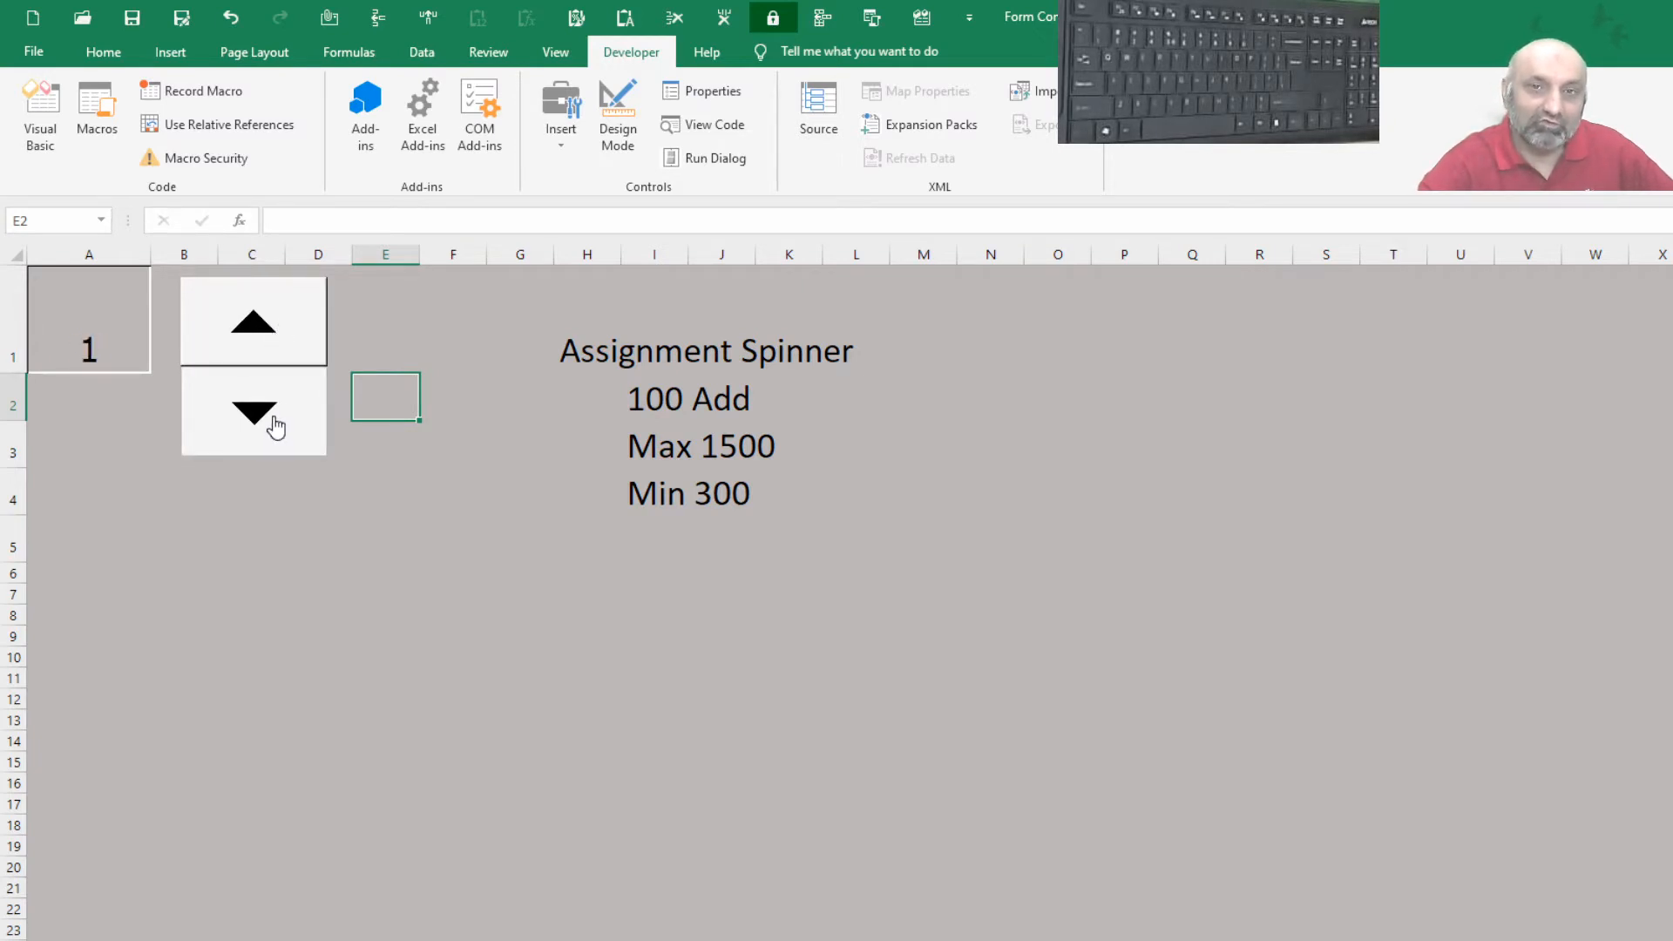
Review the spinner's control settings, including its limits, incremental change and cell link, then close them and deselect the spinner
{"action": "right_click", "coordinate": [275, 426]}
{"action": "left_click", "coordinate": [312, 584]}
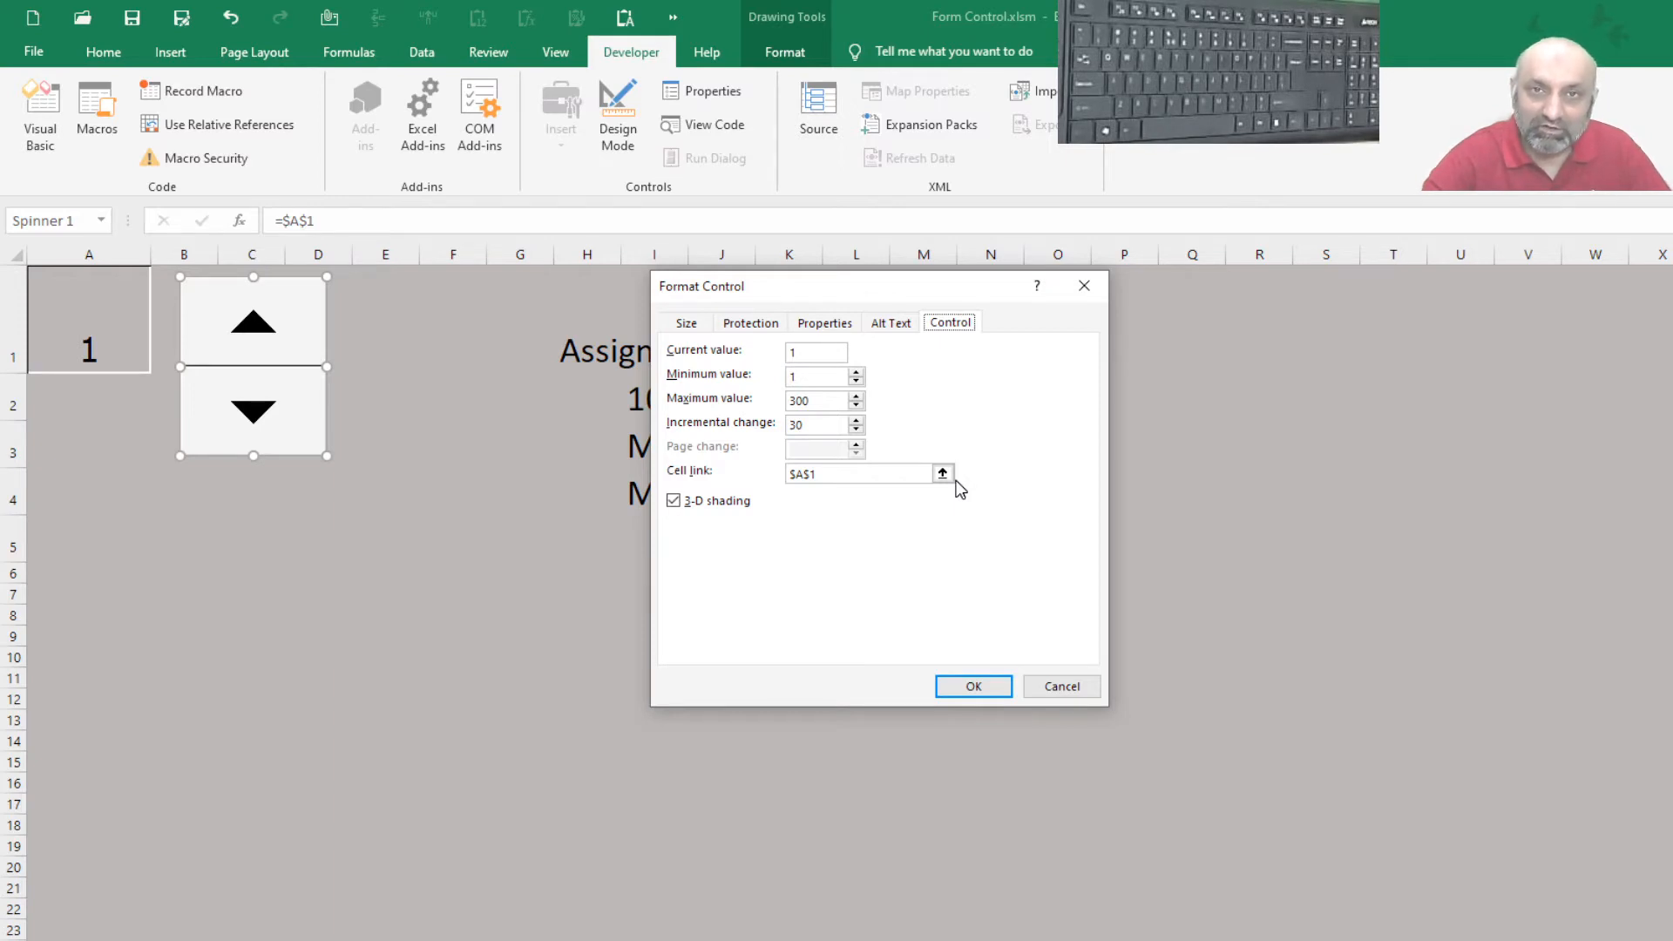
{"action": "left_click", "coordinate": [969, 687]}
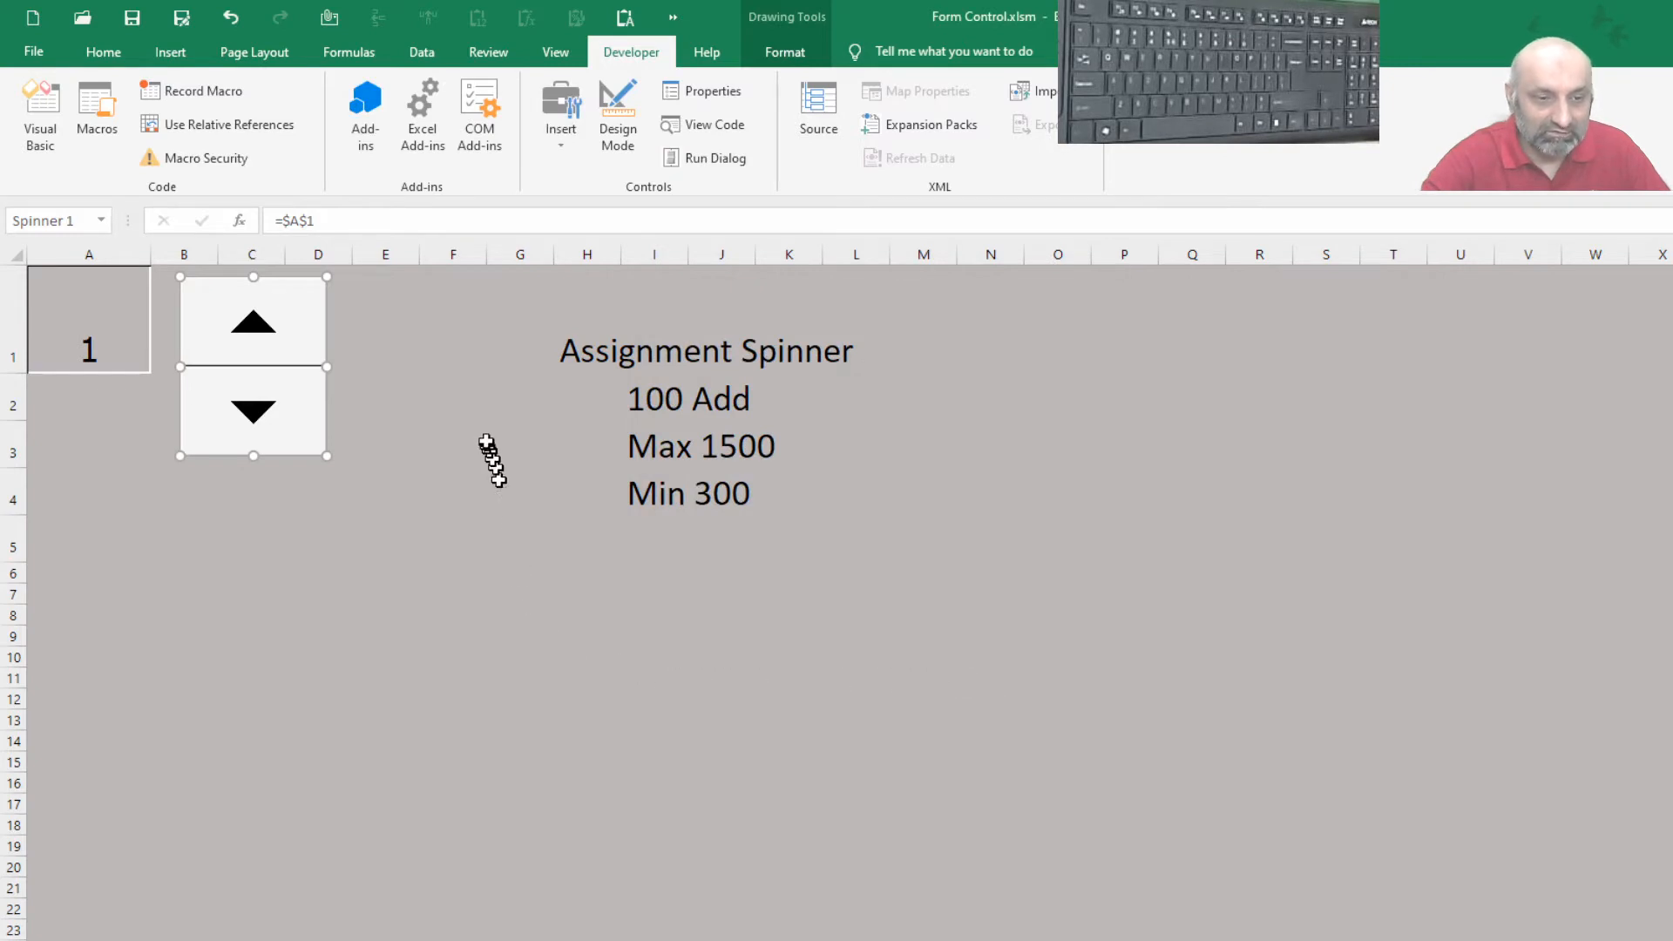
{"action": "left_click", "coordinate": [481, 445]}
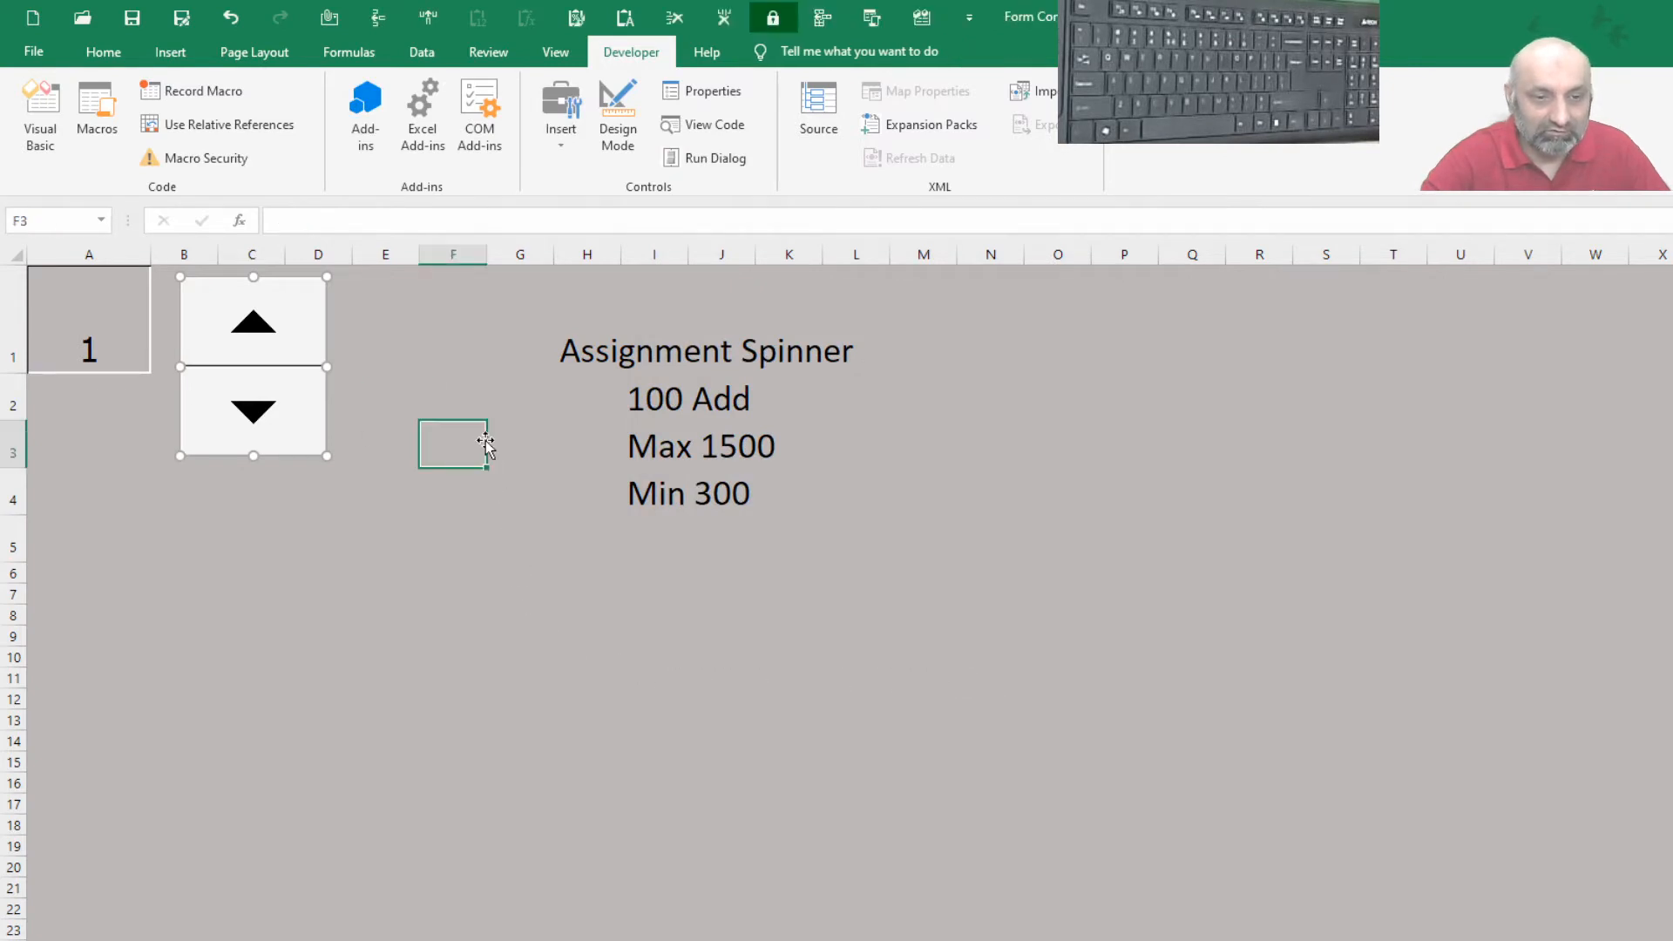
Insert a vertical scroll bar form control beside the spinner and shrink it to about one column wide, ending around row 8
{"action": "left_click", "coordinate": [565, 153]}
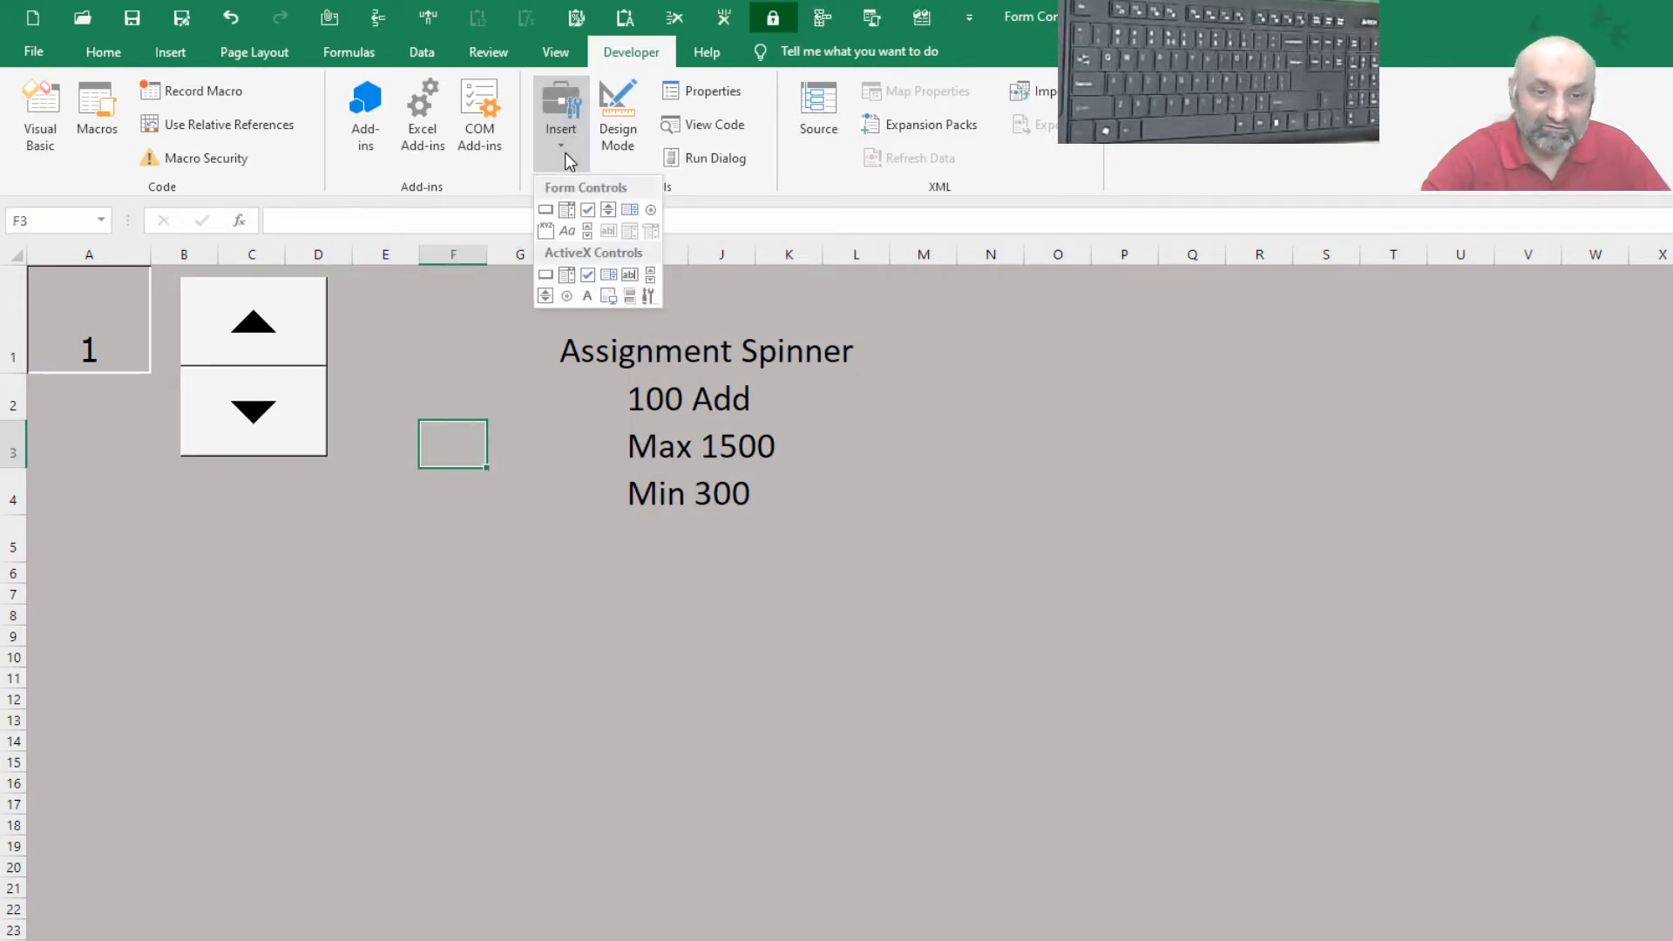
{"action": "left_click", "coordinate": [590, 233]}
{"action": "left_click_drag", "start_coordinate": [412, 365], "coordinate": [515, 658]}
{"action": "left_click_drag", "start_coordinate": [657, 790], "coordinate": [477, 622]}
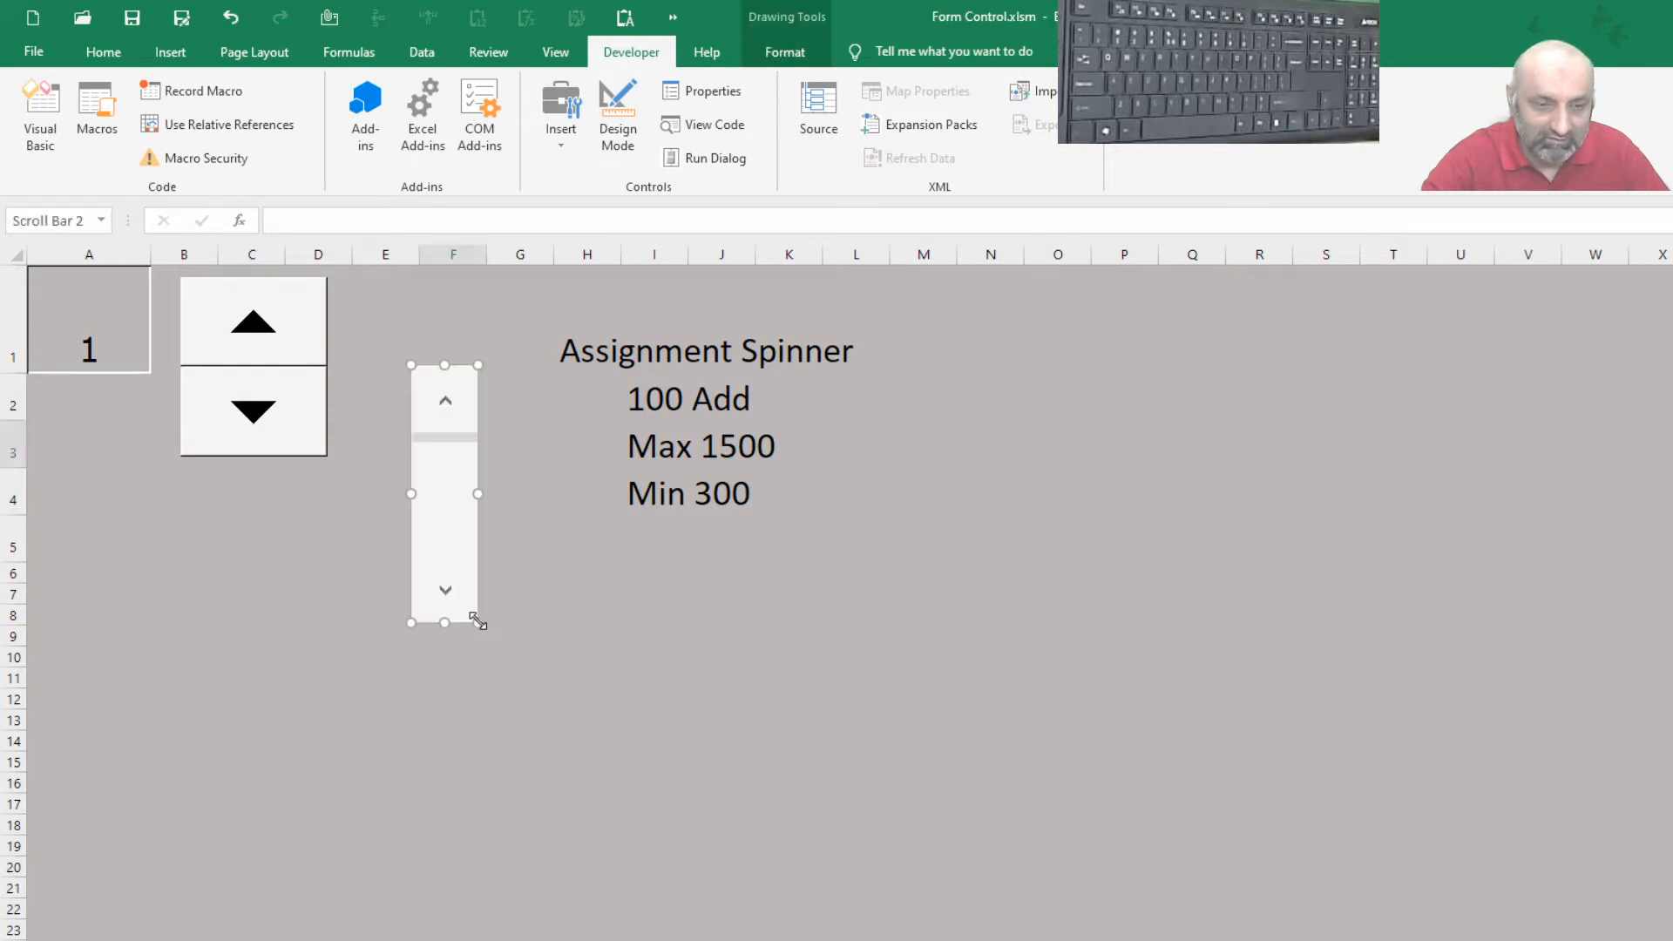
Set the scroll bar's maximum value to 600 in its control settings
{"action": "right_click", "coordinate": [460, 551]}
{"action": "left_click", "coordinate": [512, 719]}
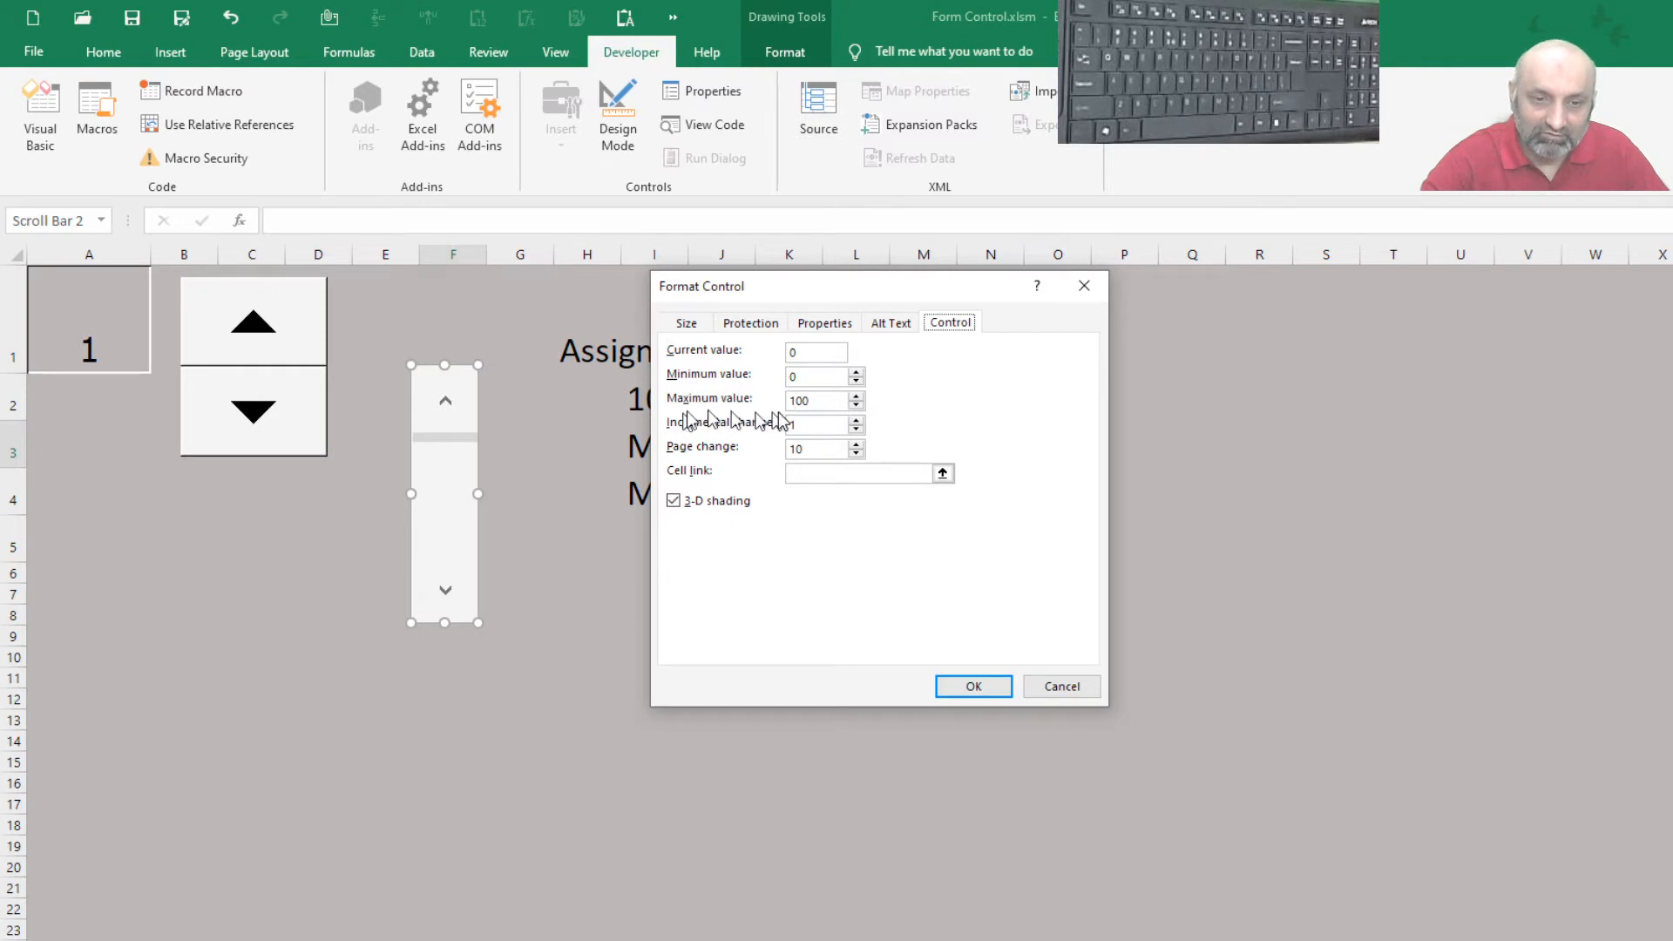
{"action": "left_click", "coordinate": [824, 401]}
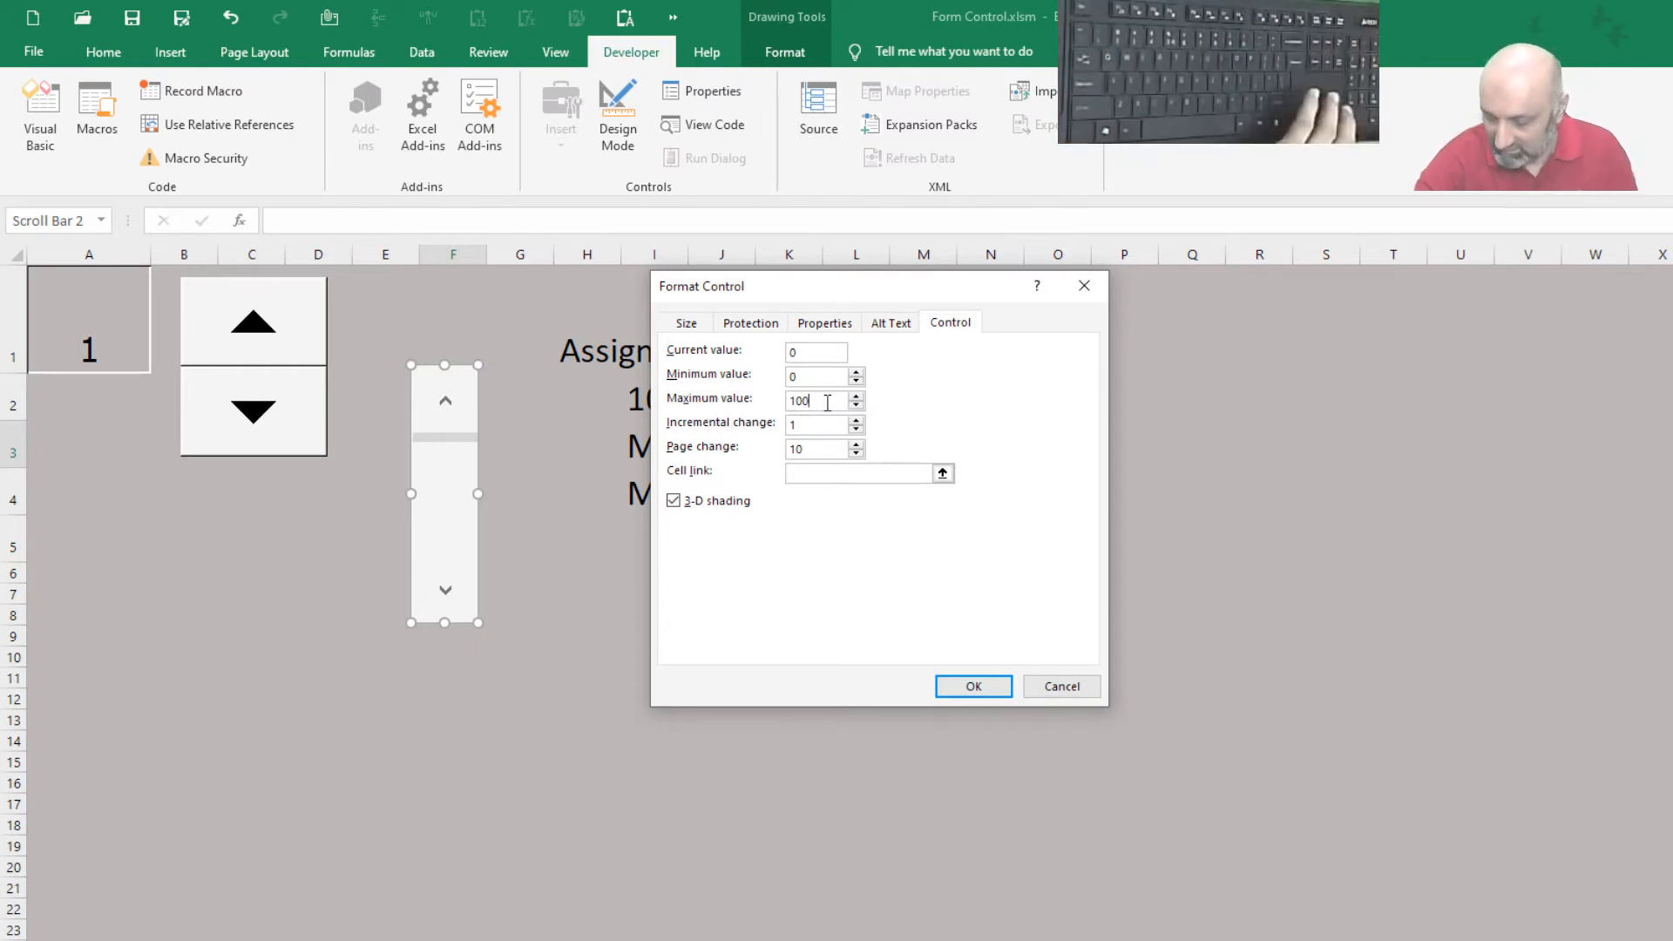
{"action": "left_click", "coordinate": [856, 397]}
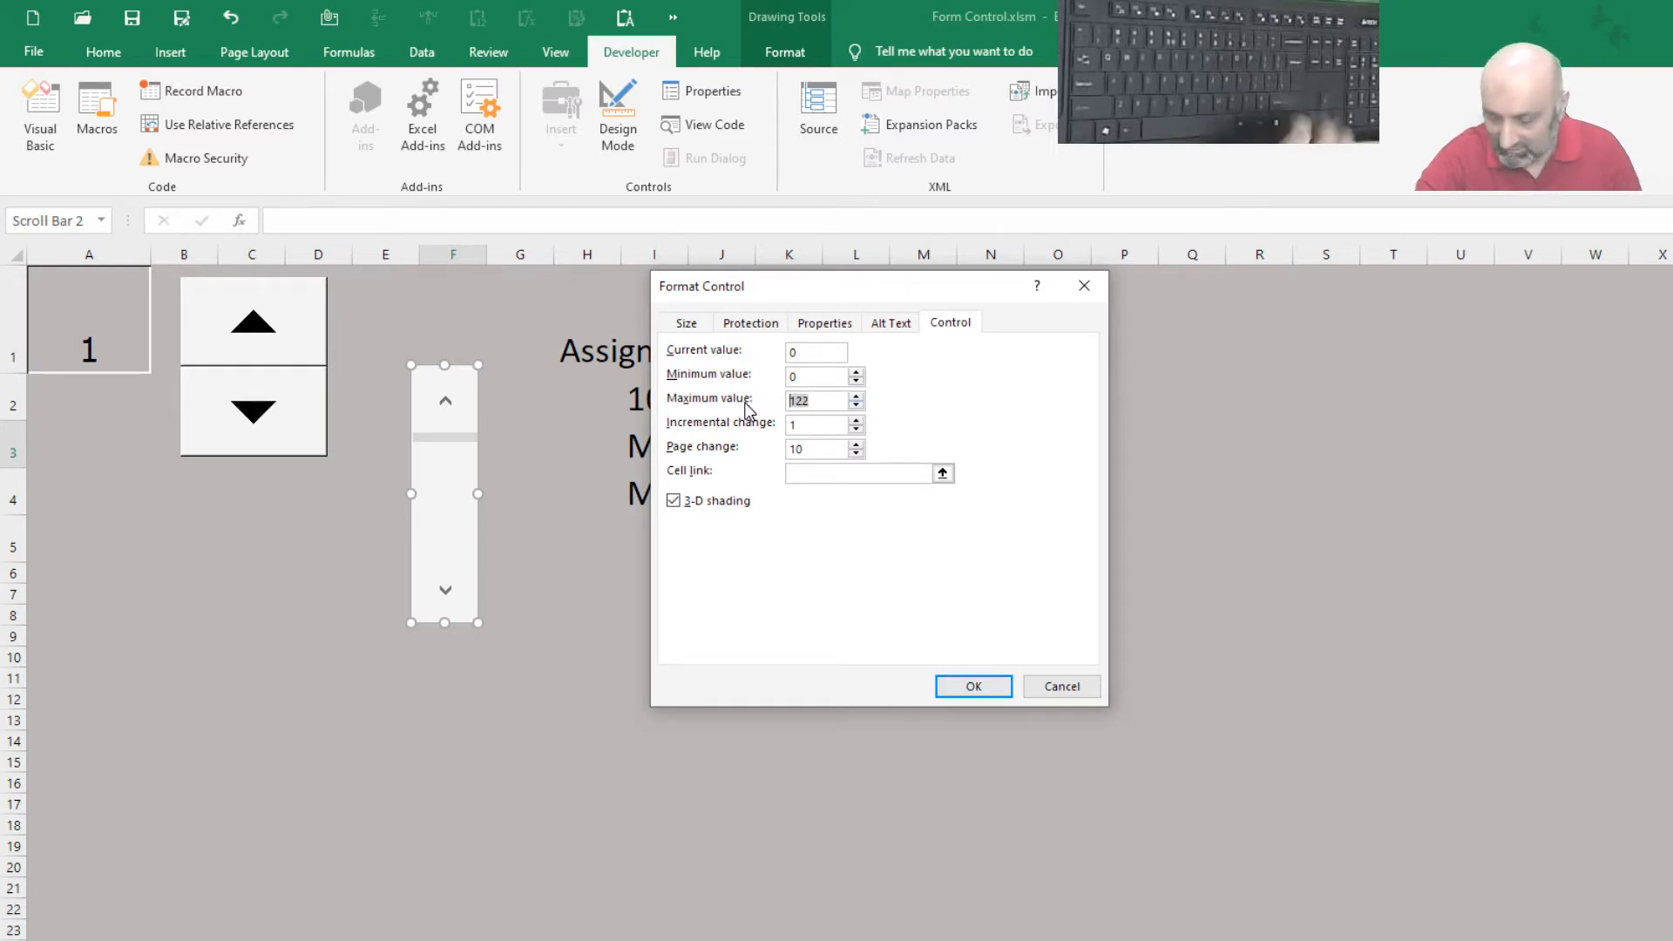
{"action": "type", "text": "600"}
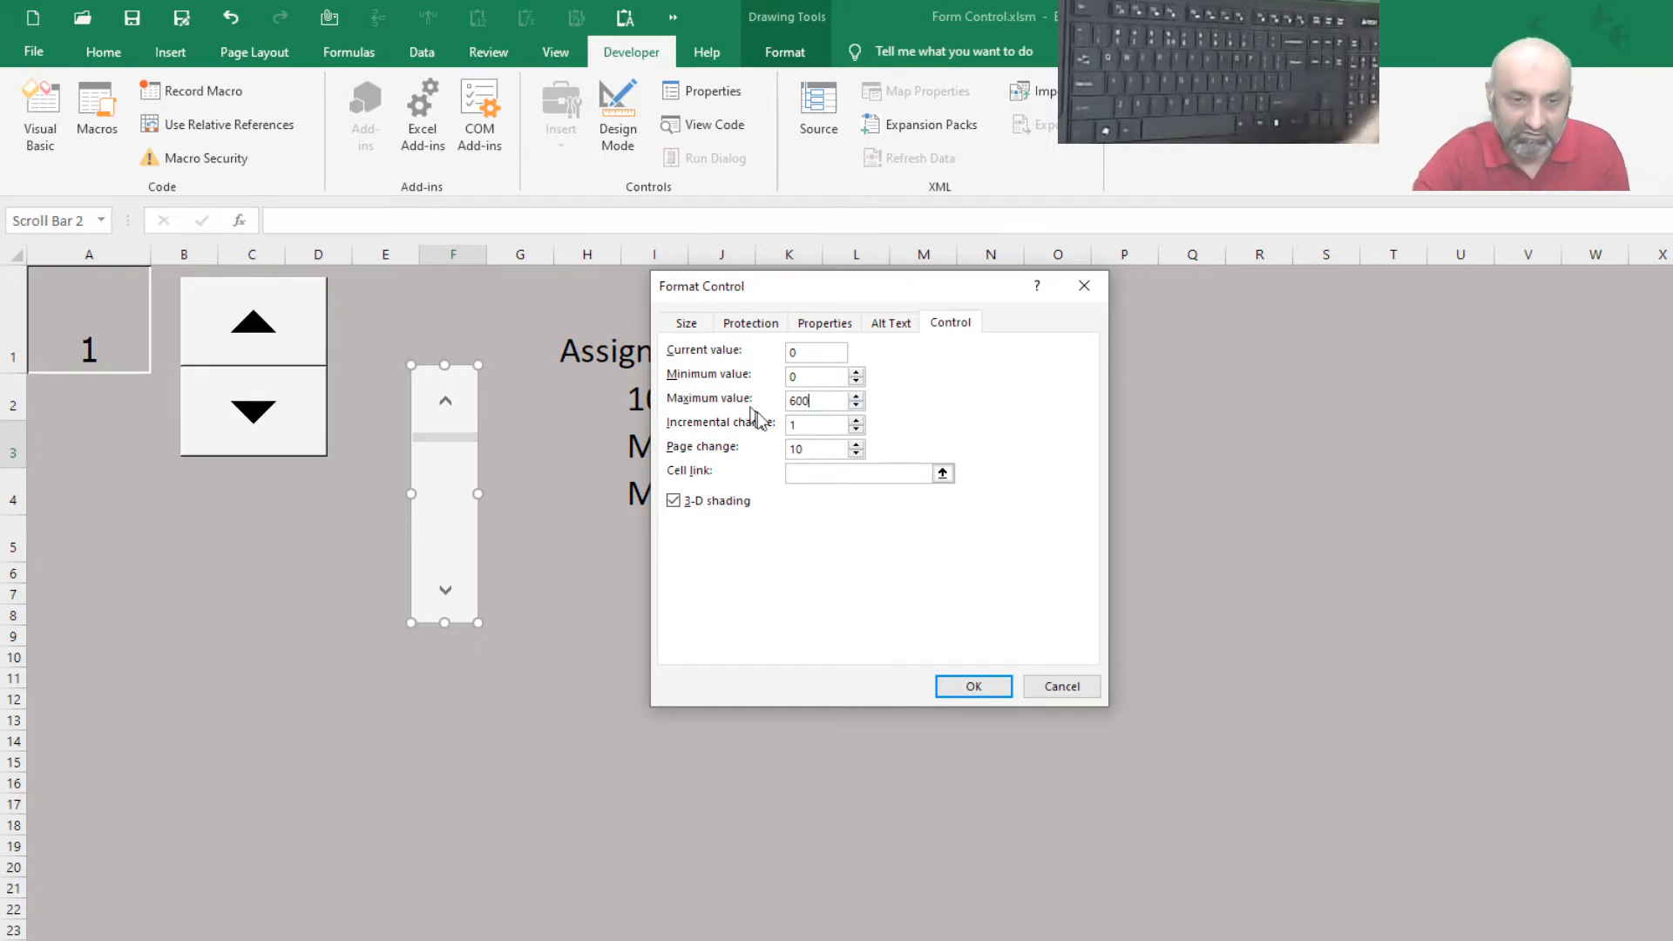
{"action": "left_click", "coordinate": [810, 426]}
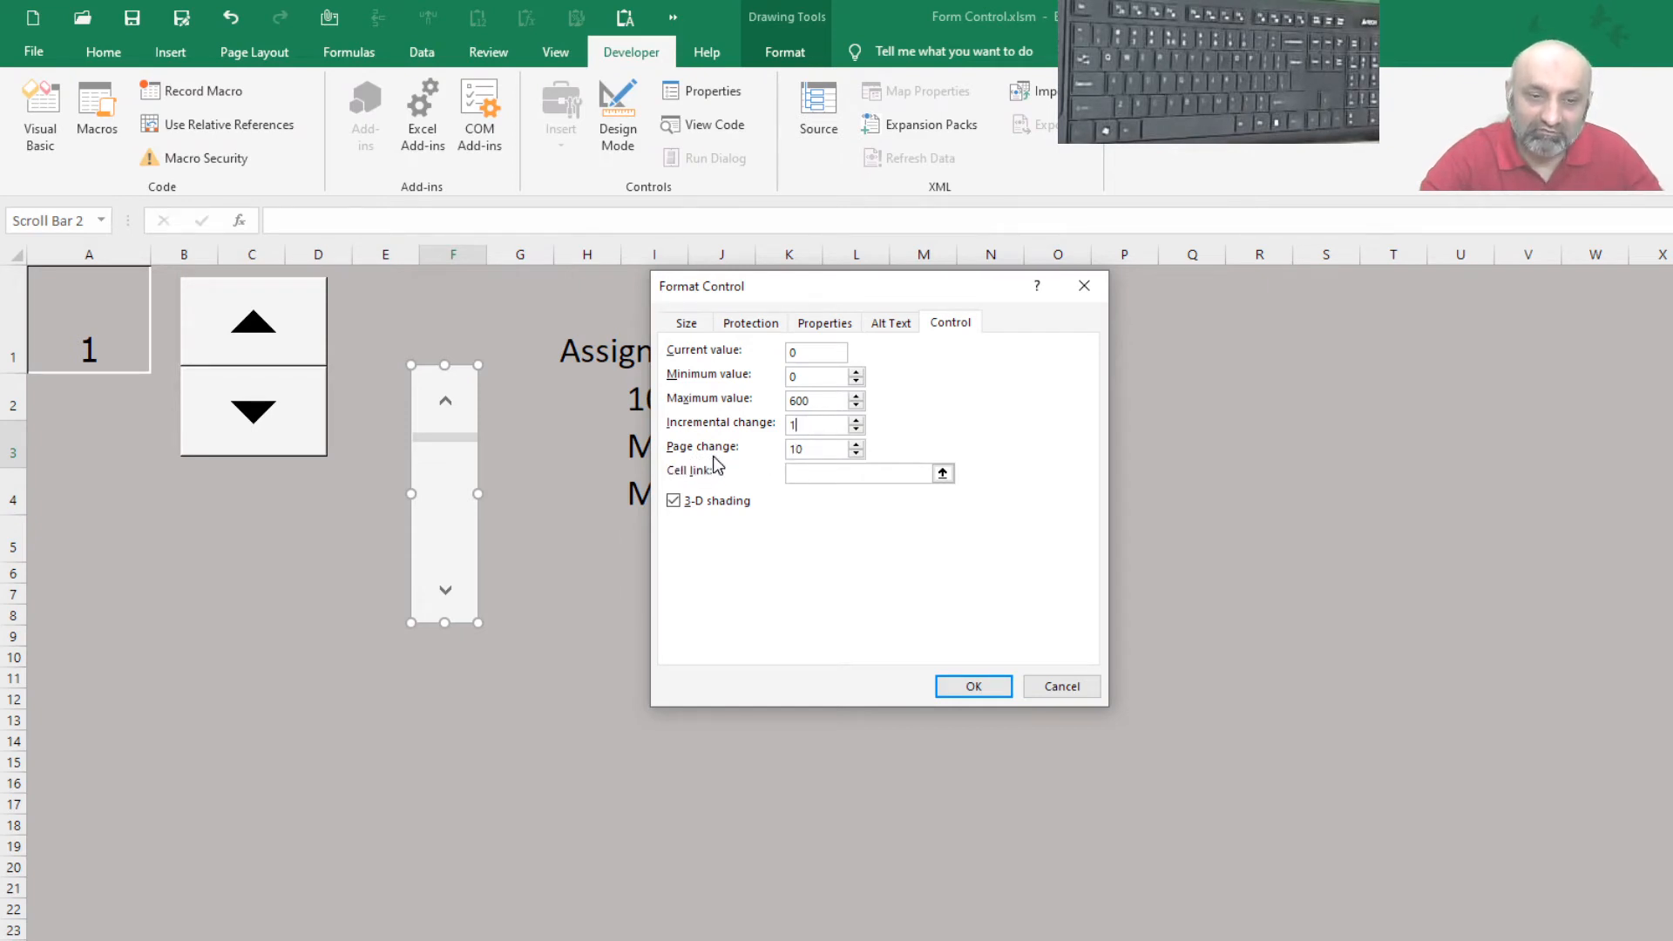
Link the scroll bar to cell A1, apply the control settings and deselect the scroll bar
{"action": "left_click", "coordinate": [942, 475]}
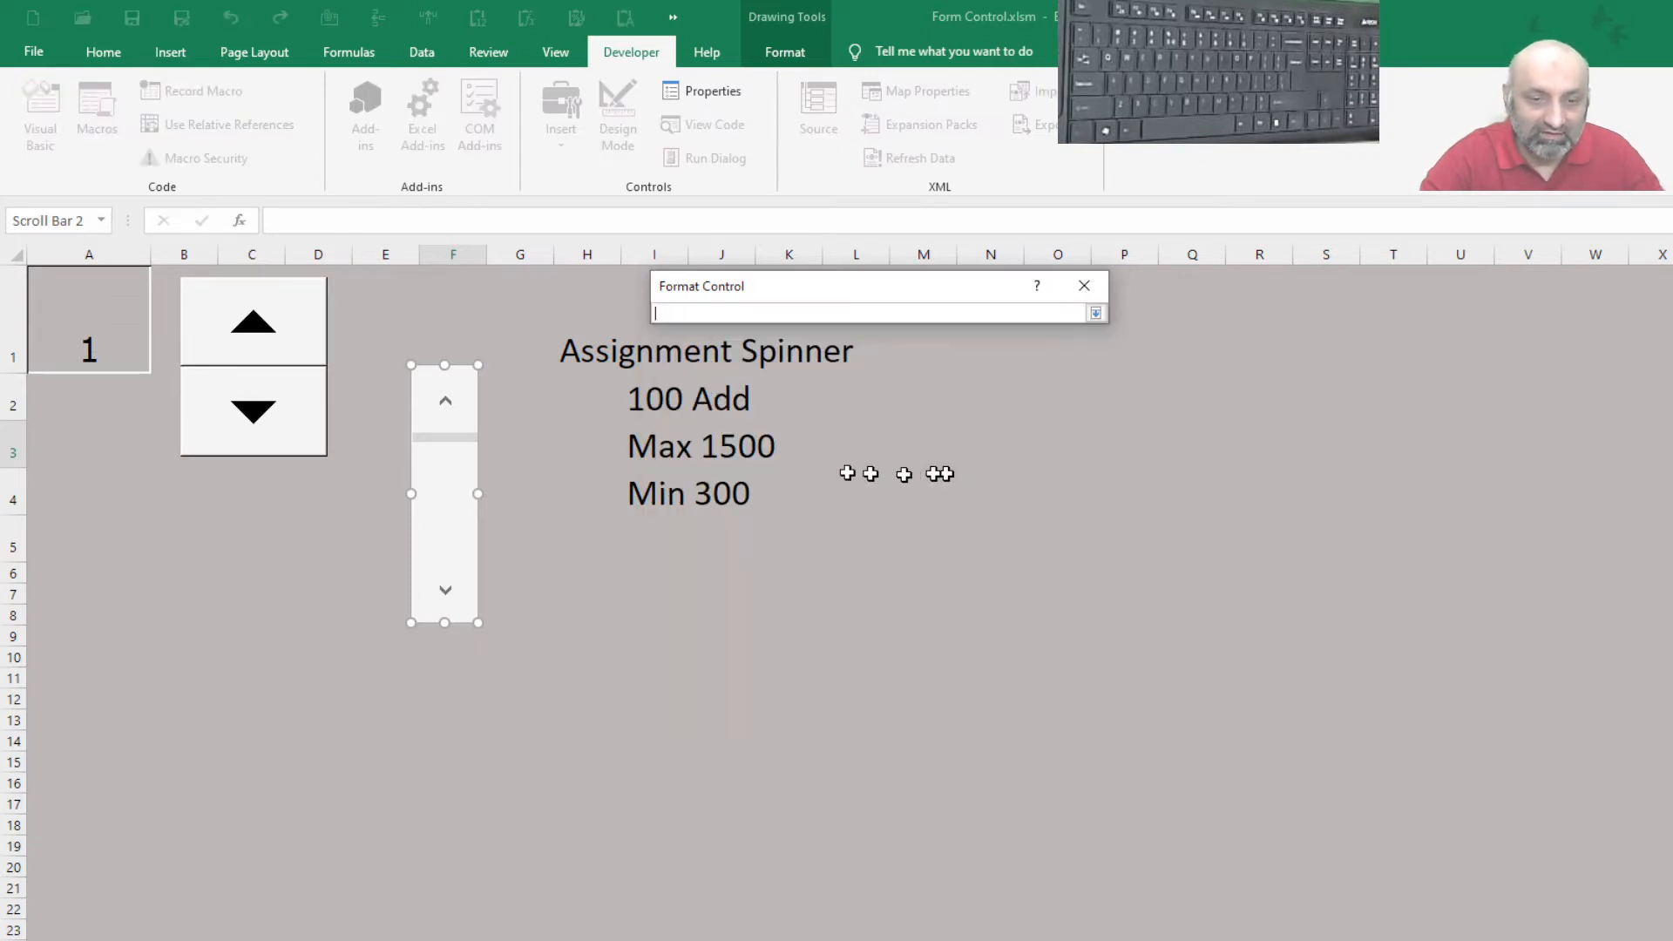
{"action": "left_click", "coordinate": [76, 309]}
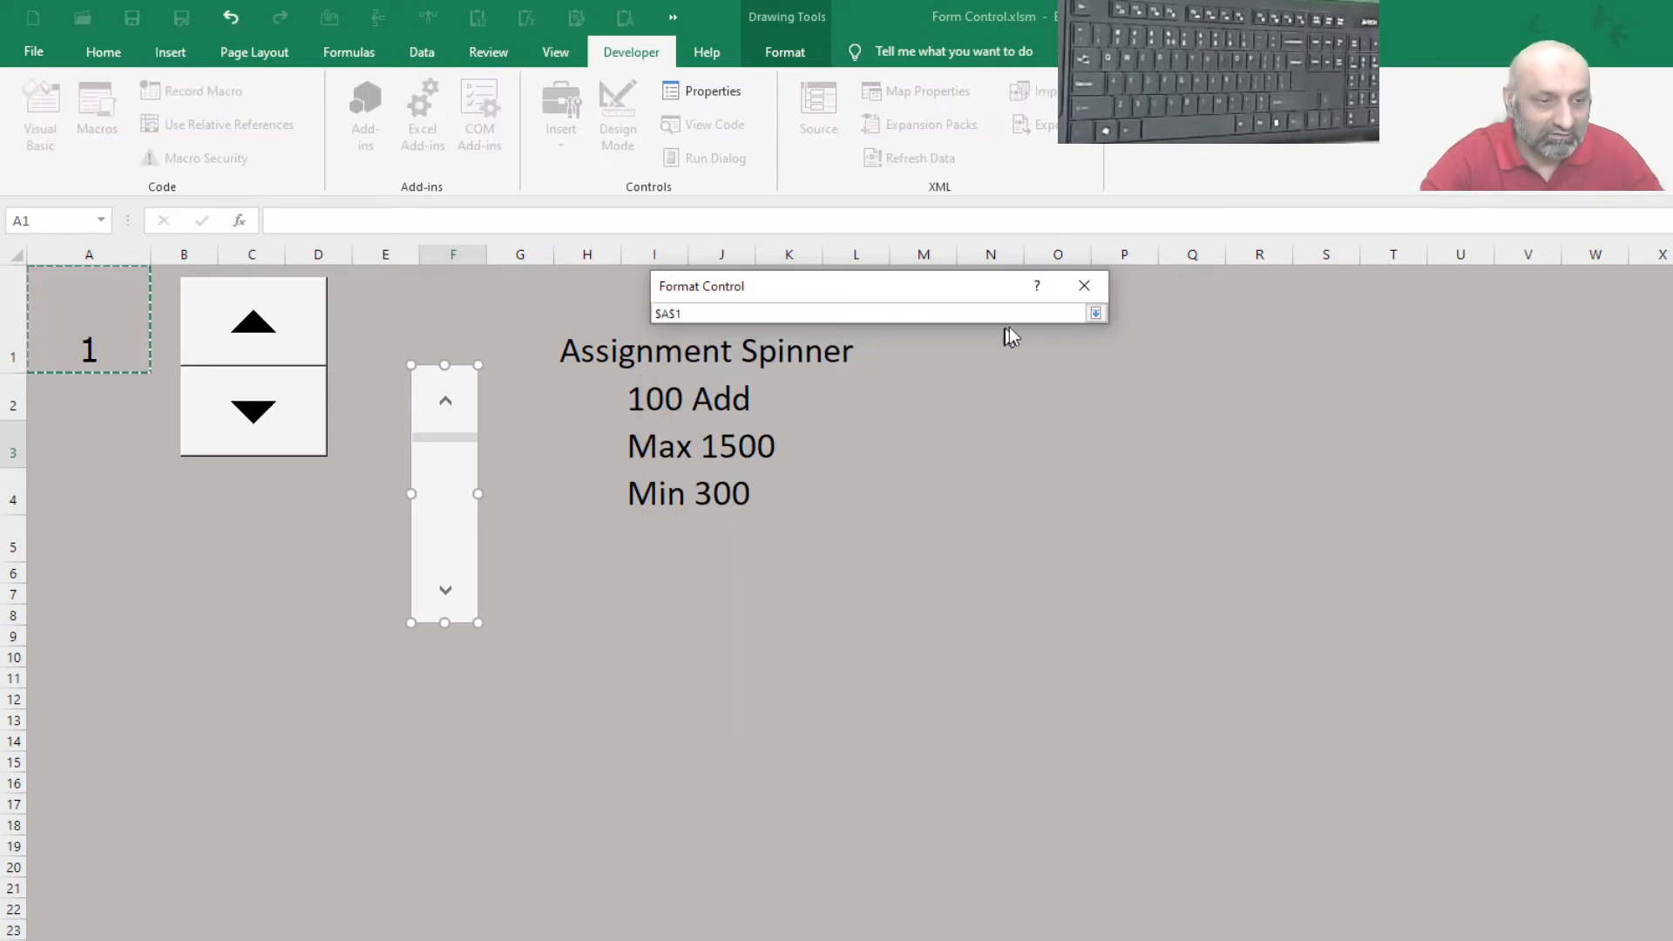
{"action": "left_click", "coordinate": [1095, 314]}
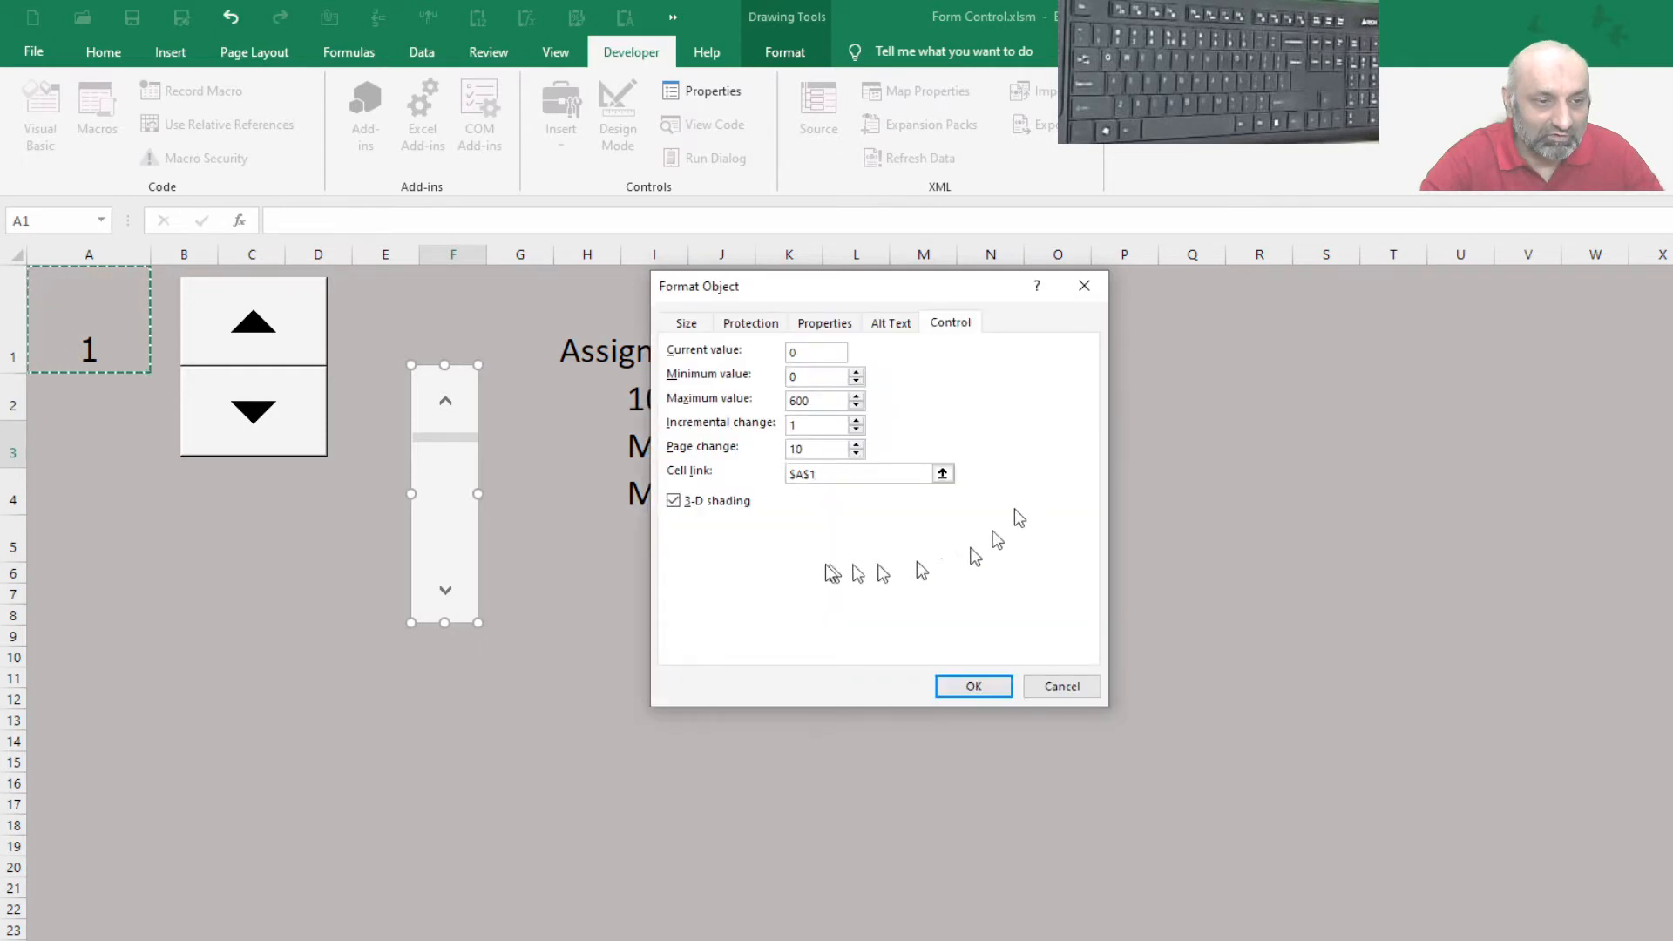
{"action": "left_click", "coordinate": [984, 690]}
{"action": "left_click", "coordinate": [523, 460]}
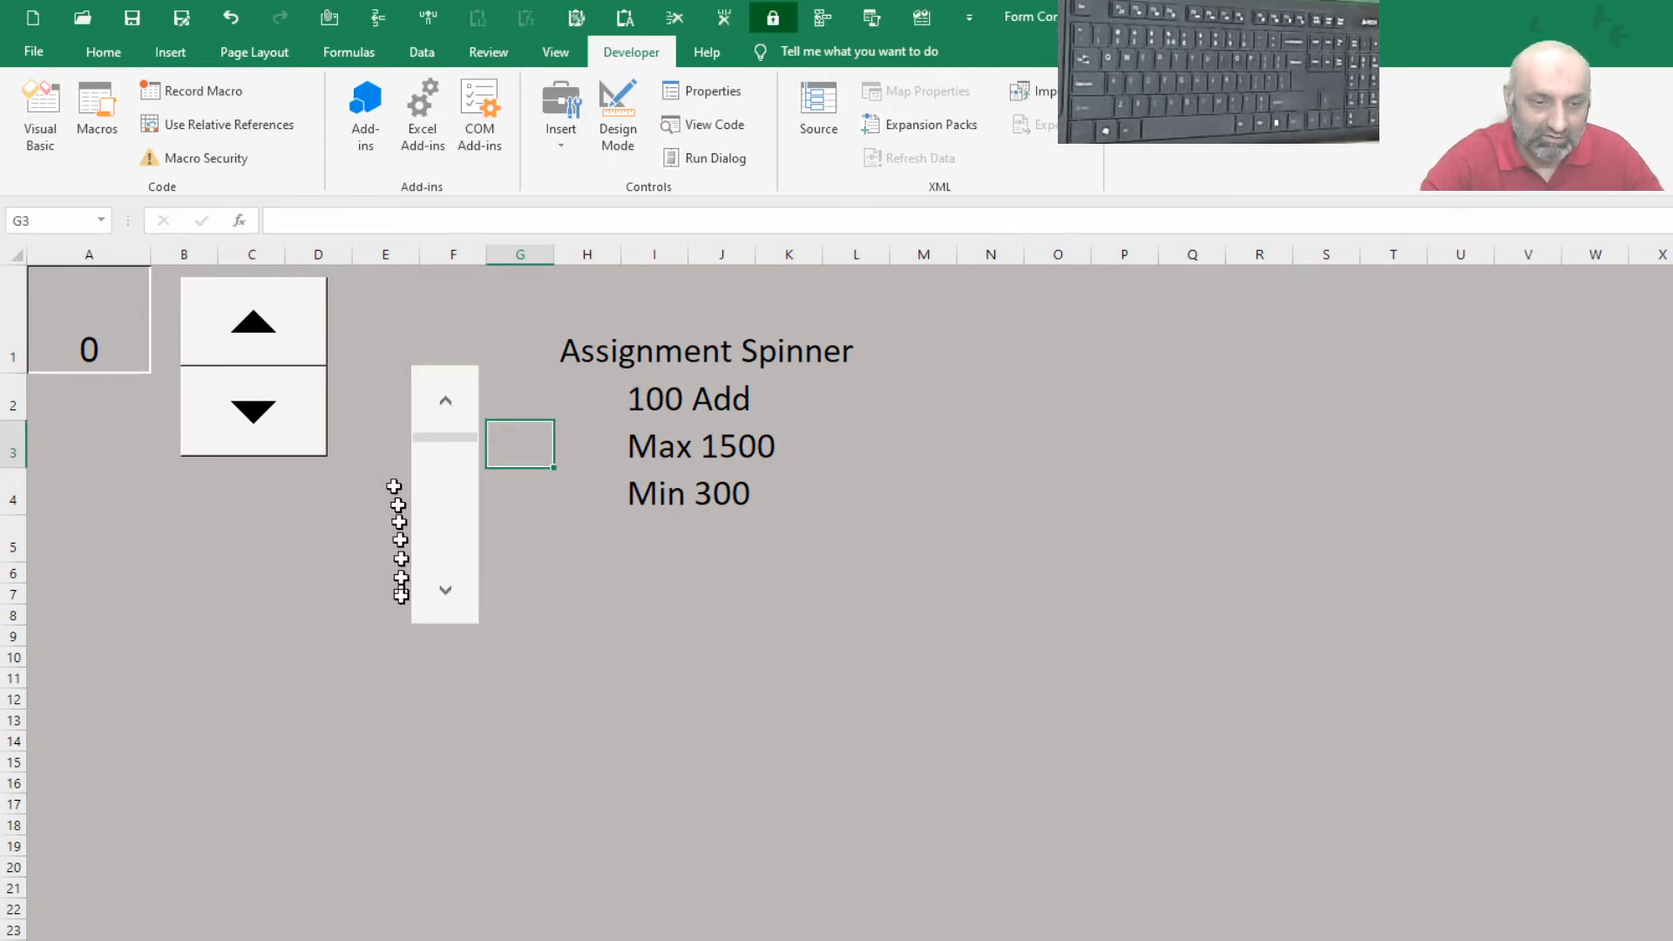
Test the scroll bar with its arrows and track, and try the spinner that shares linked cell A1
{"action": "left_click", "coordinate": [446, 592]}
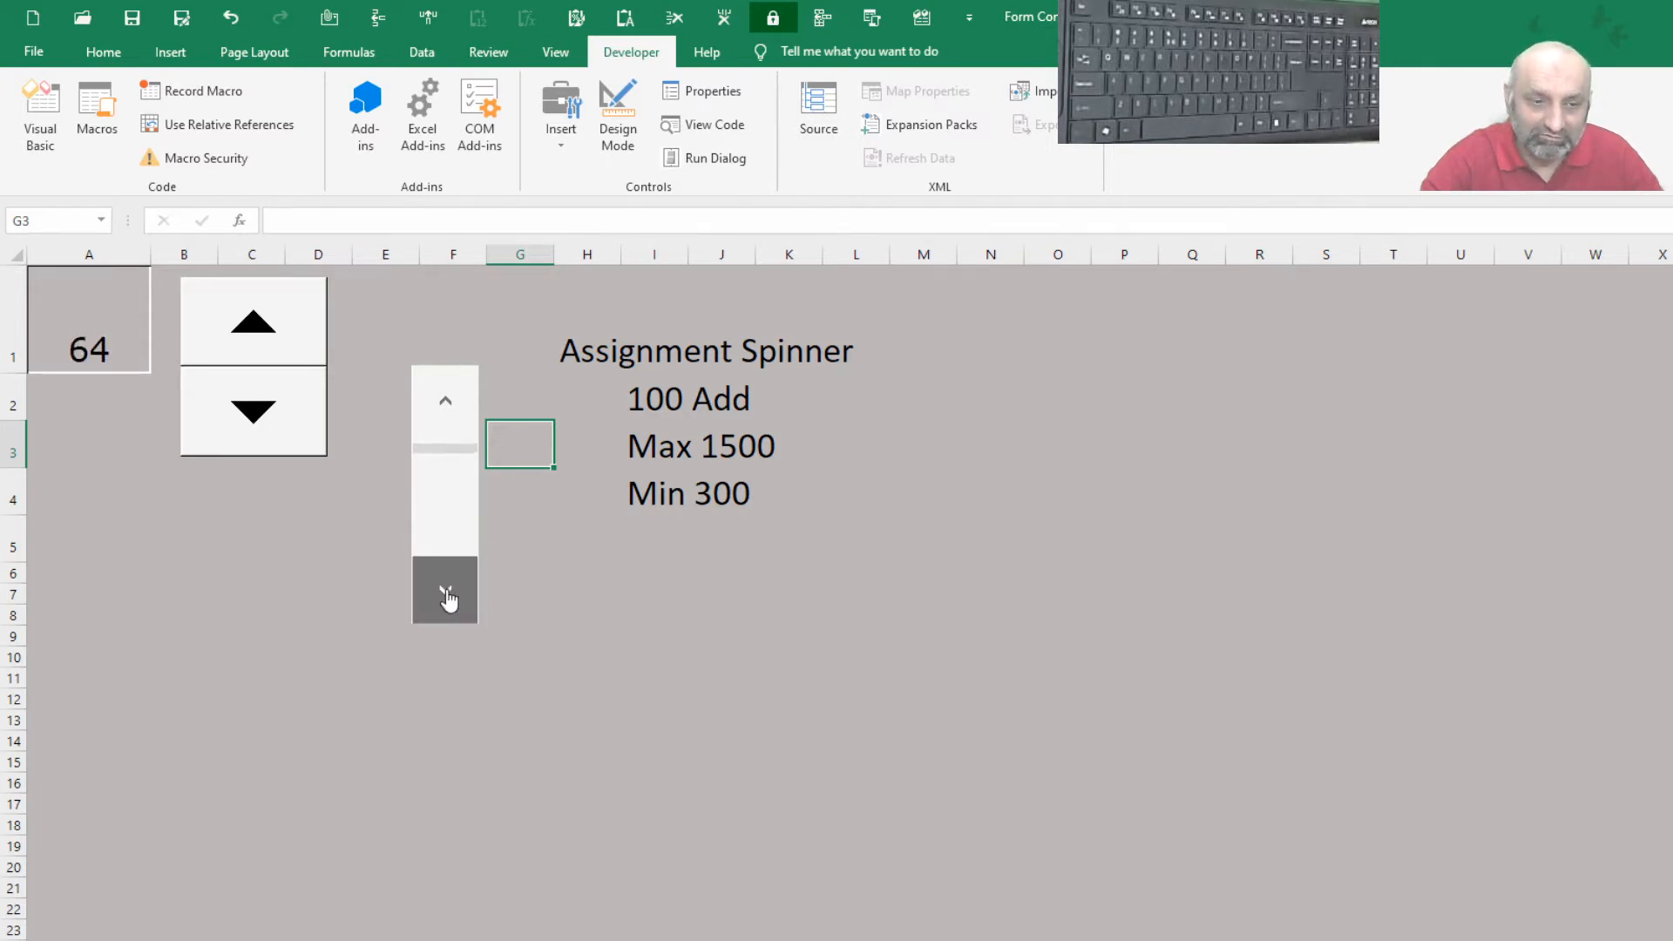
{"action": "left_click_drag", "start_coordinate": [449, 600], "coordinate": [449, 599]}
{"action": "mouse_move", "coordinate": [255, 410]}
{"action": "left_mouse_down"}
{"action": "mouse_move", "coordinate": [264, 346]}
{"action": "mouse_move", "coordinate": [263, 399]}
{"action": "left_mouse_up"}
{"action": "left_click", "coordinate": [450, 596]}
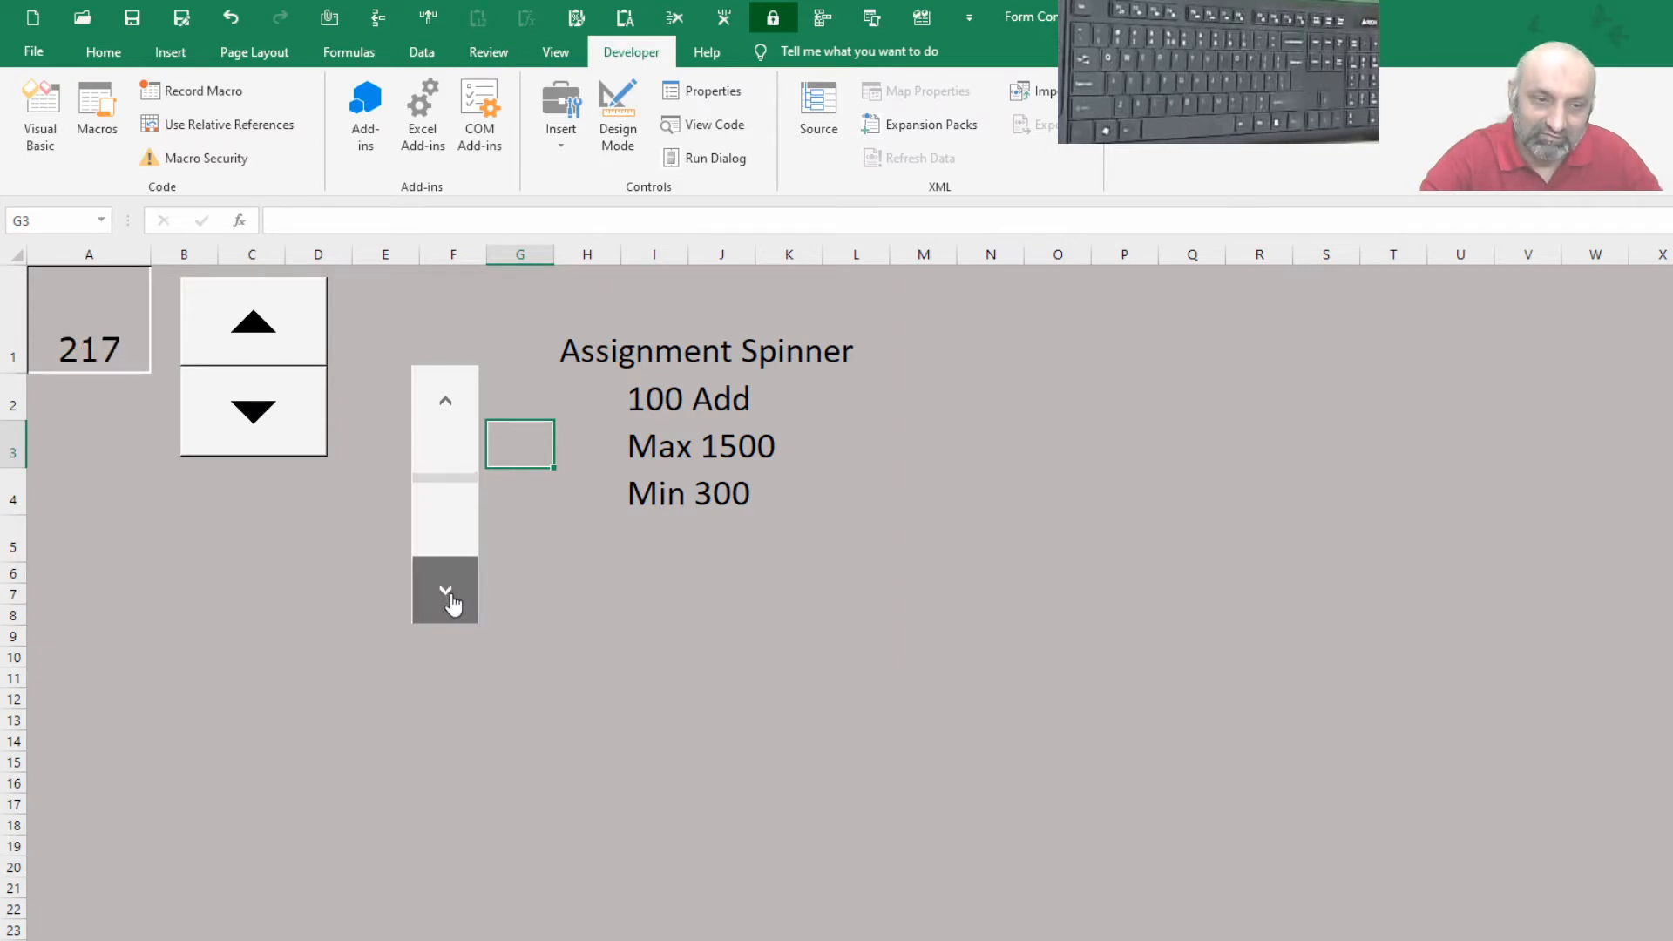
{"action": "left_click_drag", "start_coordinate": [450, 601], "coordinate": [449, 599]}
{"action": "left_click_drag", "start_coordinate": [449, 415], "coordinate": [450, 416]}
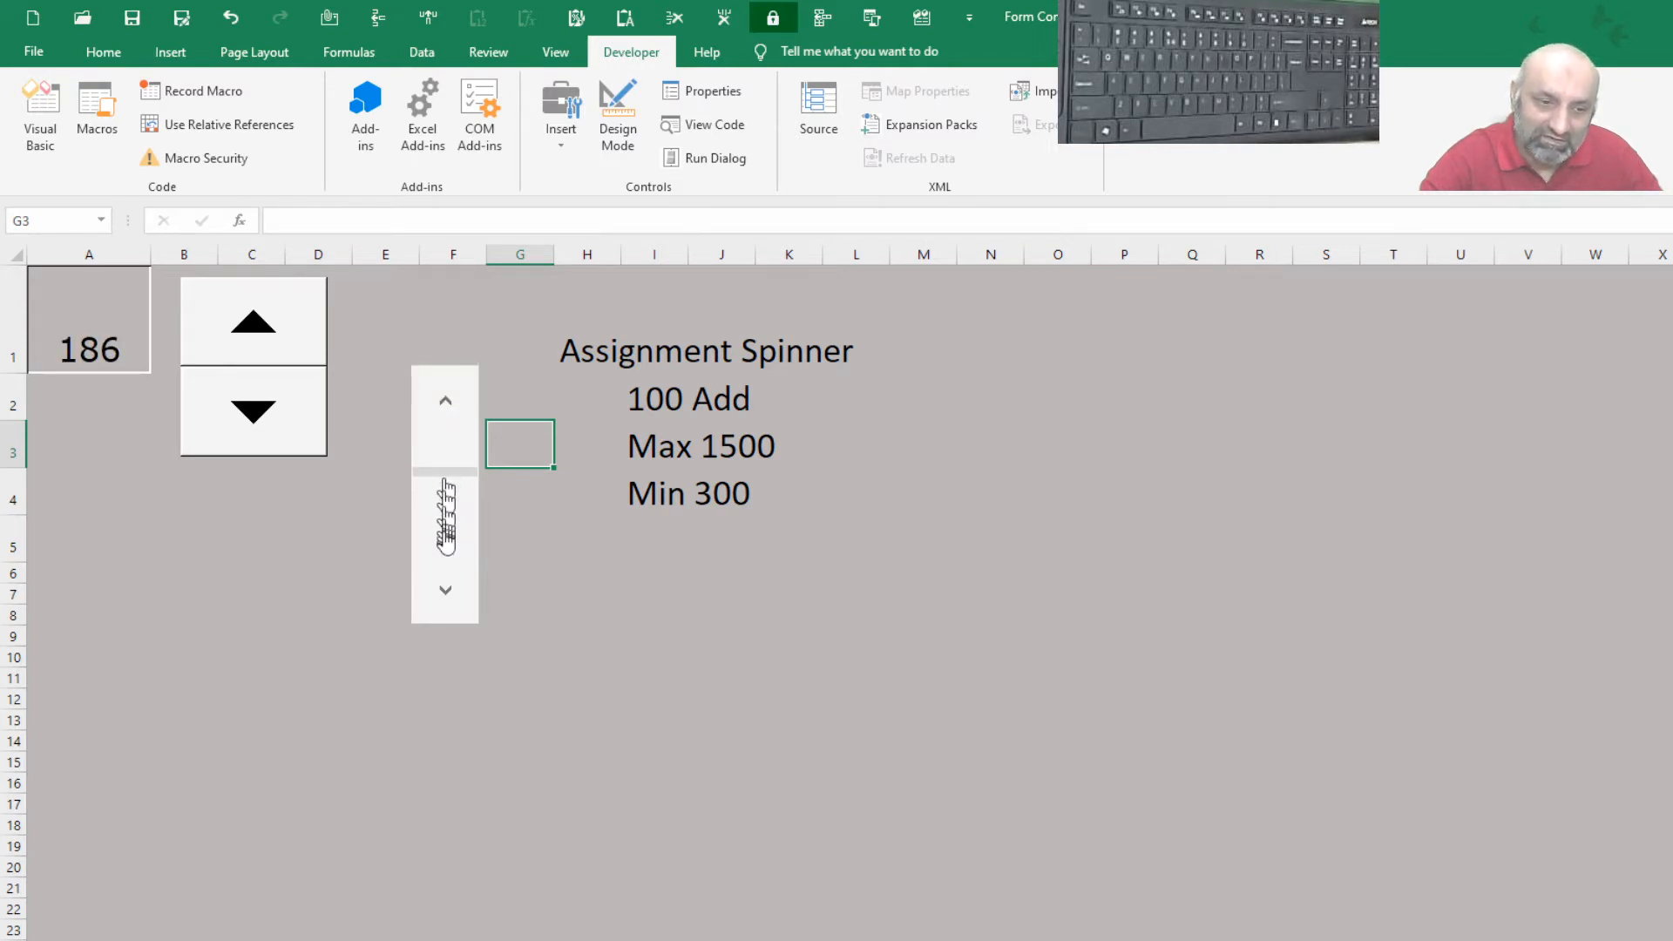
{"action": "left_click_drag", "start_coordinate": [456, 519], "coordinate": [453, 514]}
{"action": "left_click_drag", "start_coordinate": [458, 455], "coordinate": [455, 457]}
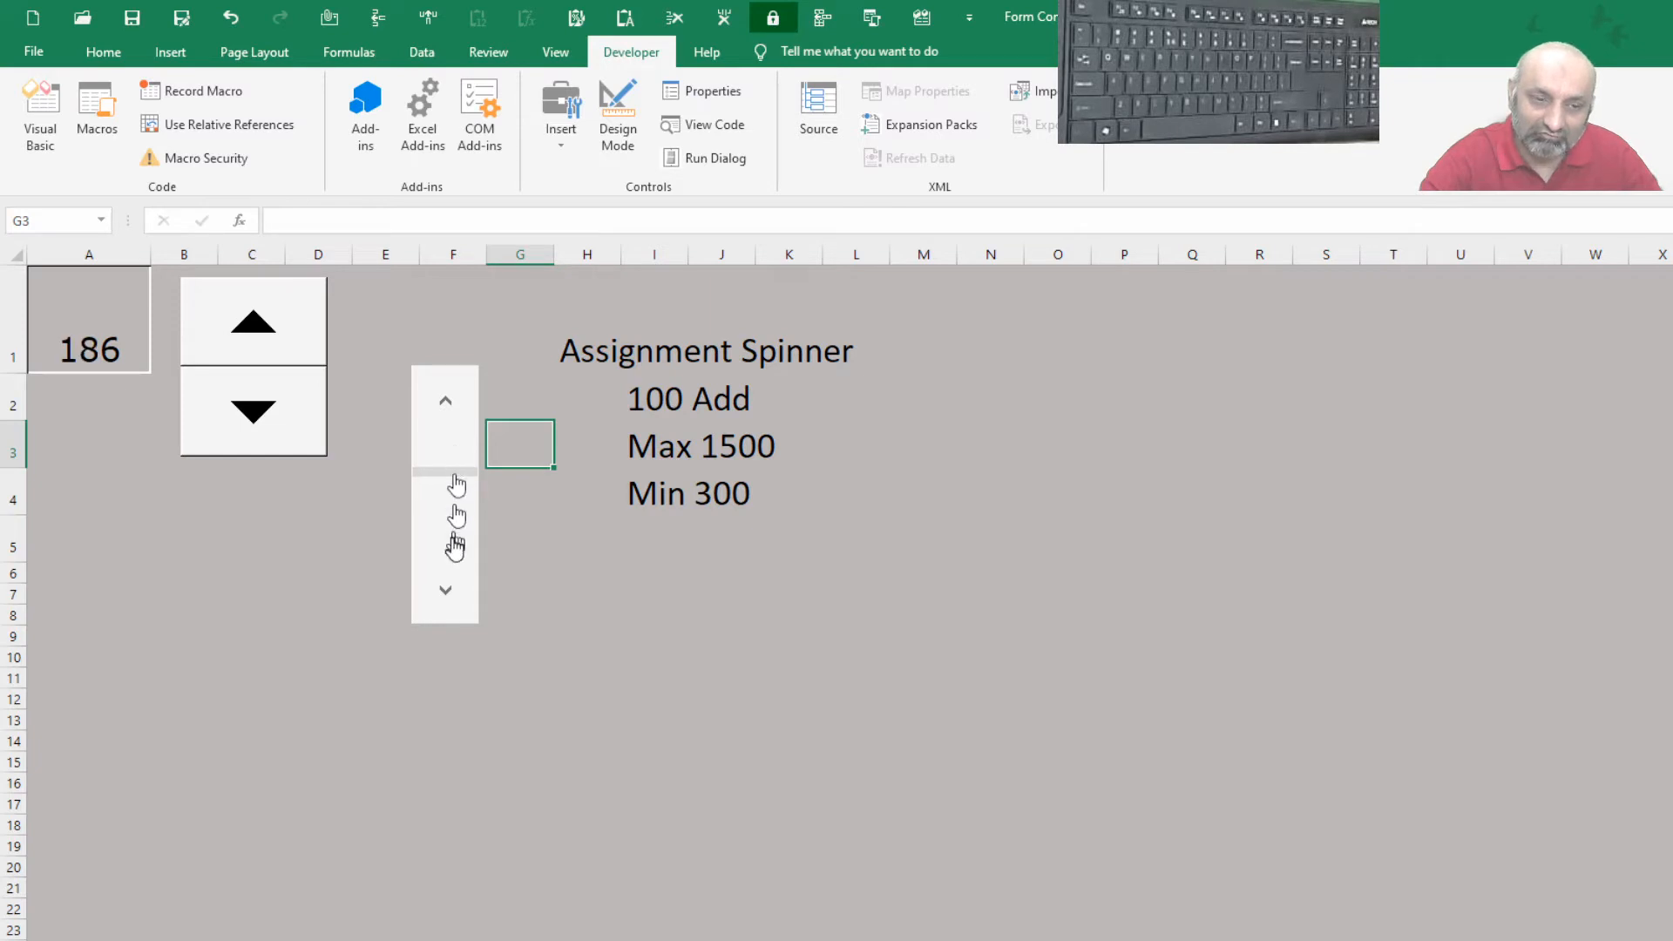
Review the scroll bar's control settings, including its page change value, and close them without changes
{"action": "right_click", "coordinate": [452, 545]}
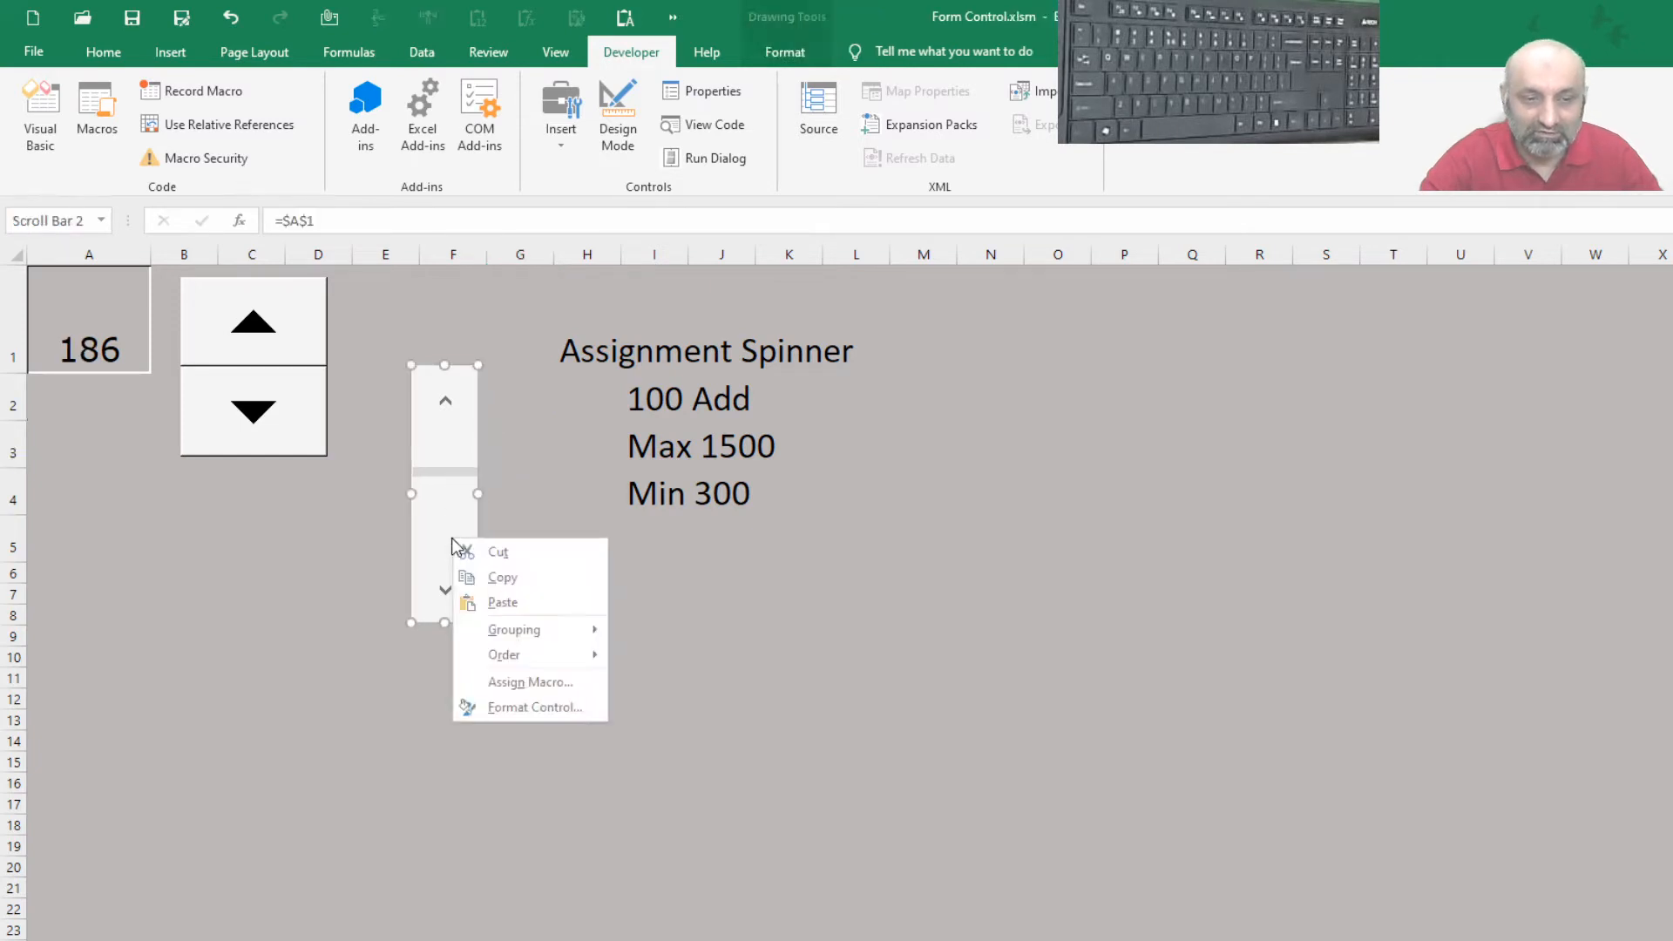
{"action": "left_click", "coordinate": [494, 713]}
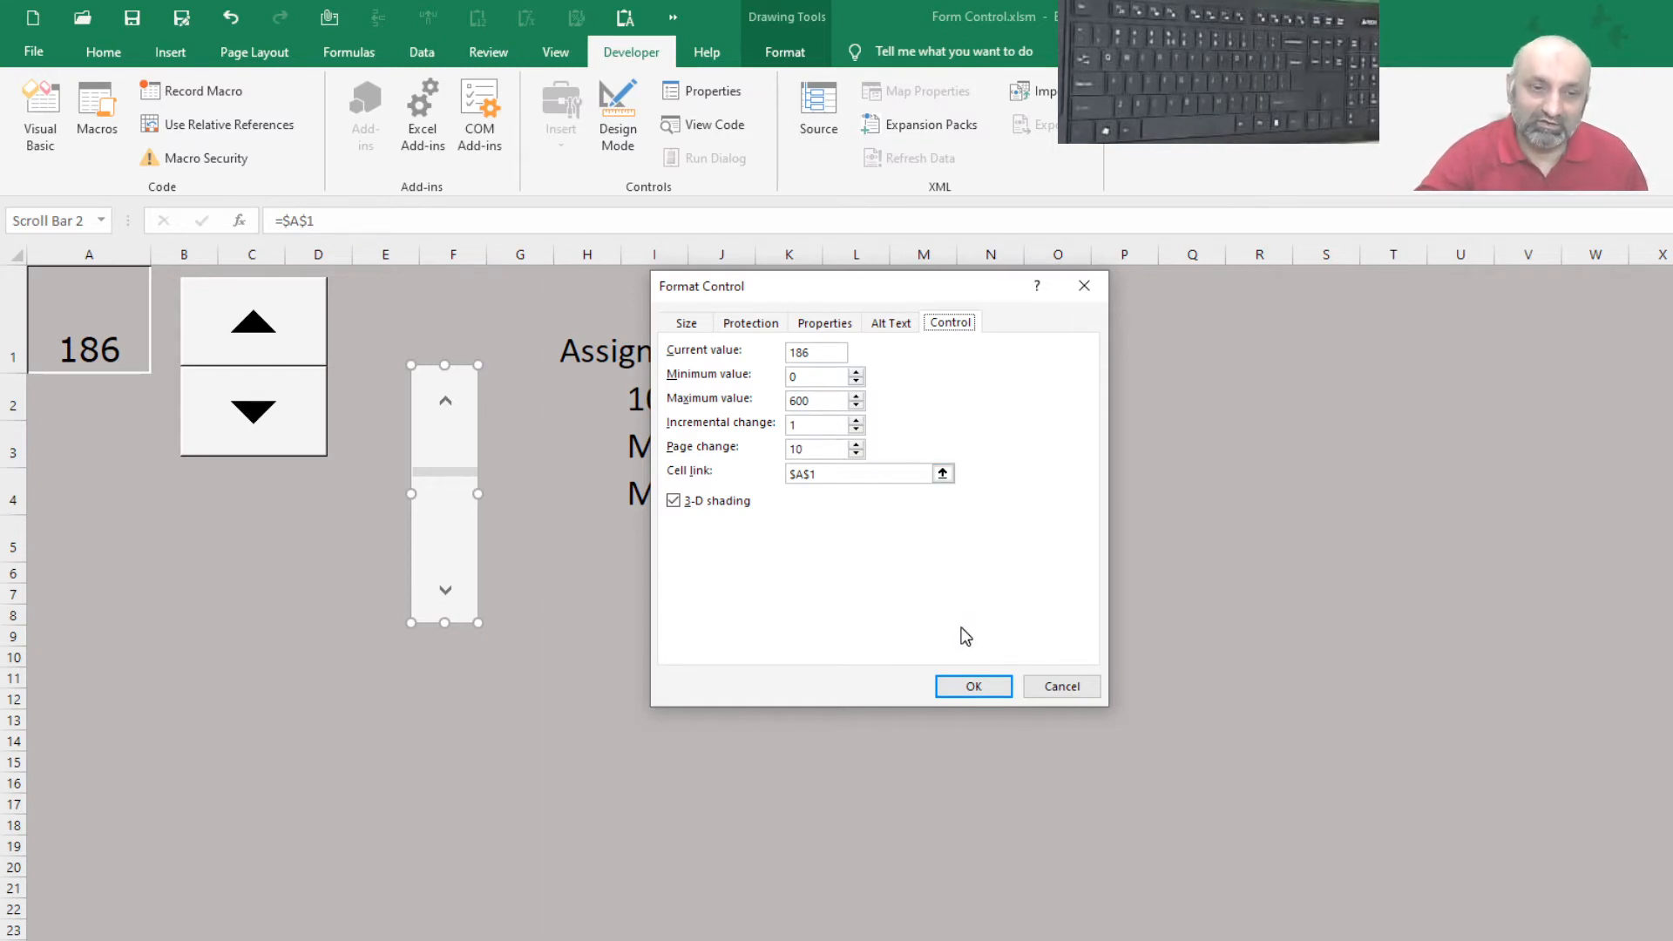
{"action": "left_click", "coordinate": [1048, 693]}
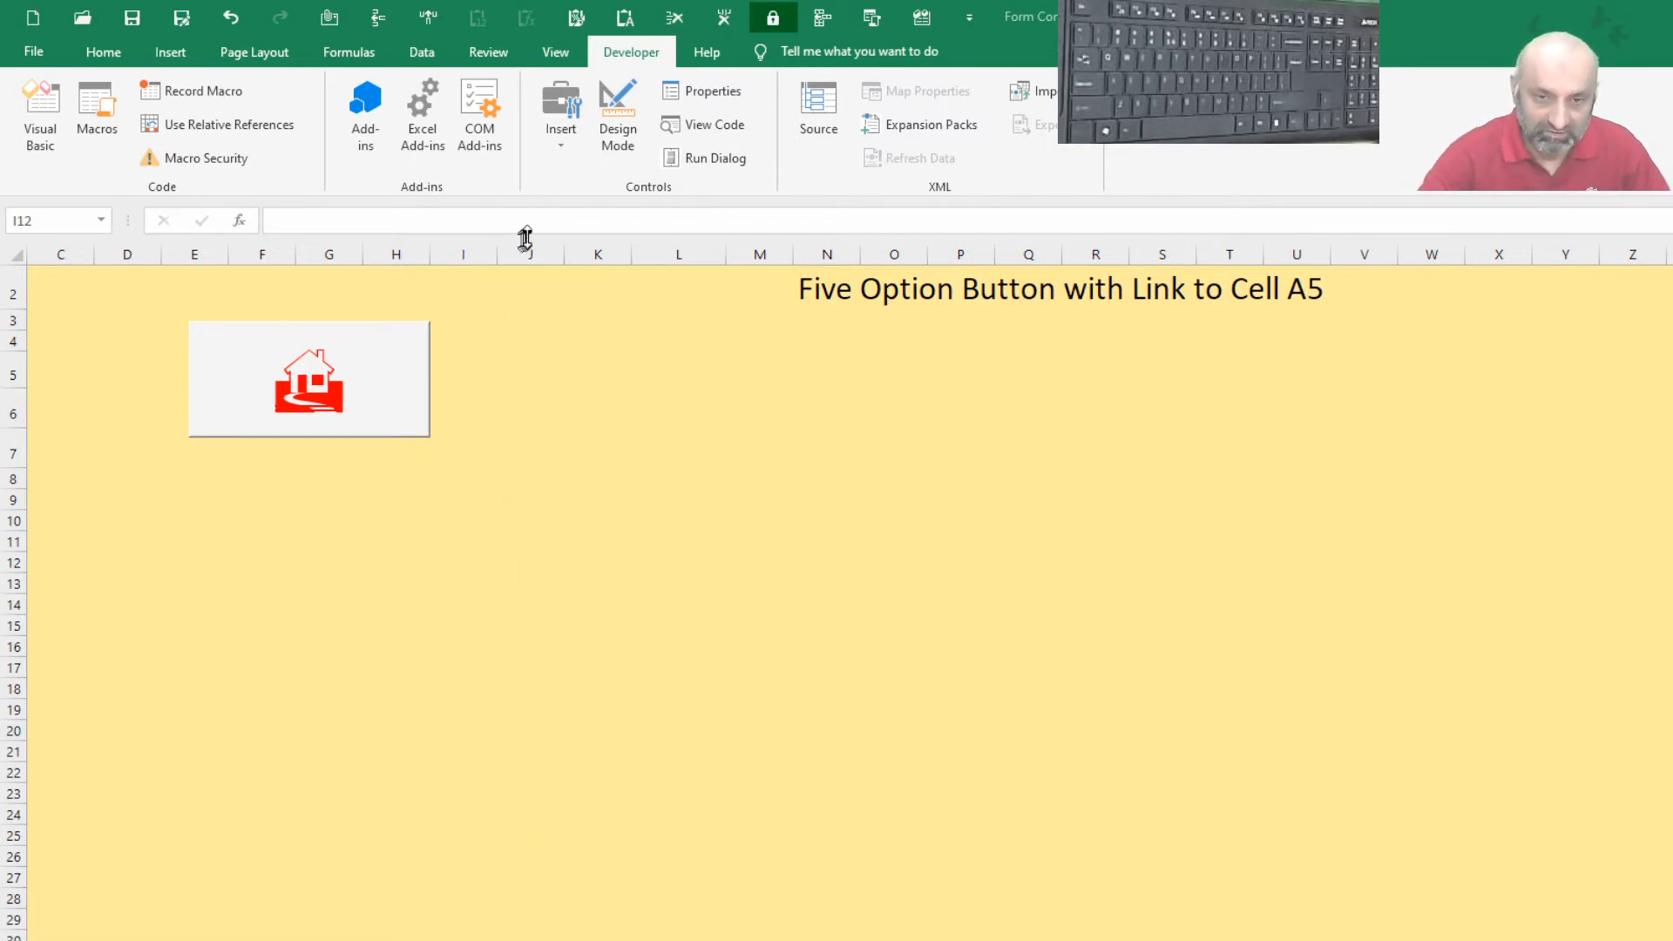
Draw an option button form control across columns J to M, around rows 6 and 7
{"action": "left_click", "coordinate": [562, 156]}
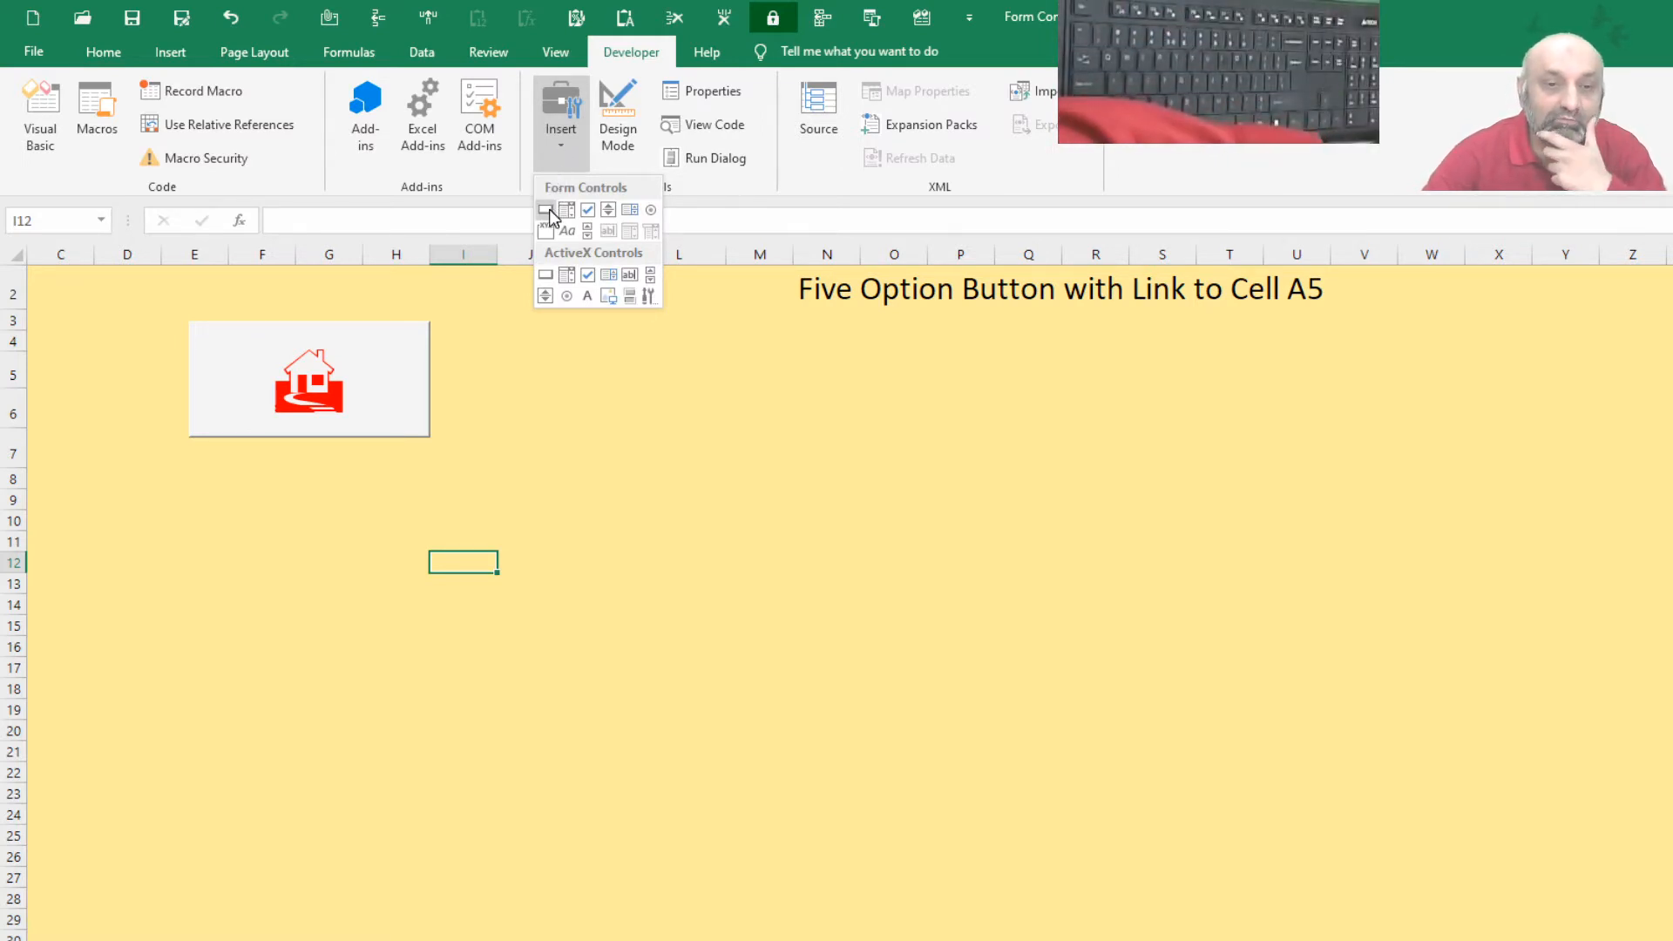
{"action": "left_click", "coordinate": [652, 211]}
{"action": "mouse_move", "coordinate": [547, 388]}
{"action": "left_mouse_down"}
{"action": "mouse_move", "coordinate": [748, 427]}
{"action": "mouse_move", "coordinate": [737, 443]}
{"action": "left_mouse_up"}
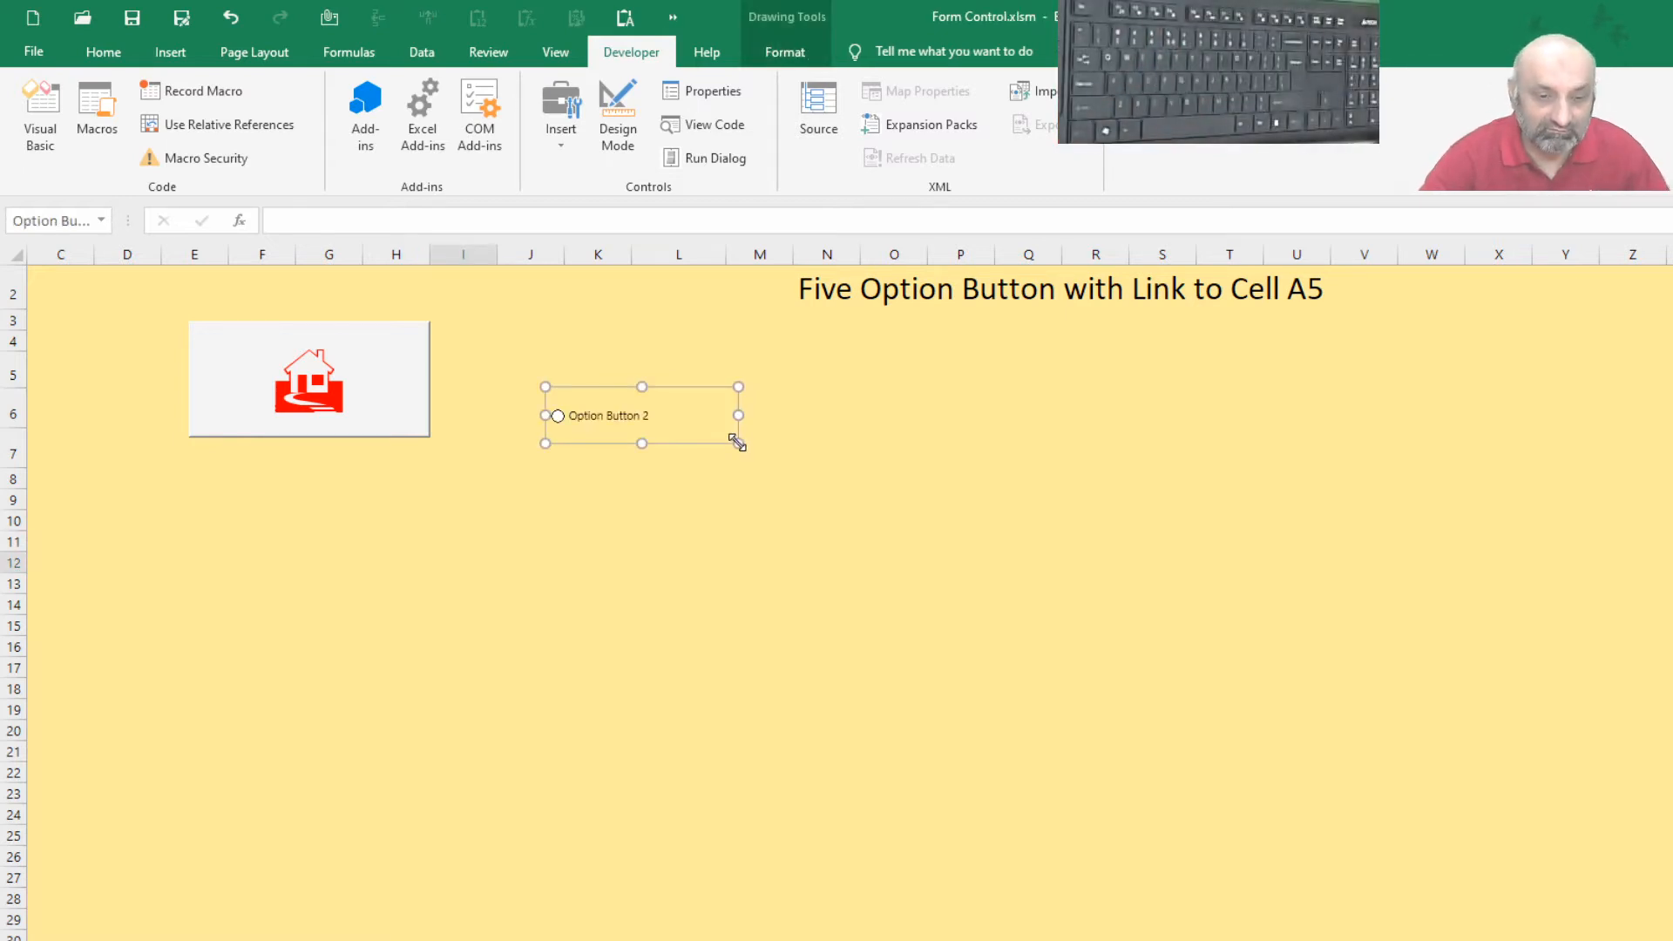
{"action": "right_click", "coordinate": [601, 419]}
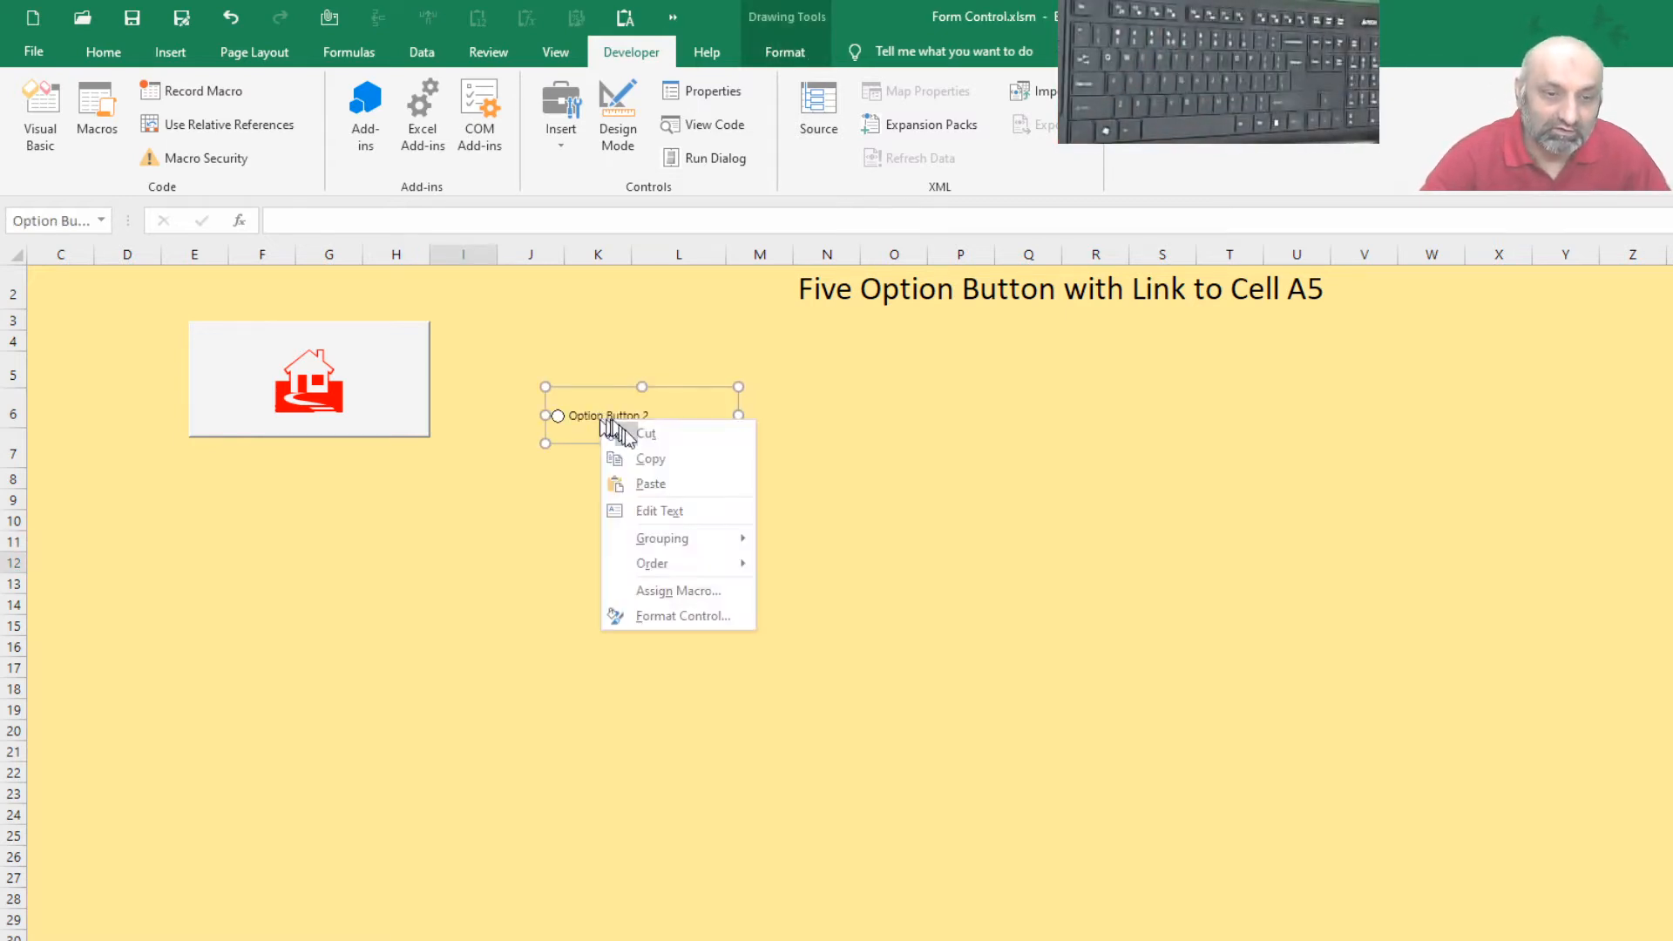
{"action": "left_click", "coordinate": [655, 510]}
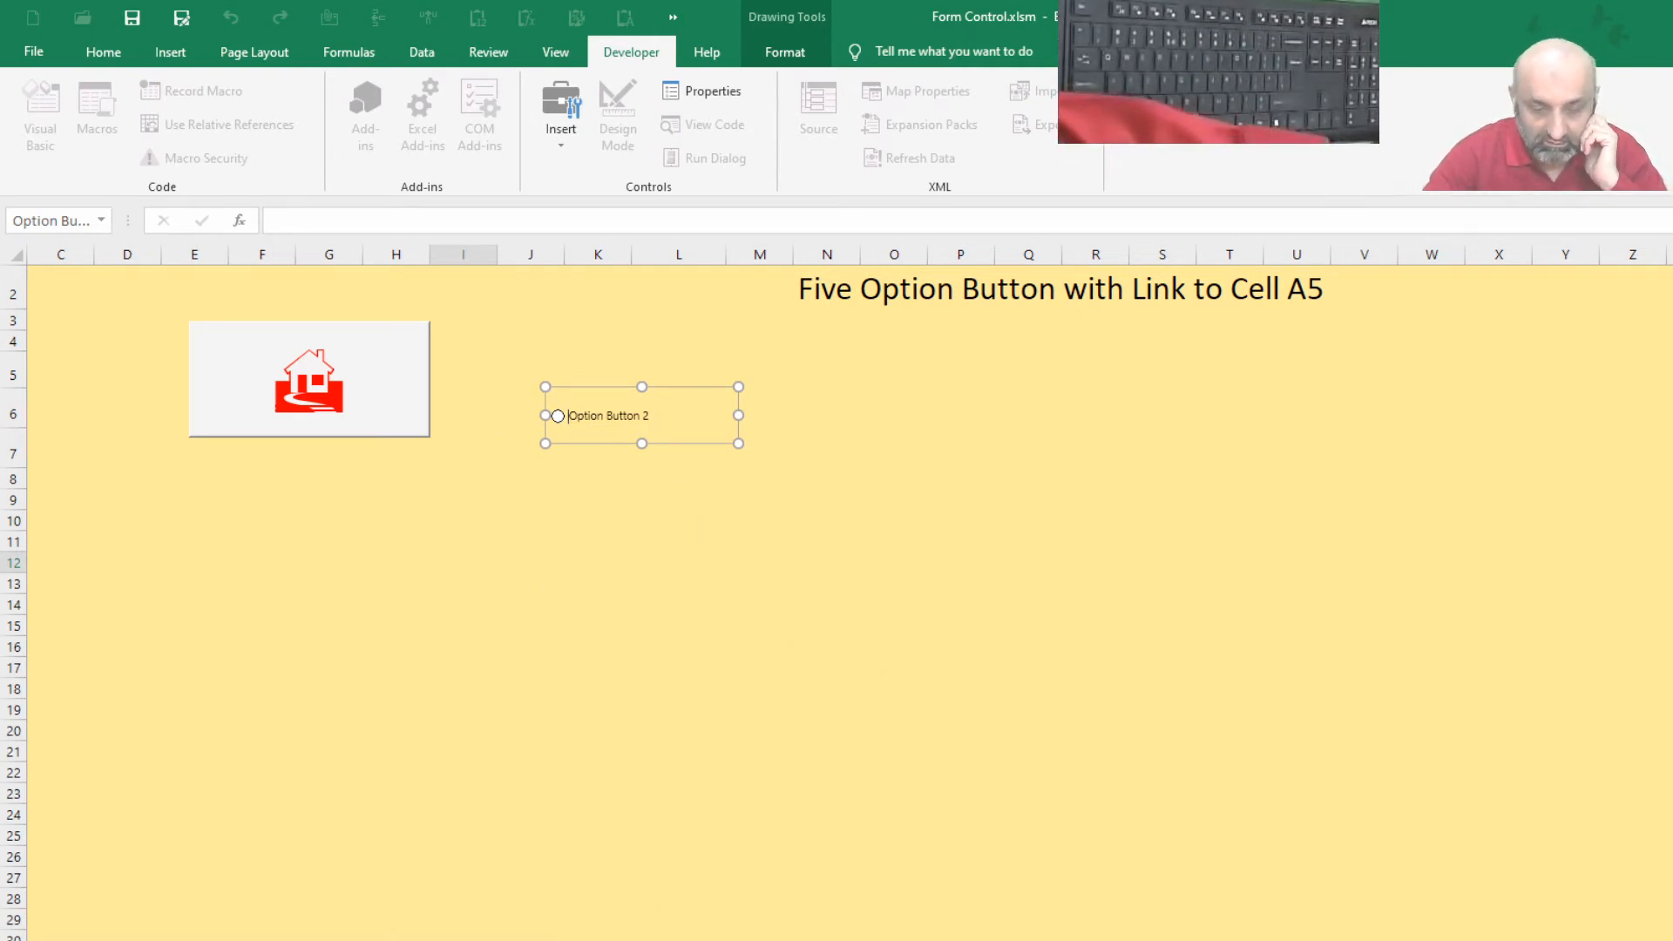
{"action": "right_click", "coordinate": [680, 429]}
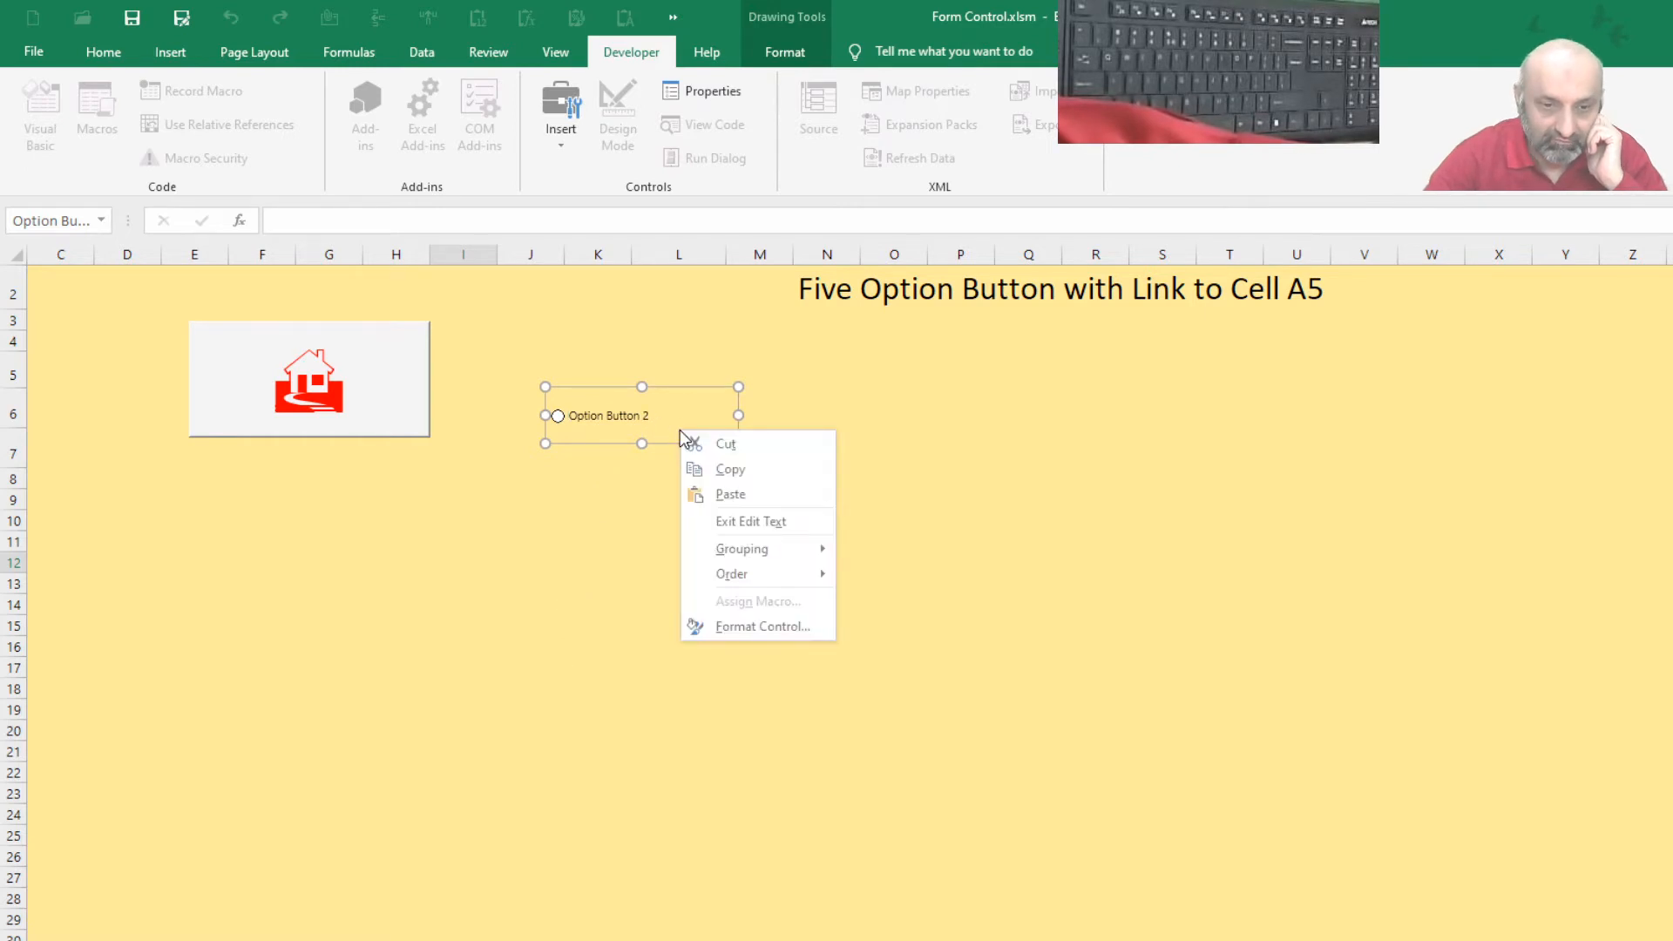
{"action": "left_click", "coordinate": [705, 626]}
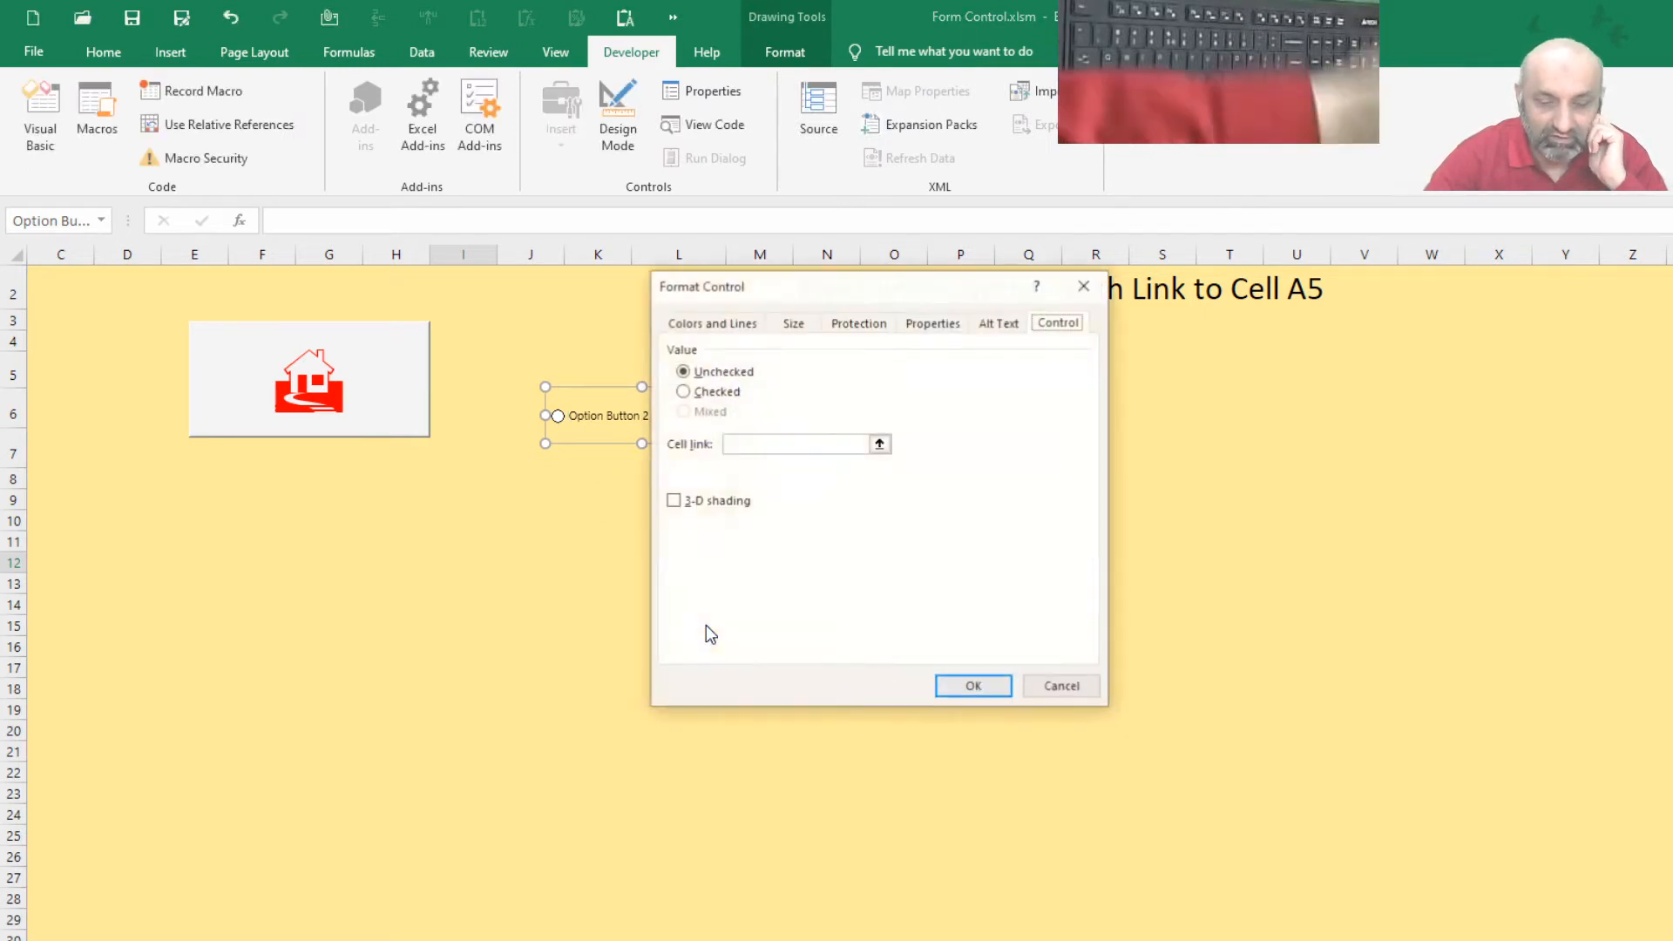
{"action": "left_click", "coordinate": [1042, 687]}
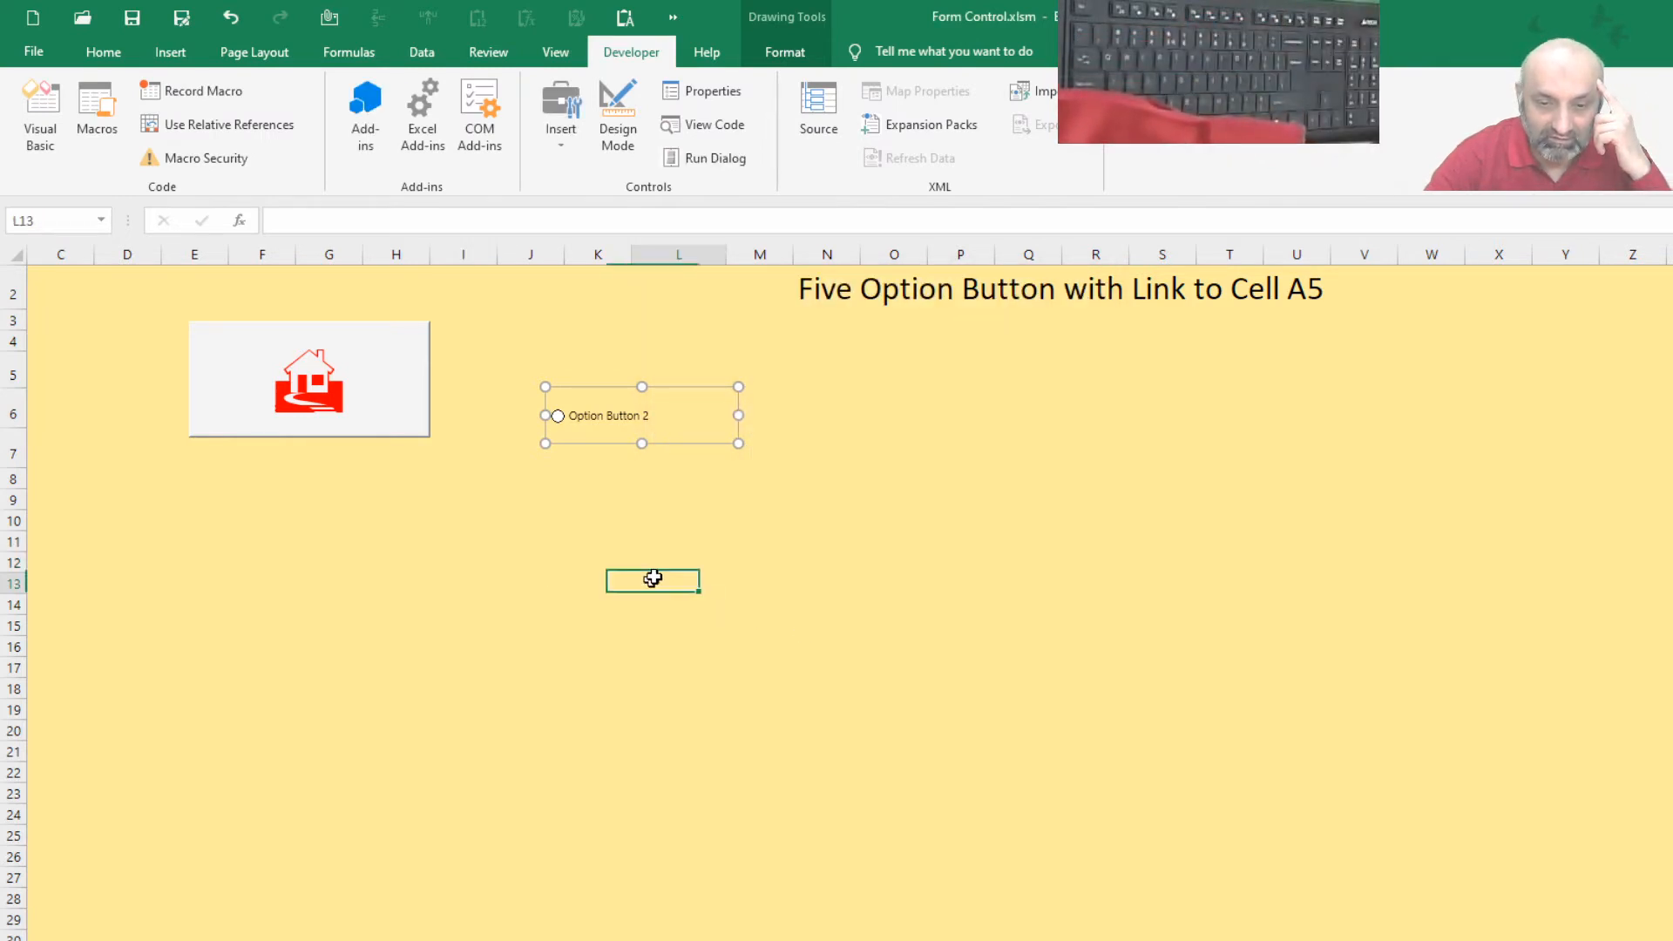
{"action": "left_click", "coordinate": [650, 578]}
Set the option button's fill color to turquoise in its format settings
{"action": "right_click", "coordinate": [660, 425]}
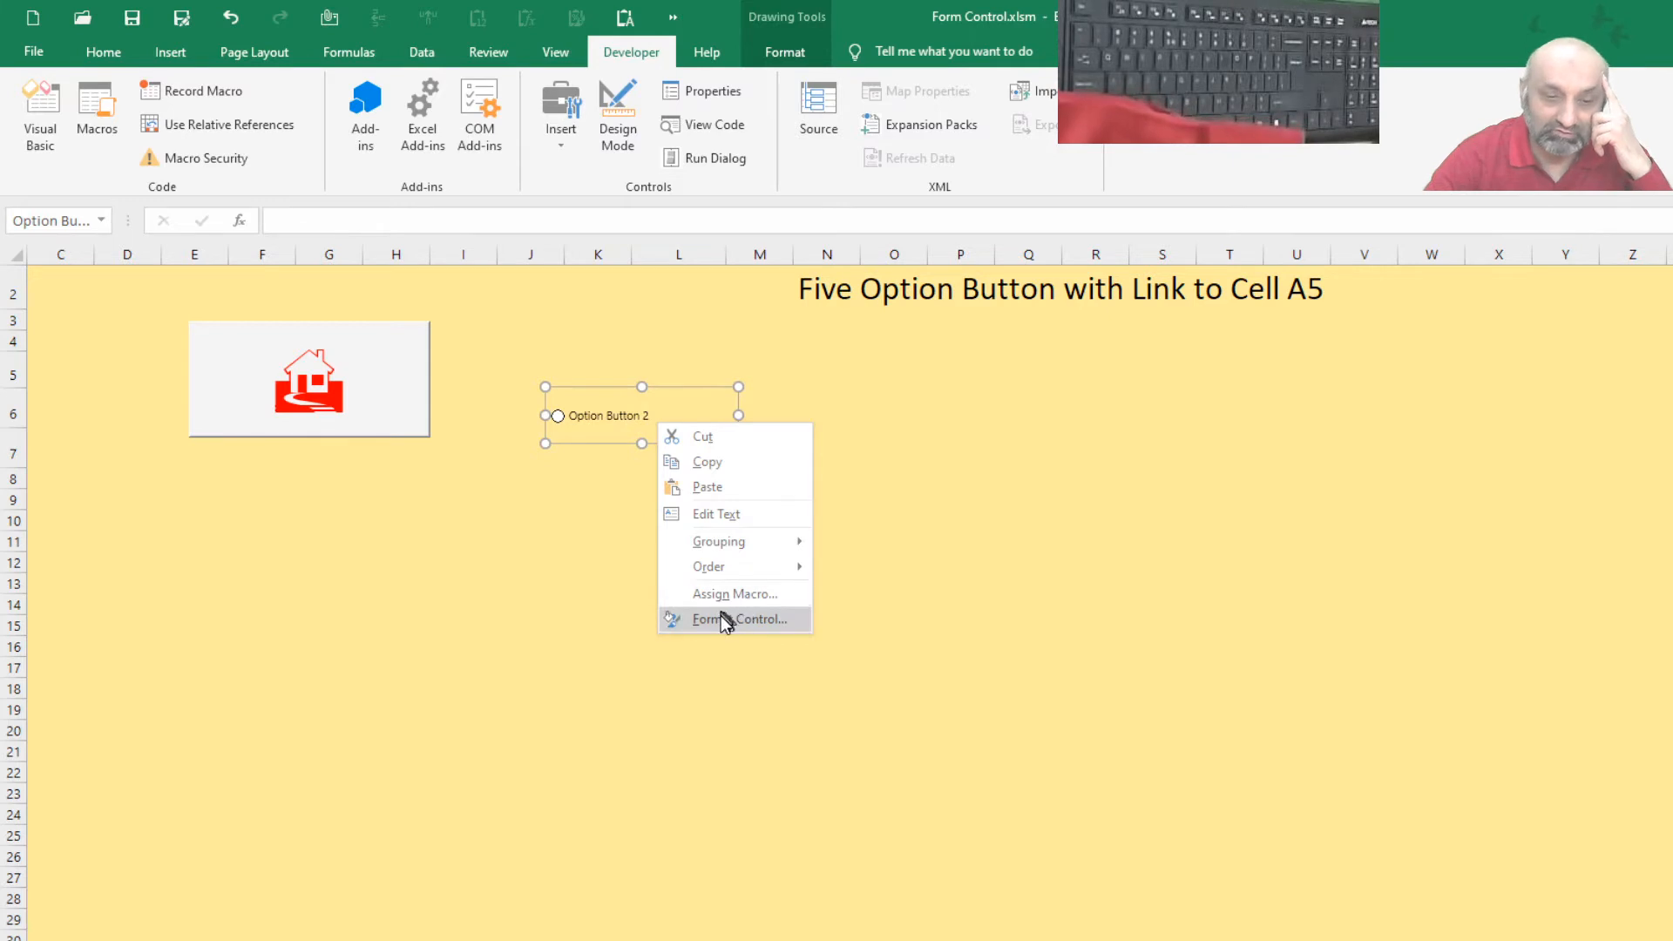
{"action": "left_click", "coordinate": [721, 615]}
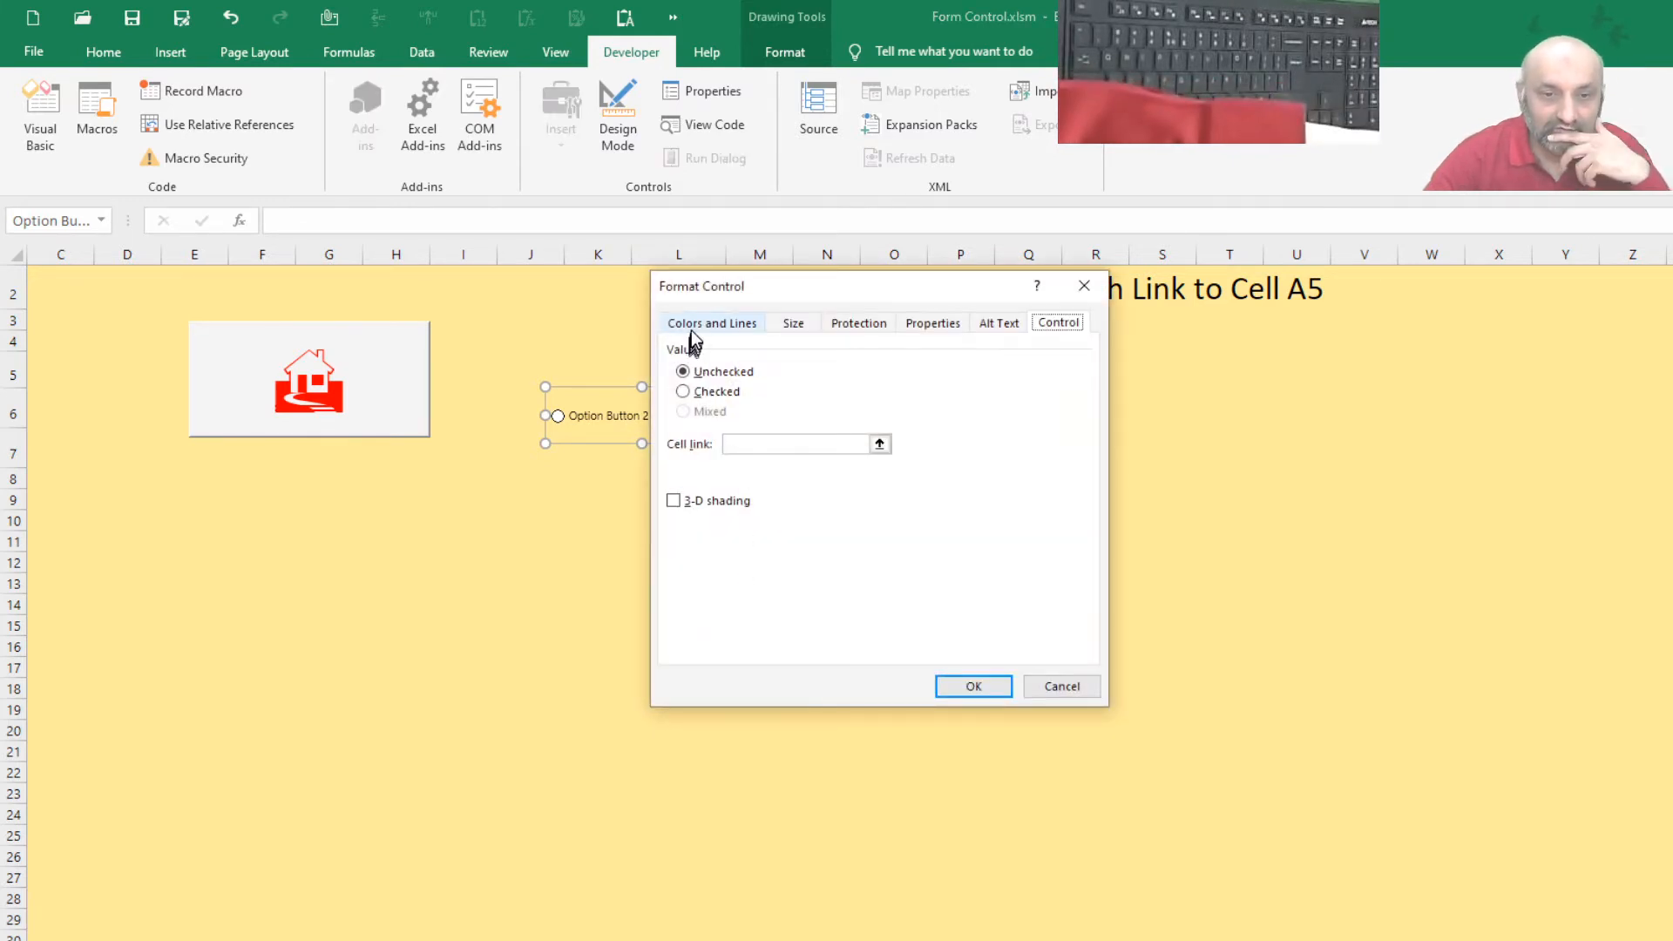
{"action": "left_click", "coordinate": [691, 328]}
{"action": "left_click", "coordinate": [900, 376]}
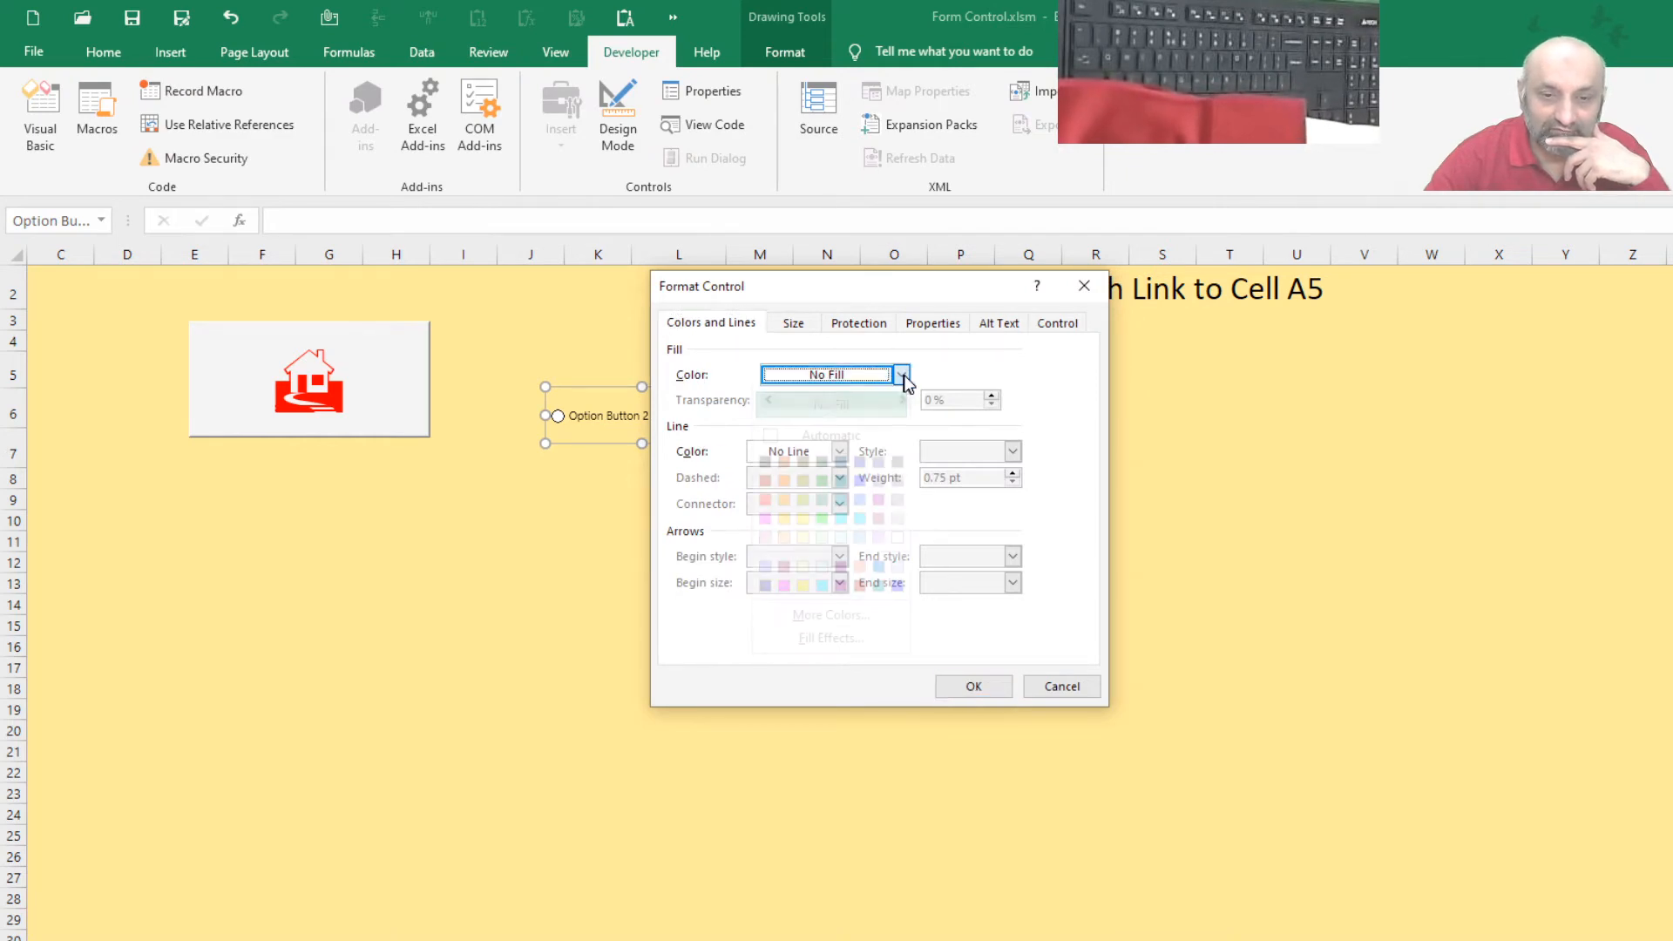
{"action": "left_click", "coordinate": [842, 501]}
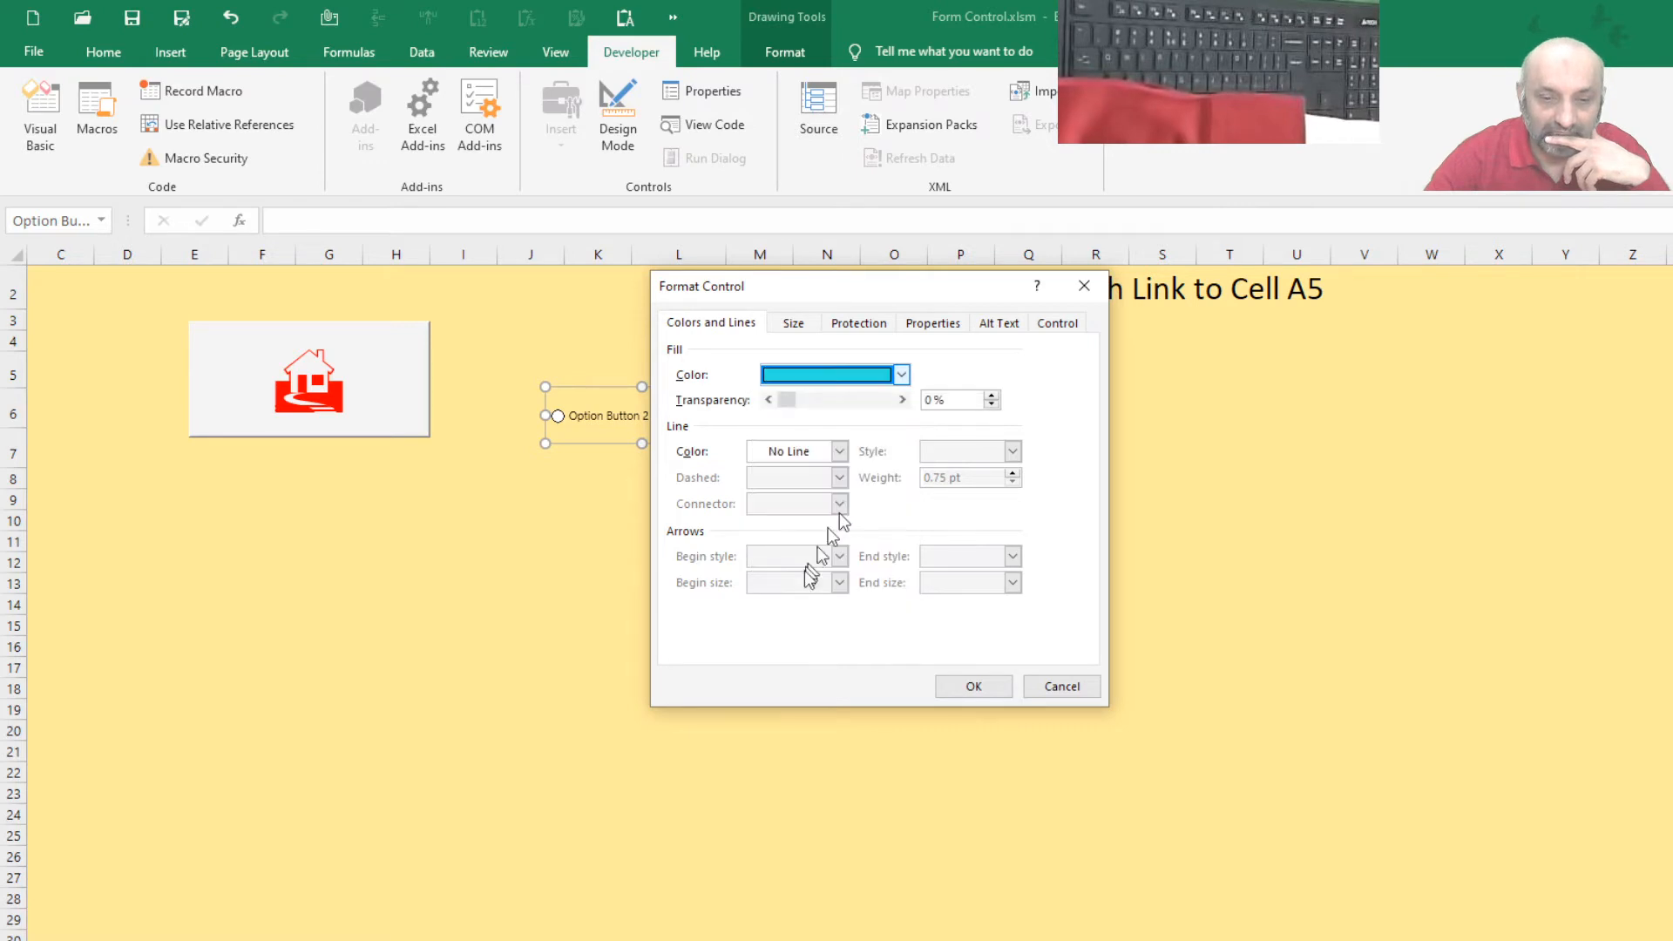
Give the option button an orange long-dashed outline with a 4.5 pt line style
{"action": "left_click", "coordinate": [840, 453]}
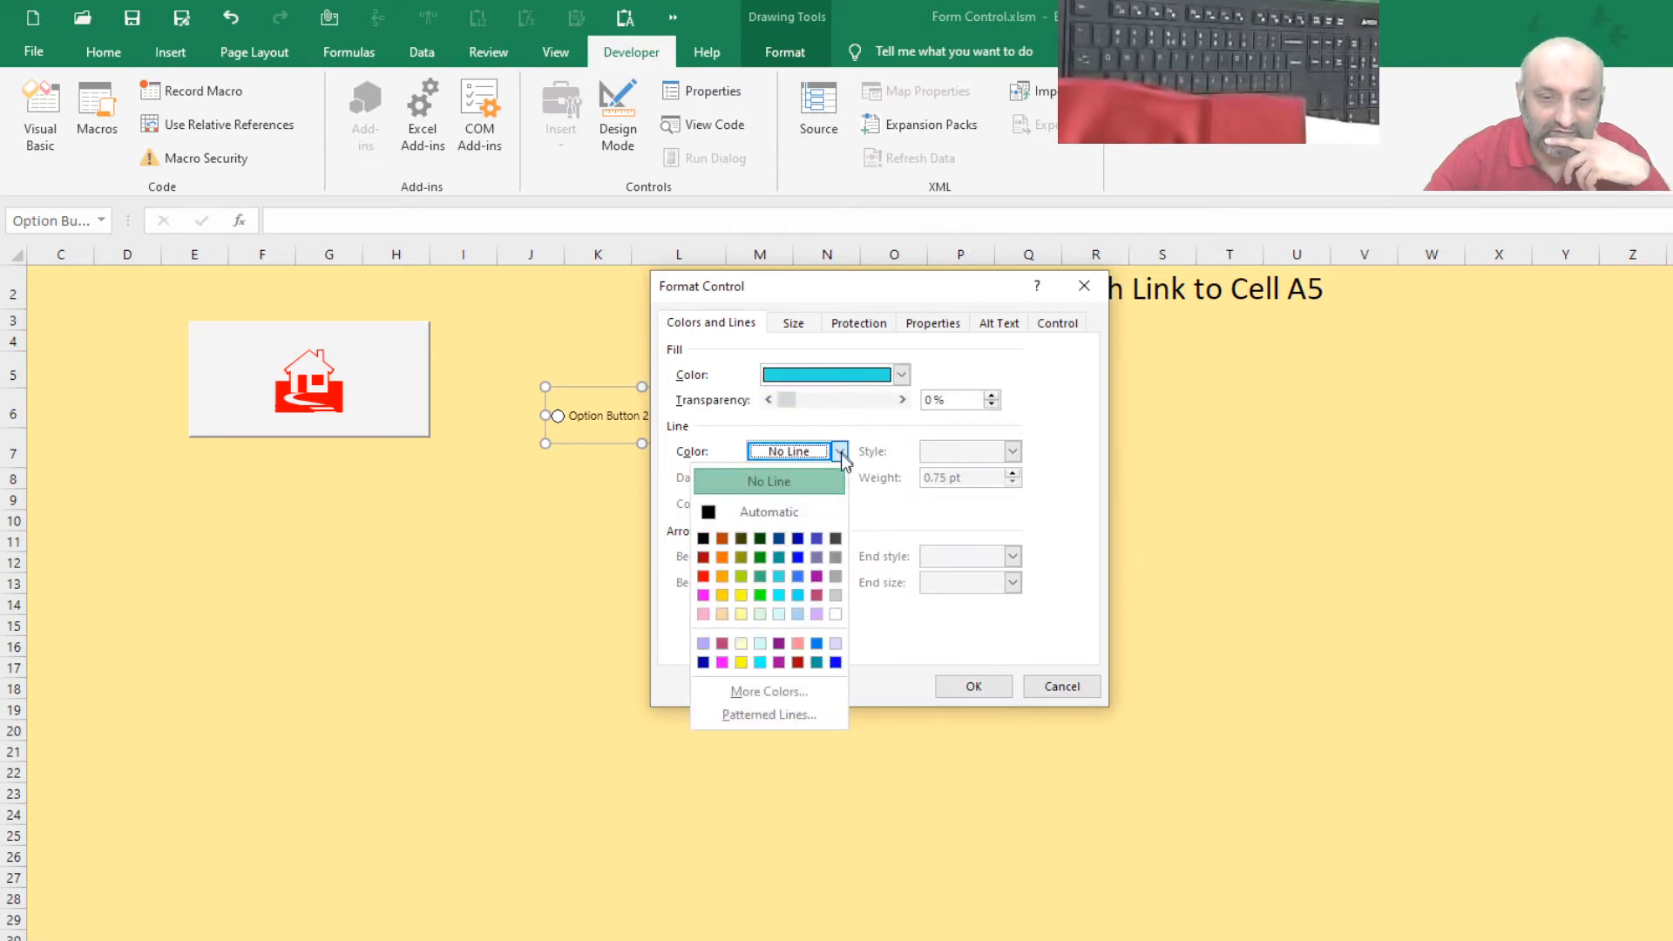
{"action": "left_click", "coordinate": [723, 560]}
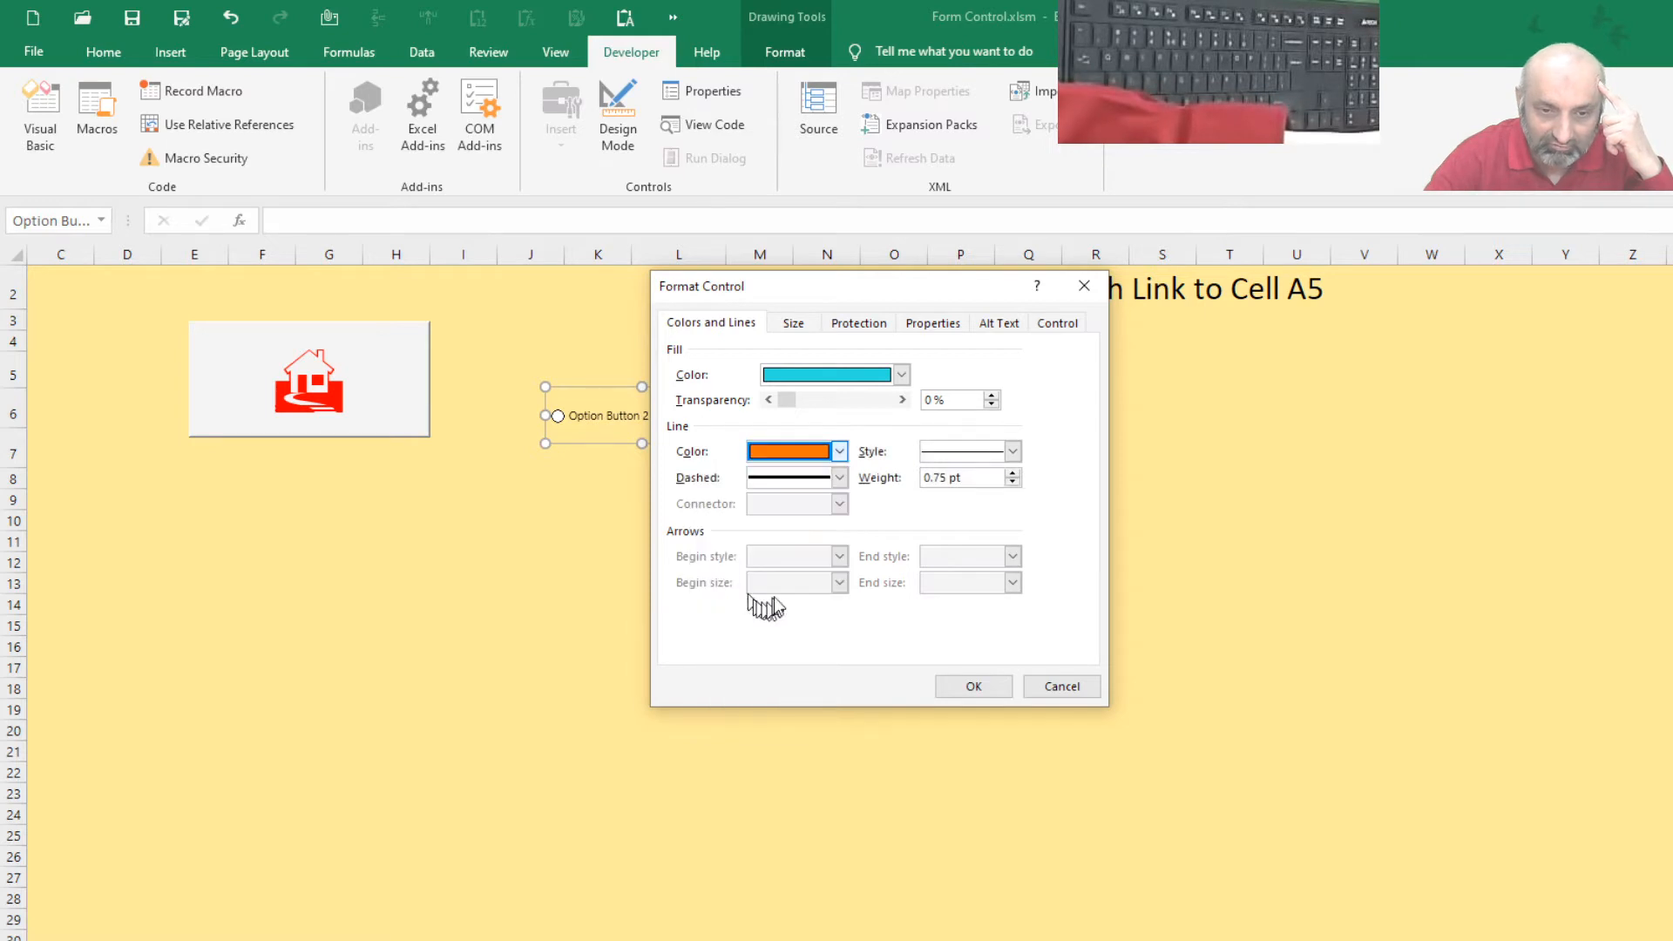
{"action": "left_click", "coordinate": [838, 479]}
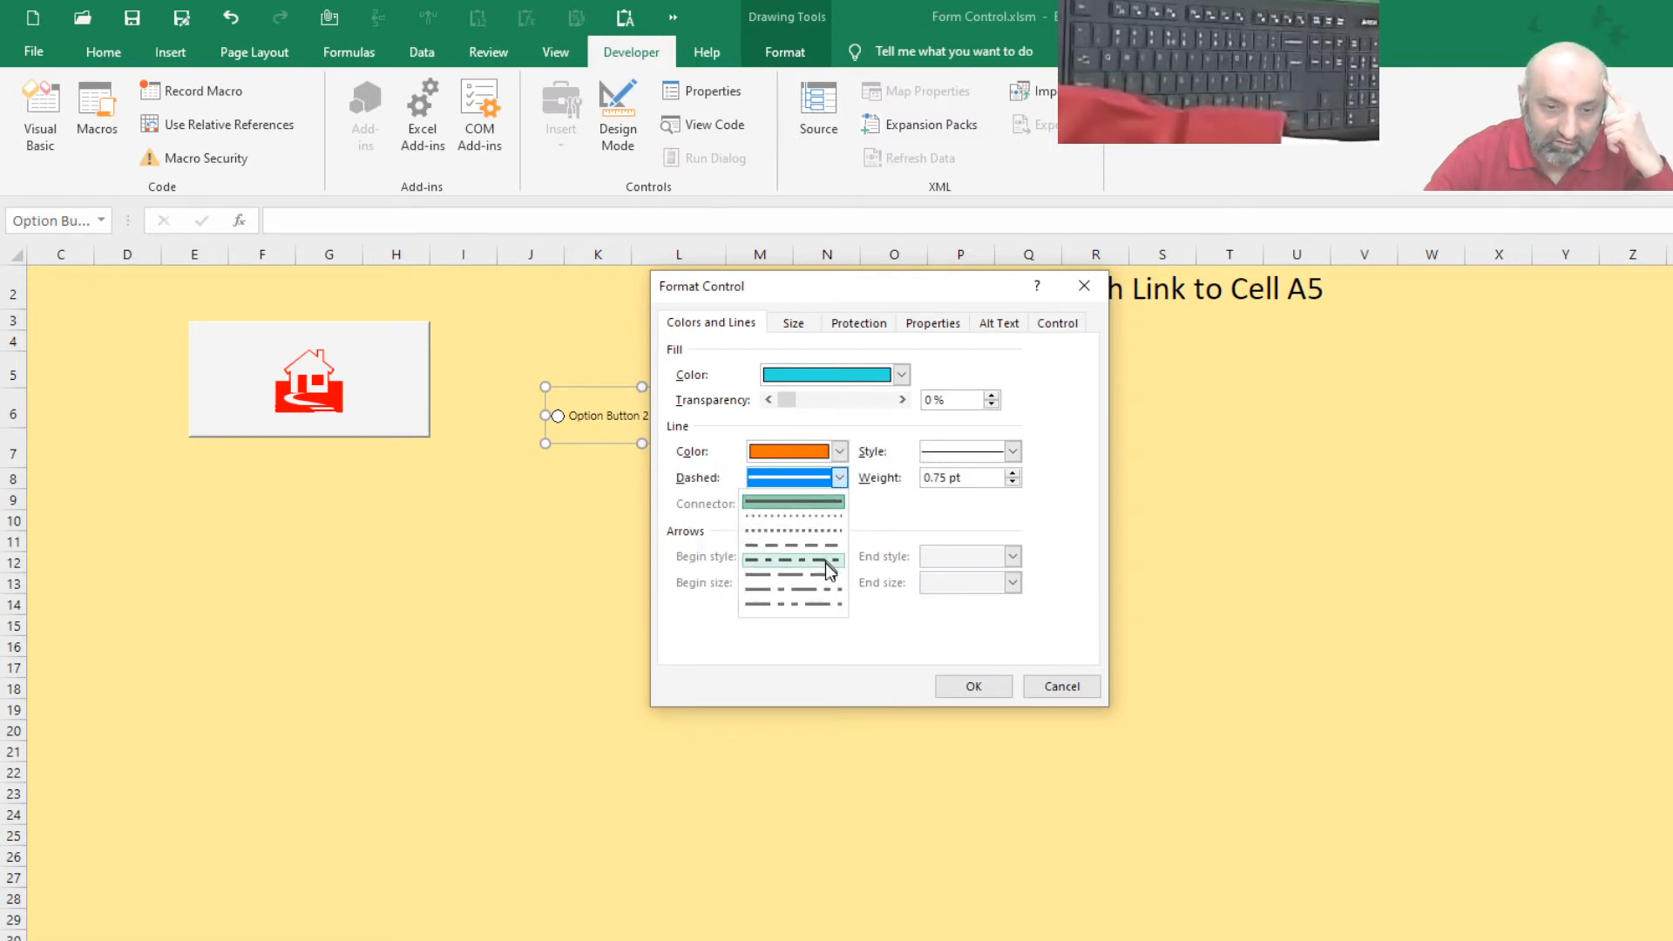
{"action": "left_click", "coordinate": [826, 579]}
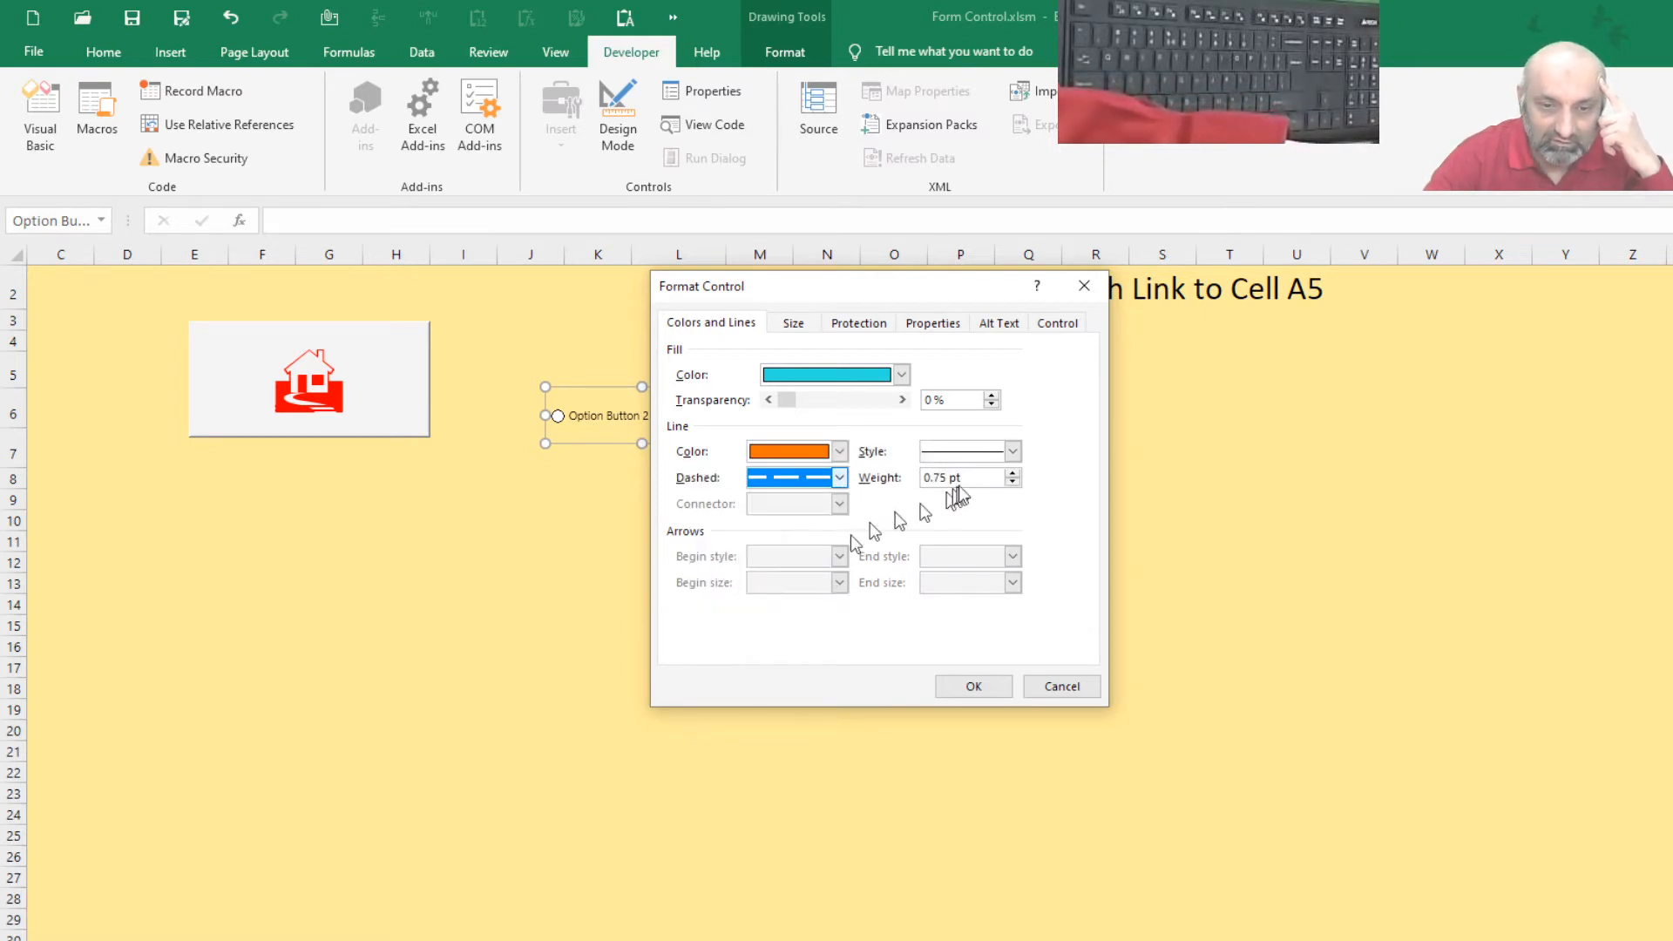
{"action": "left_click", "coordinate": [1008, 462]}
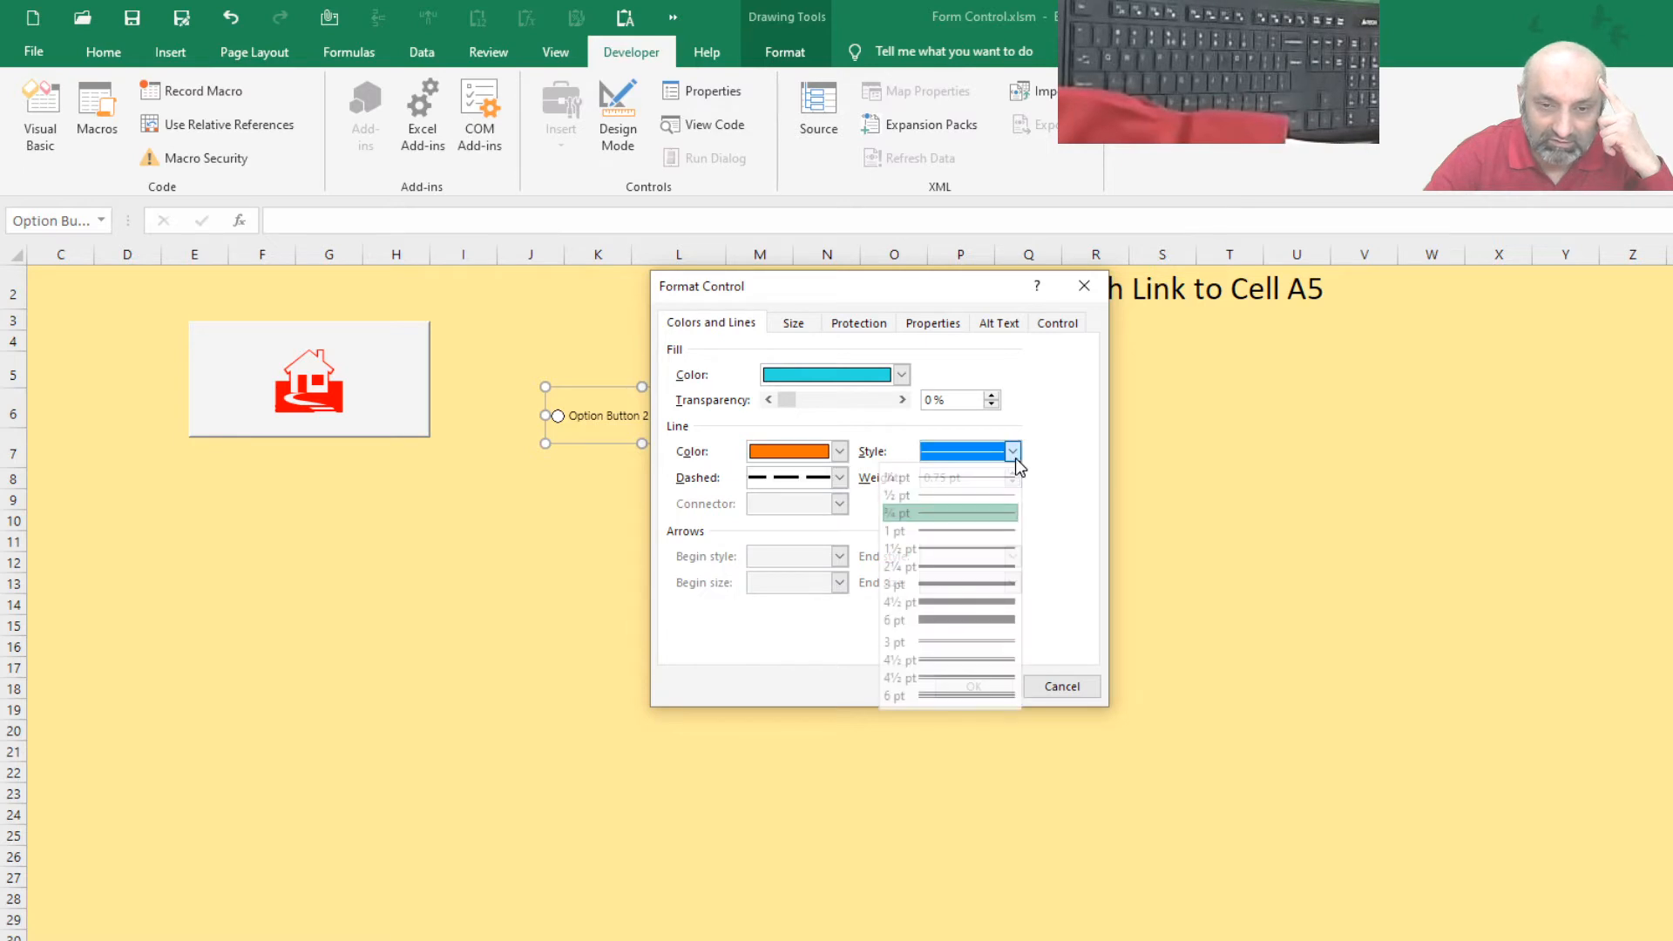
{"action": "left_click", "coordinate": [996, 619]}
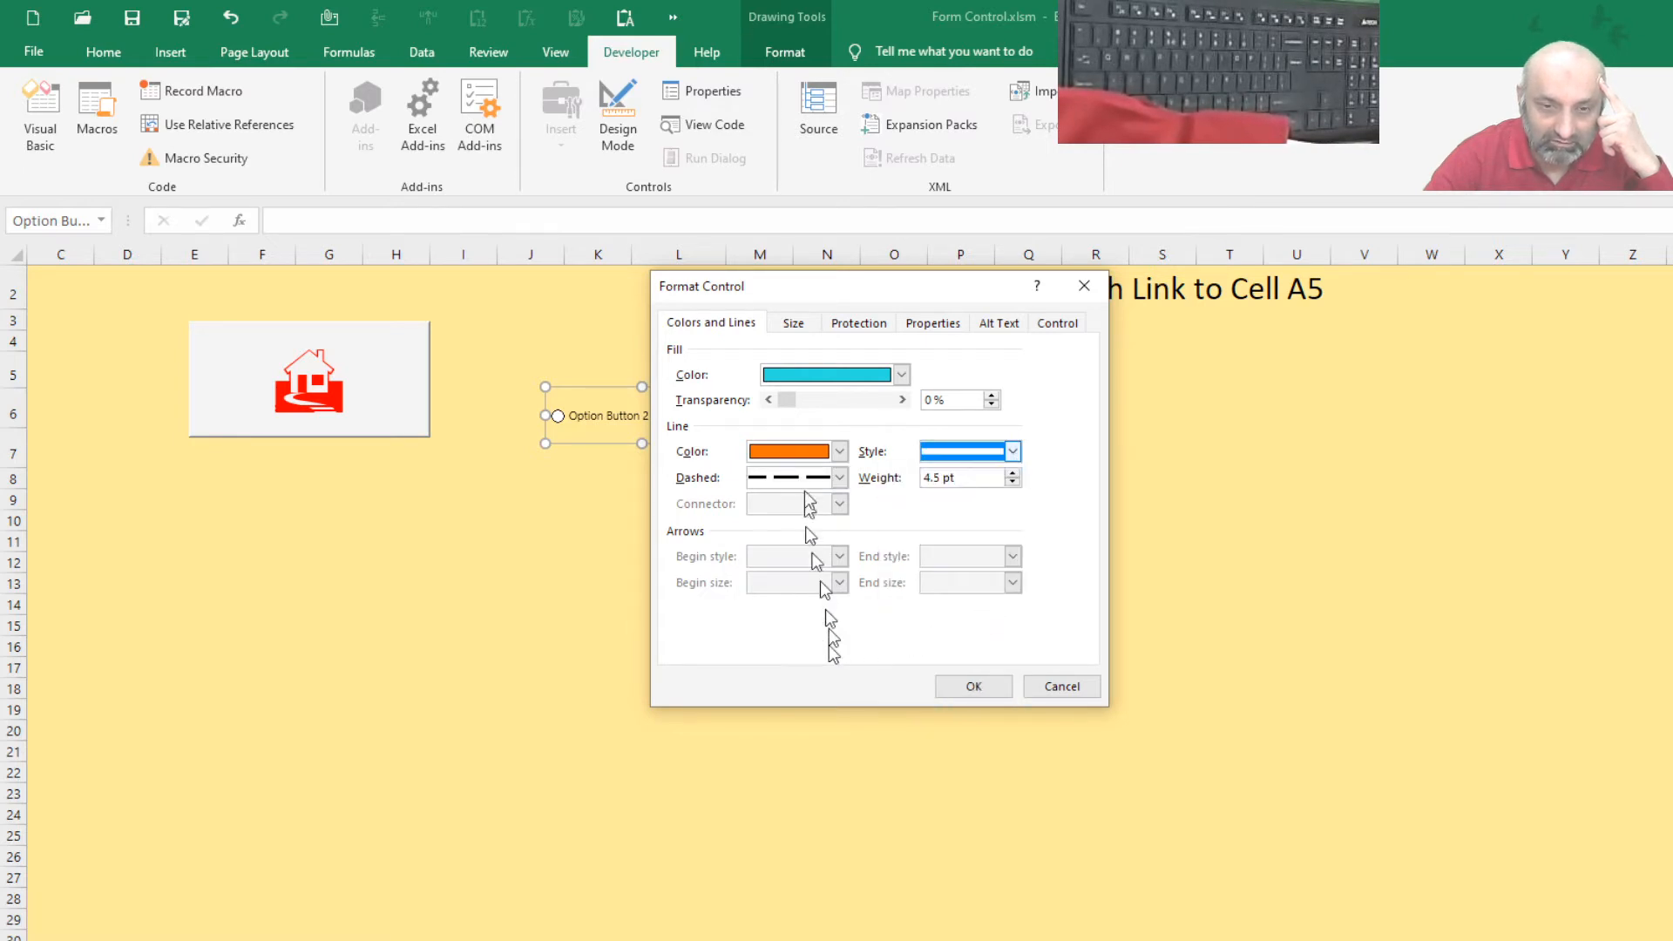
Link the option button to cell J1, set its value to Checked, and apply the format settings
{"action": "left_click", "coordinate": [797, 326]}
{"action": "left_click", "coordinate": [861, 329]}
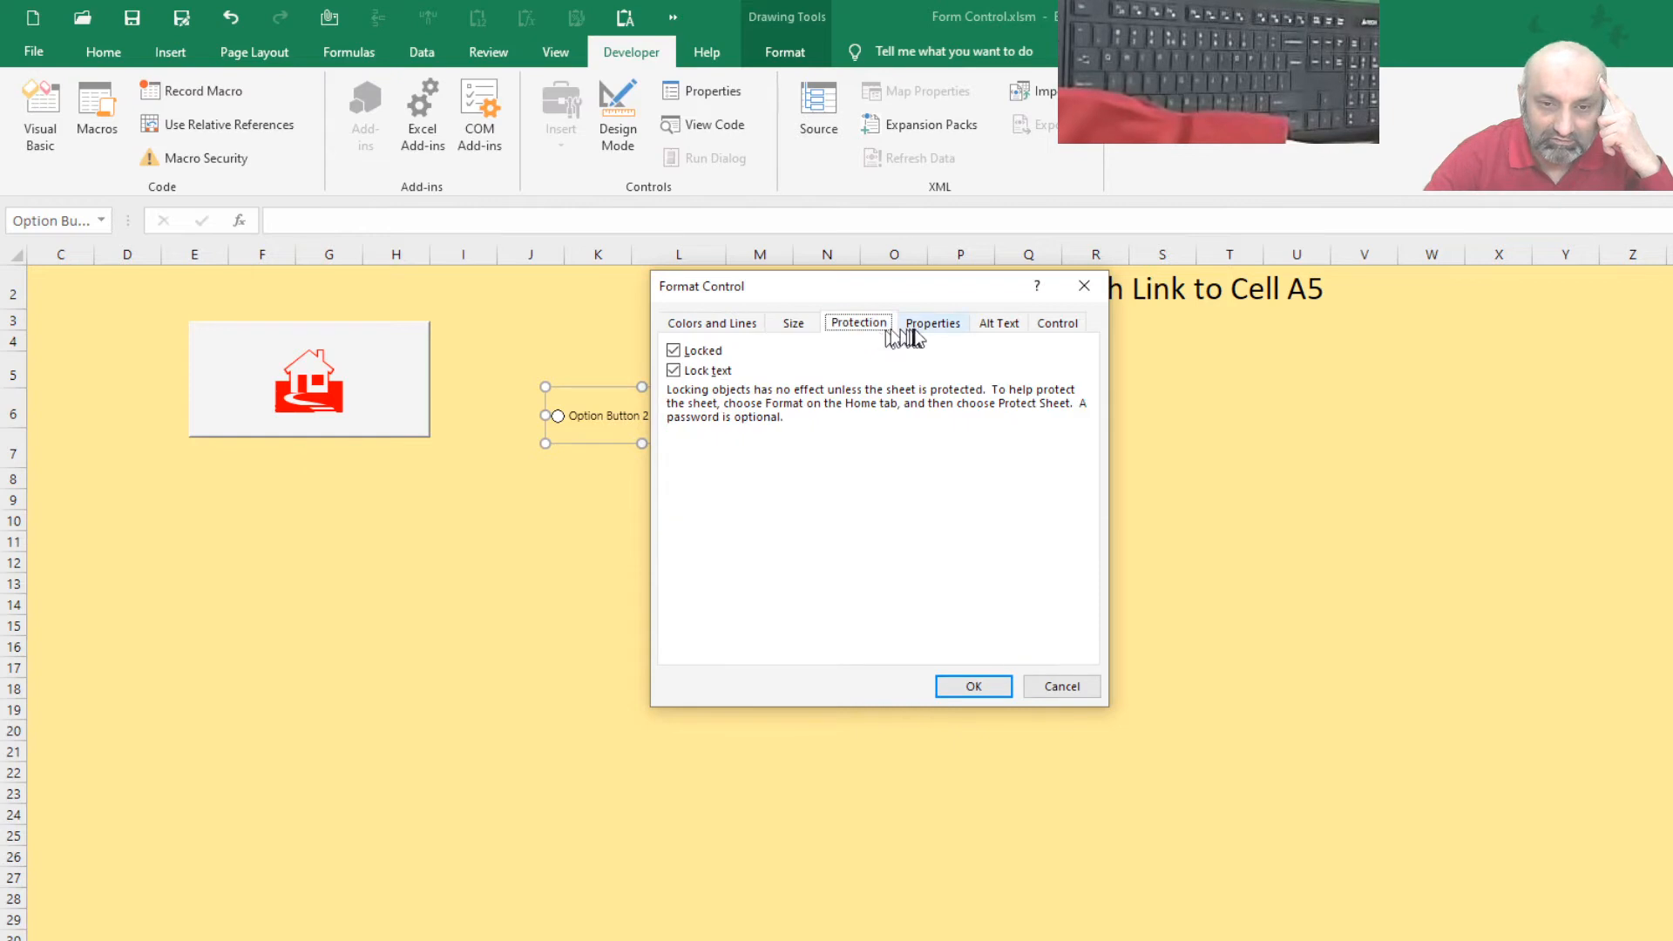
{"action": "left_click", "coordinate": [930, 330]}
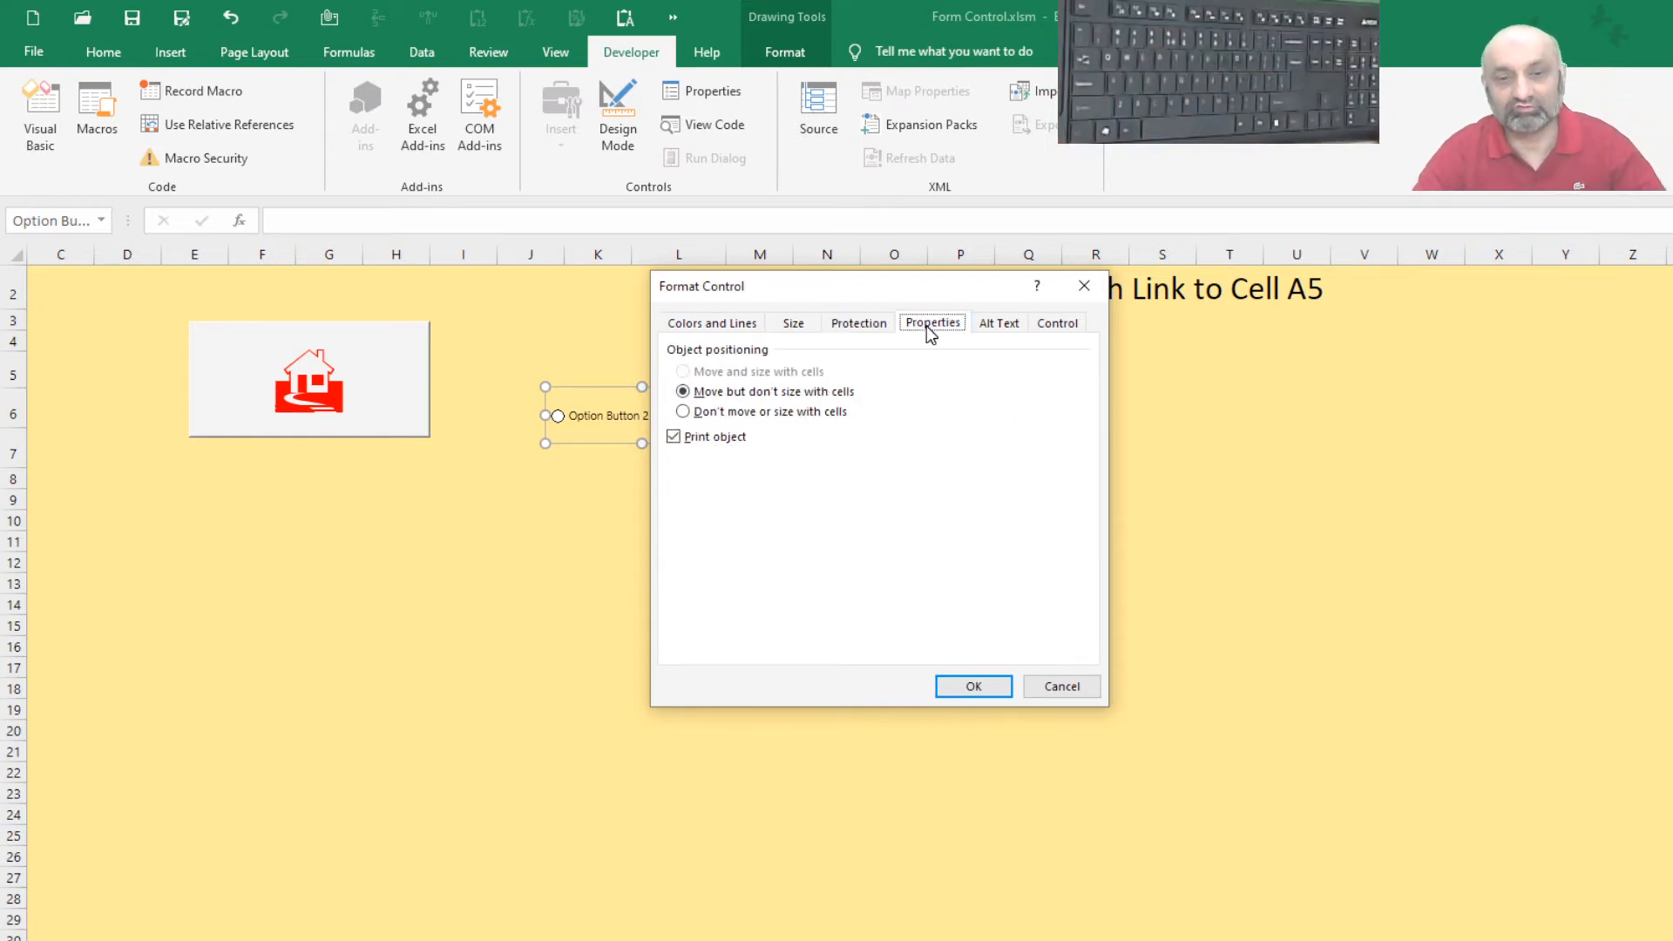
{"action": "left_click", "coordinate": [1000, 324]}
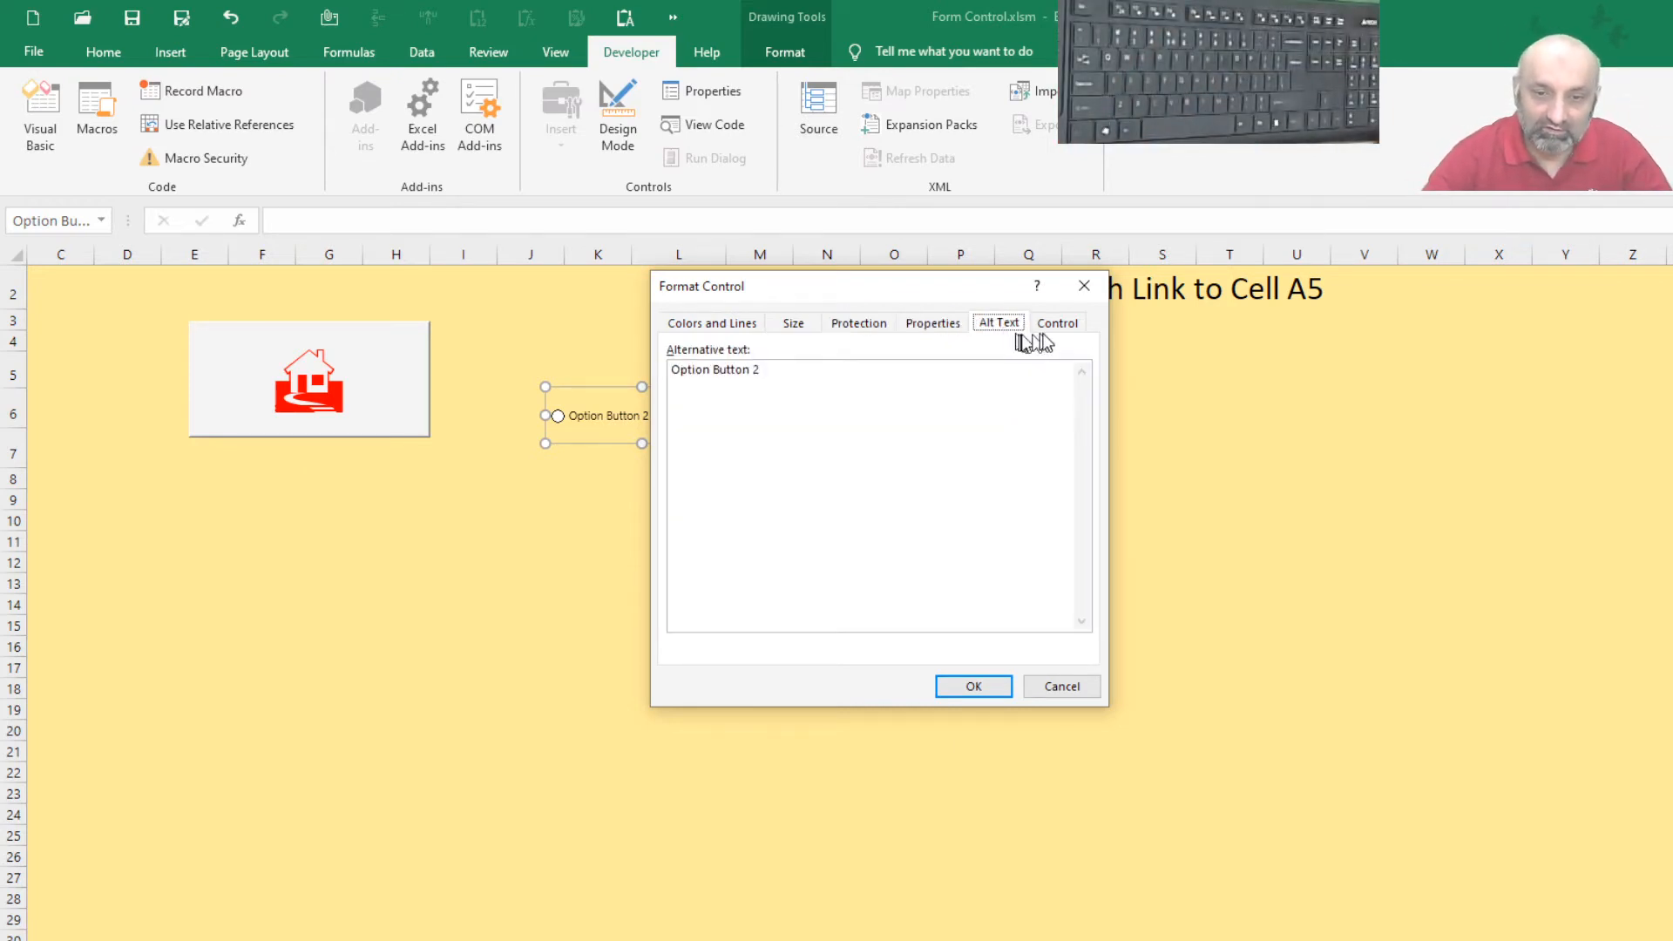
{"action": "left_click", "coordinate": [1057, 324]}
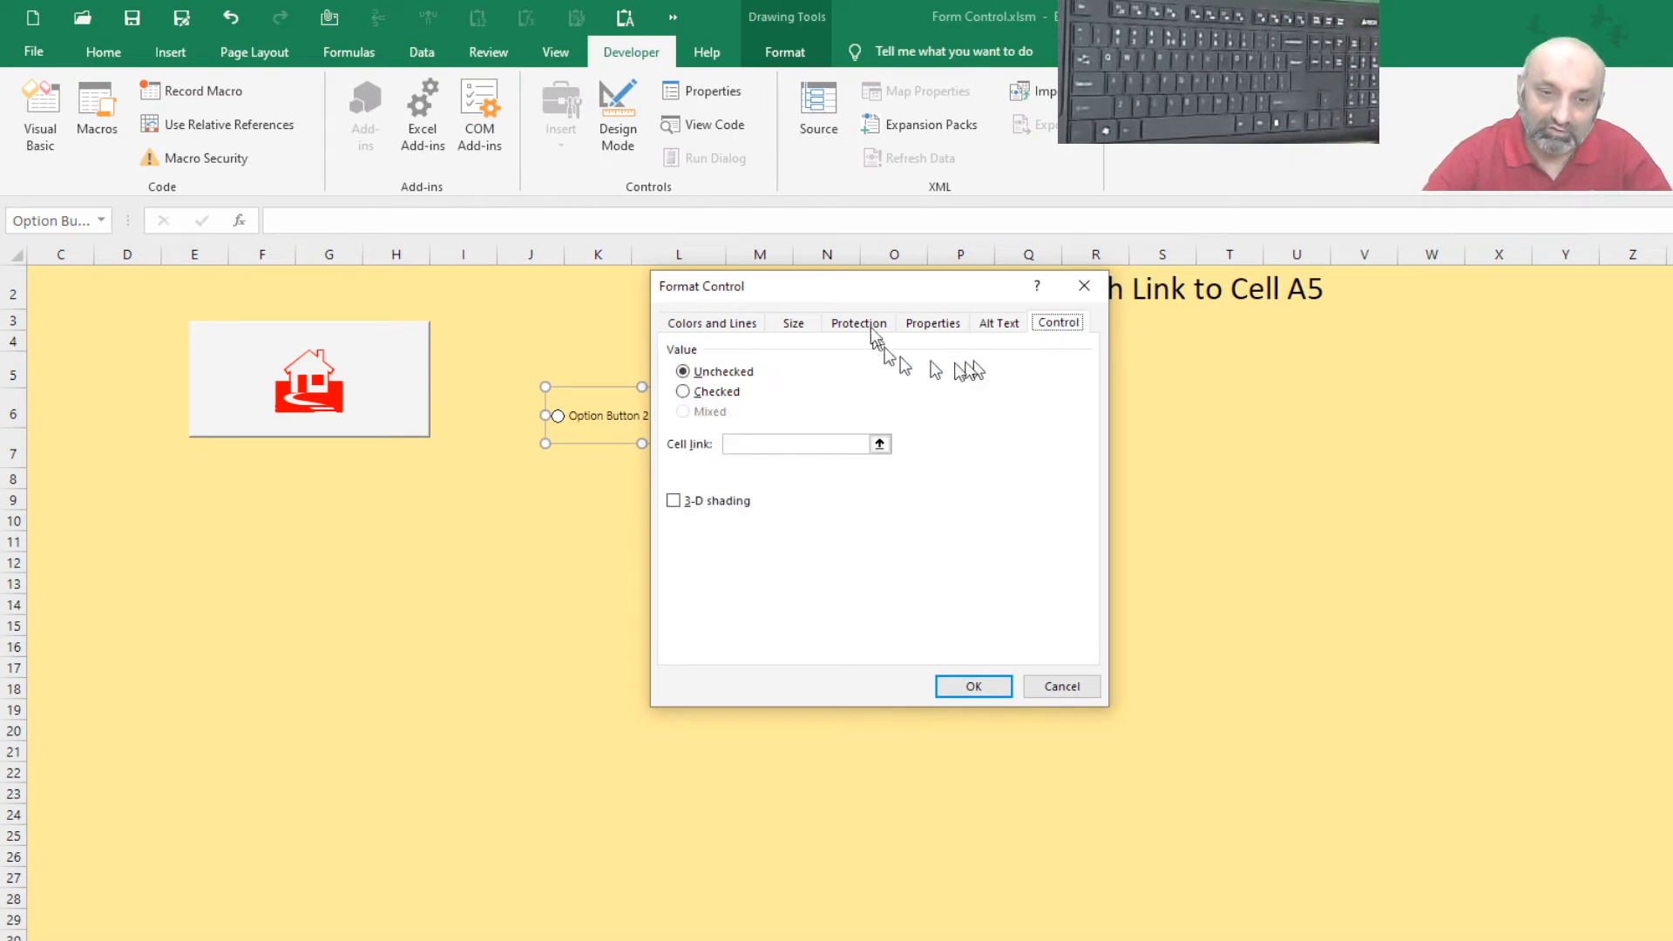
{"action": "left_click_drag", "start_coordinate": [876, 284], "coordinate": [1064, 307]}
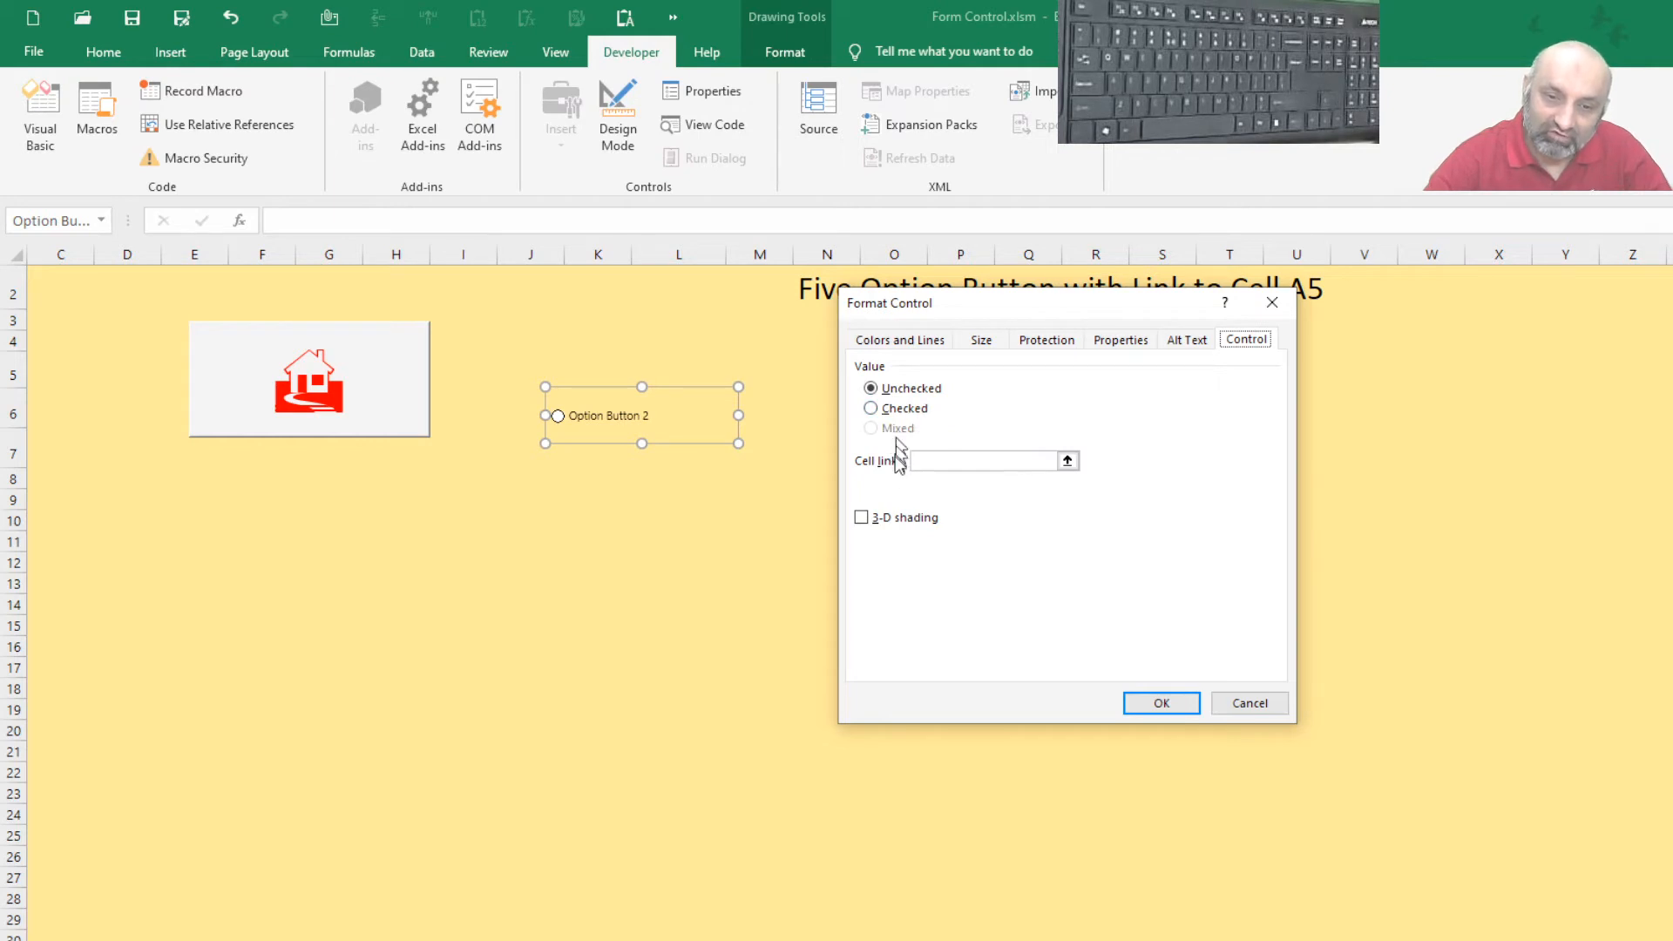
{"action": "left_click", "coordinate": [1067, 462]}
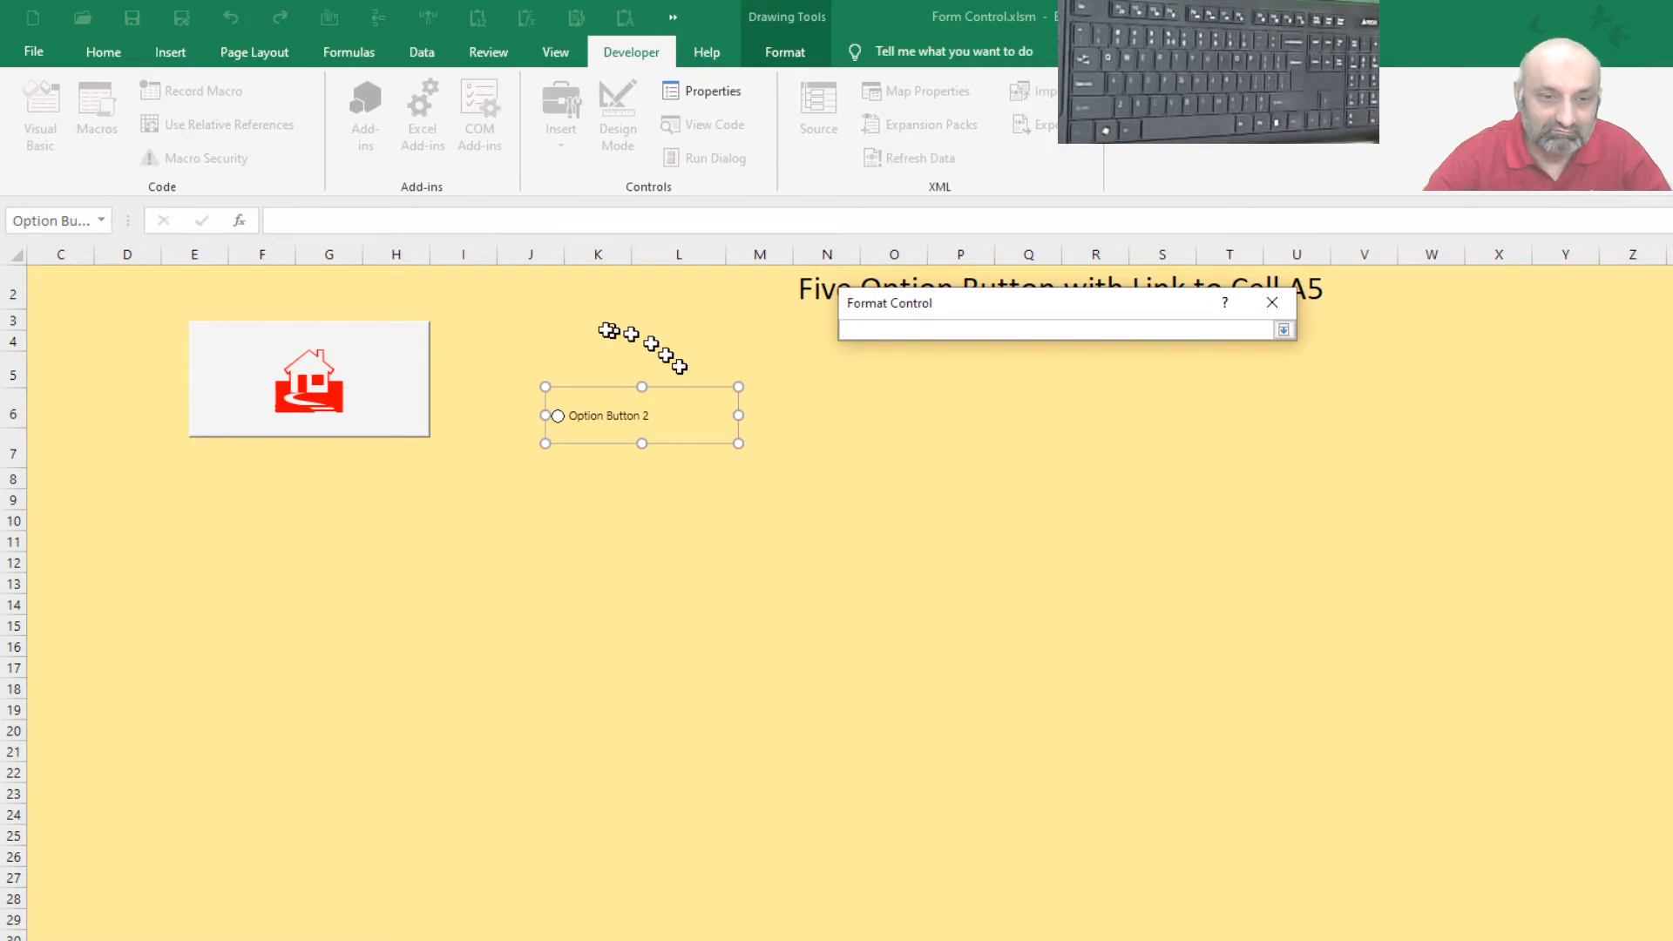
{"action": "left_click", "coordinate": [550, 289]}
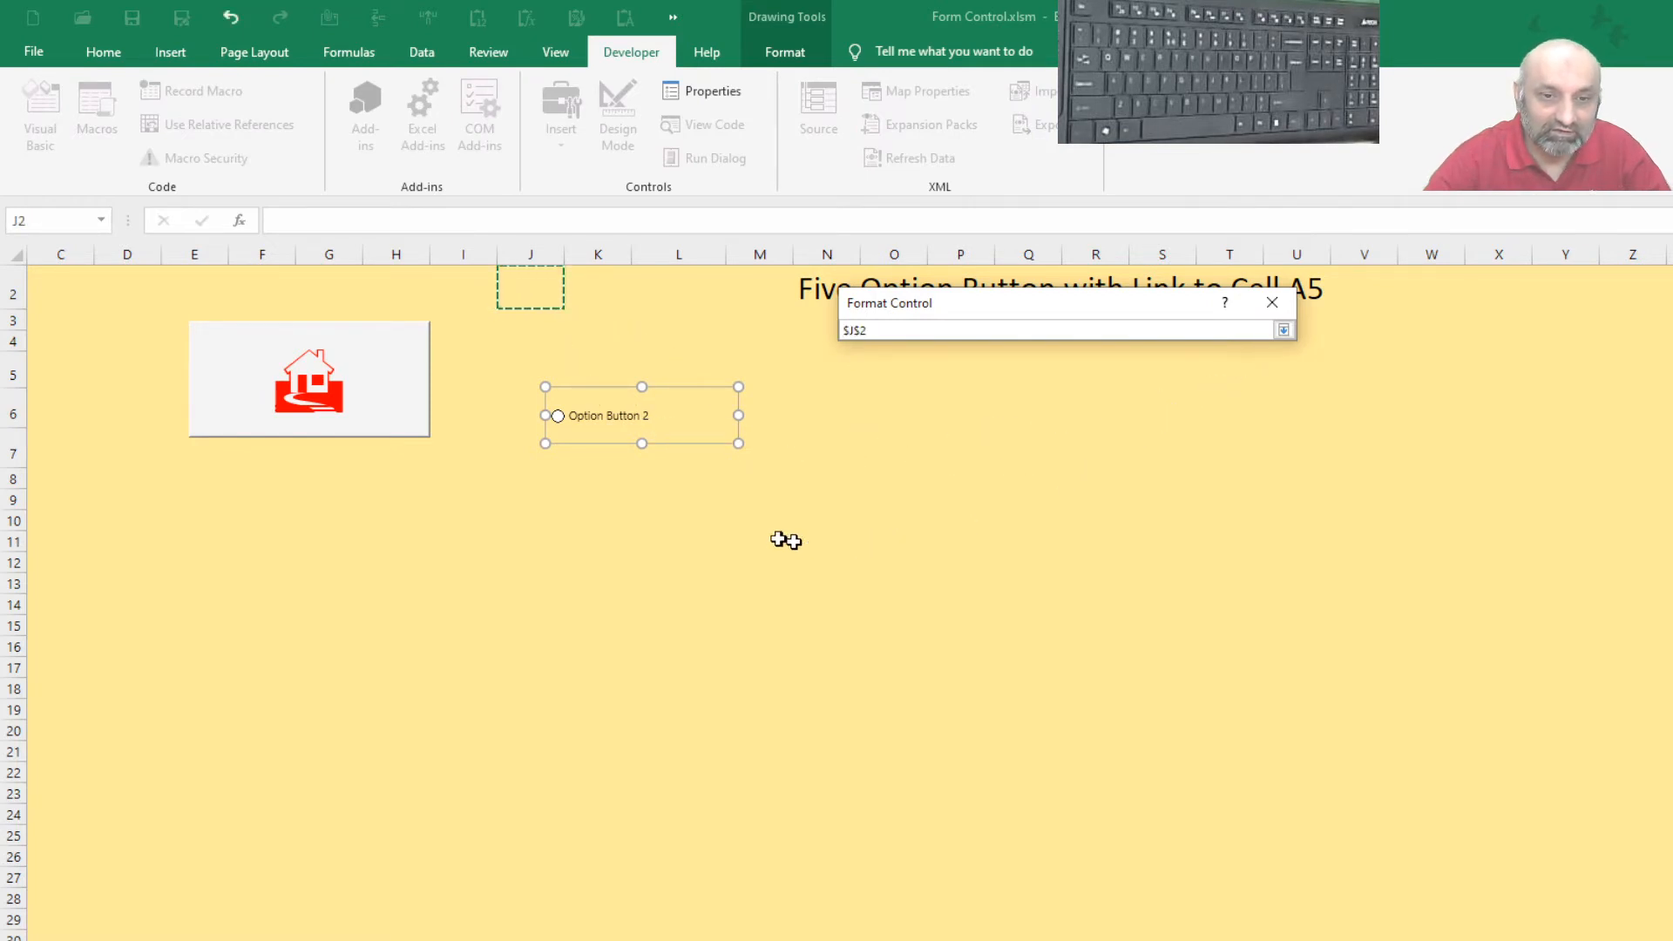
{"action": "scroll", "coordinate": [778, 538], "scroll_direction": "up", "scroll_amount": 1}
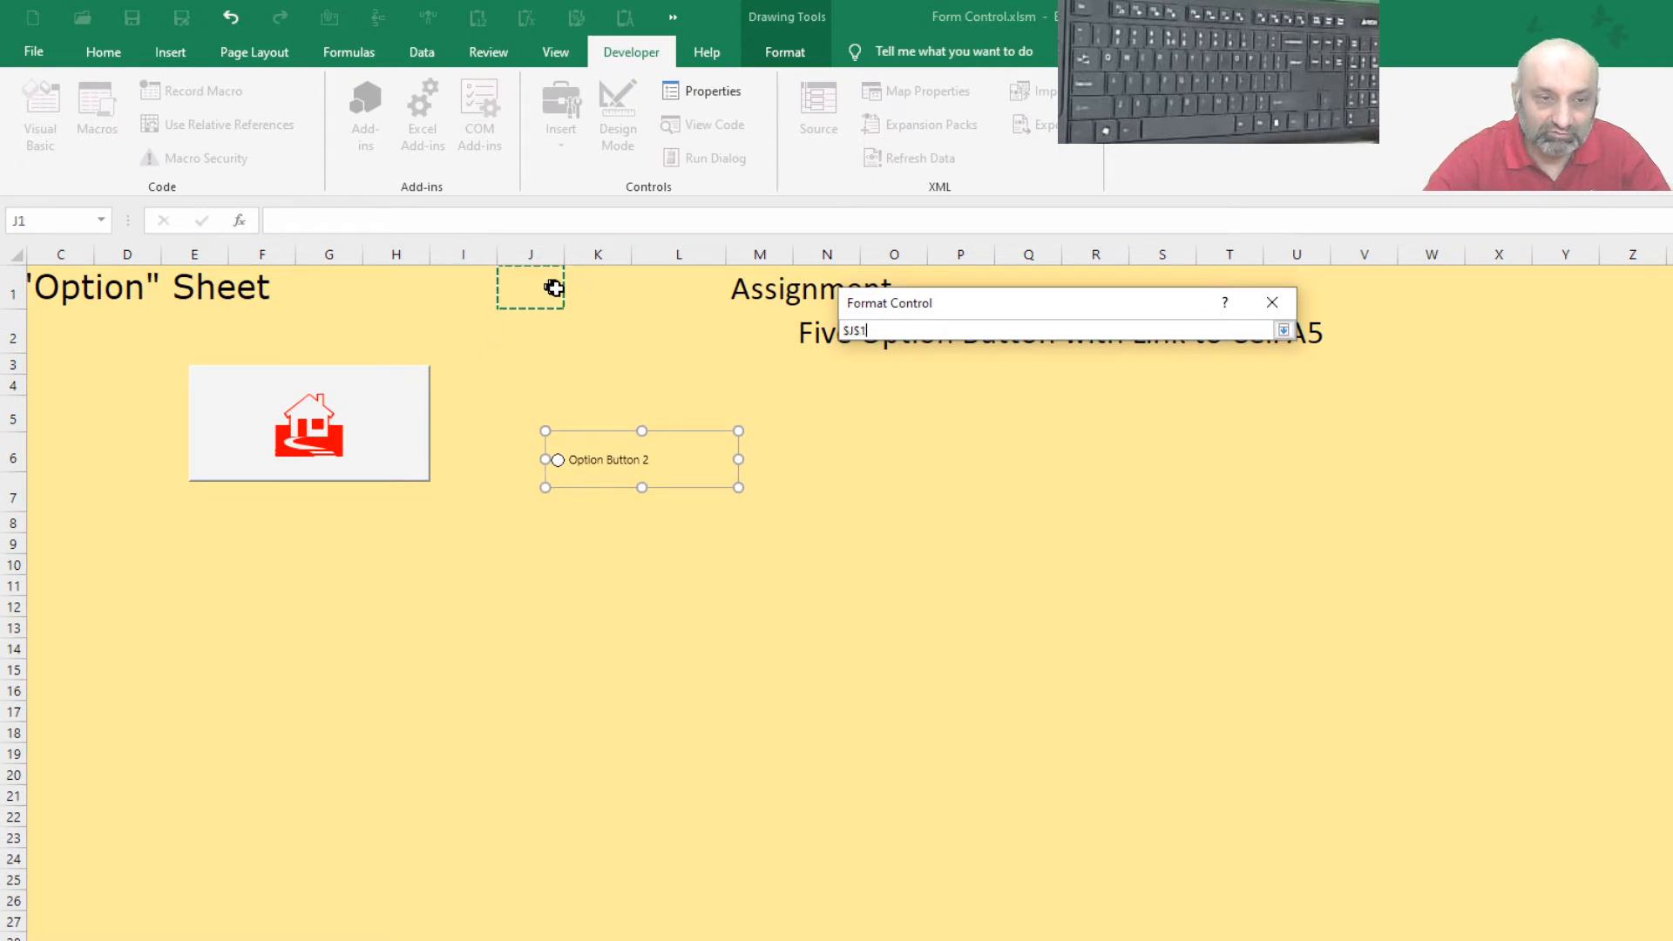
{"action": "left_click", "coordinate": [1282, 331]}
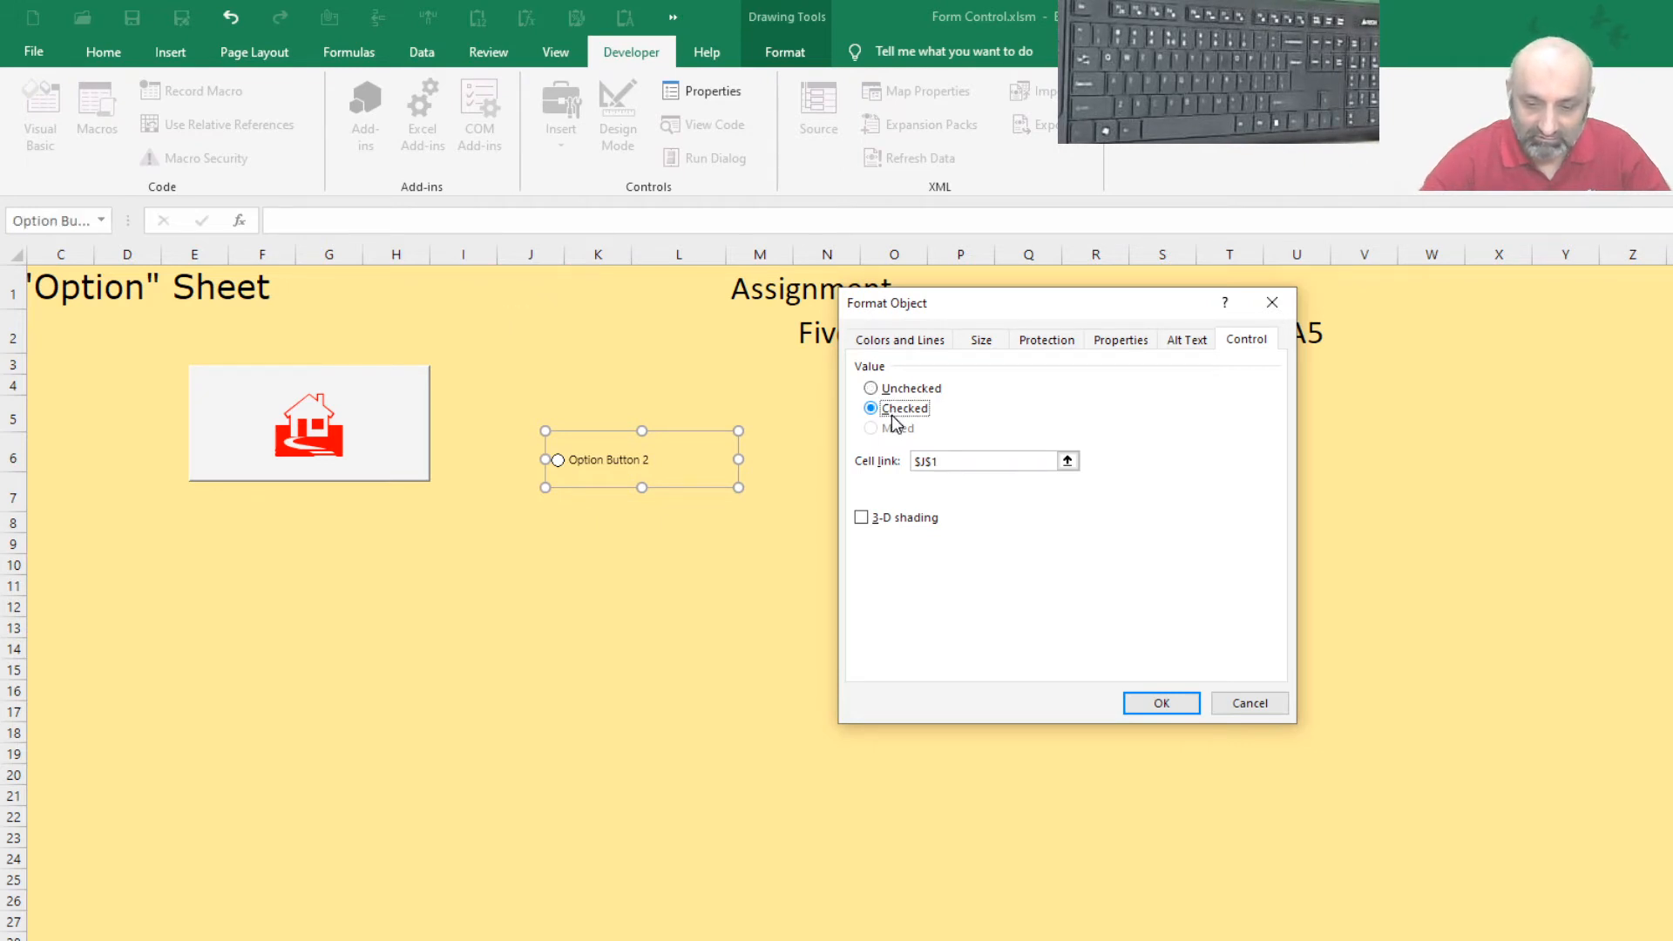
{"action": "left_click", "coordinate": [1162, 703]}
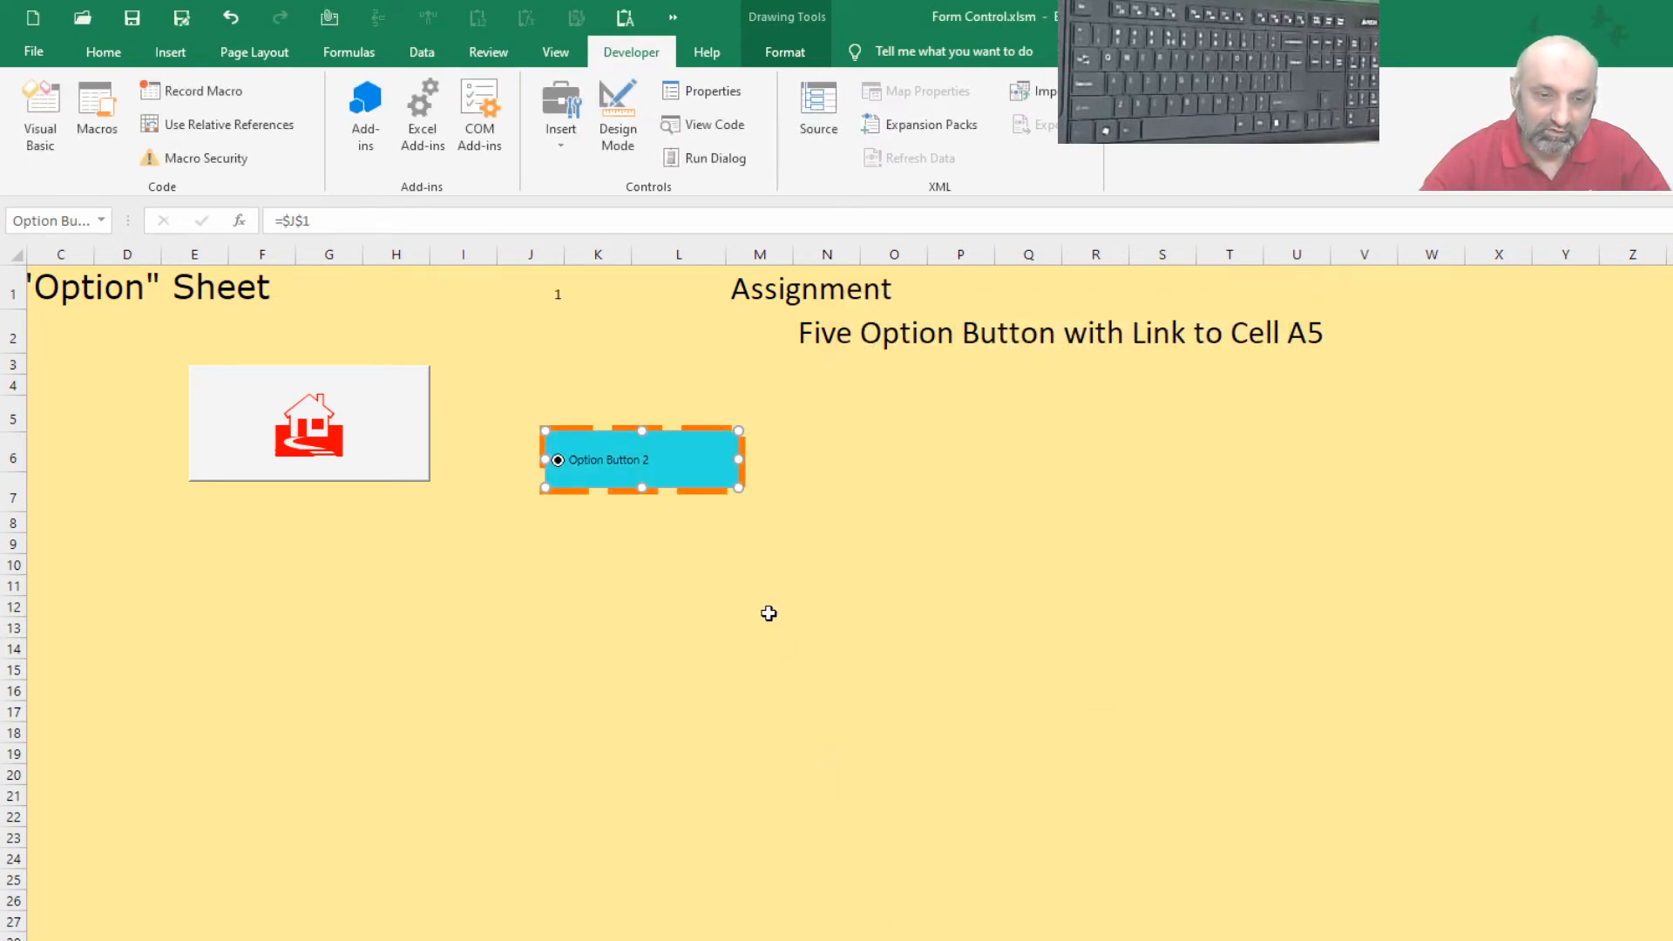
{"action": "left_click", "coordinate": [763, 610]}
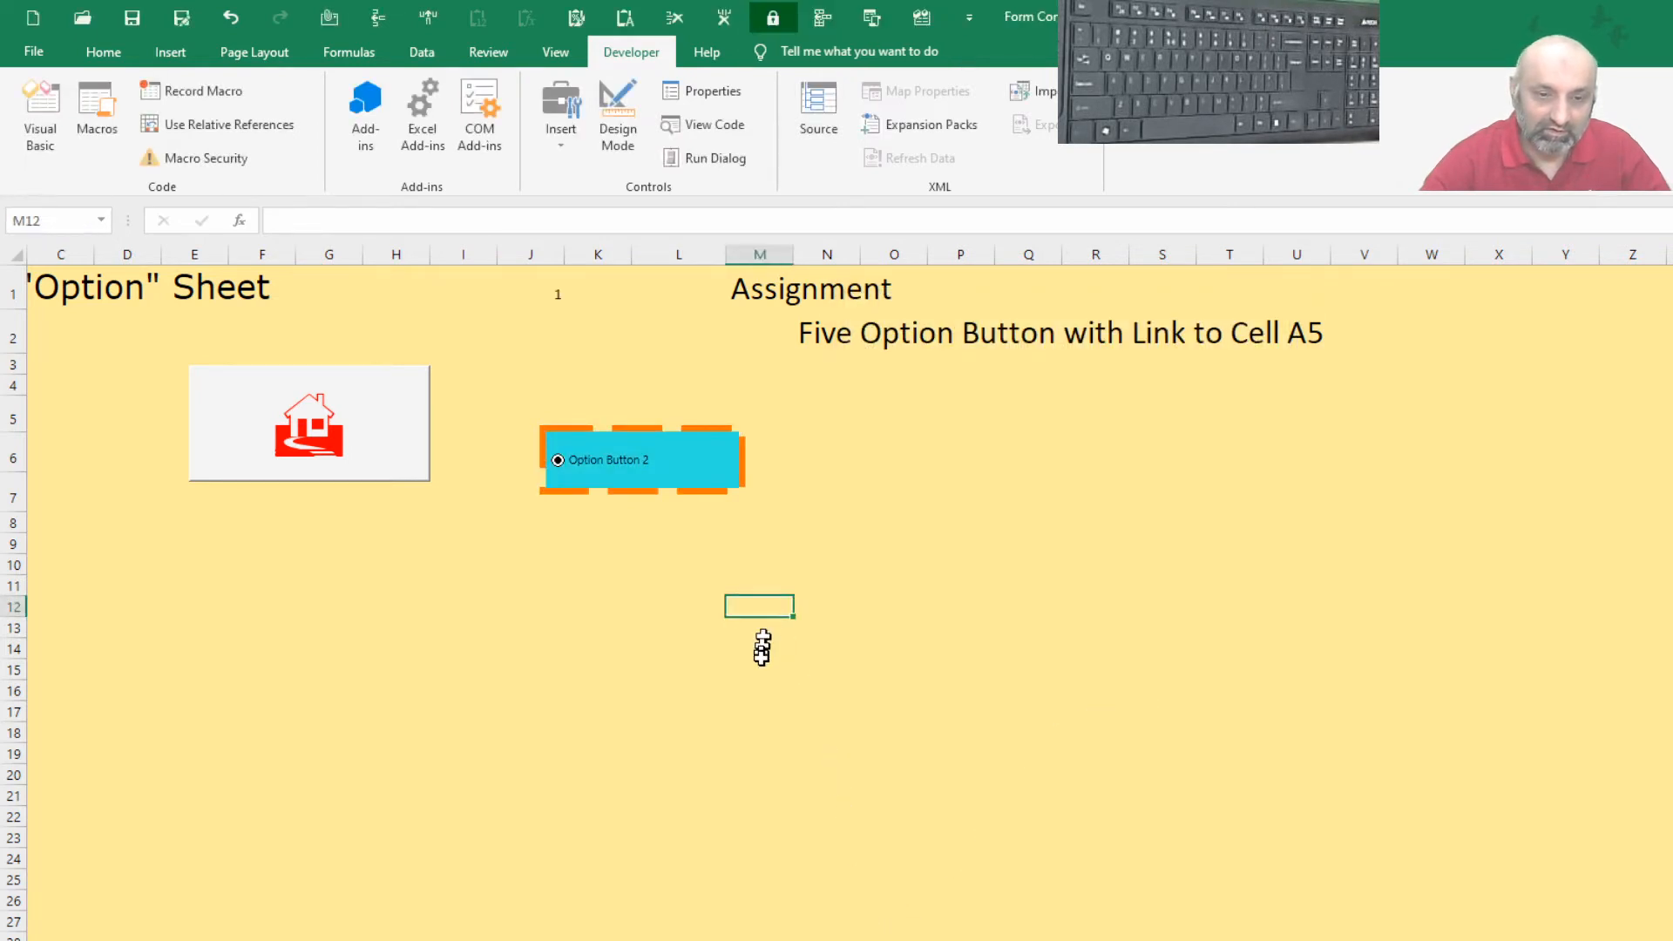
Change the option button's outline to a solid black line in its format settings
{"action": "right_click", "coordinate": [684, 483]}
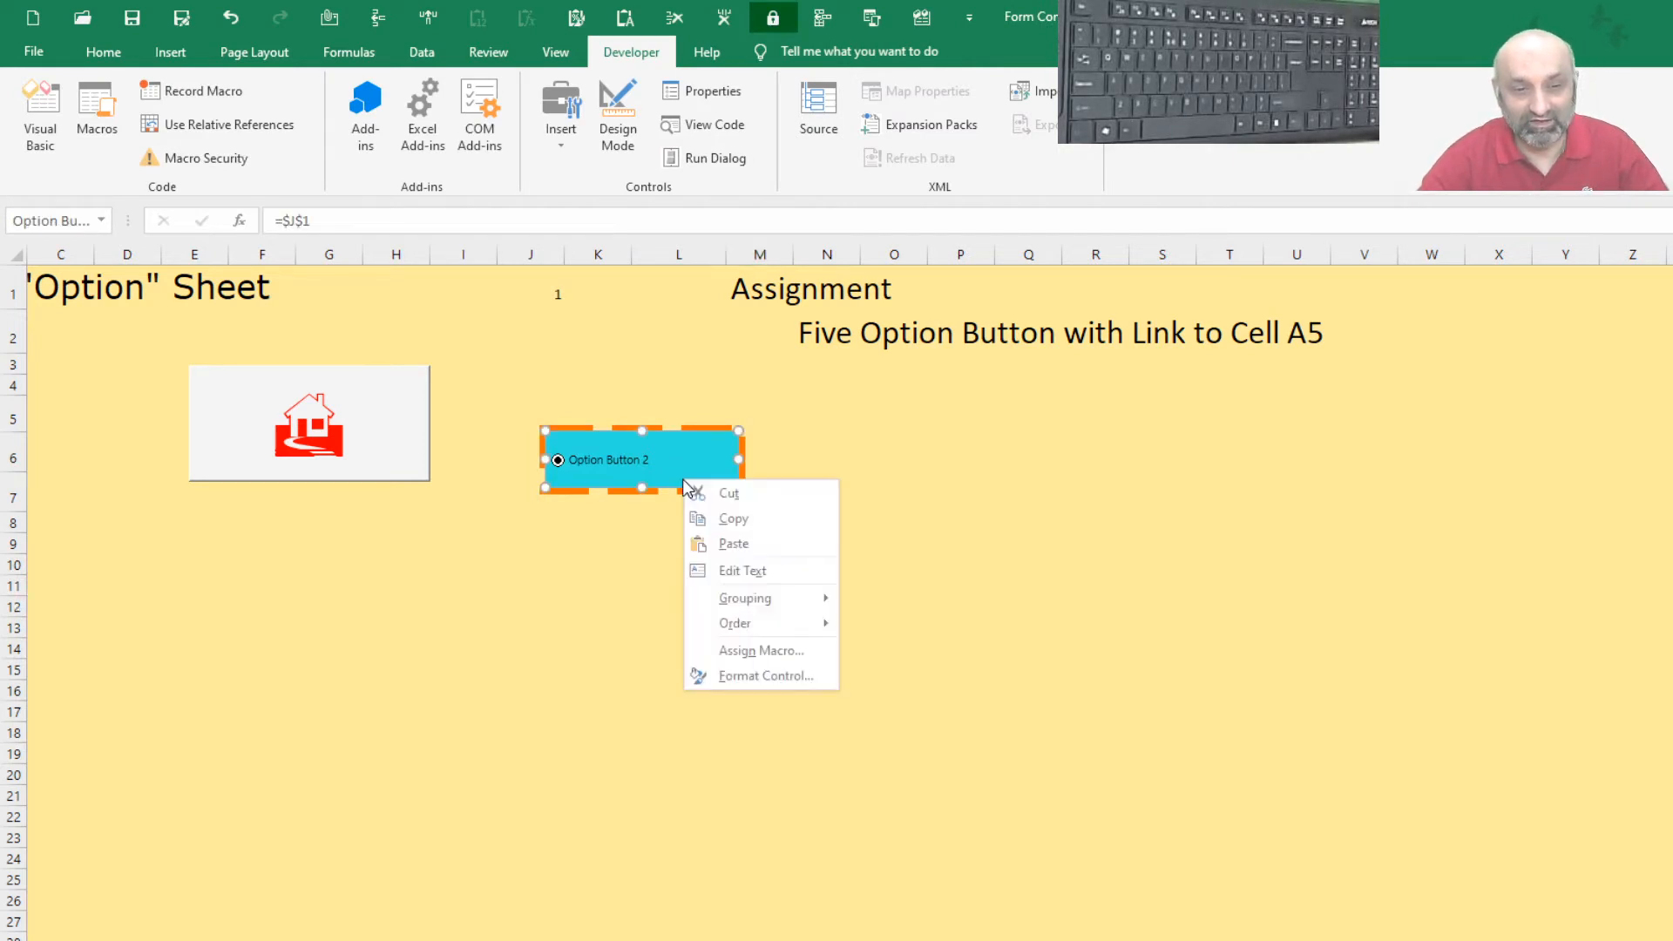
{"action": "left_click", "coordinate": [740, 676]}
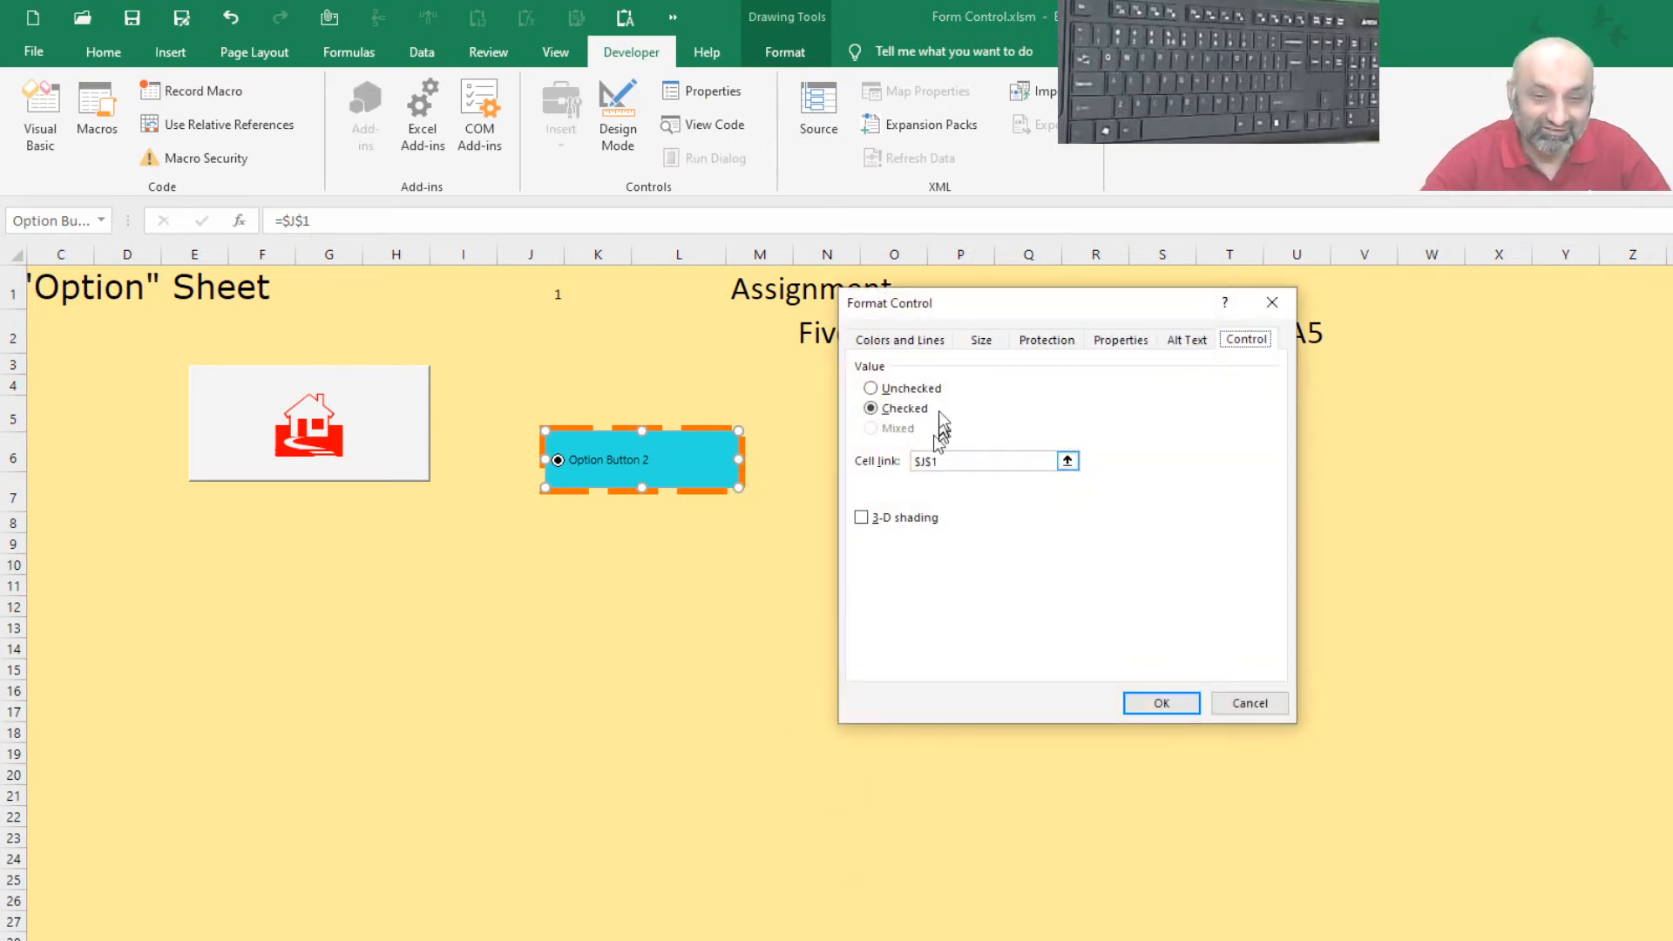
{"action": "left_click", "coordinate": [887, 341]}
{"action": "left_click", "coordinate": [1026, 470]}
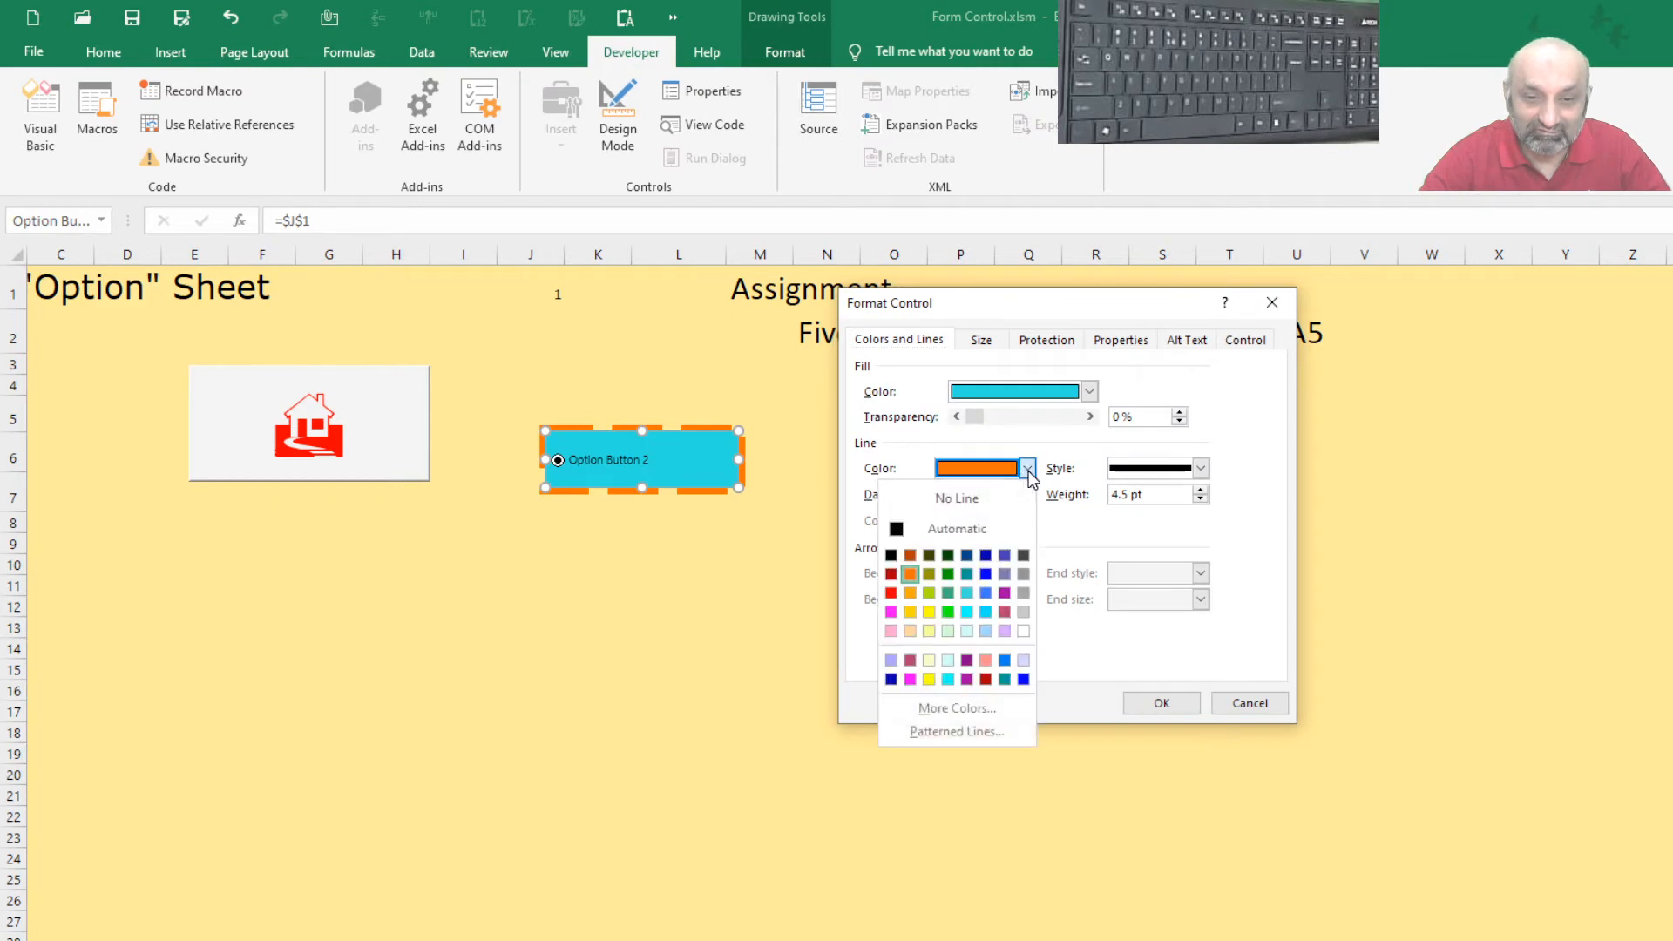
{"action": "left_click", "coordinate": [900, 562]}
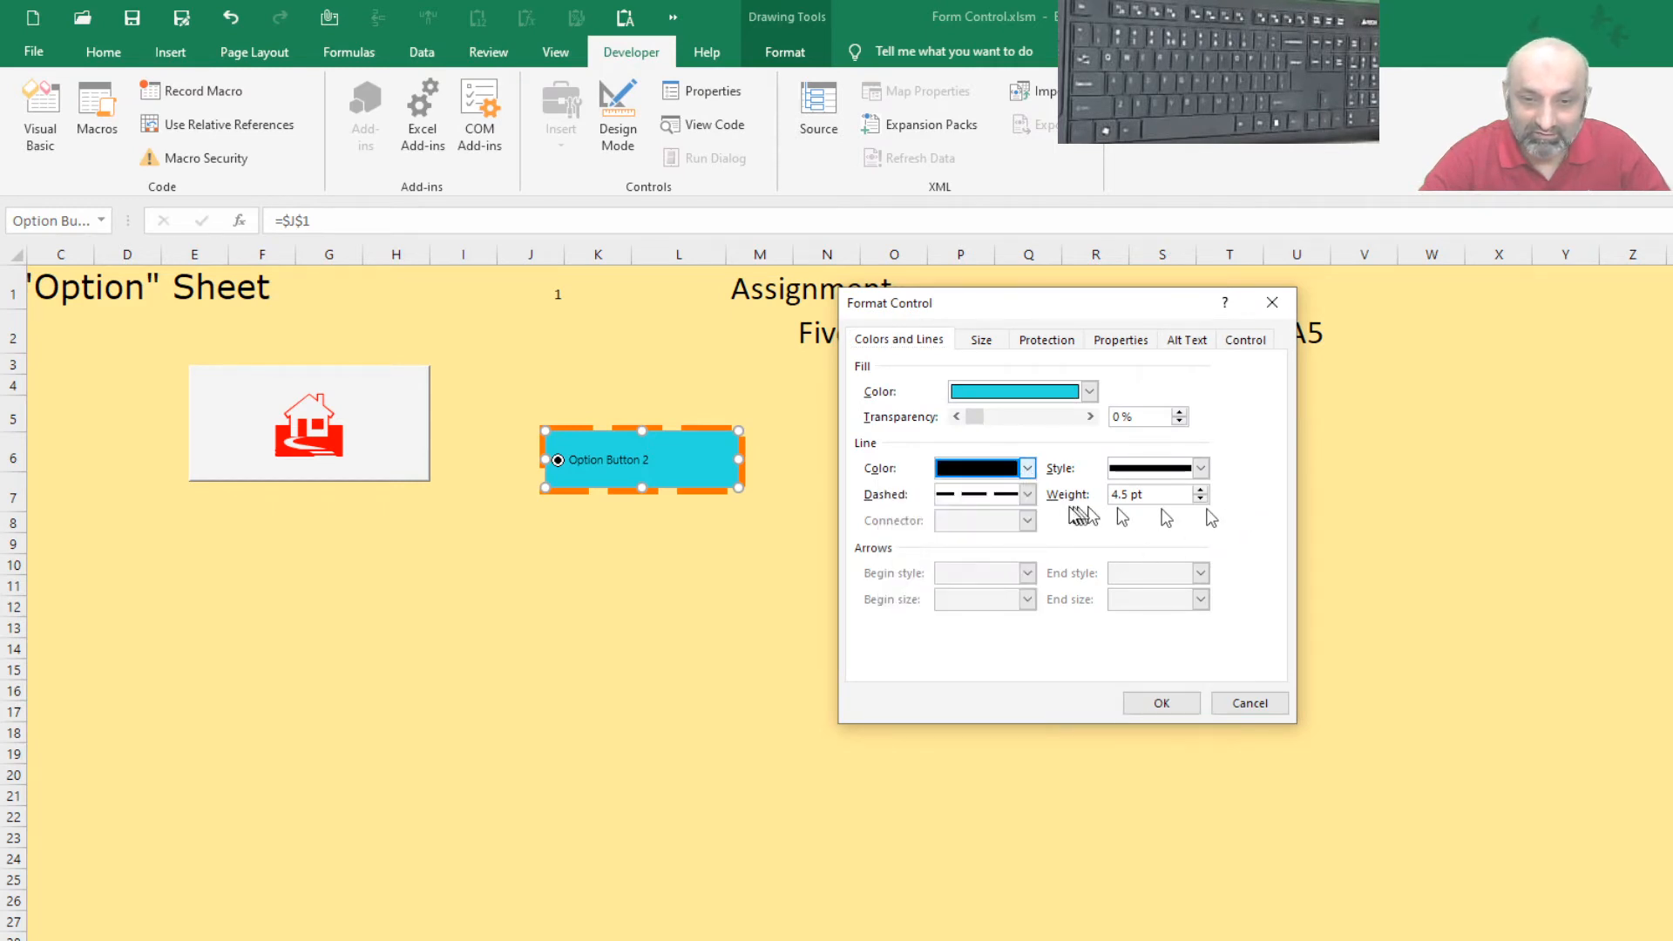
{"action": "left_click", "coordinate": [1027, 495]}
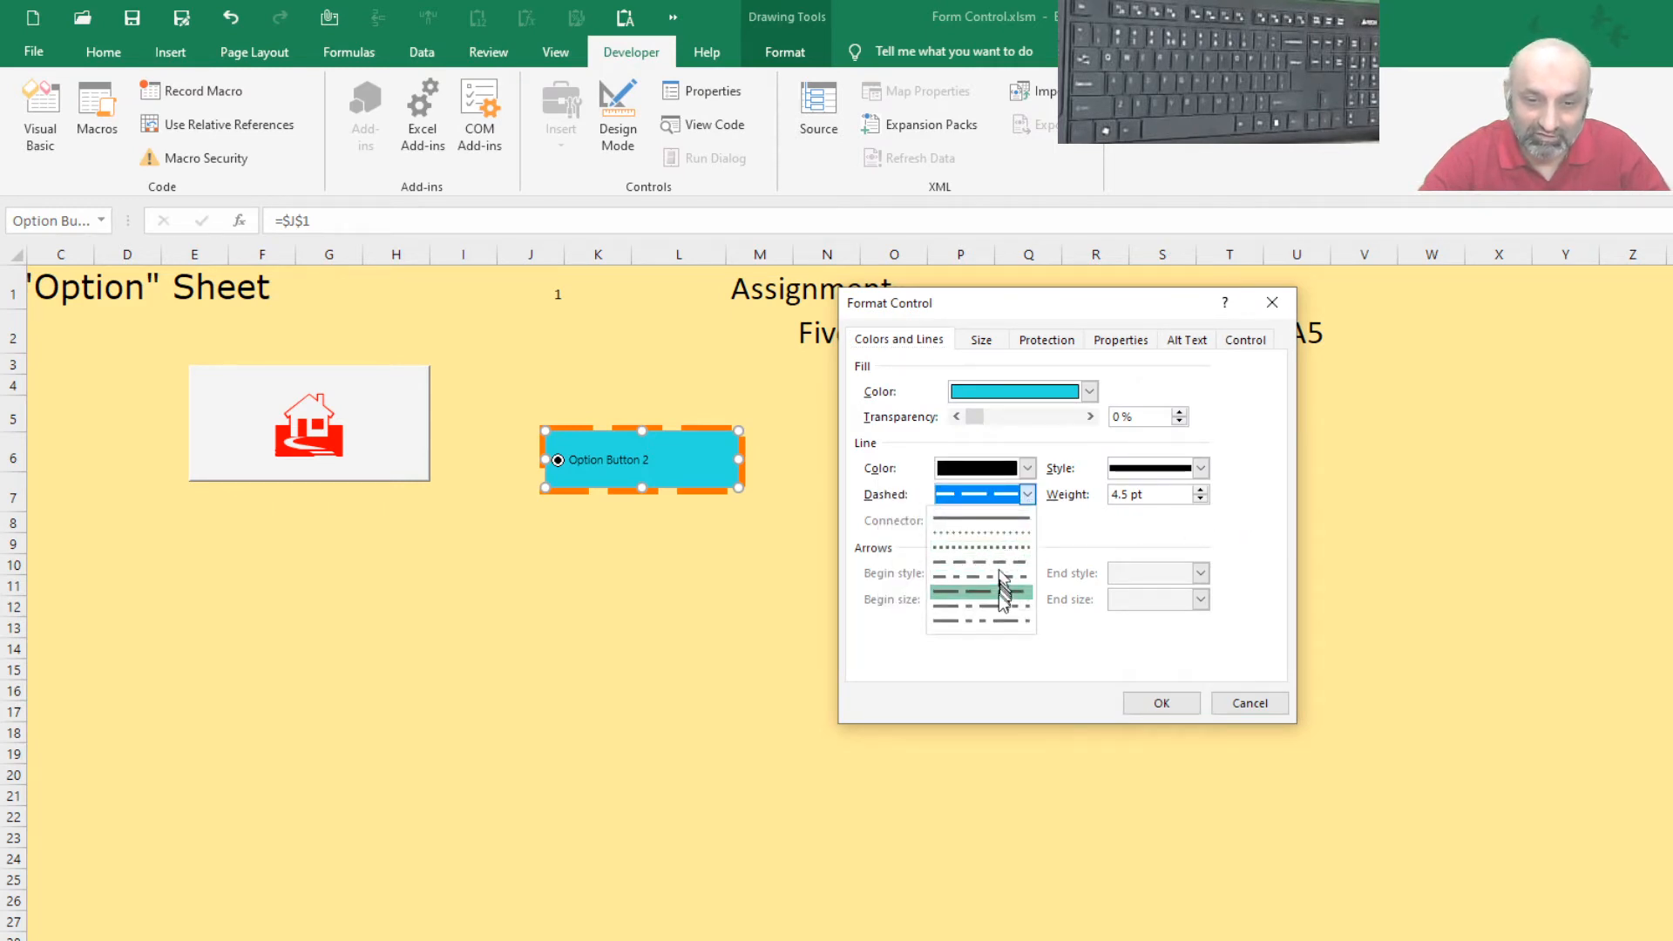
{"action": "left_click", "coordinate": [1001, 517]}
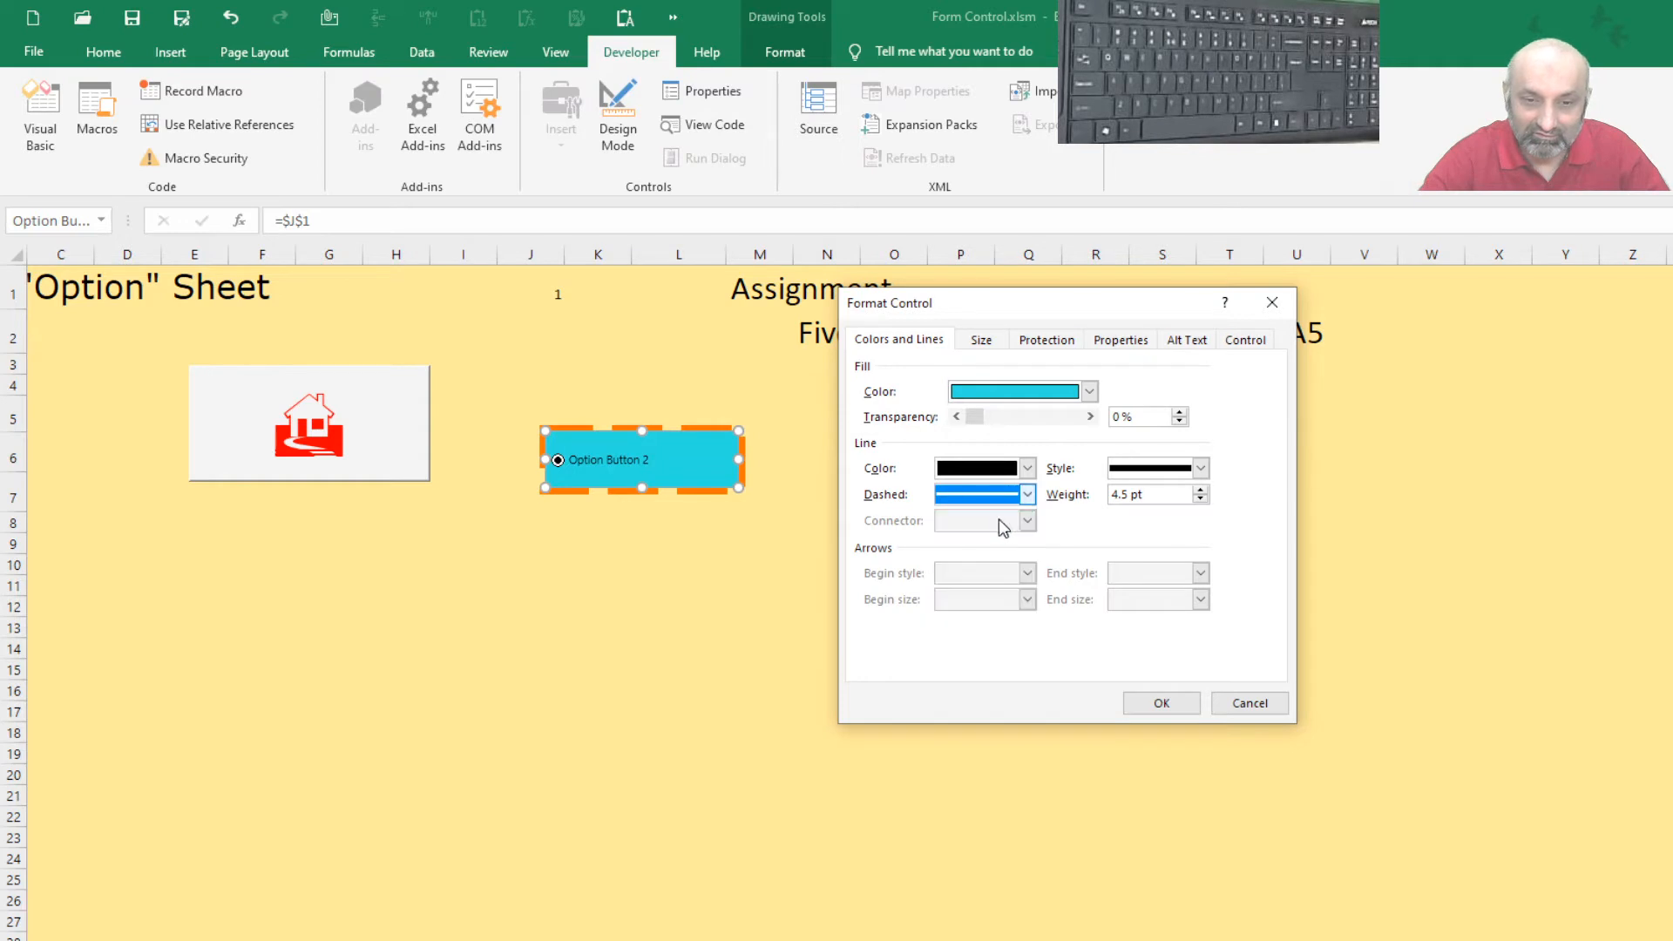
{"action": "left_click", "coordinate": [1162, 702]}
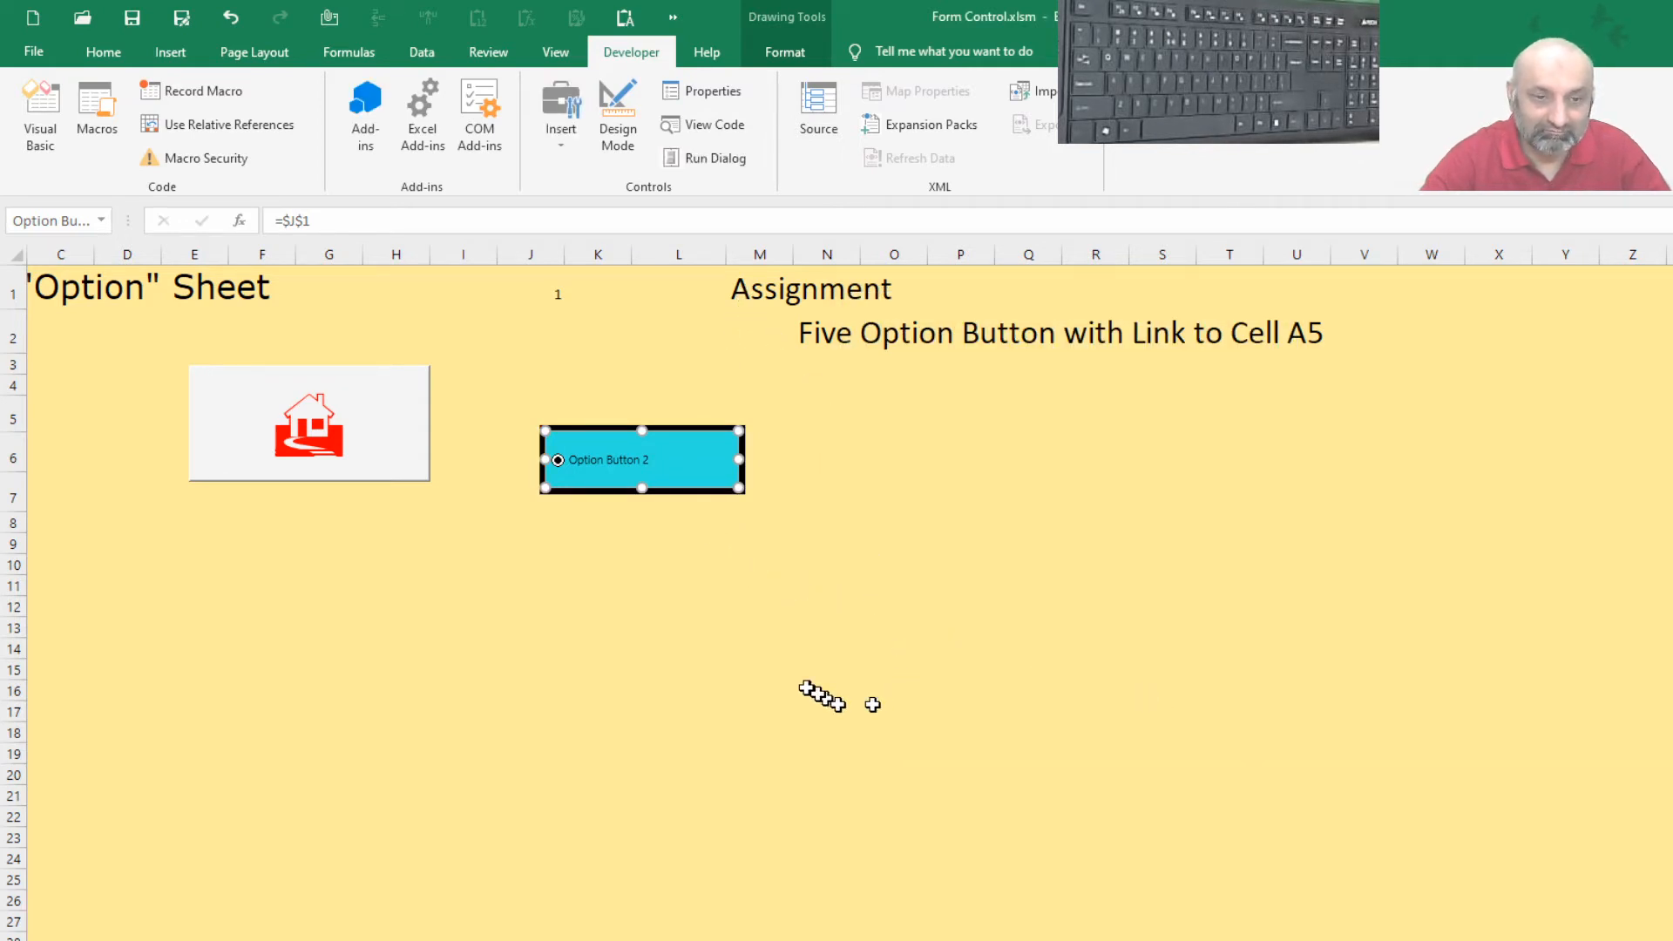
{"action": "left_click", "coordinate": [828, 691]}
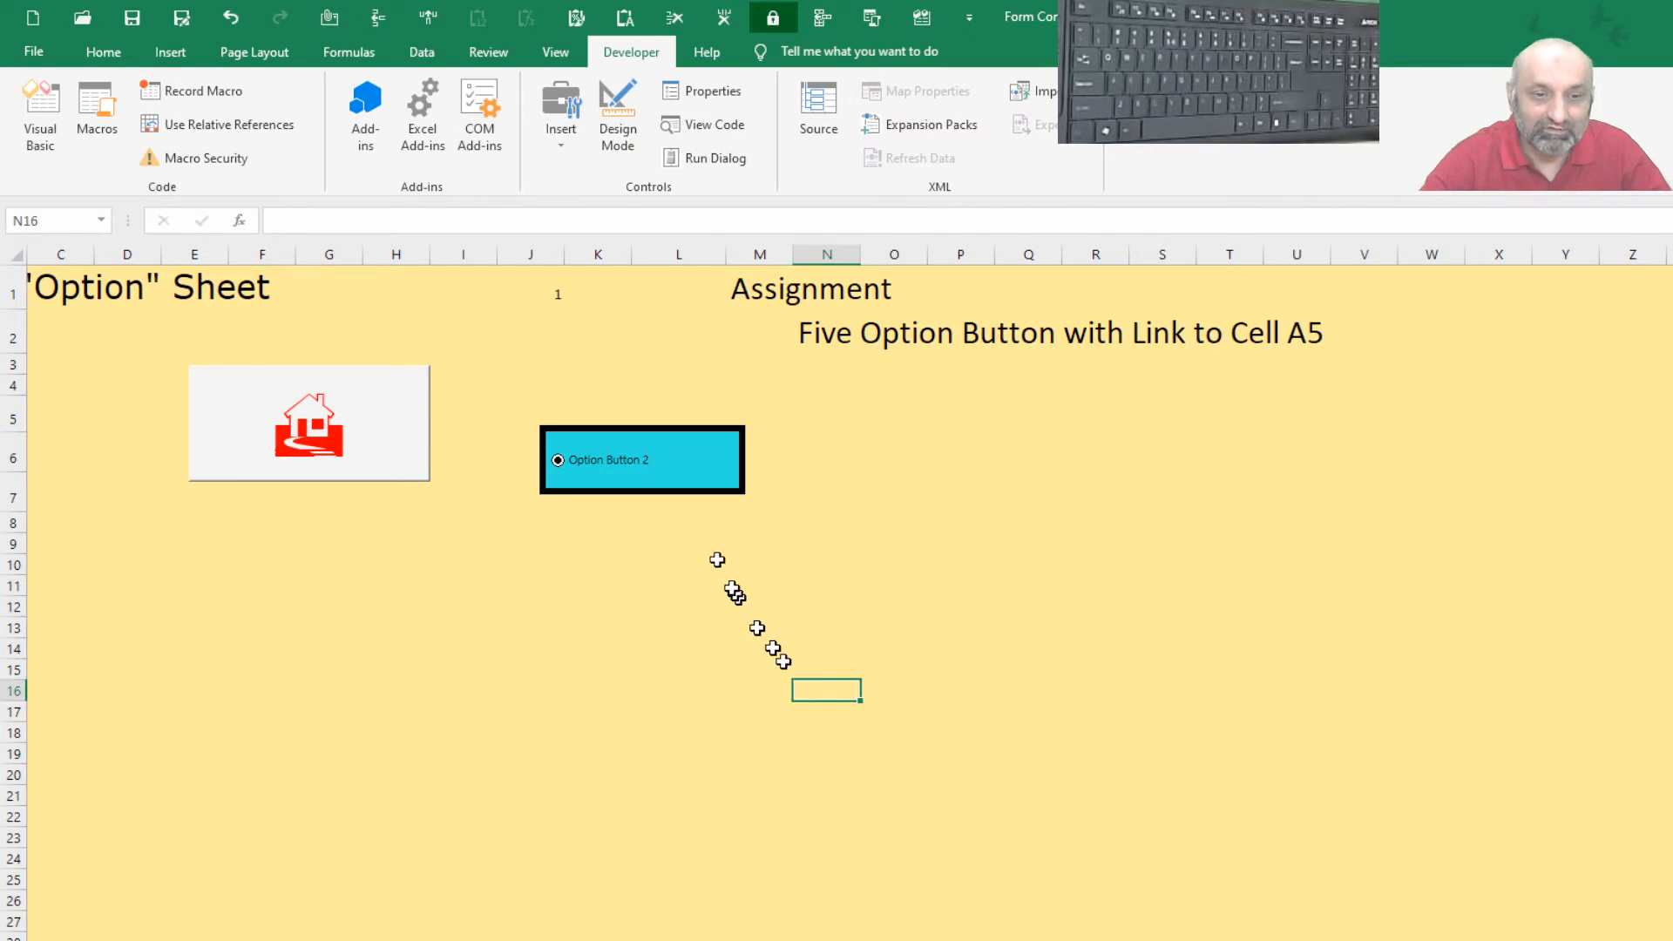
Copy the option button and paste two duplicates below it, at cells K8 and L13
{"action": "right_click", "coordinate": [678, 454]}
{"action": "left_click", "coordinate": [701, 493]}
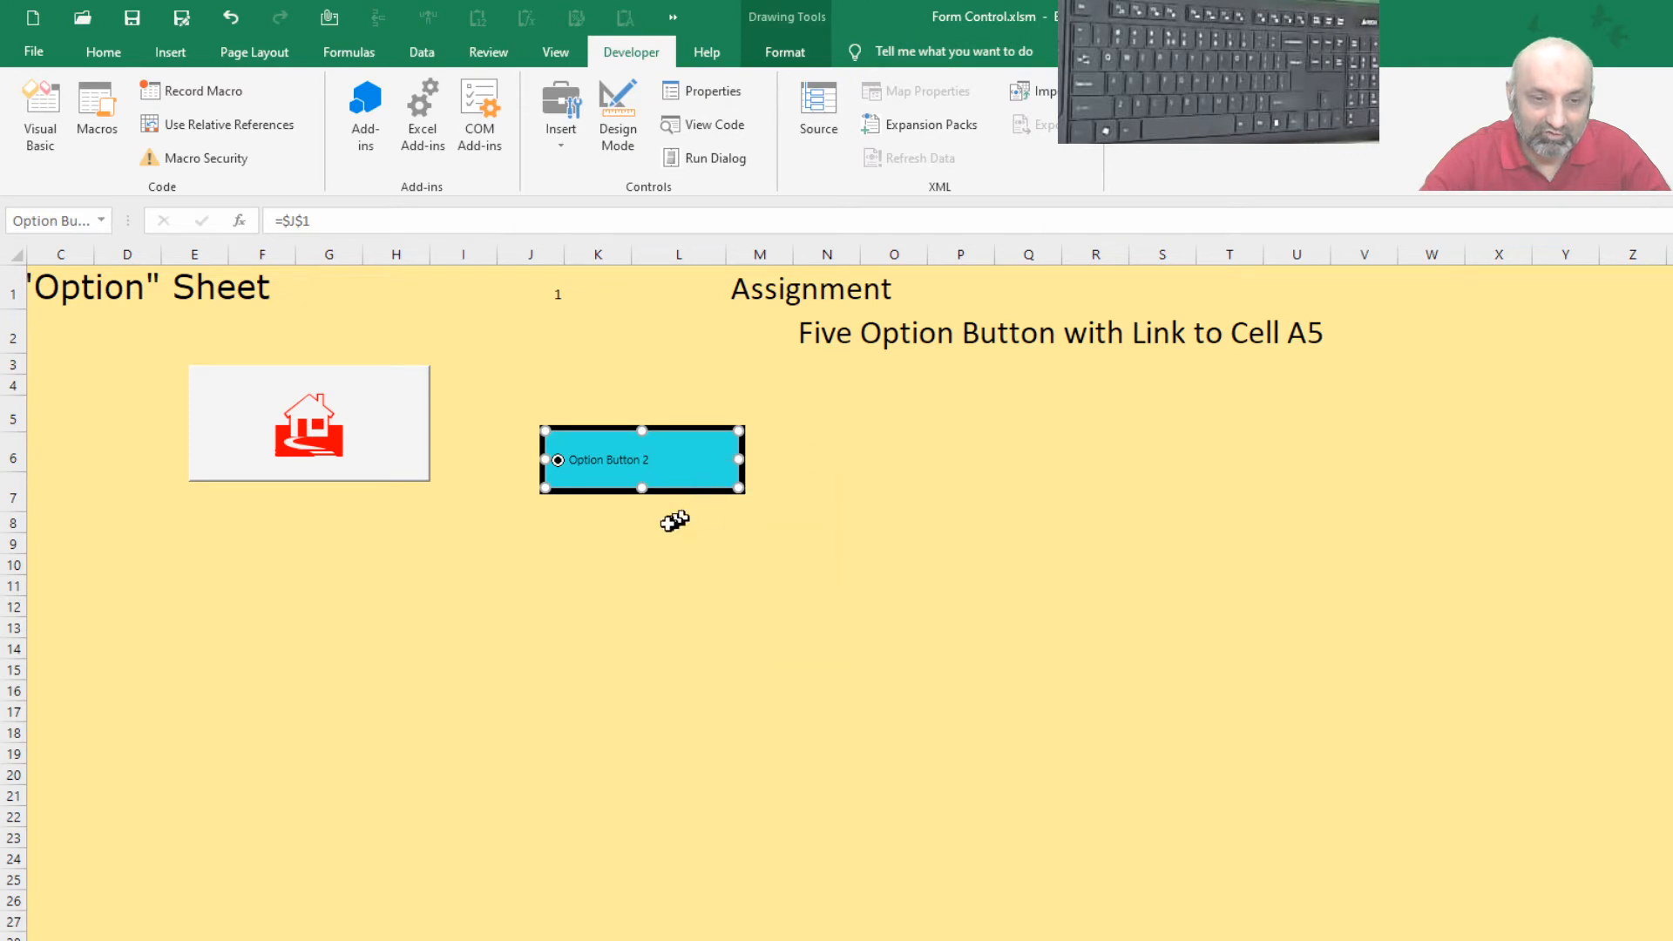
{"action": "left_click", "coordinate": [622, 521]}
{"action": "key", "text": "ctrl+v"}
{"action": "left_click", "coordinate": [701, 629]}
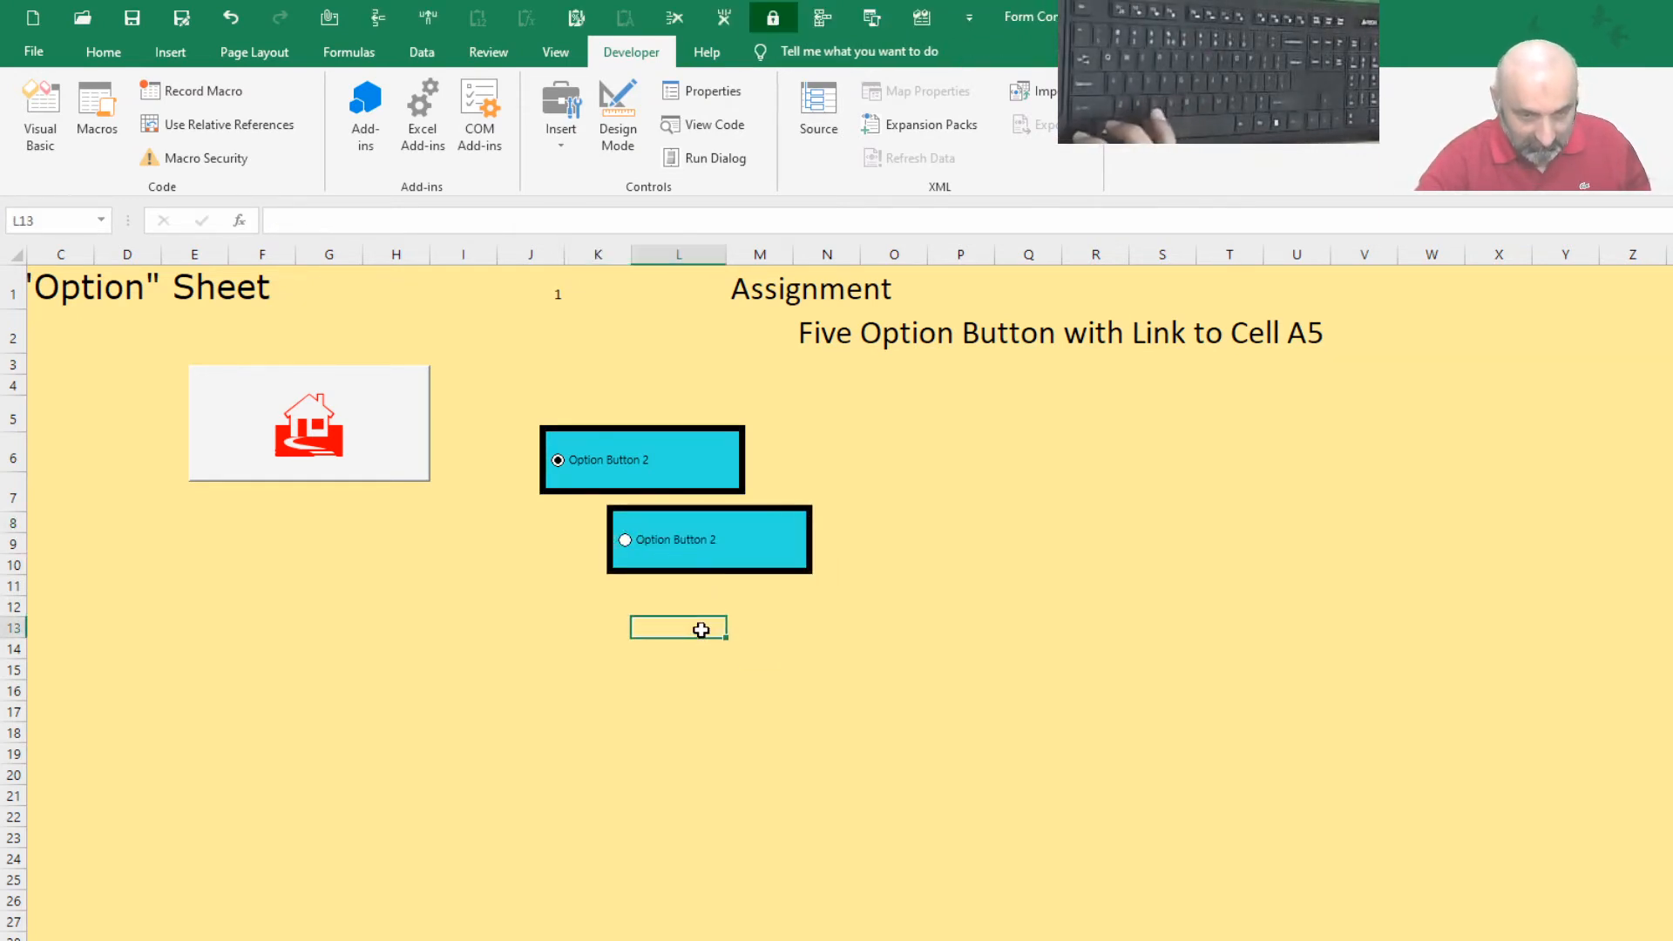
{"action": "key", "text": "ctrl+v"}
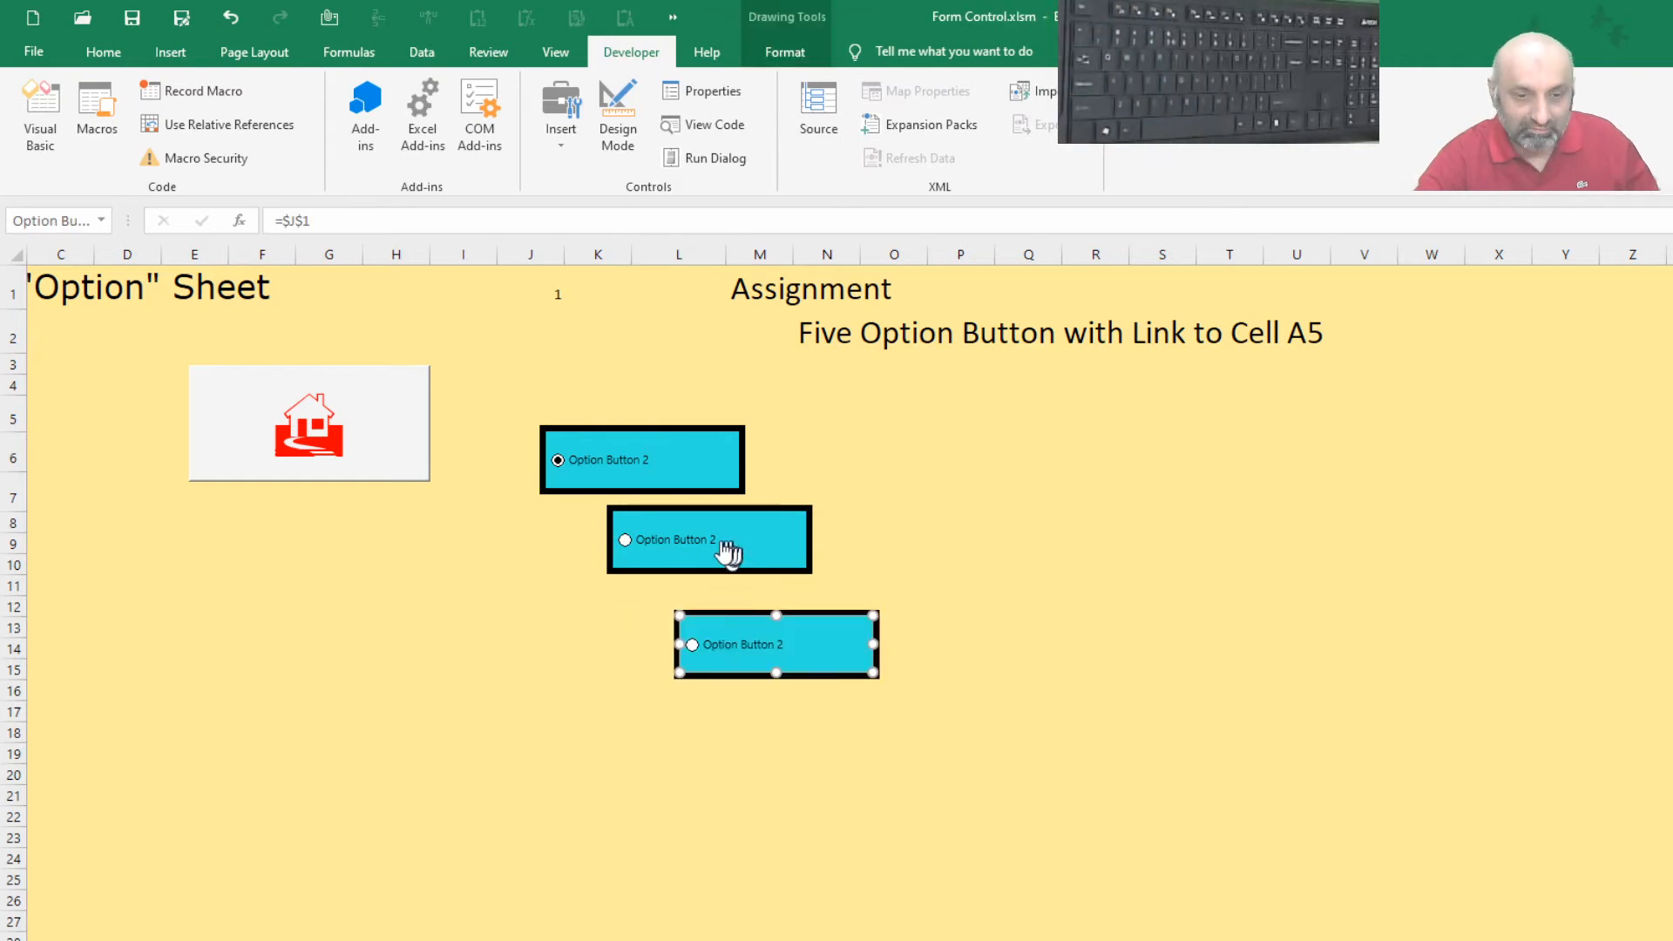
Choose the second option button, and stack both copies directly beneath the original in one aligned column
{"action": "left_click", "coordinate": [730, 551]}
{"action": "right_click", "coordinate": [662, 542]}
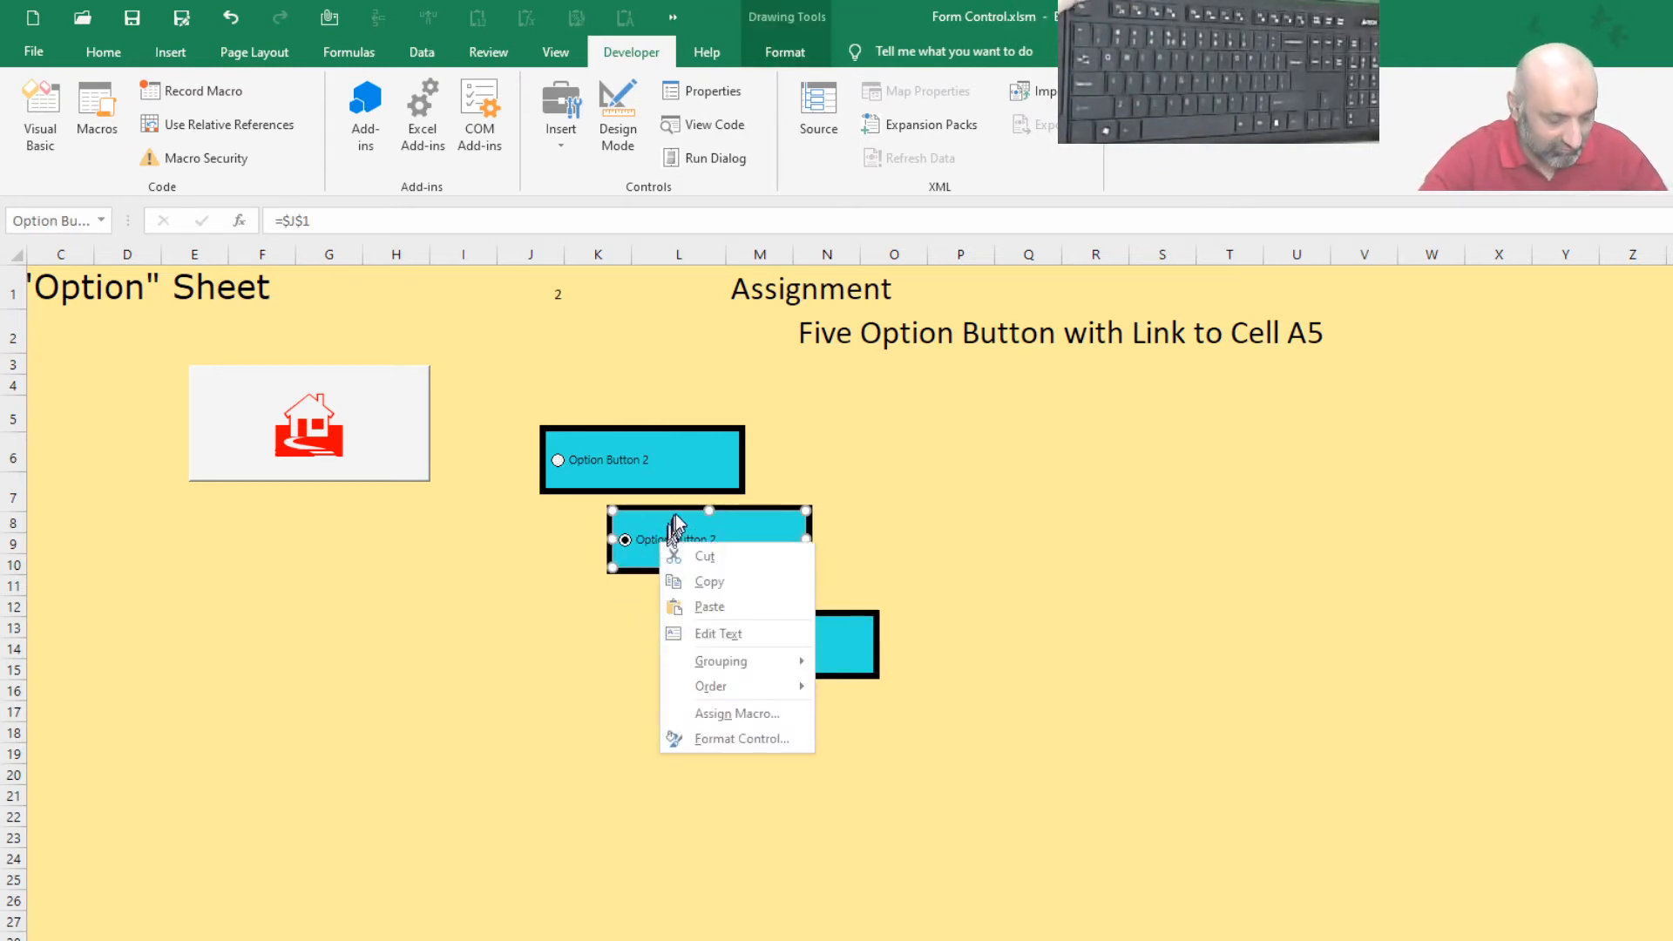
{"action": "key", "text": "Escape"}
{"action": "left_click_drag", "start_coordinate": [740, 507], "coordinate": [682, 505]}
{"action": "right_click", "coordinate": [771, 626]}
{"action": "key", "text": "Escape"}
{"action": "left_click_drag", "start_coordinate": [804, 612], "coordinate": [672, 576]}
Replace the caption of the uppermost option button with "First Option"
{"action": "right_click", "coordinate": [670, 456]}
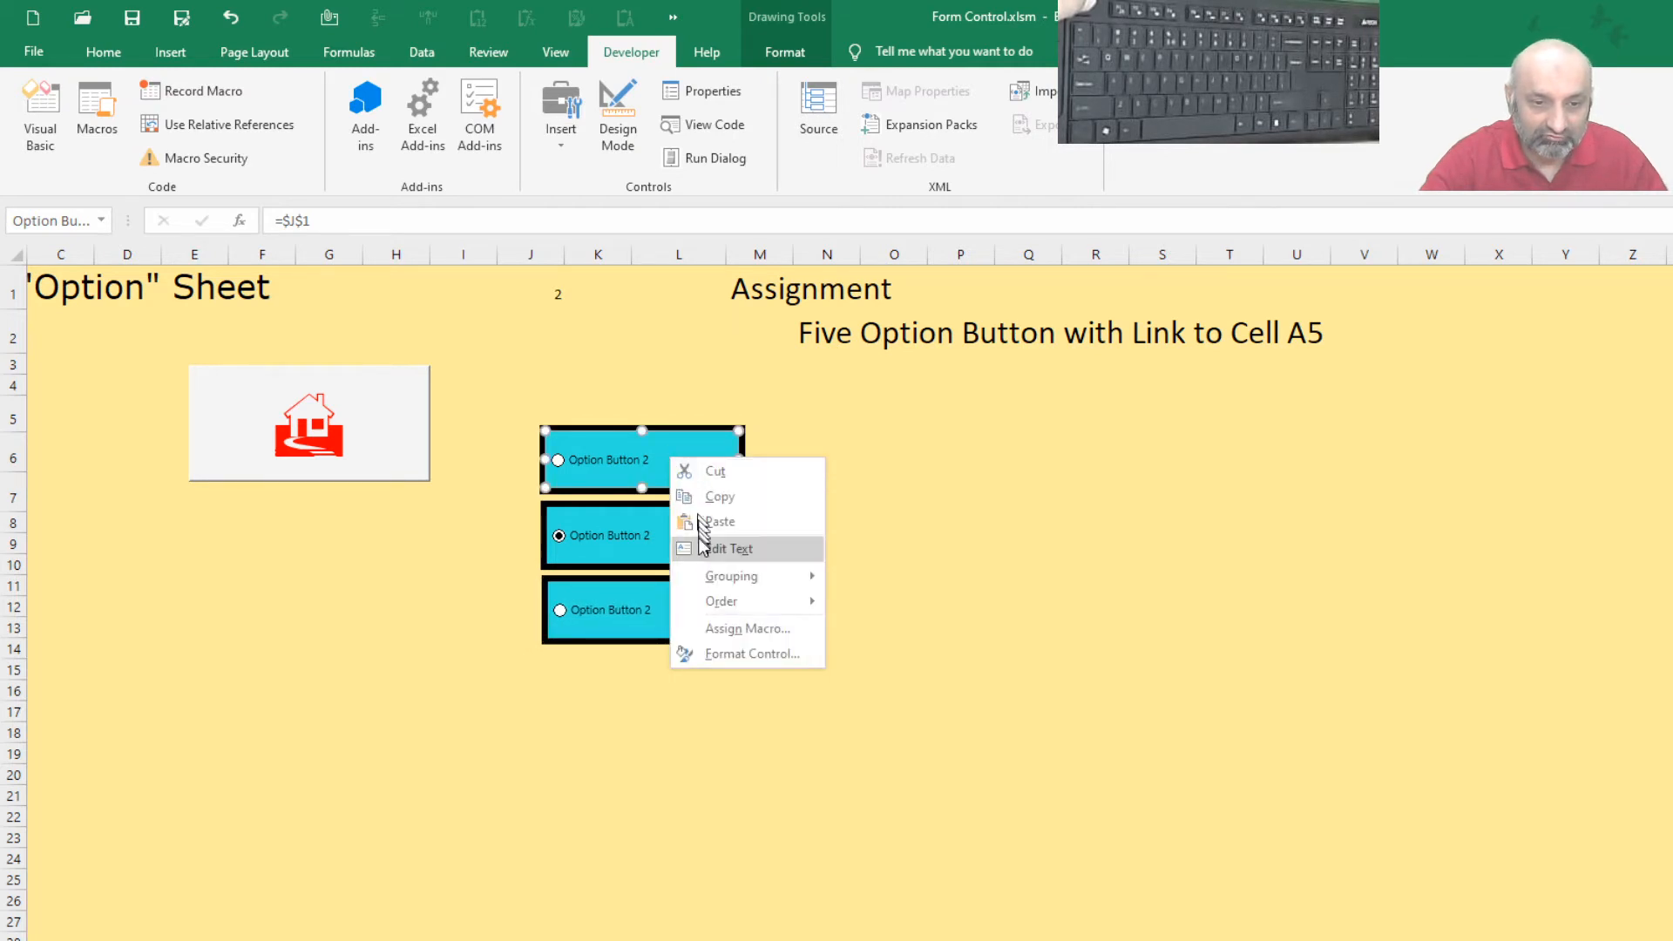
{"action": "left_click", "coordinate": [723, 548]}
{"action": "key", "text": "Delete"}
{"action": "key", "text": "Delete"}
{"action": "key", "text": "Delete"}
{"action": "key", "text": "Delete"}
{"action": "key", "text": "Delete"}
{"action": "key", "text": "Delete"}
{"action": "key", "text": "Delete"}
{"action": "key", "text": "Delete"}
{"action": "key", "text": "Delete"}
{"action": "key", "text": "Delete"}
{"action": "key", "text": "Delete"}
{"action": "key", "text": "Delete"}
{"action": "key", "text": "Delete"}
{"action": "key", "text": "Delete"}
{"action": "key", "text": "Delete"}
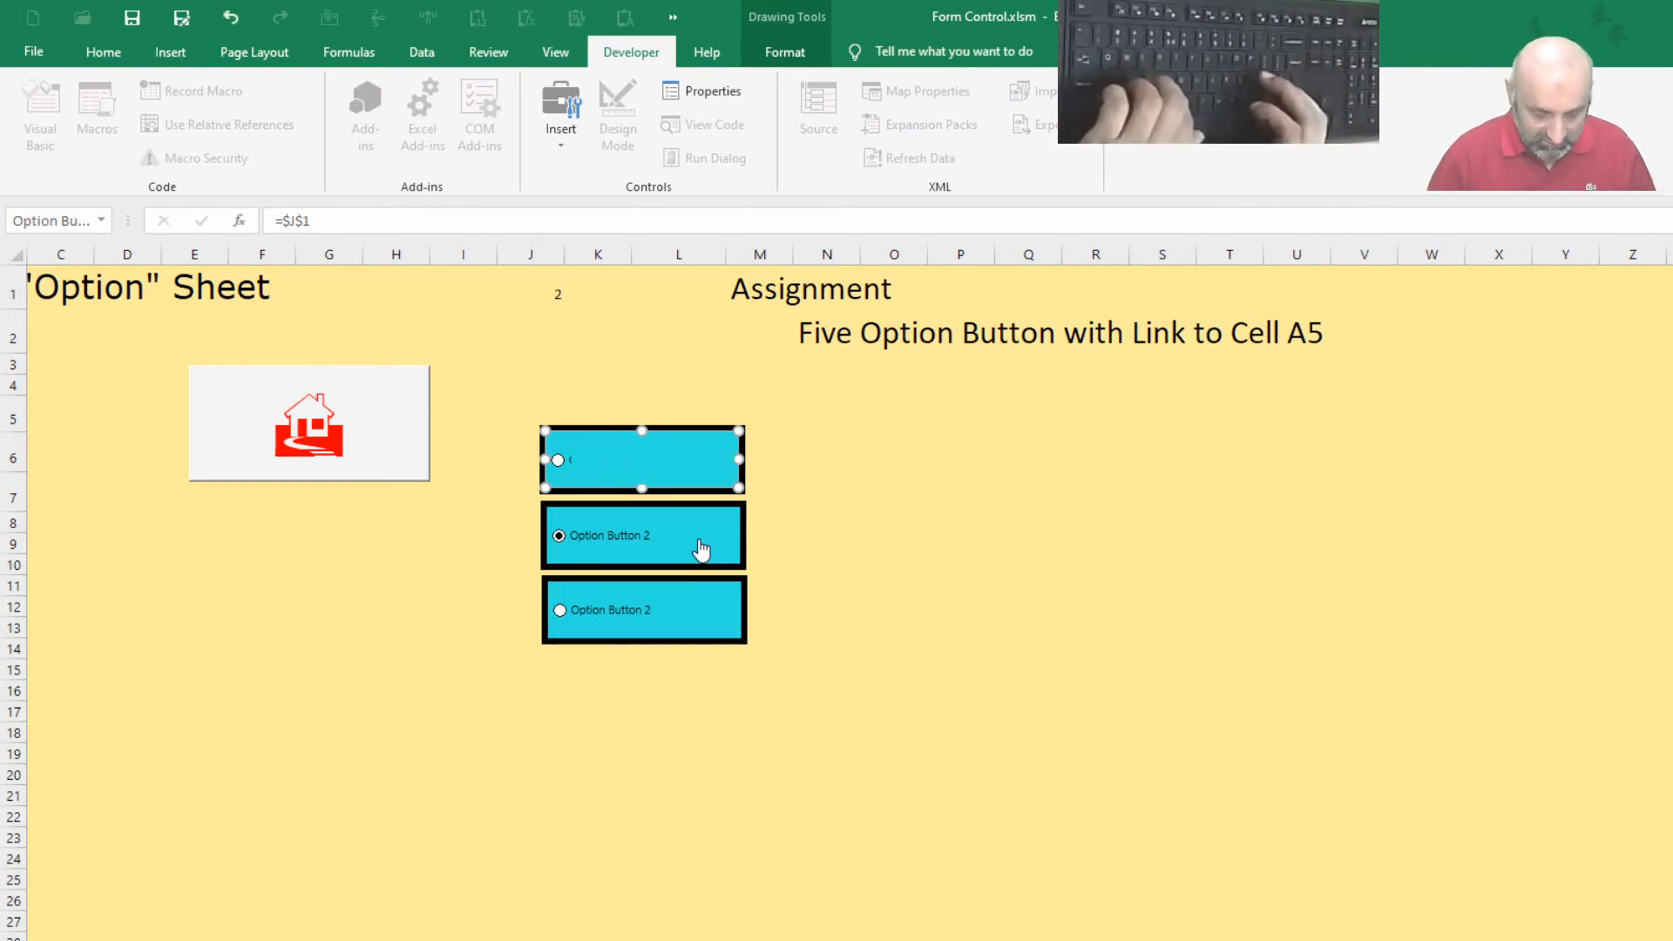
{"action": "type", "text": "First Option"}
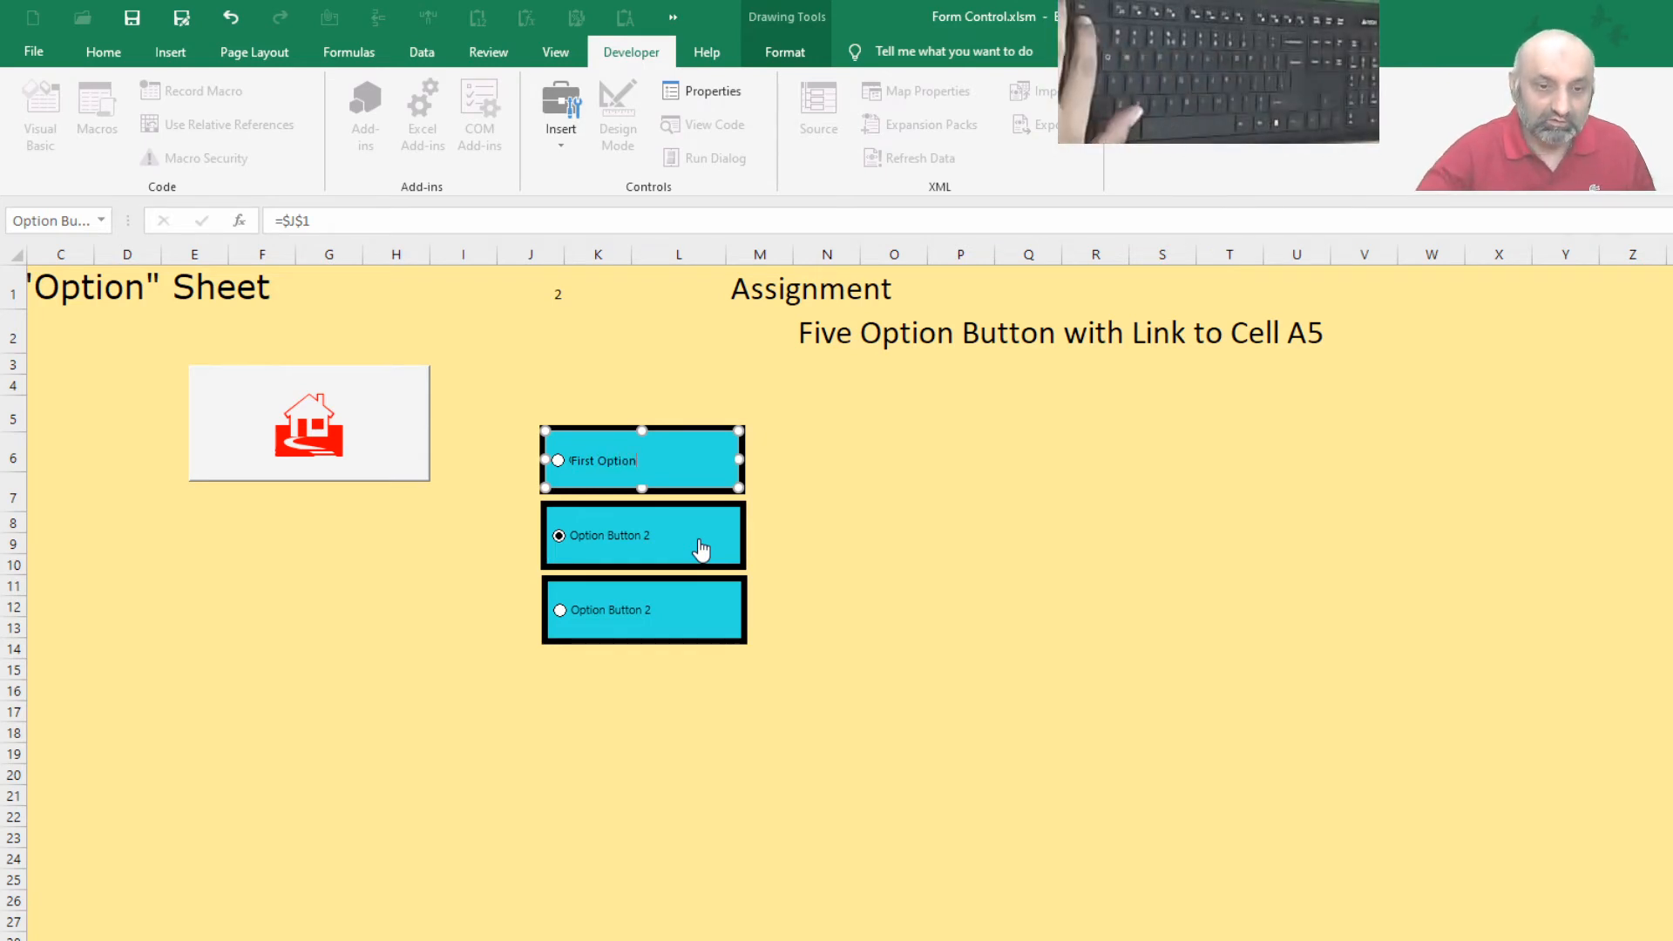
Replace the caption of the middle option button with "Second Option"
{"action": "right_click", "coordinate": [604, 528]}
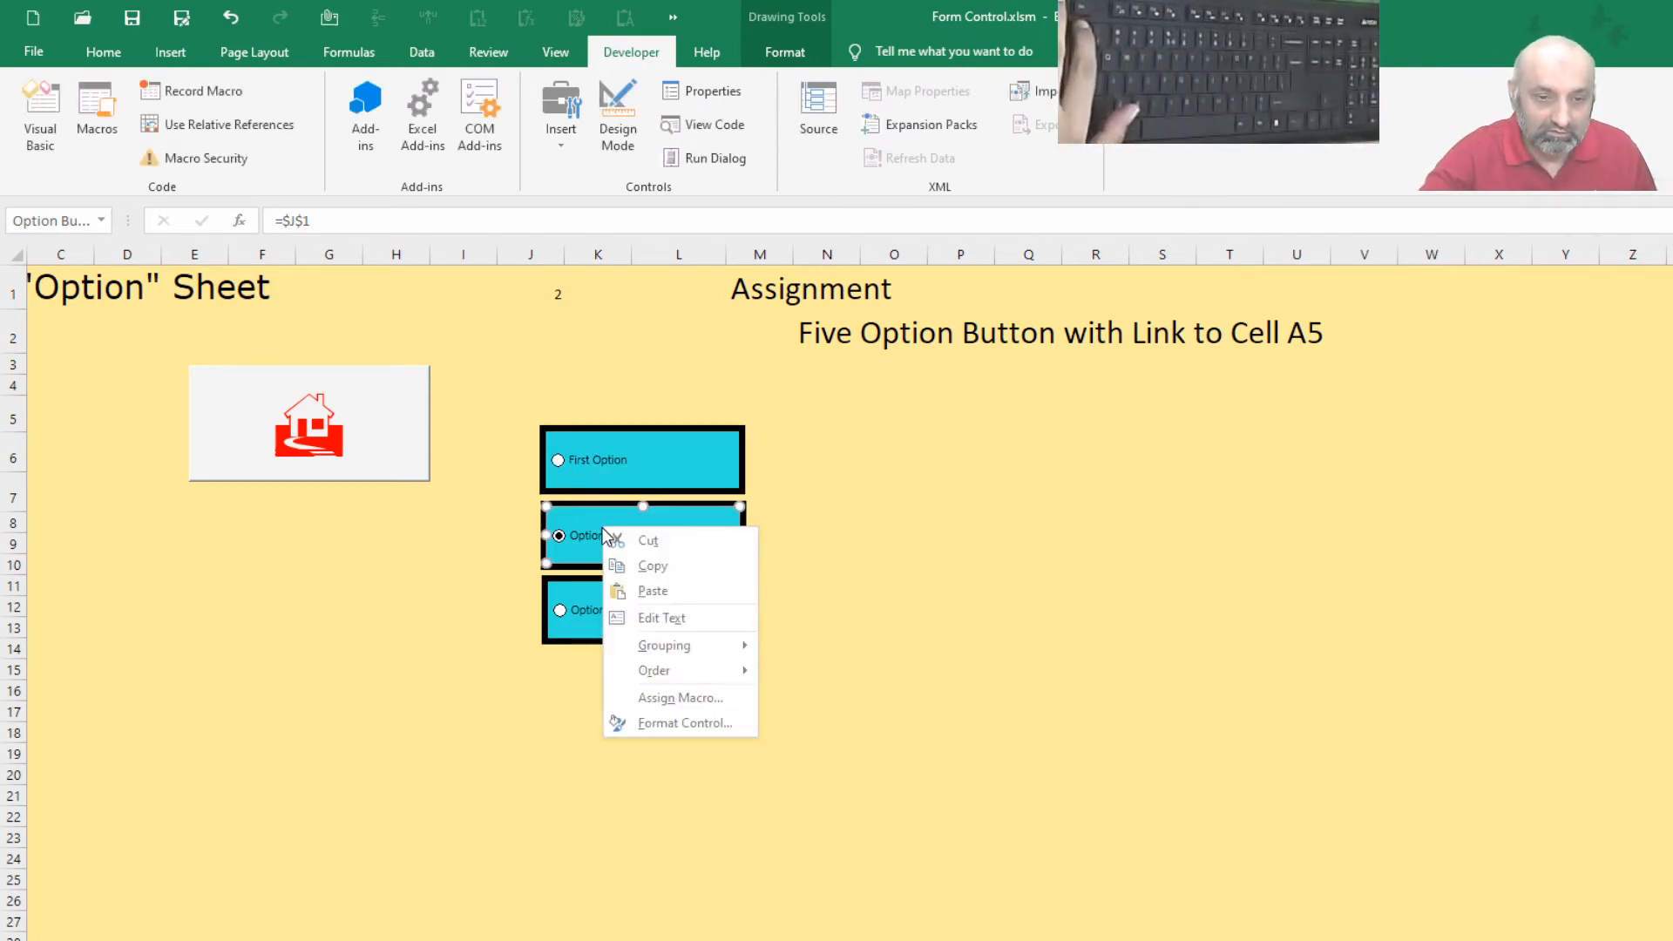
{"action": "left_click", "coordinate": [629, 625]}
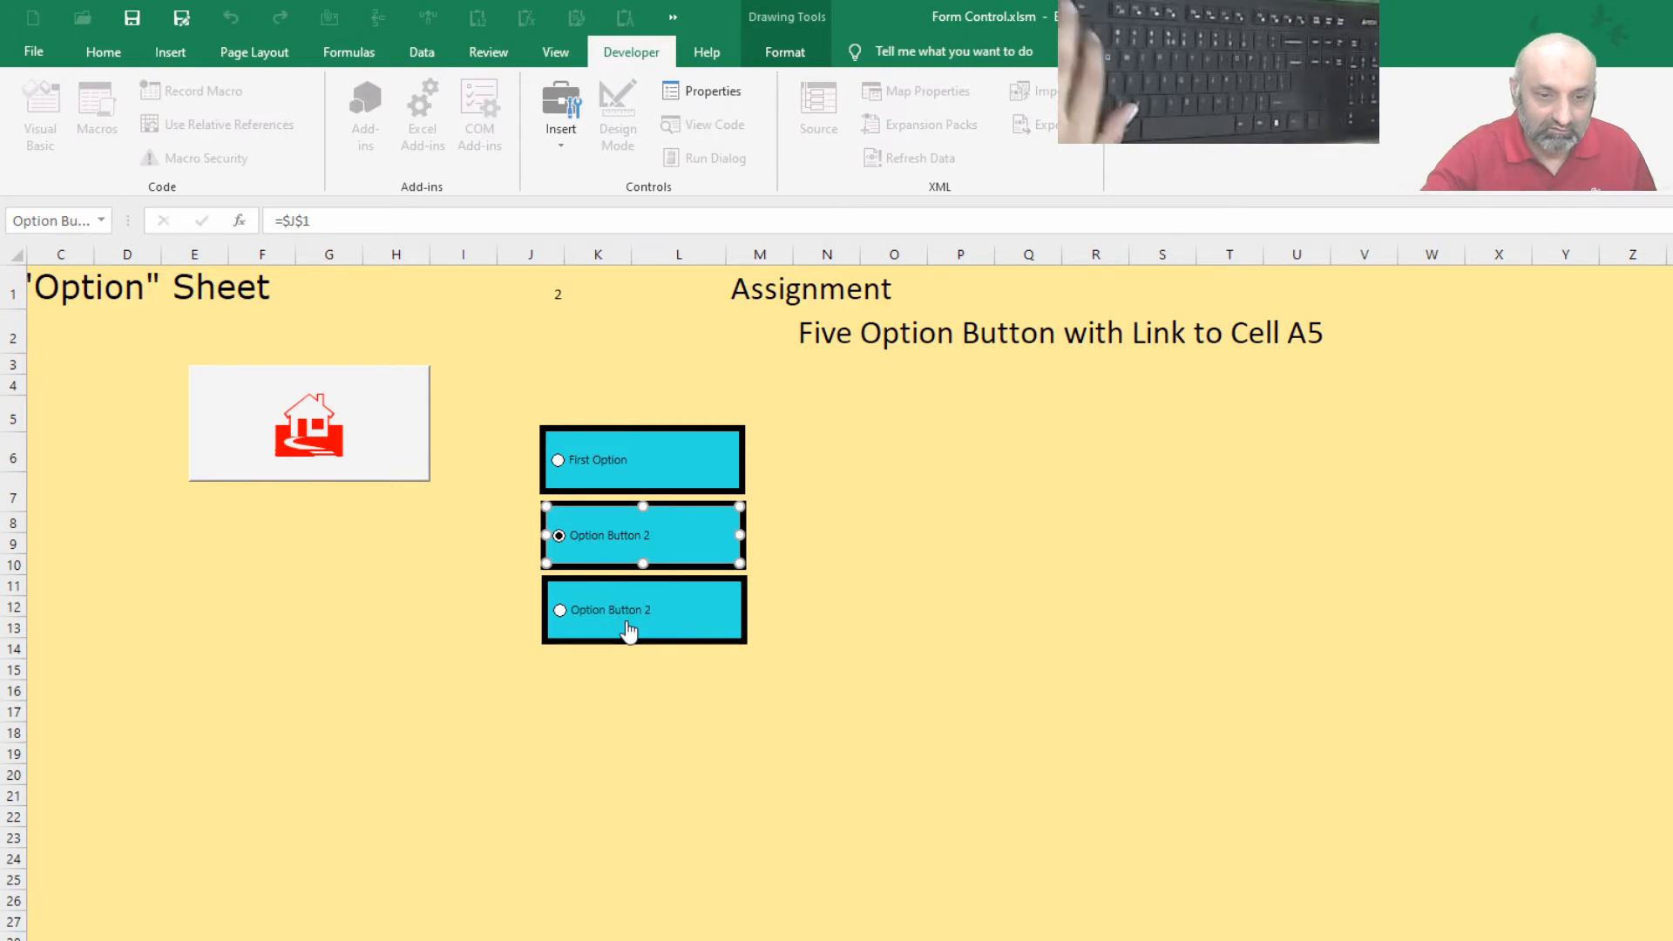
{"action": "key", "text": "Delete"}
{"action": "key", "text": "Delete"}
{"action": "key", "text": "Delete"}
{"action": "key", "text": "Delete"}
{"action": "key", "text": "Delete"}
{"action": "key", "text": "Delete"}
{"action": "key", "text": "Delete"}
{"action": "key", "text": "Delete"}
{"action": "key", "text": "Delete"}
{"action": "key", "text": "Delete"}
{"action": "key", "text": "Delete"}
{"action": "key", "text": "Delete"}
{"action": "key", "text": "Delete"}
{"action": "key", "text": "Delete"}
{"action": "key", "text": "Delete"}
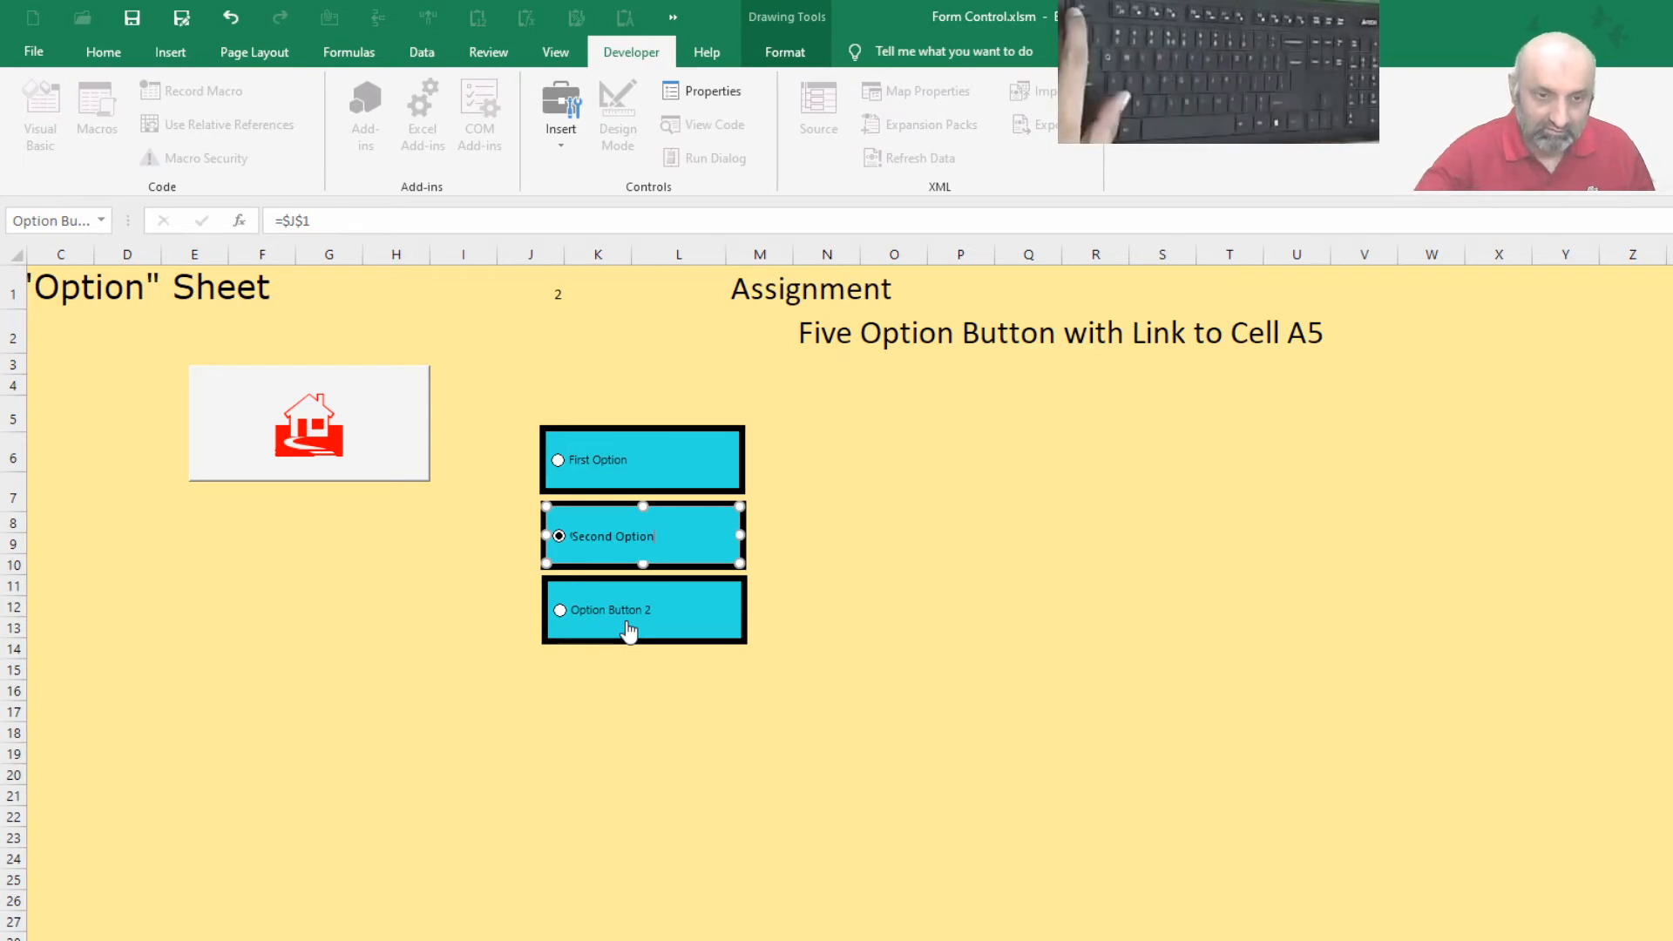
Replace the caption of the lowest option button with "Last Option"
{"action": "right_click", "coordinate": [627, 622]}
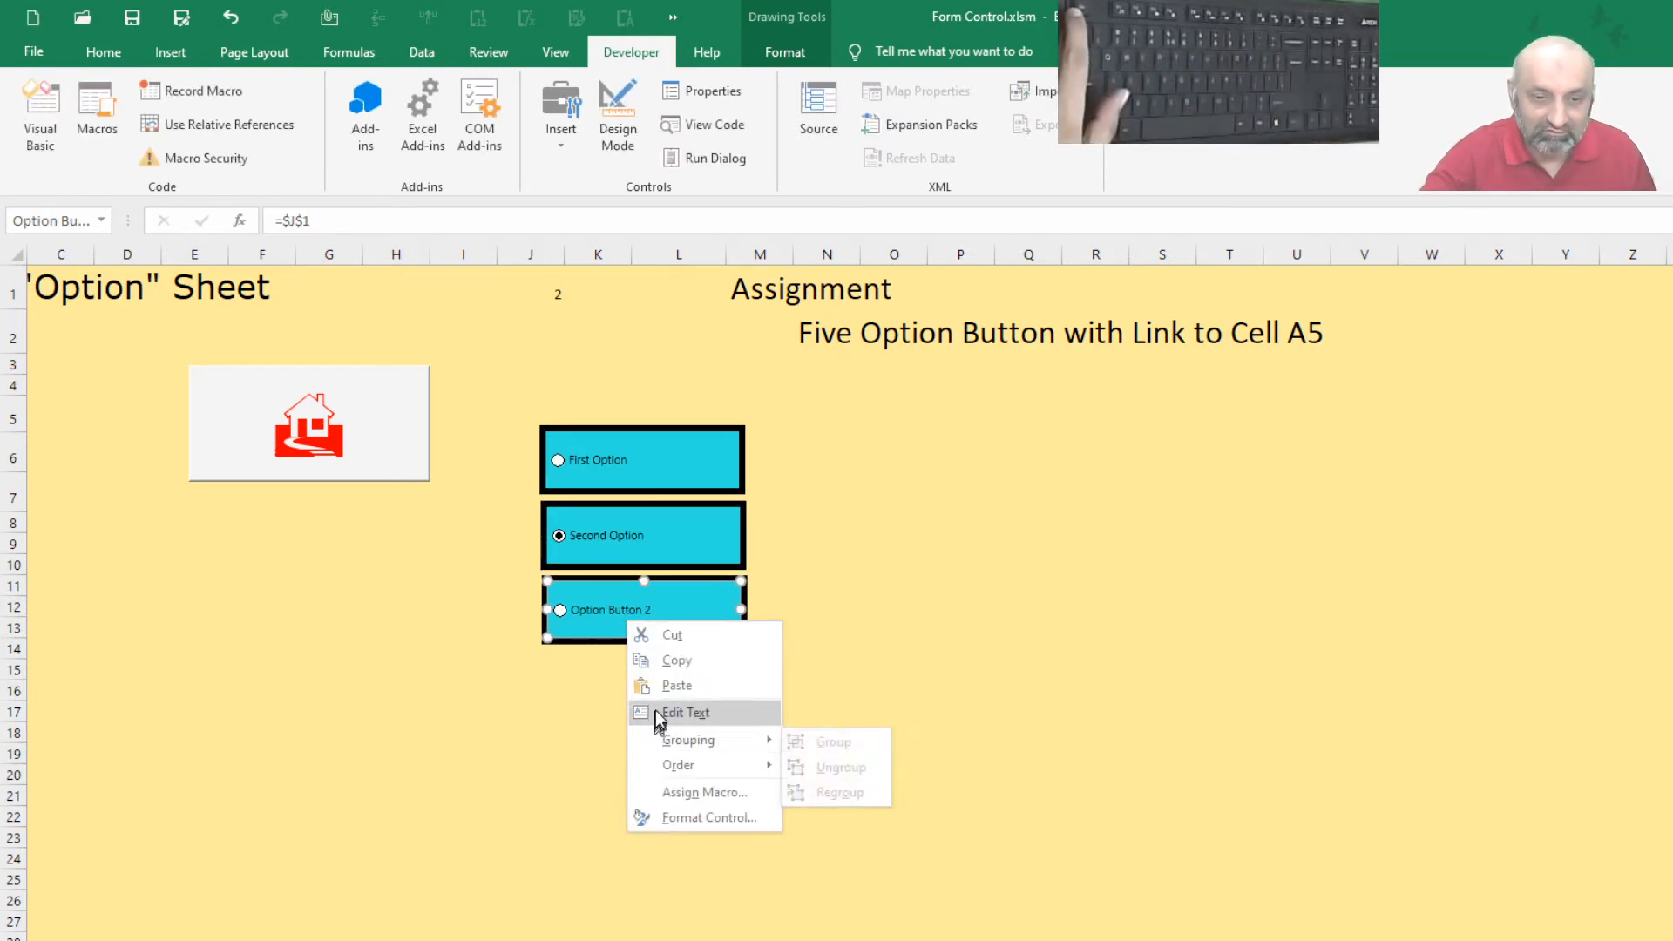
{"action": "left_click", "coordinate": [656, 711]}
{"action": "key", "text": "Delete"}
{"action": "key", "text": "Delete"}
{"action": "key", "text": "Delete"}
{"action": "key", "text": "Delete"}
{"action": "key", "text": "Delete"}
{"action": "key", "text": "Delete"}
{"action": "key", "text": "Delete"}
{"action": "key", "text": "Delete"}
{"action": "key", "text": "Delete"}
{"action": "key", "text": "Delete"}
{"action": "key", "text": "Delete"}
{"action": "key", "text": "Delete"}
{"action": "key", "text": "Delete"}
{"action": "key", "text": "Delete"}
{"action": "key", "text": "Delete"}
{"action": "type", "text": "Last Option"}
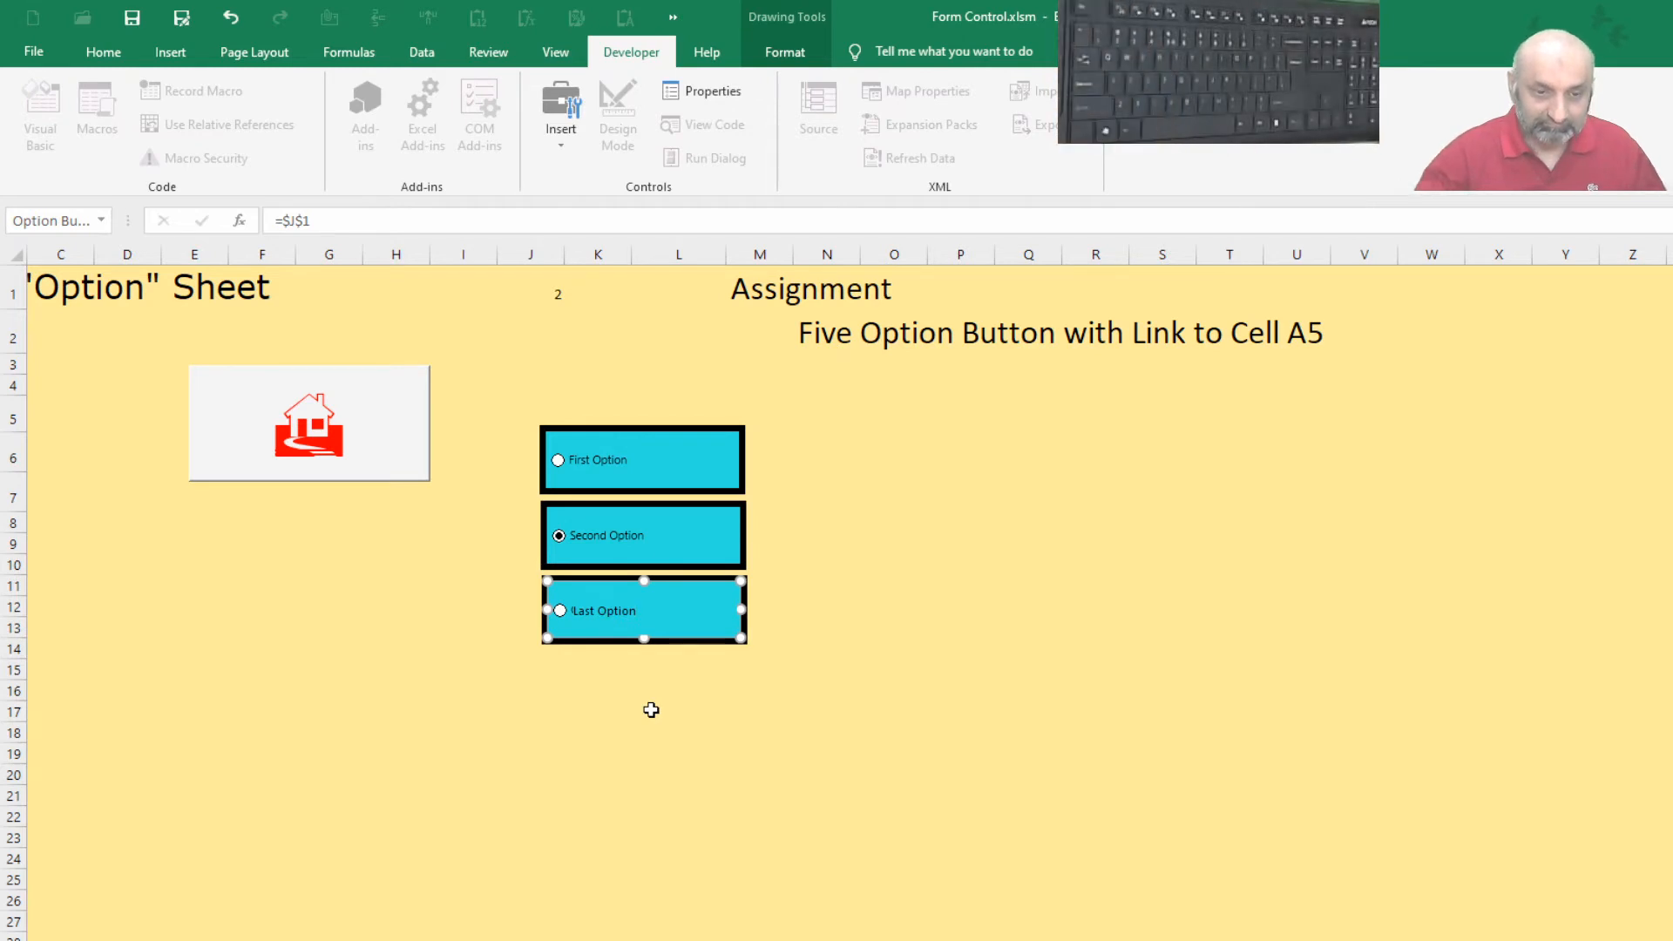
{"action": "left_click", "coordinate": [651, 710]}
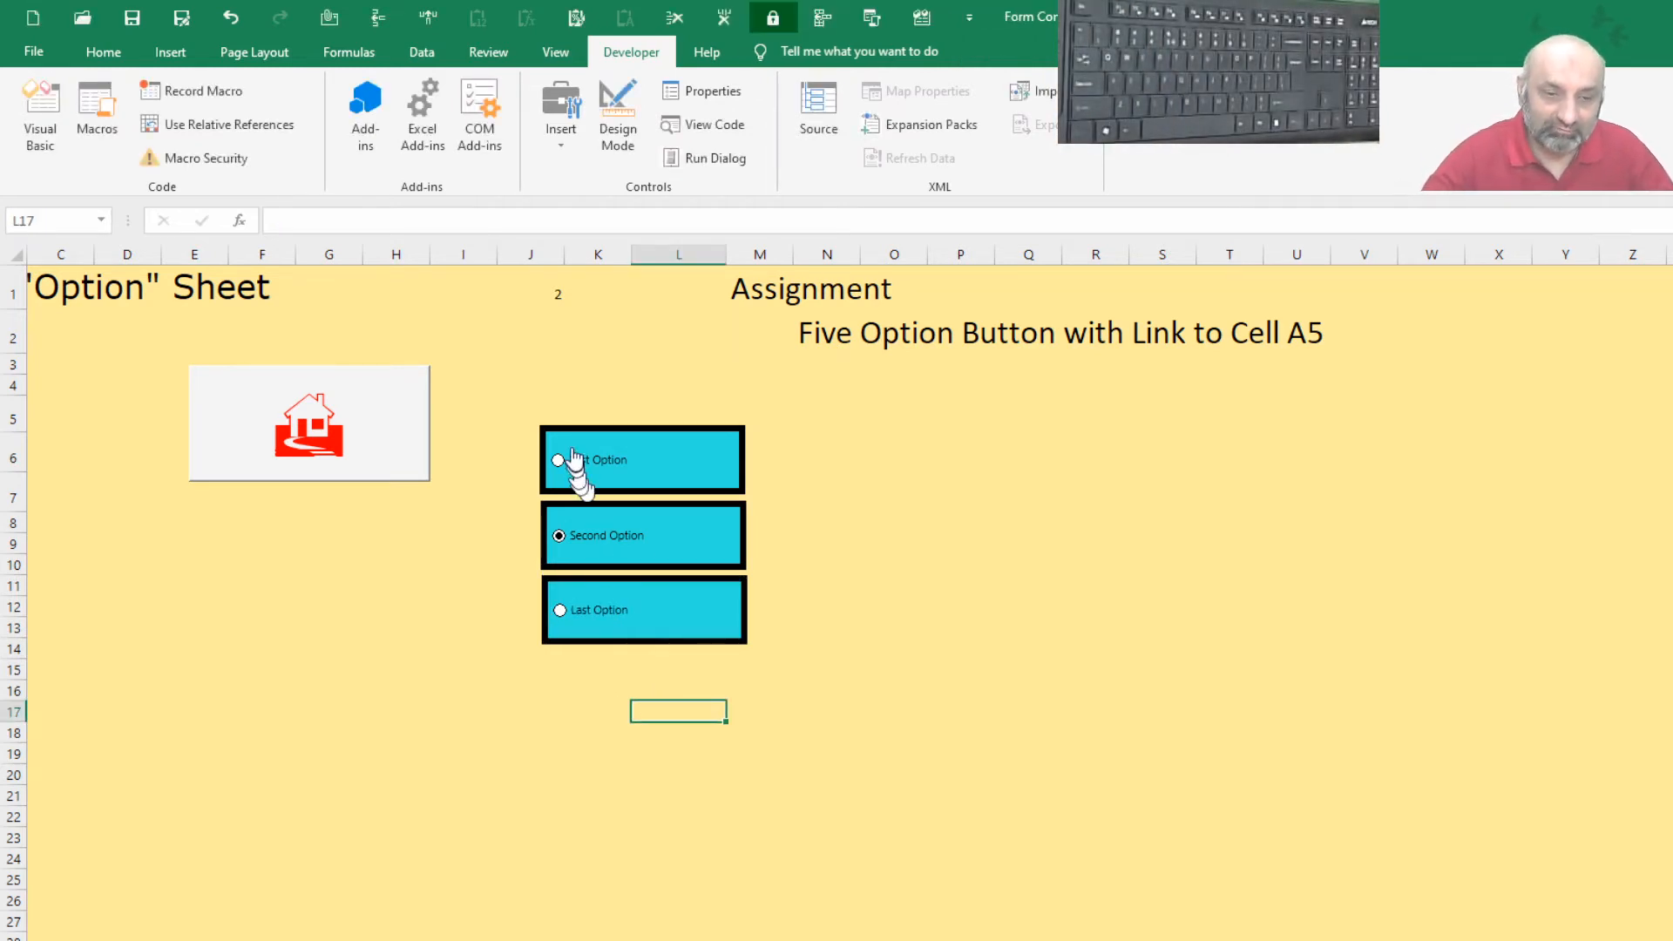
Choose the first option button and set the font size of linked cell J1 to 26
{"action": "left_click", "coordinate": [571, 477]}
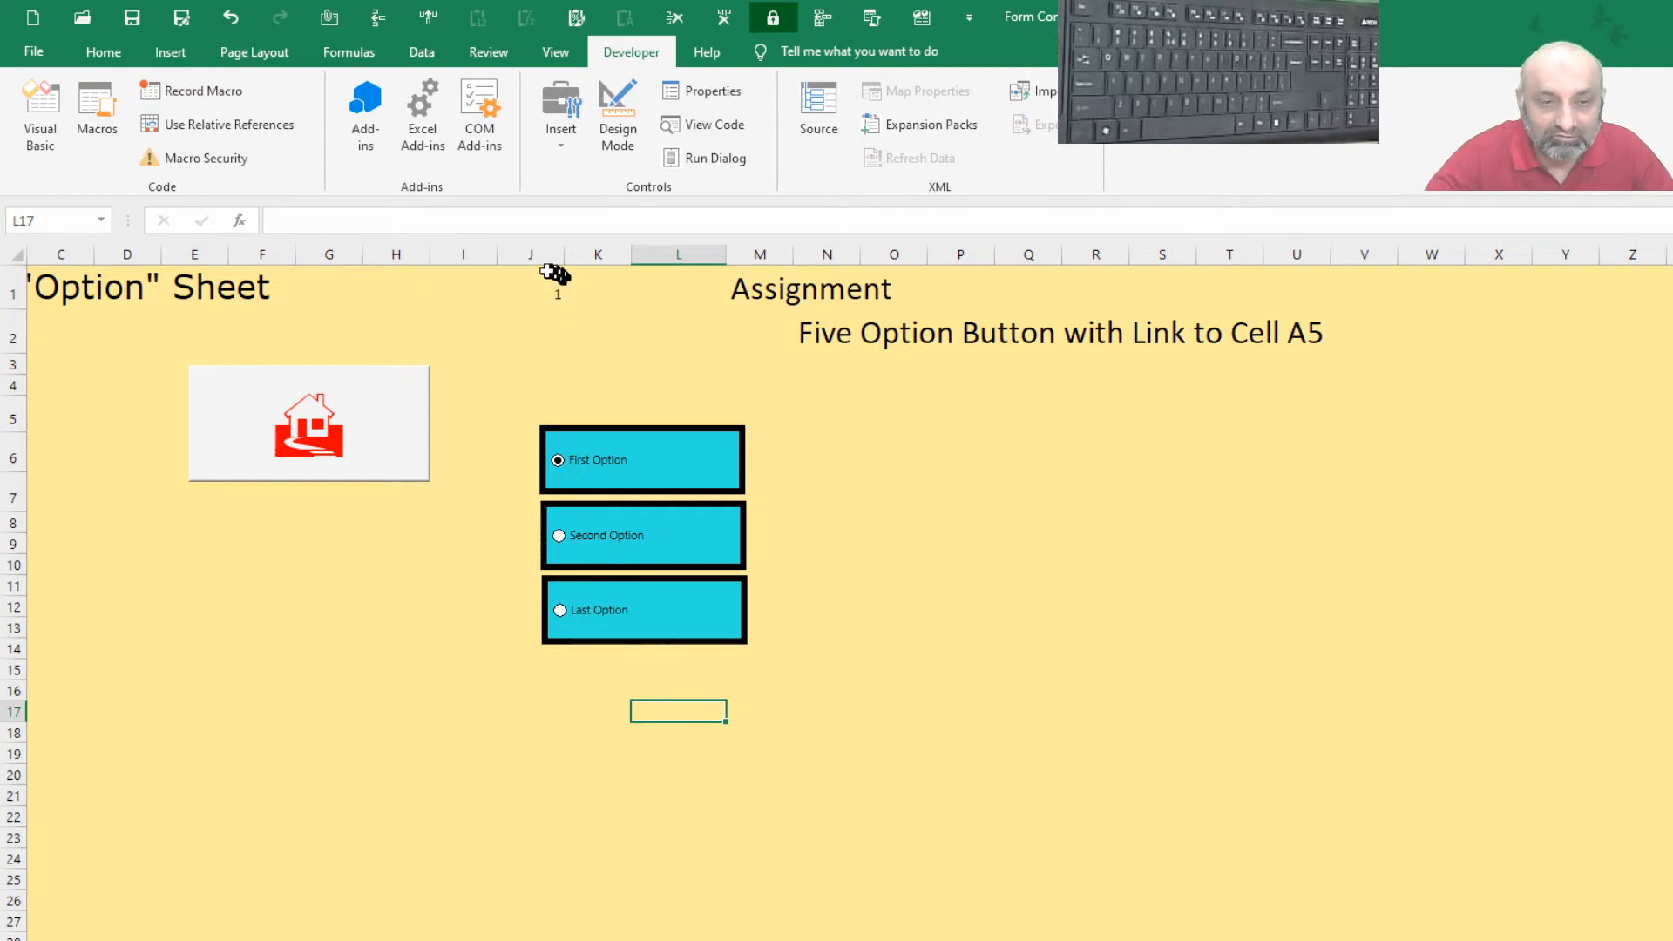
{"action": "left_click", "coordinate": [528, 290]}
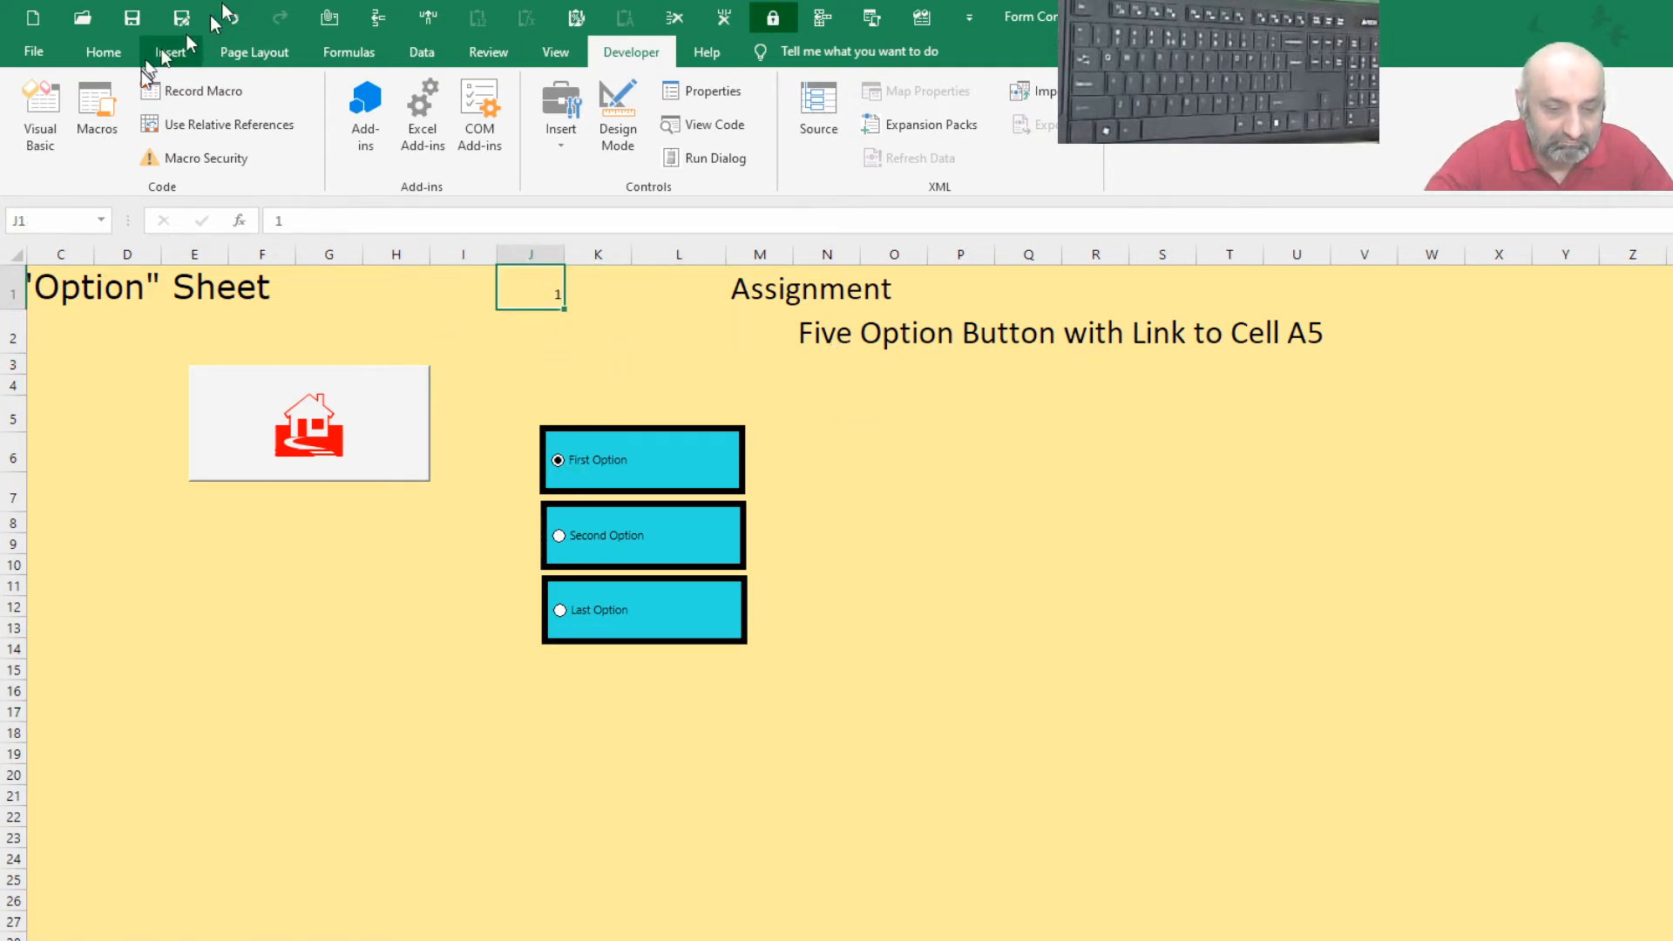
{"action": "left_click", "coordinate": [92, 50]}
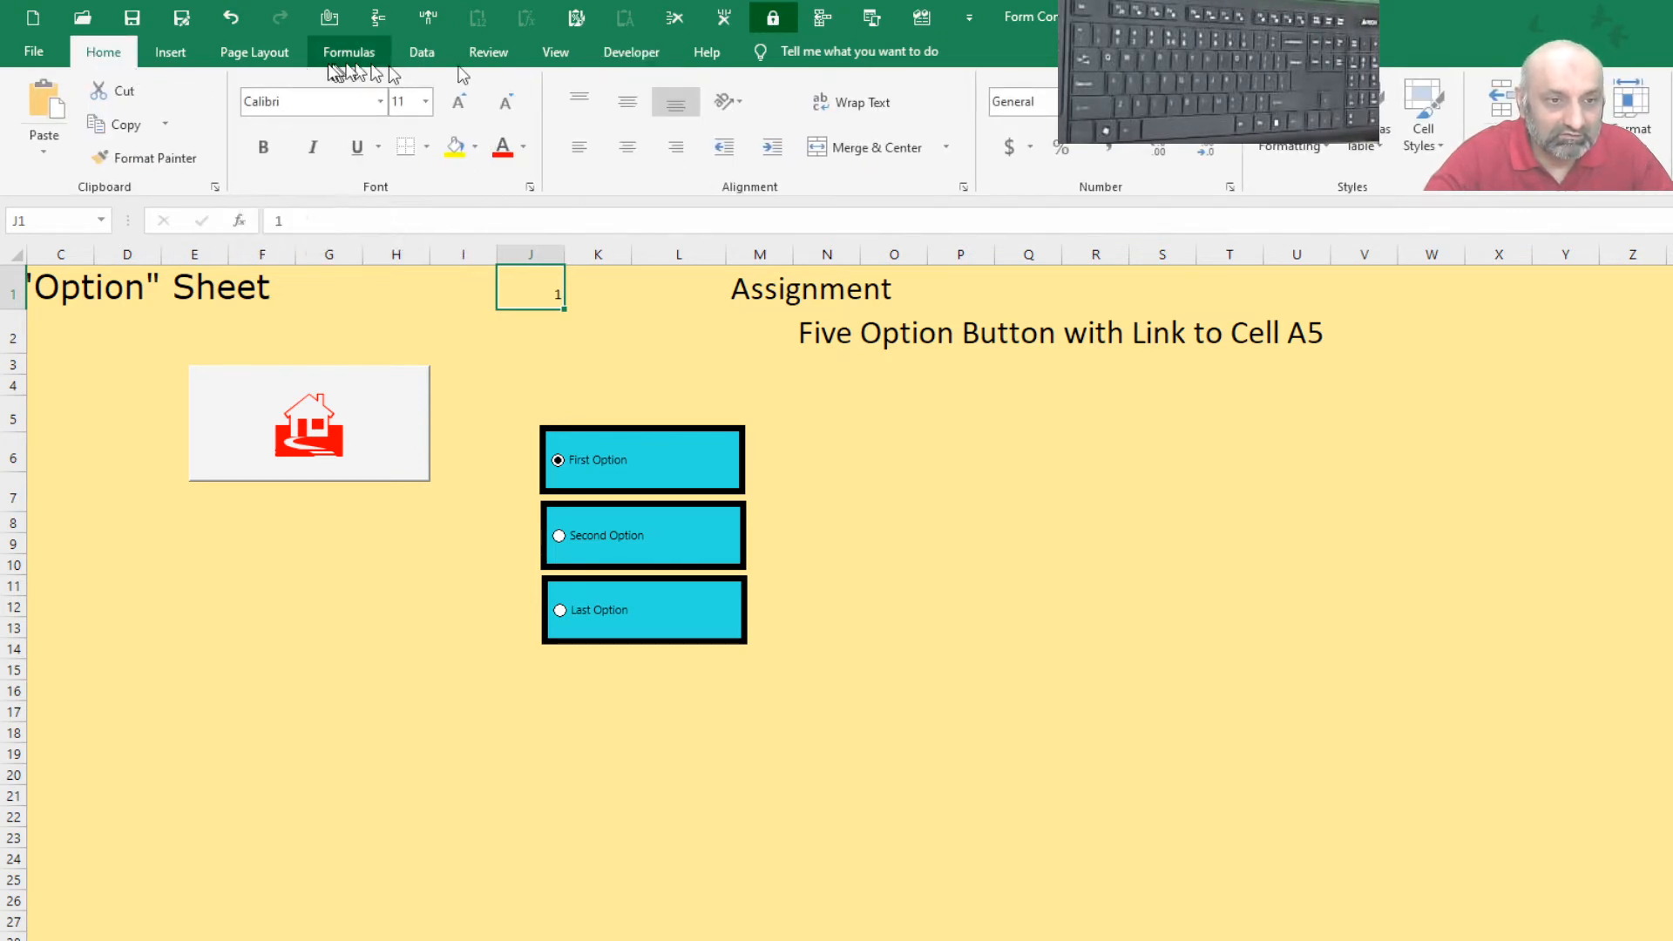
{"action": "left_click", "coordinate": [427, 103]}
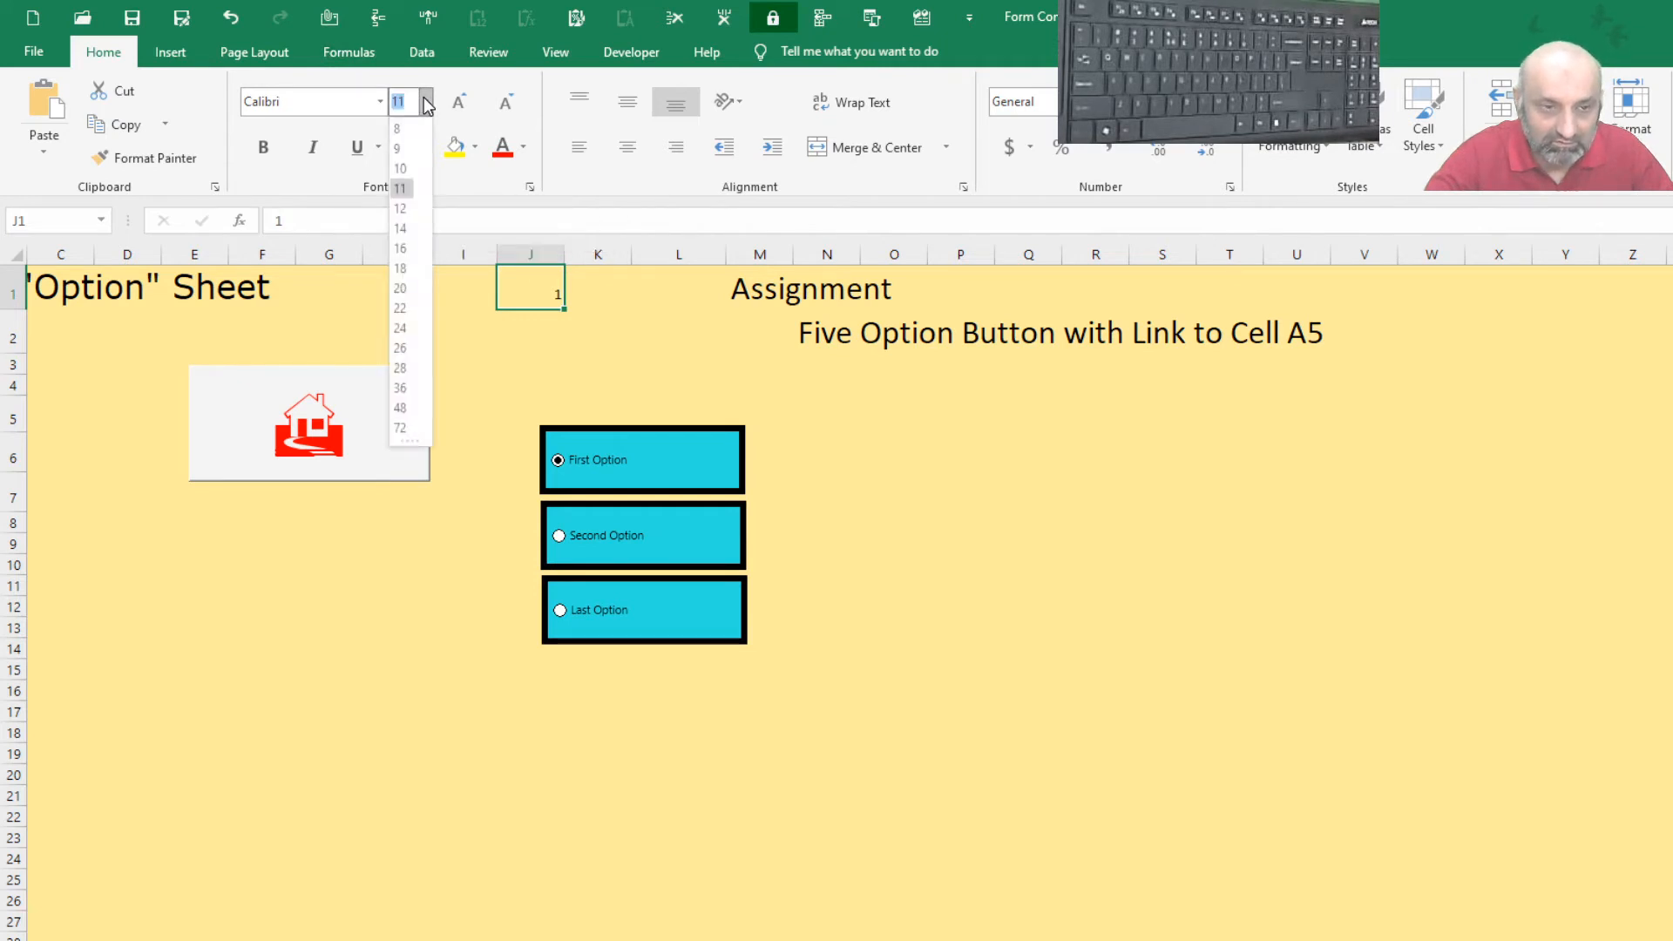
{"action": "left_click", "coordinate": [427, 103]}
{"action": "left_click", "coordinate": [427, 102]}
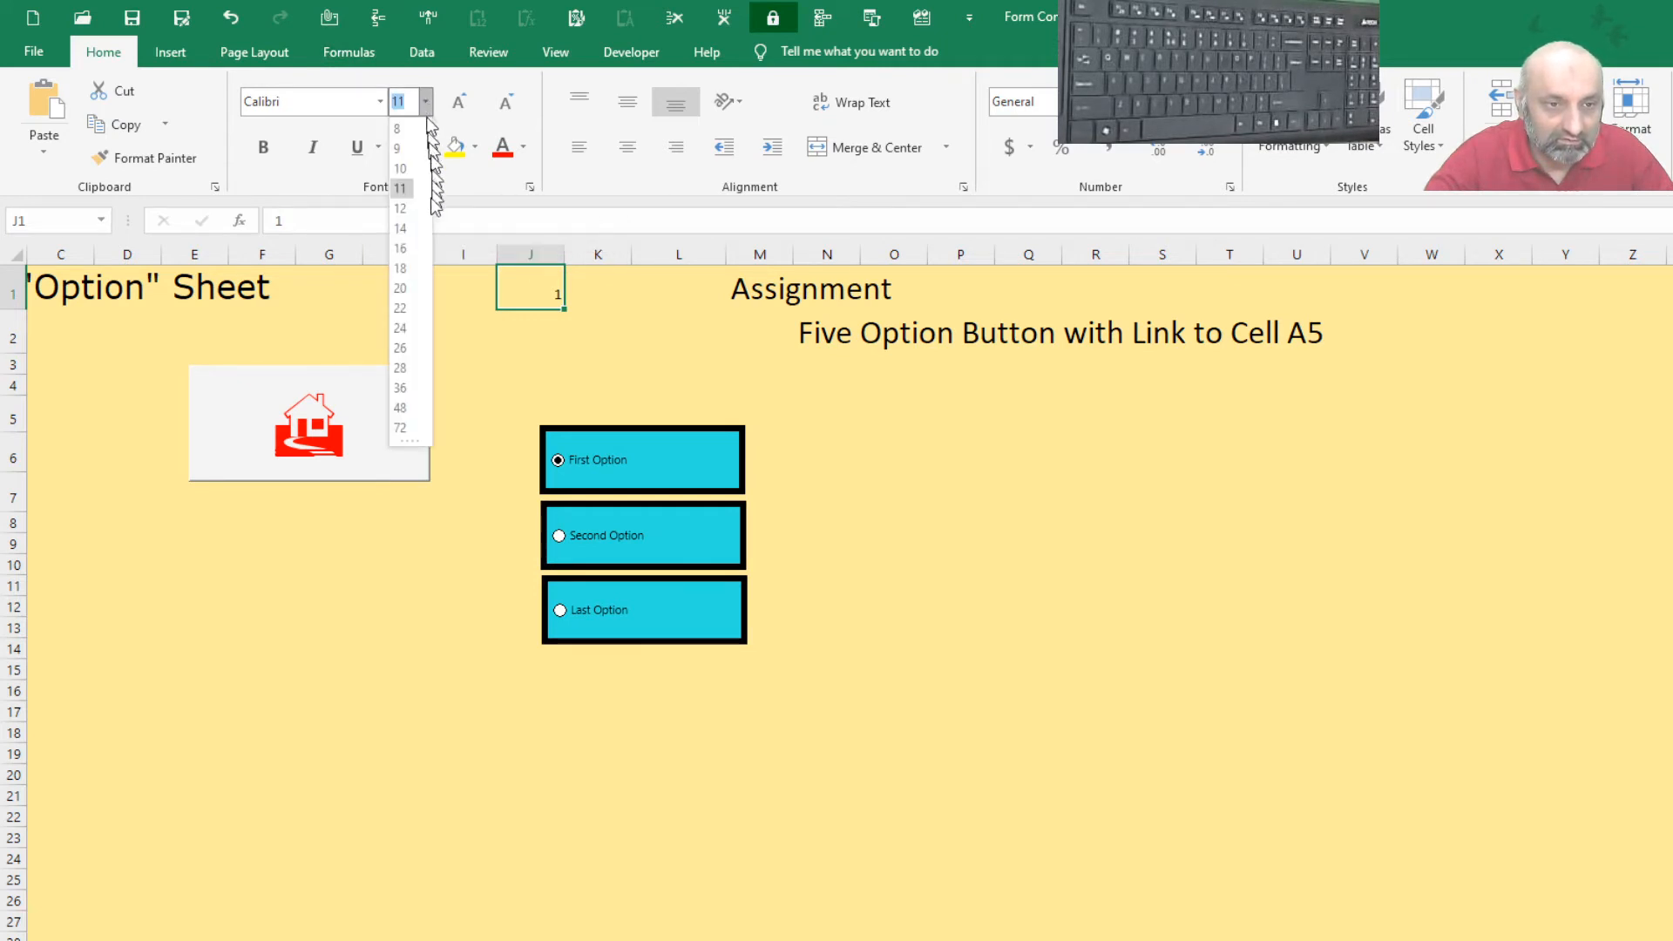
{"action": "left_click", "coordinate": [402, 348]}
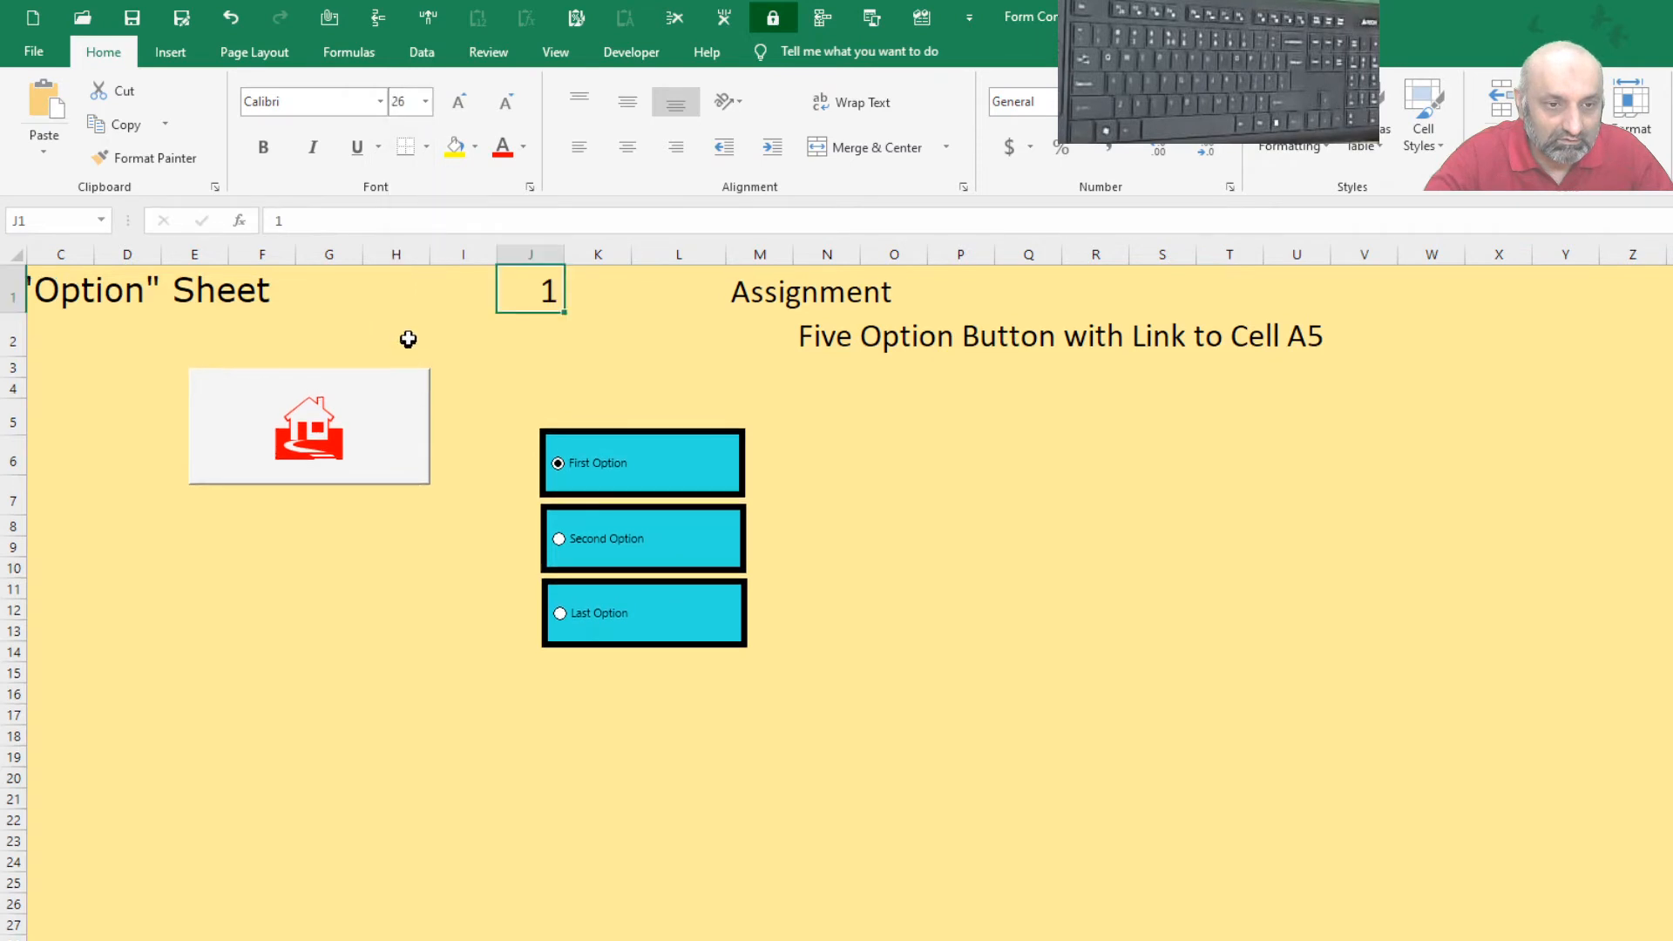
{"action": "left_click", "coordinate": [834, 578]}
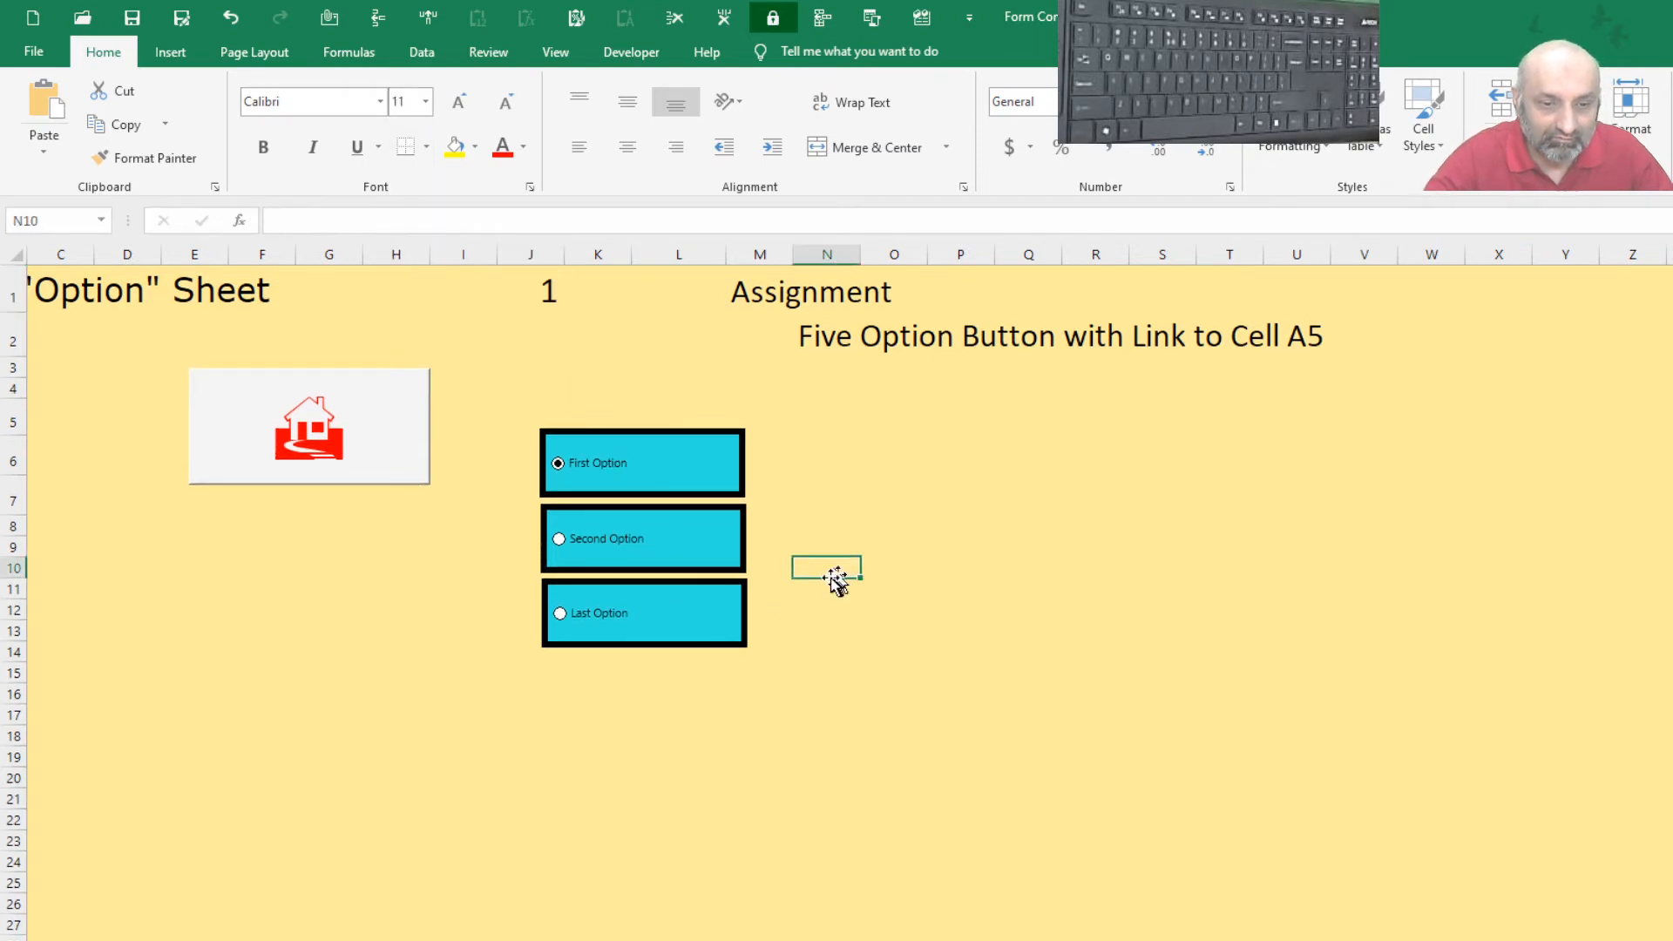
Test the three option buttons against linked cell J1 by switching among them, ending on the last option
{"action": "left_click", "coordinate": [603, 539]}
{"action": "left_click", "coordinate": [598, 478]}
{"action": "left_click", "coordinate": [597, 541]}
{"action": "left_click", "coordinate": [600, 612]}
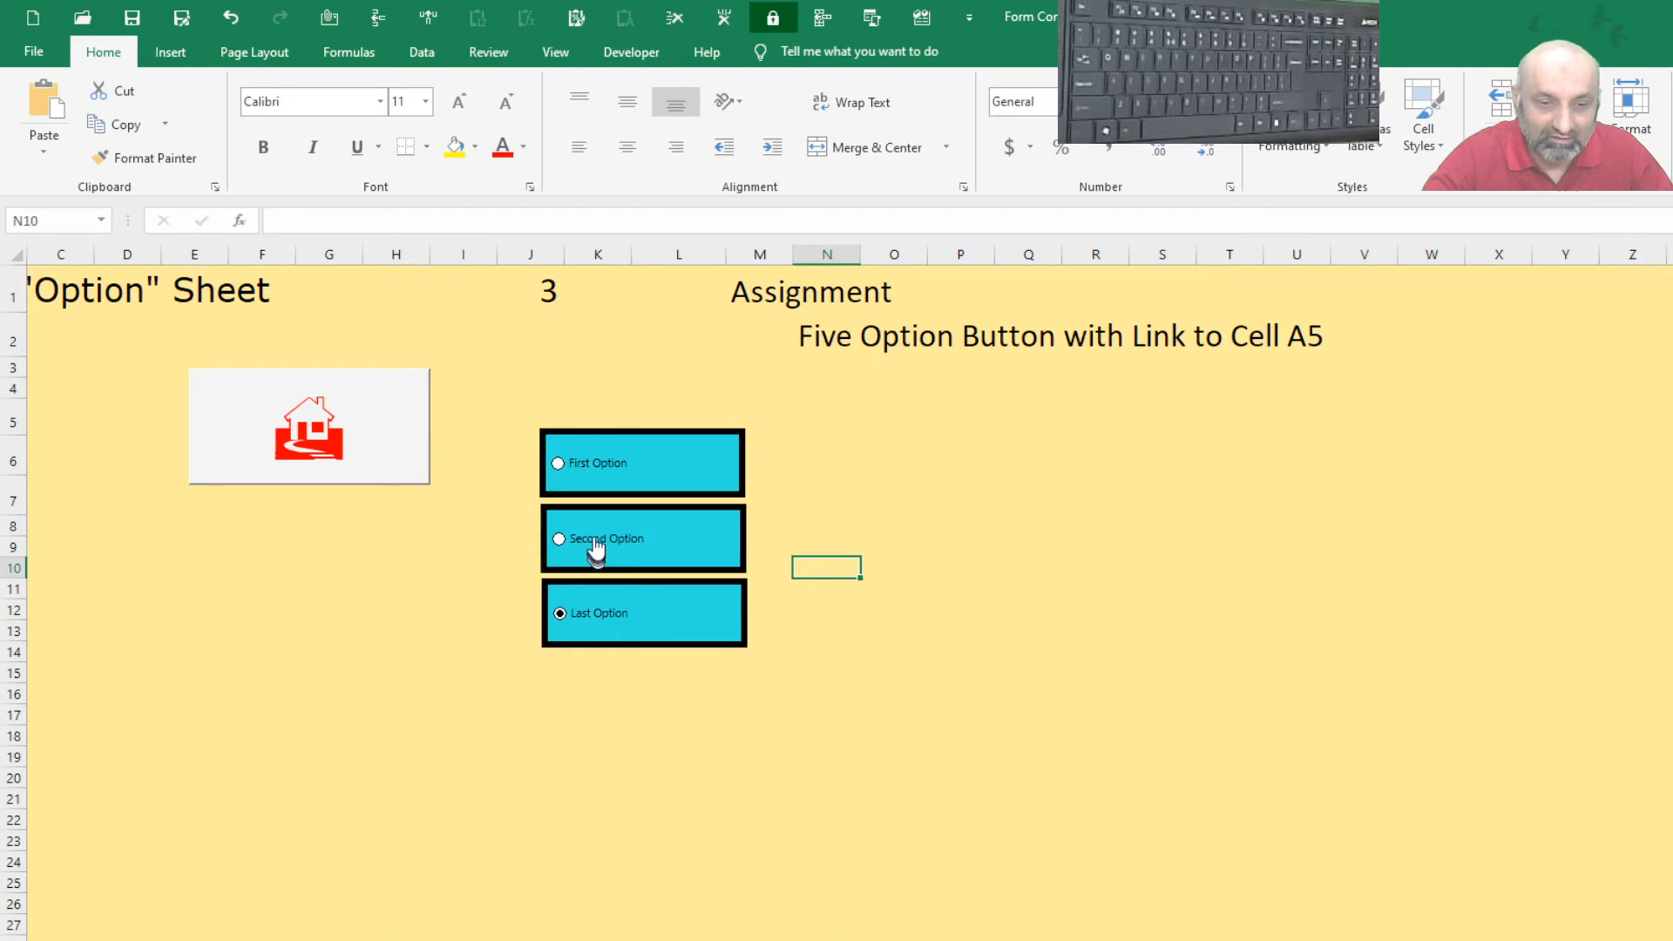
{"action": "left_click", "coordinate": [595, 548]}
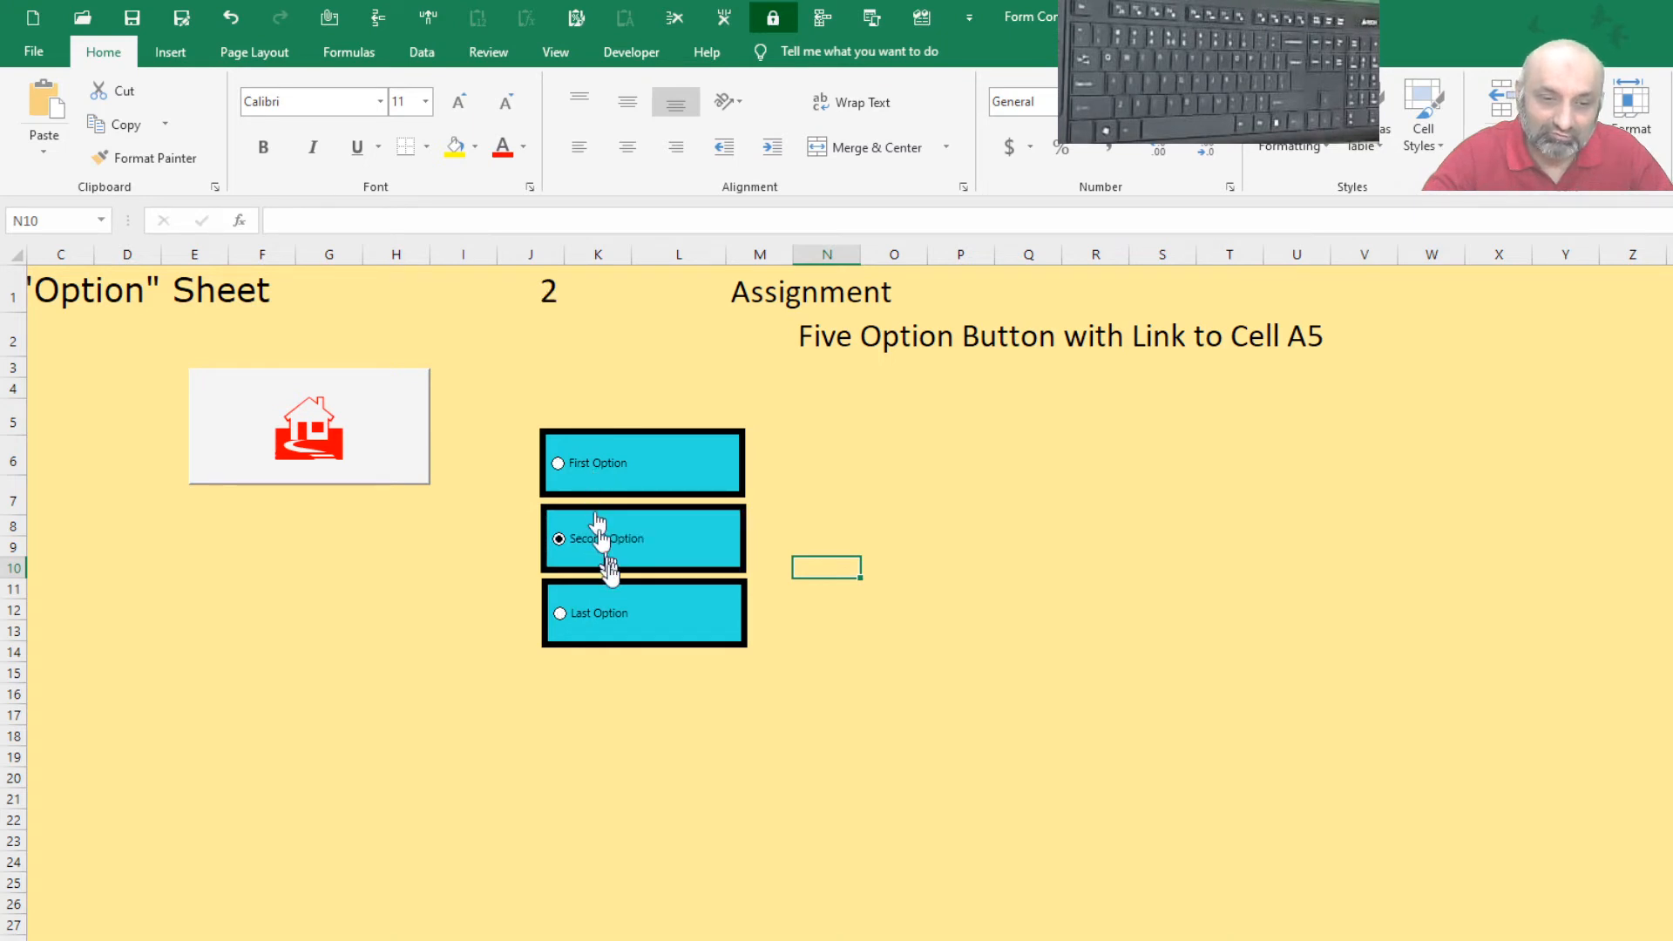
{"action": "left_click", "coordinate": [612, 615]}
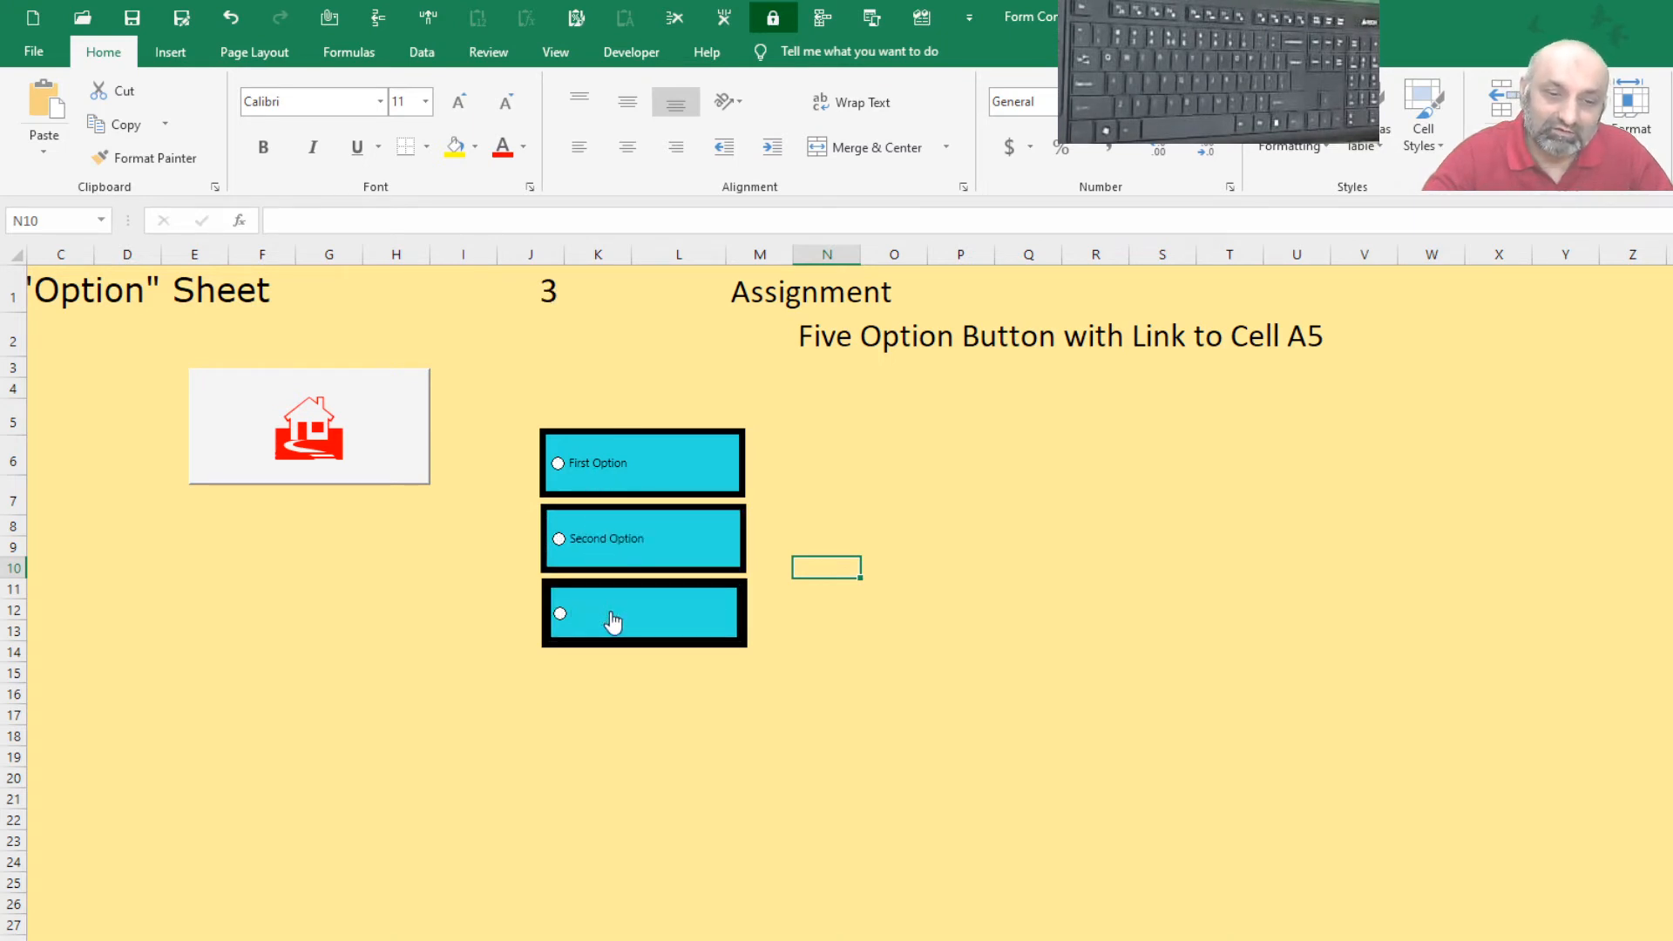
{"action": "left_click", "coordinate": [539, 288]}
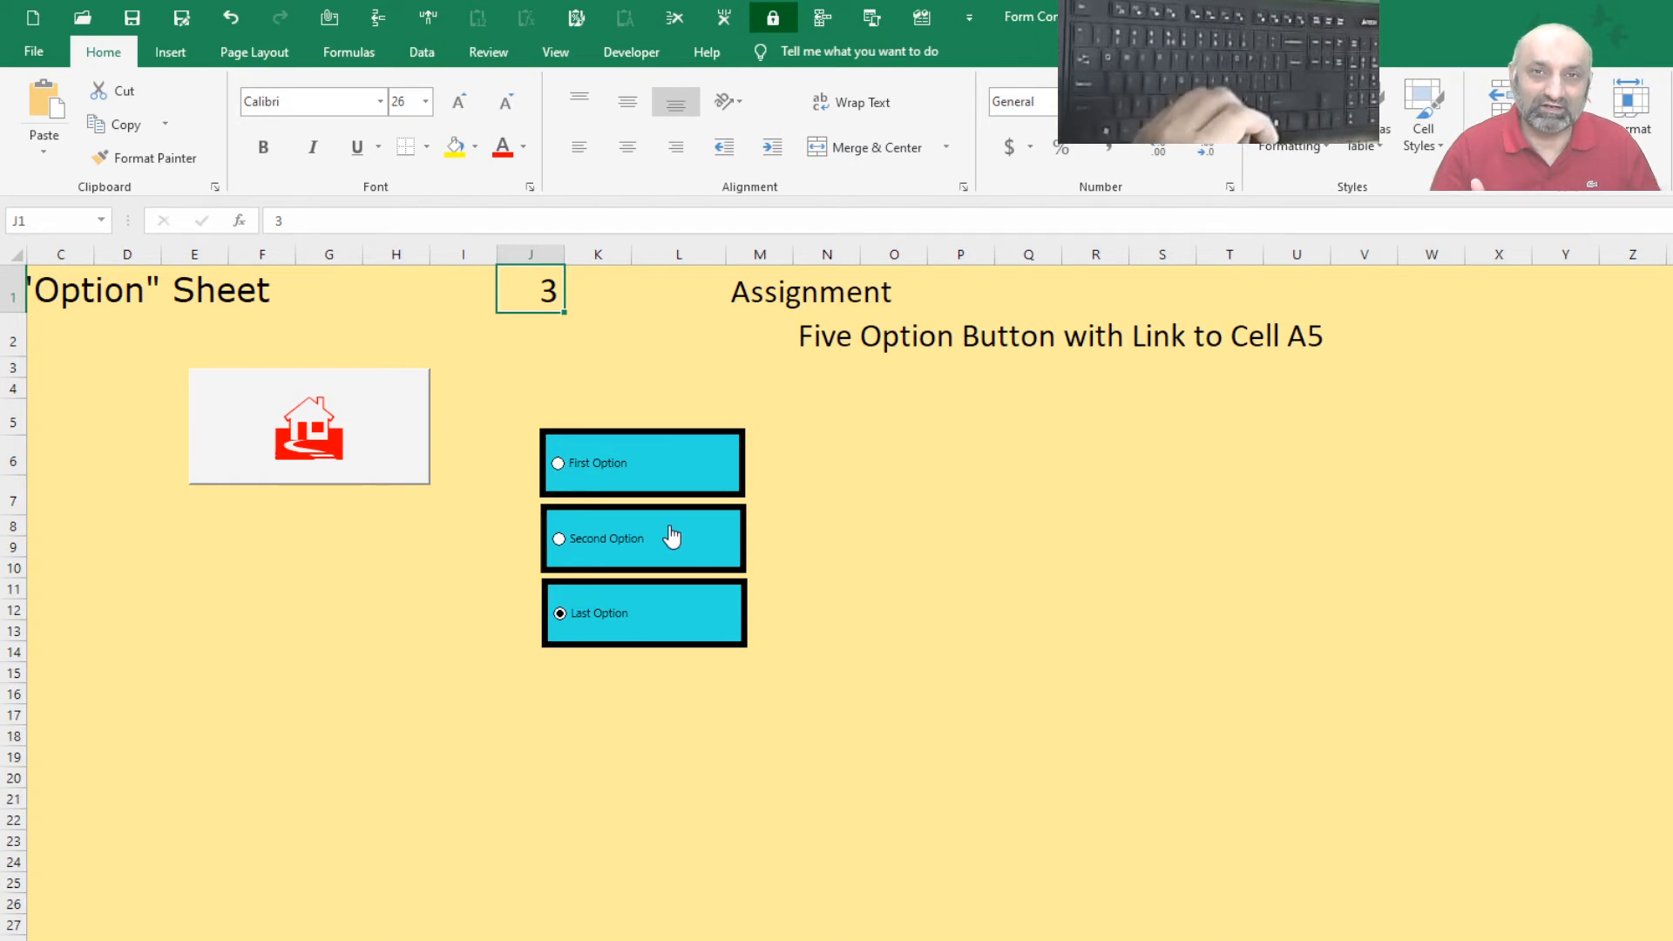
{"action": "left_click", "coordinate": [614, 547]}
{"action": "left_click", "coordinate": [604, 479]}
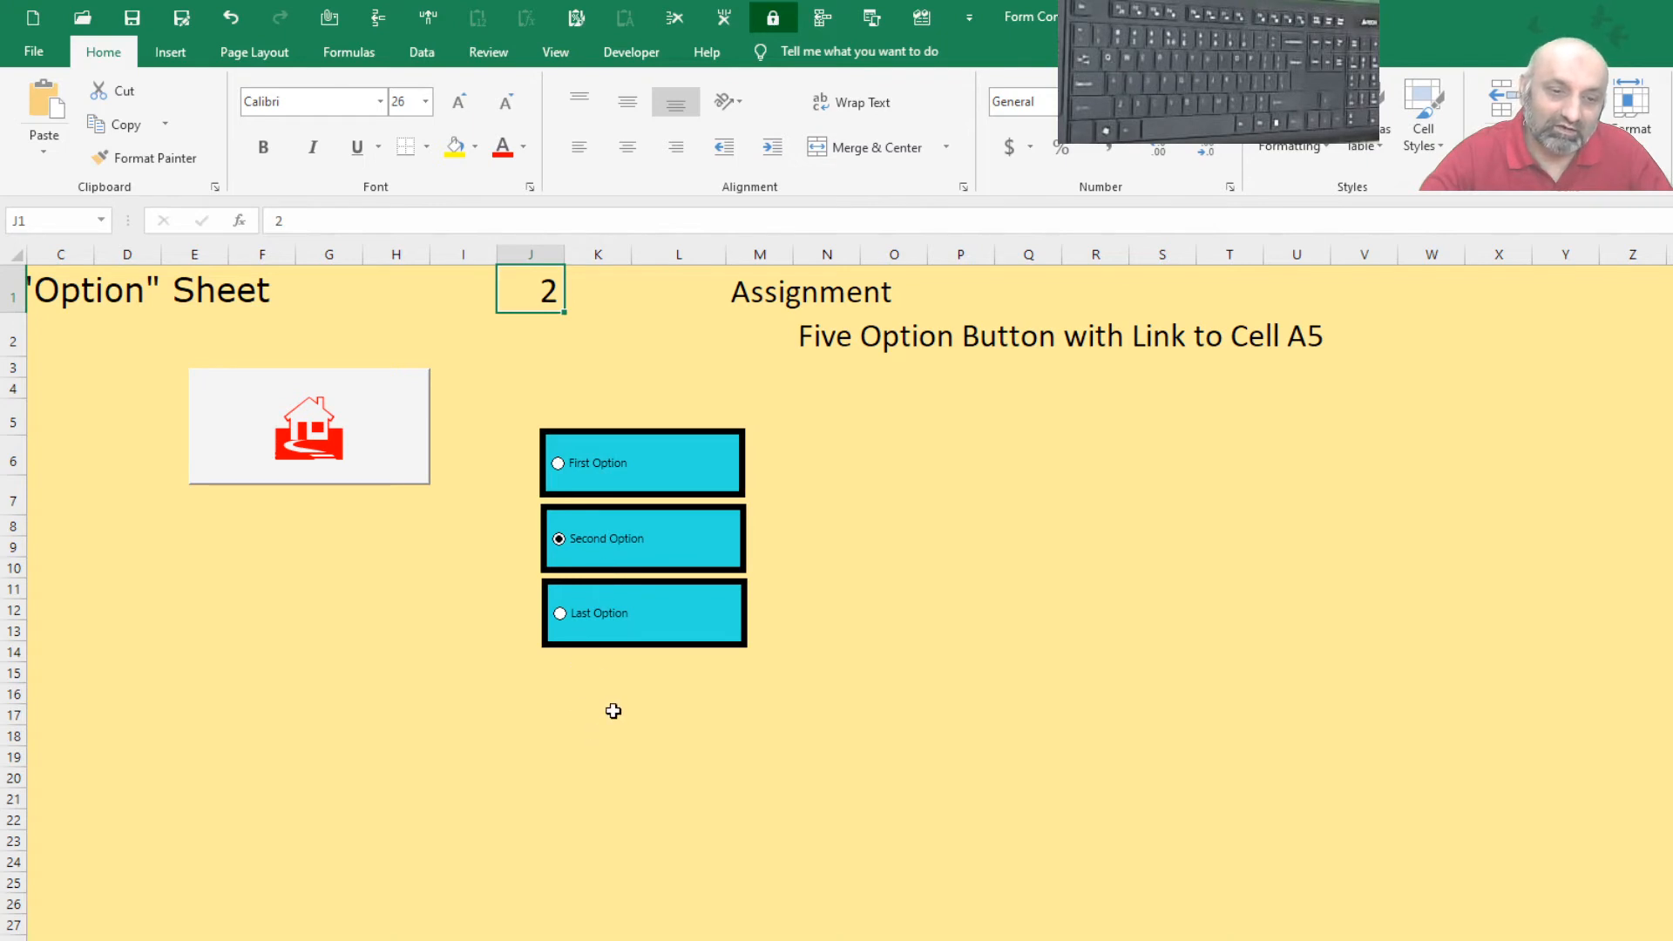
{"action": "left_click", "coordinate": [607, 617]}
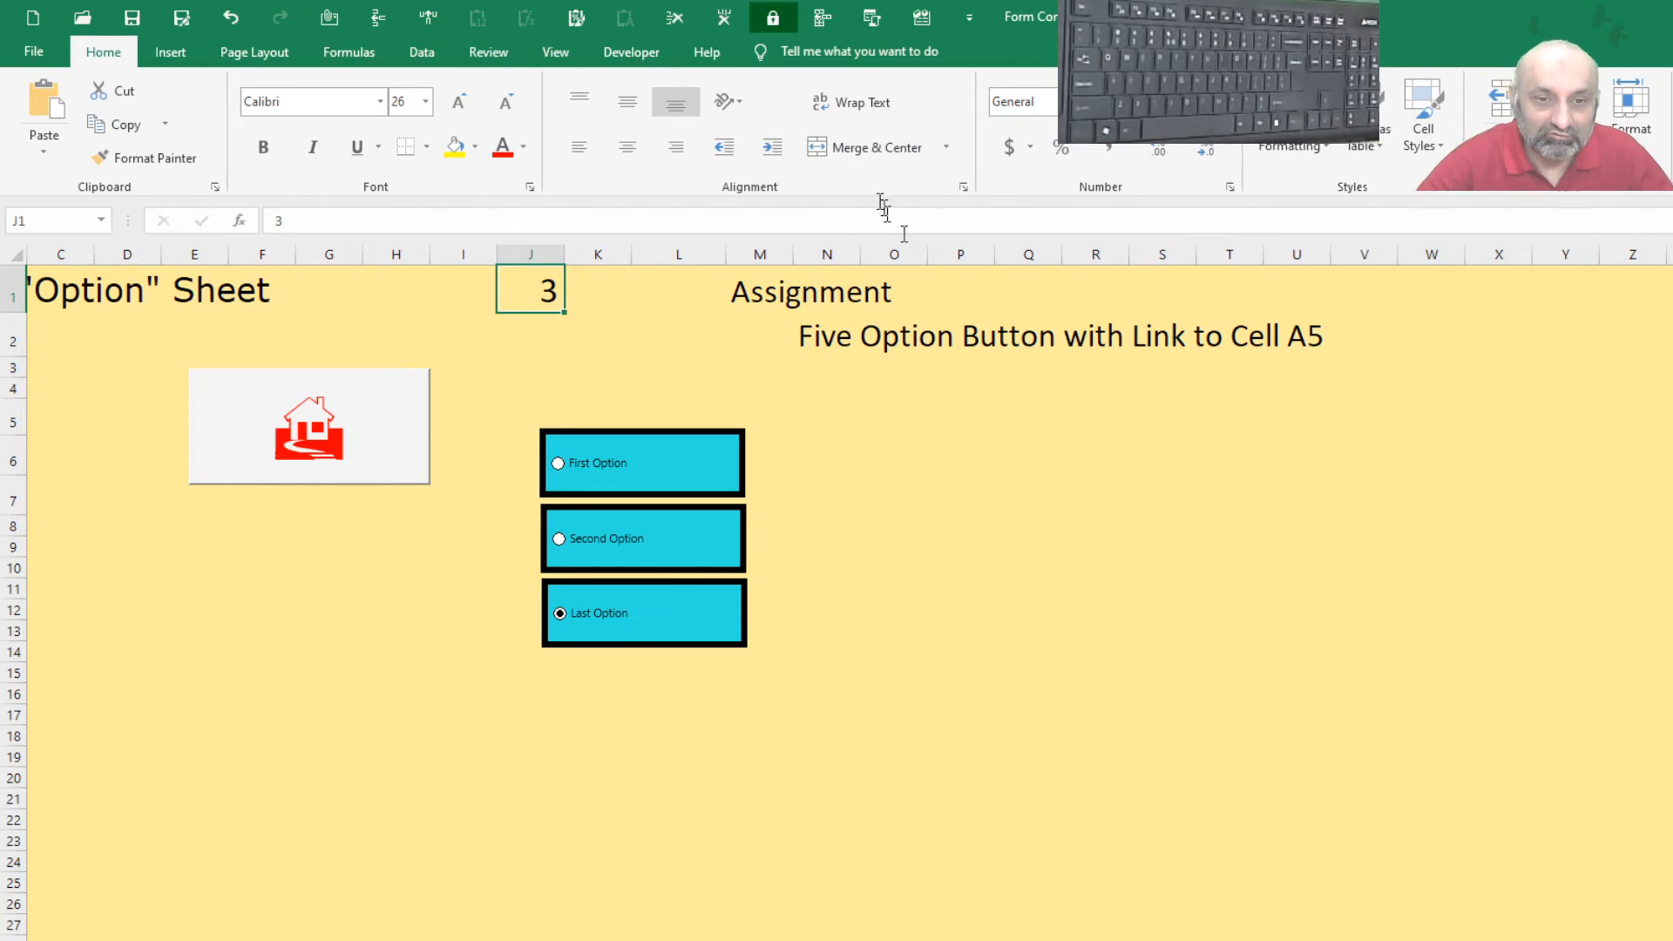
Insert a check box form control beside the option buttons, spanning about N5 to R7
{"action": "left_click", "coordinate": [631, 52]}
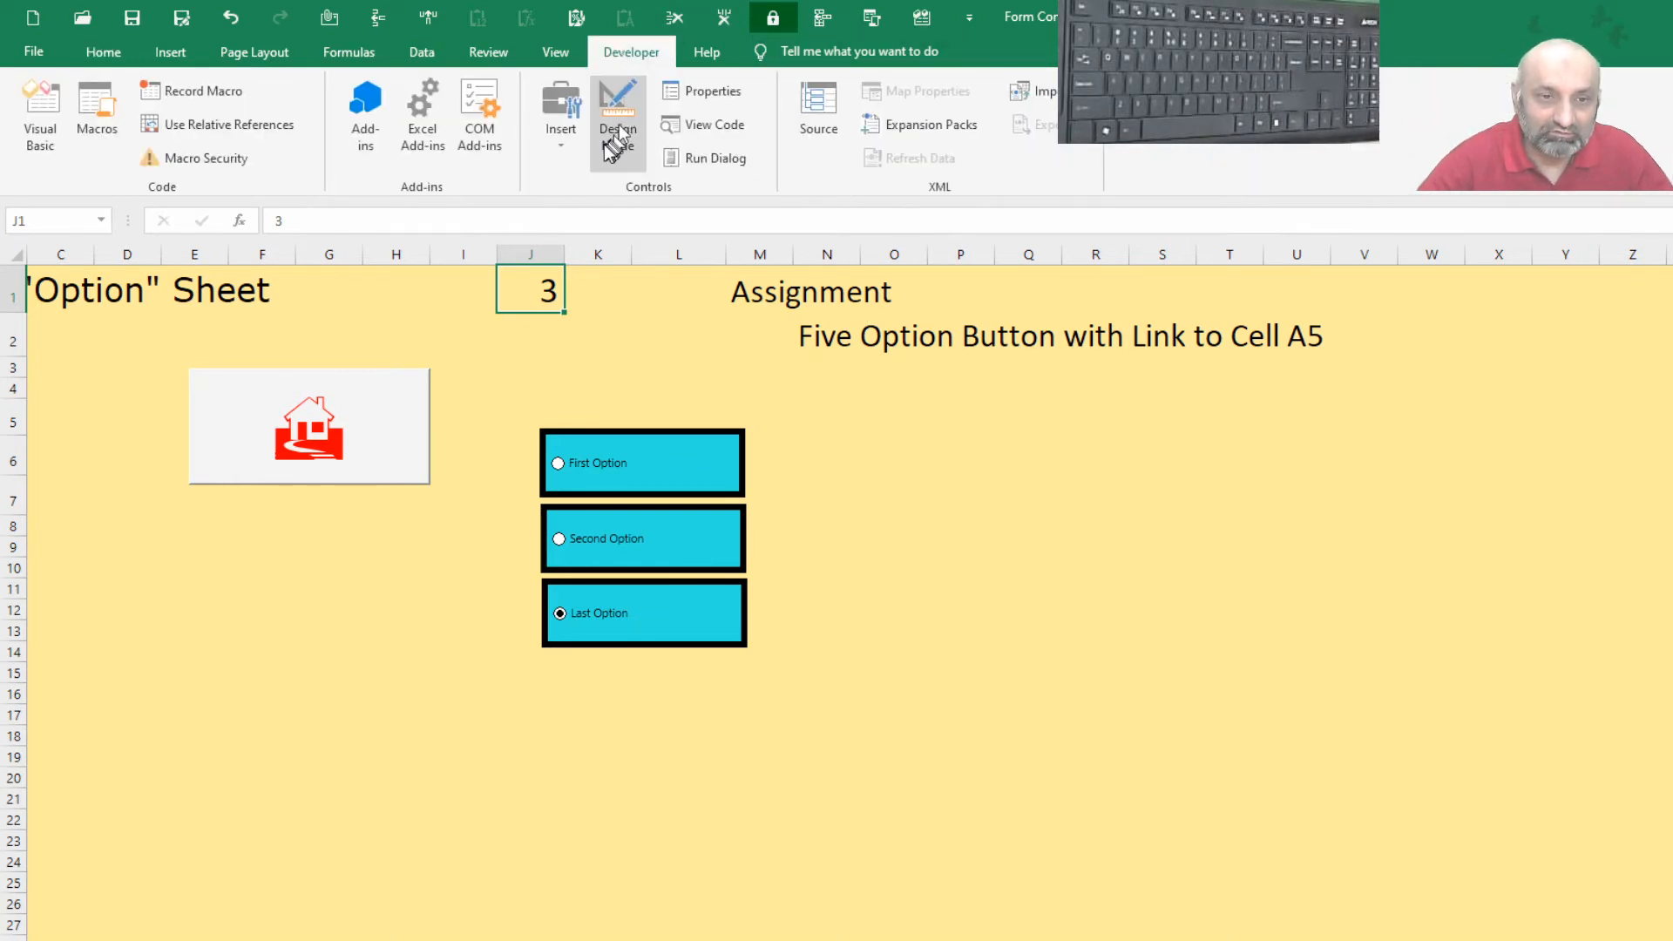
{"action": "left_click", "coordinate": [568, 143]}
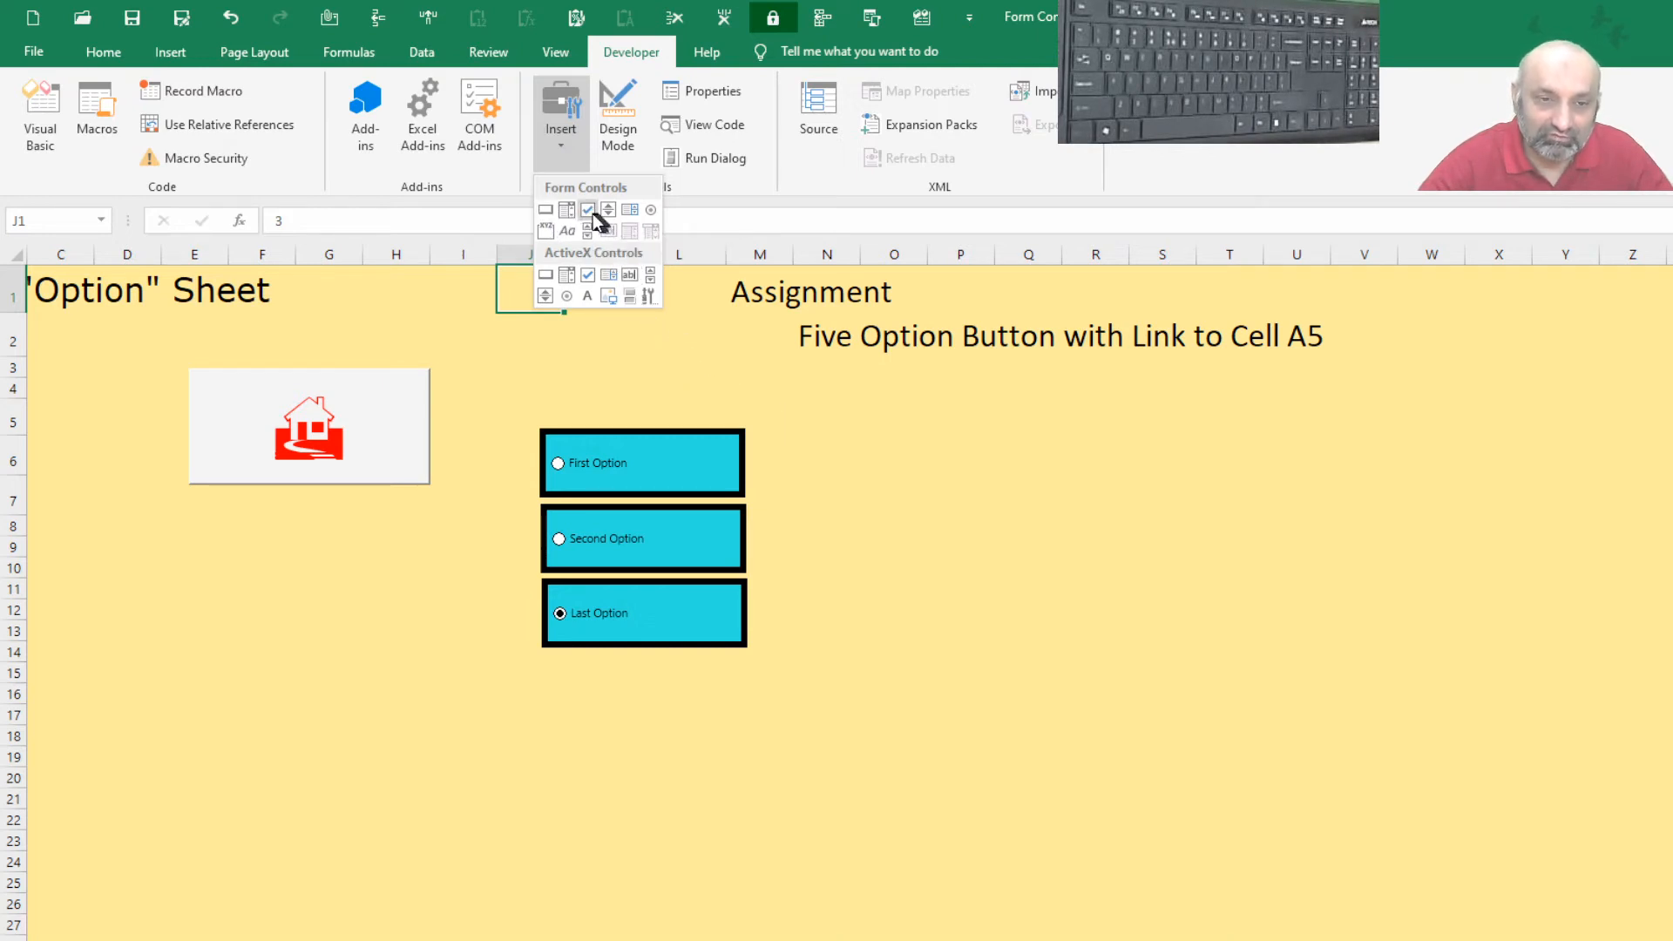
{"action": "left_click", "coordinate": [588, 211]}
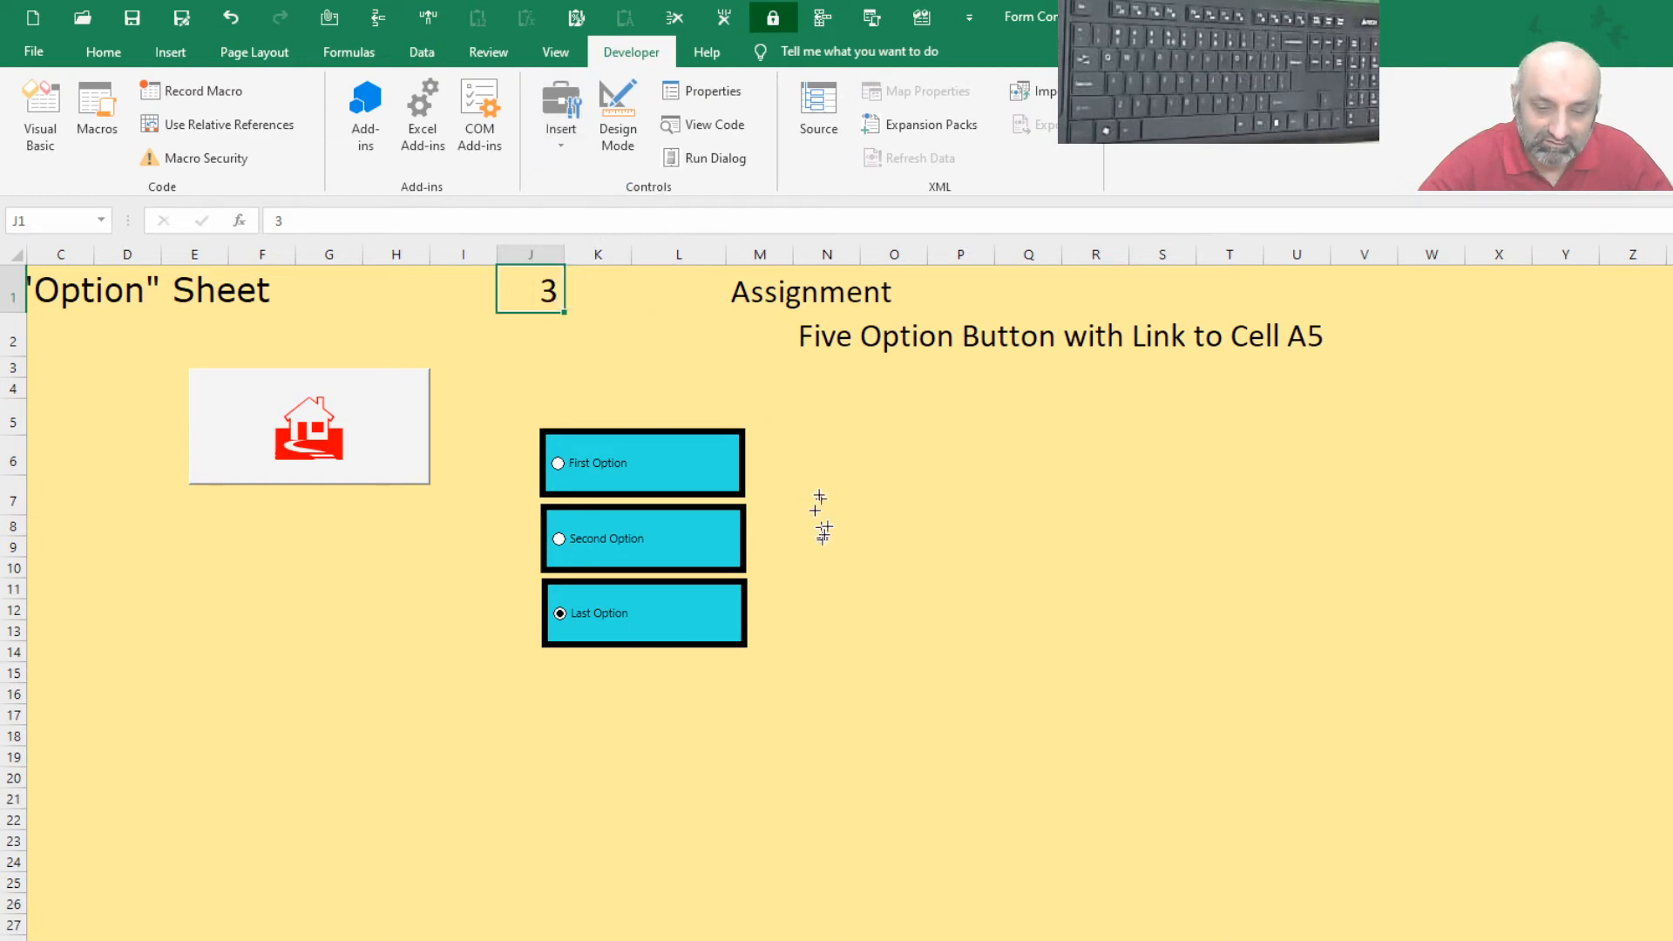
{"action": "left_click_drag", "start_coordinate": [804, 432], "coordinate": [1108, 521]}
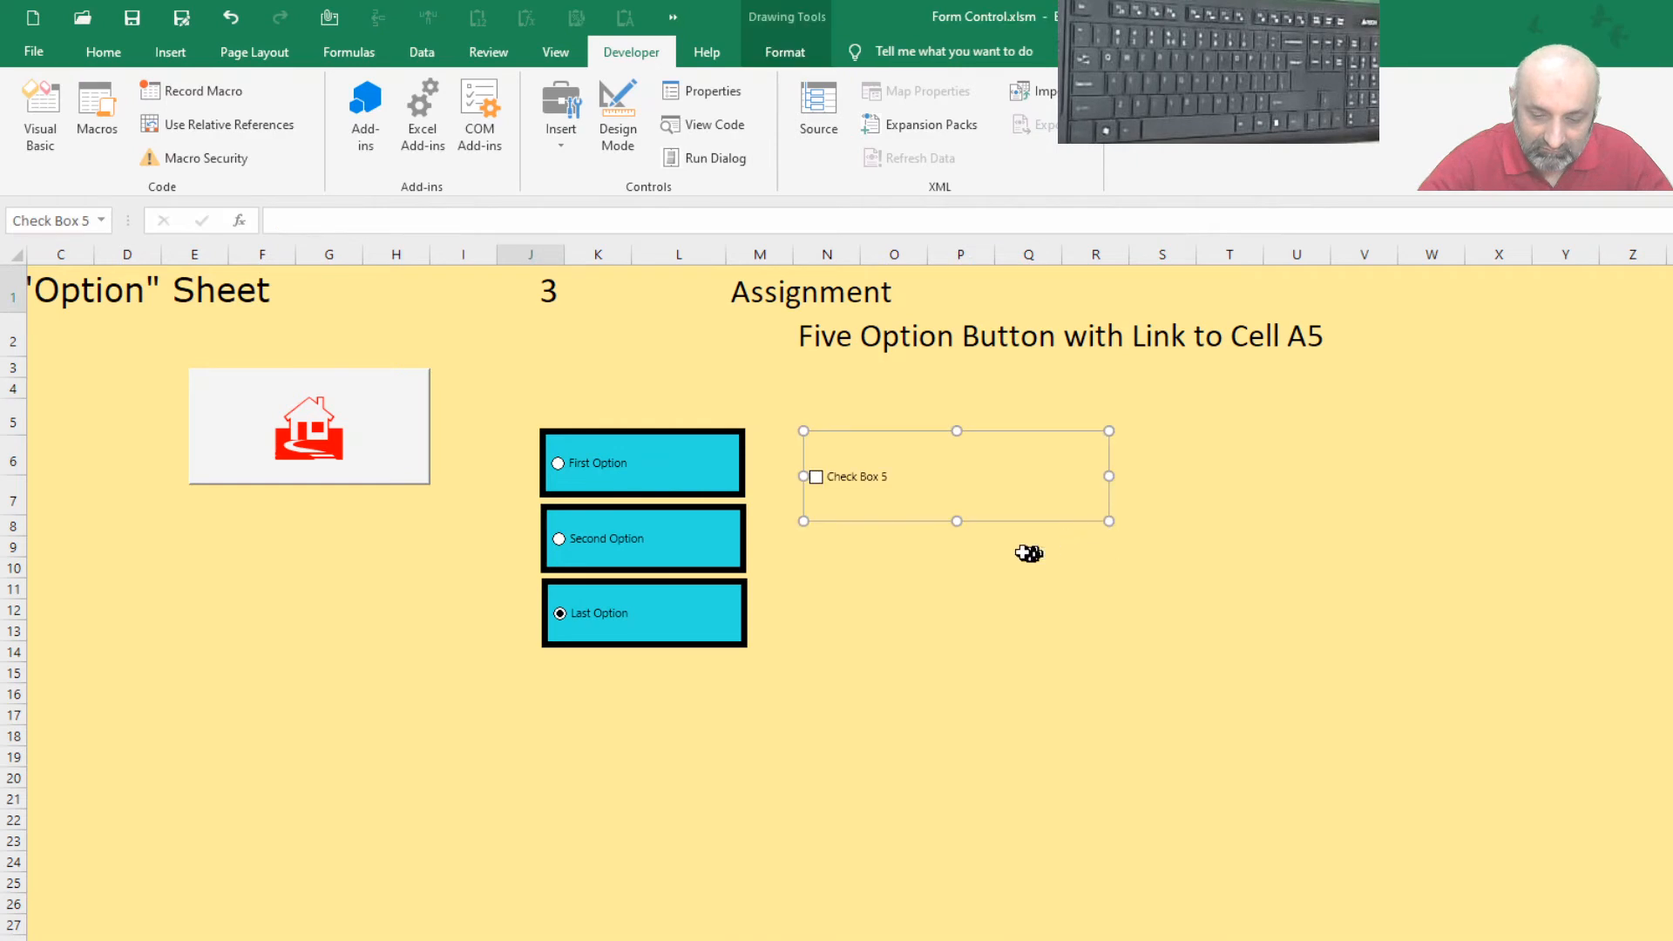
{"action": "mouse_move", "coordinate": [915, 459]}
{"action": "left_mouse_down"}
{"action": "mouse_move", "coordinate": [907, 437]}
{"action": "mouse_move", "coordinate": [903, 459]}
{"action": "left_mouse_up"}
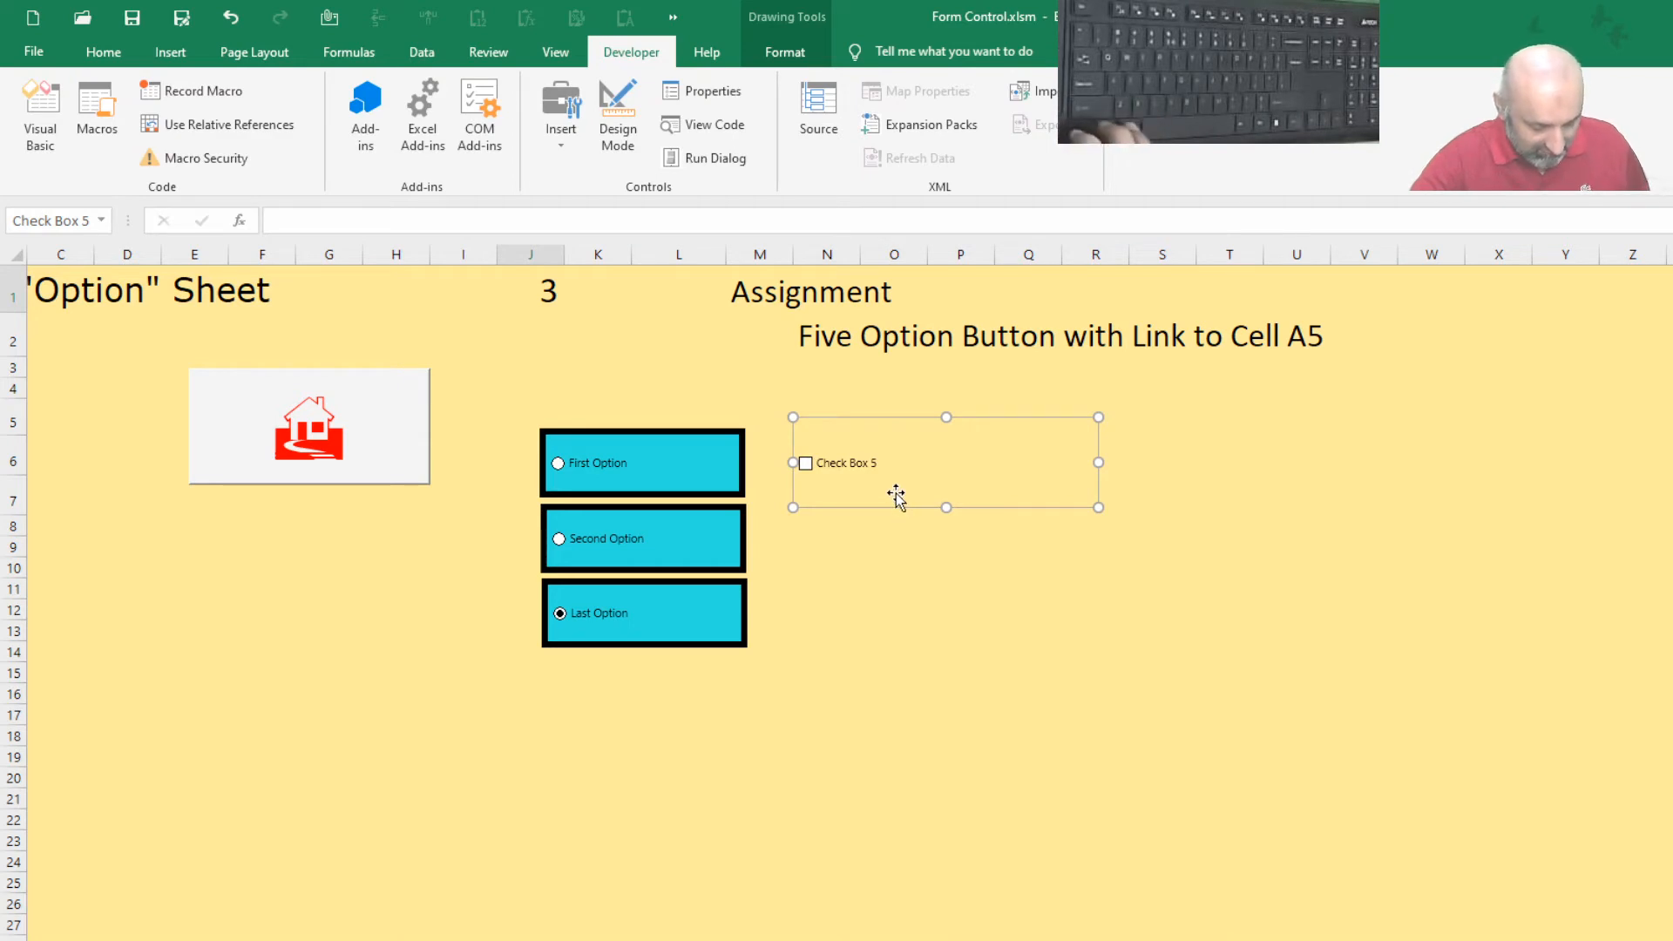
Link the new check box to cell K1 in its control format settings
{"action": "right_click", "coordinate": [898, 496]}
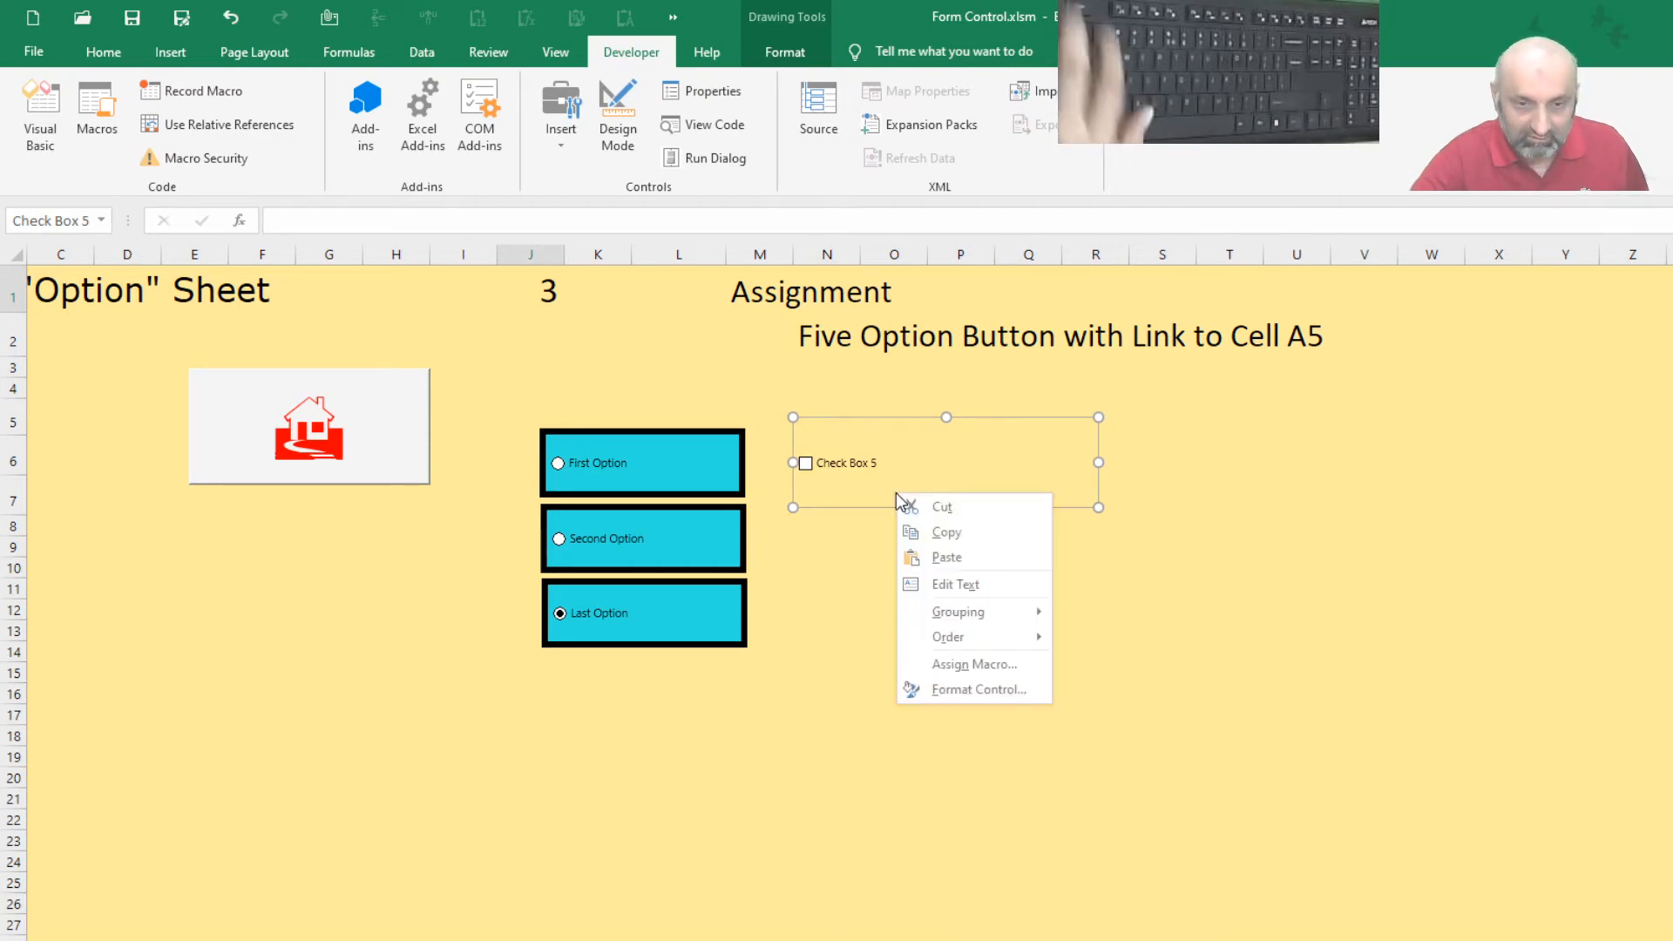
{"action": "left_click", "coordinate": [941, 692]}
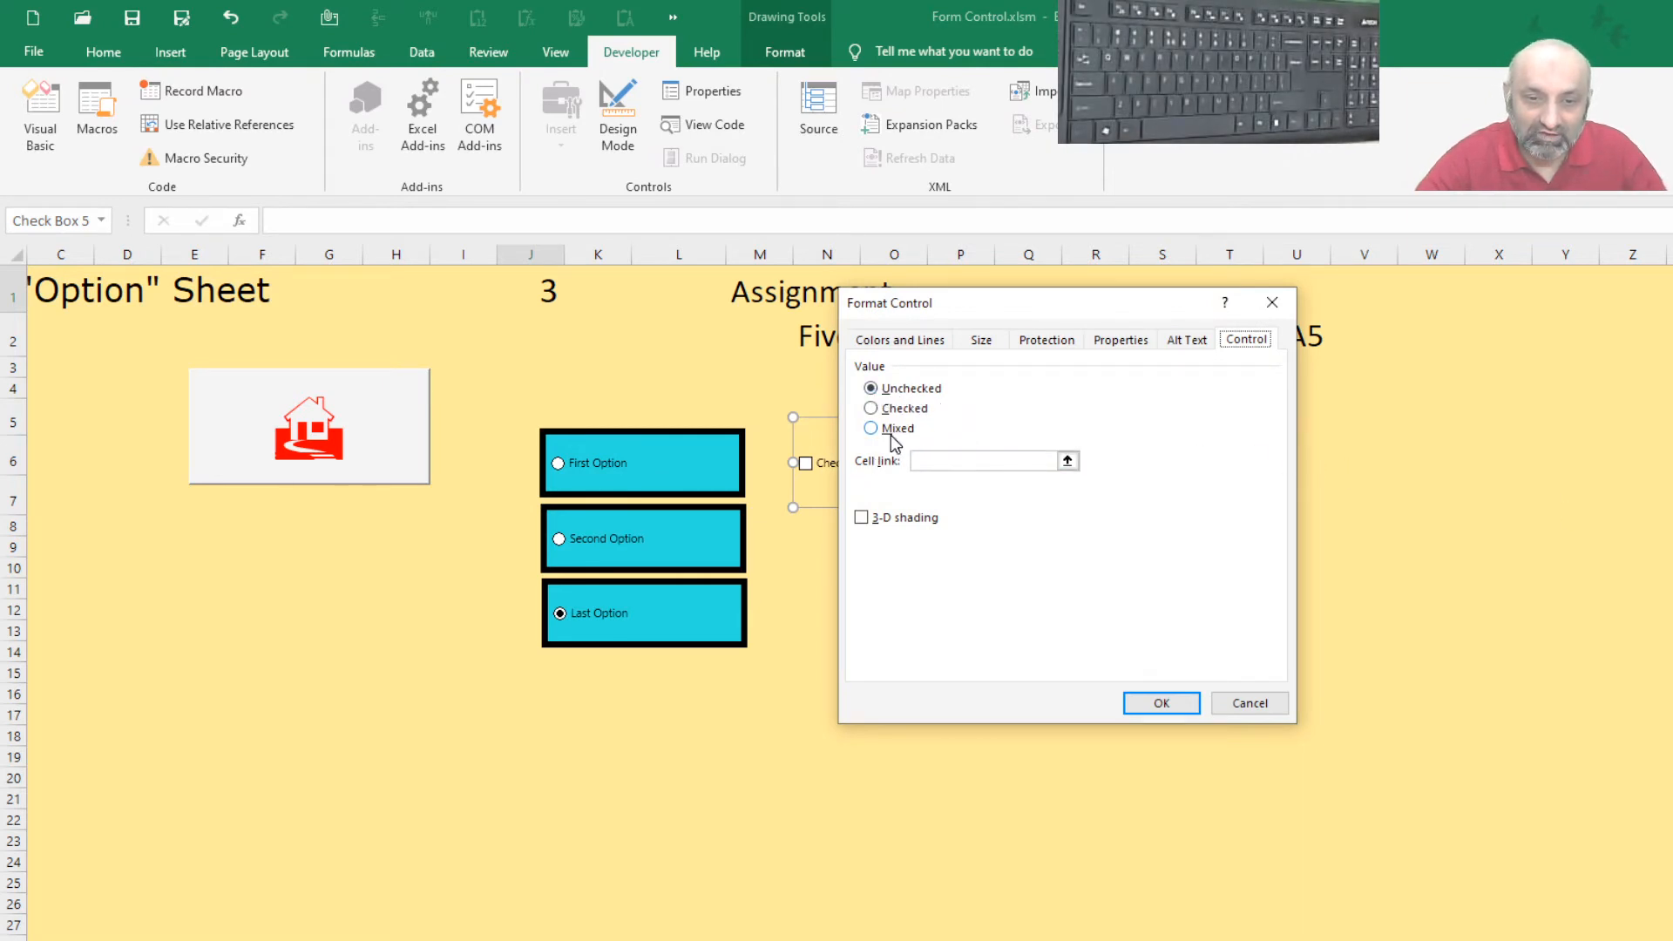
{"action": "left_click", "coordinate": [1067, 461]}
{"action": "left_click", "coordinate": [601, 290]}
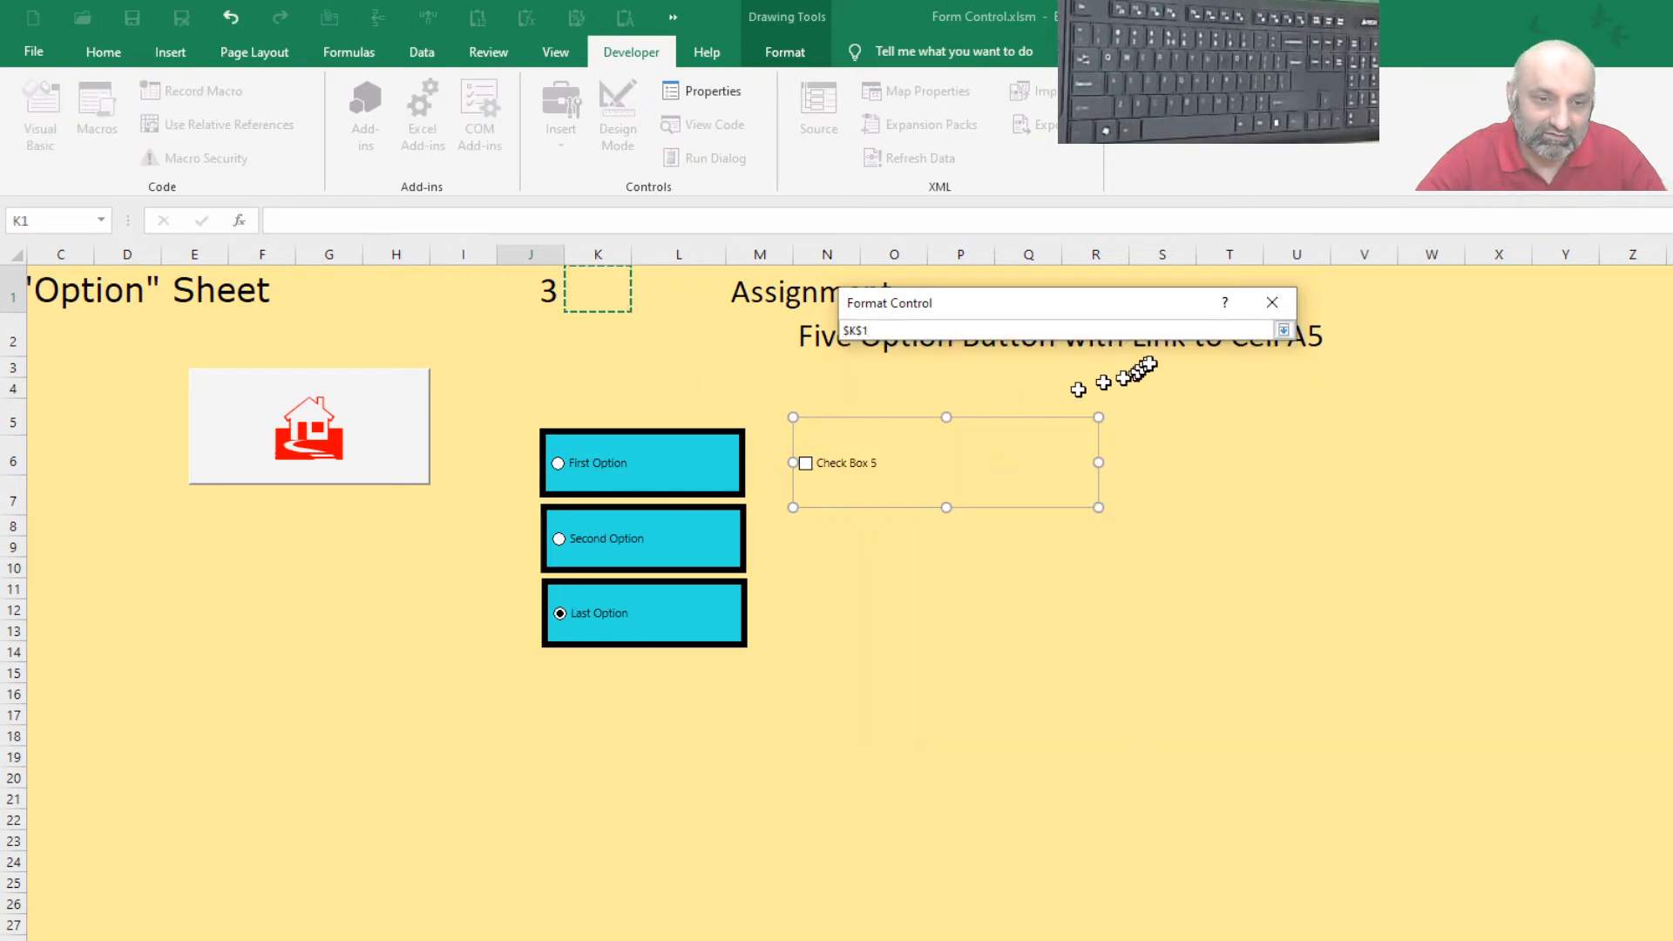
{"action": "left_click", "coordinate": [1283, 329]}
{"action": "left_click", "coordinate": [1170, 705]}
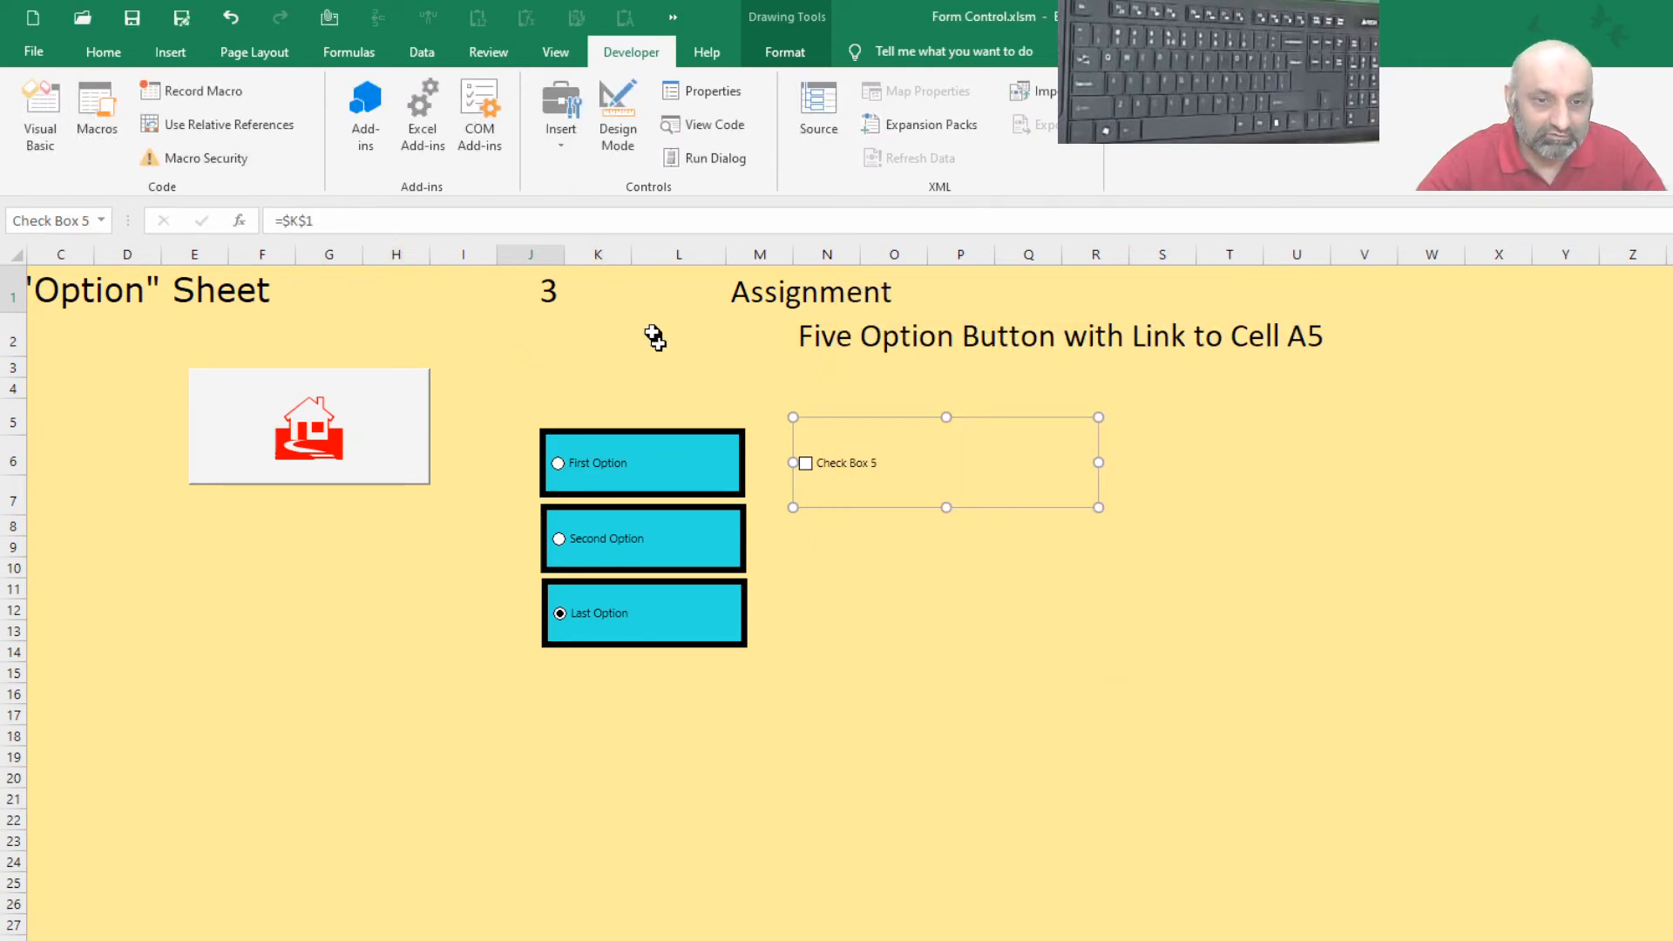
Copy the formatting of cell J1 onto cell K1 with Format Painter
{"action": "left_click", "coordinate": [103, 54]}
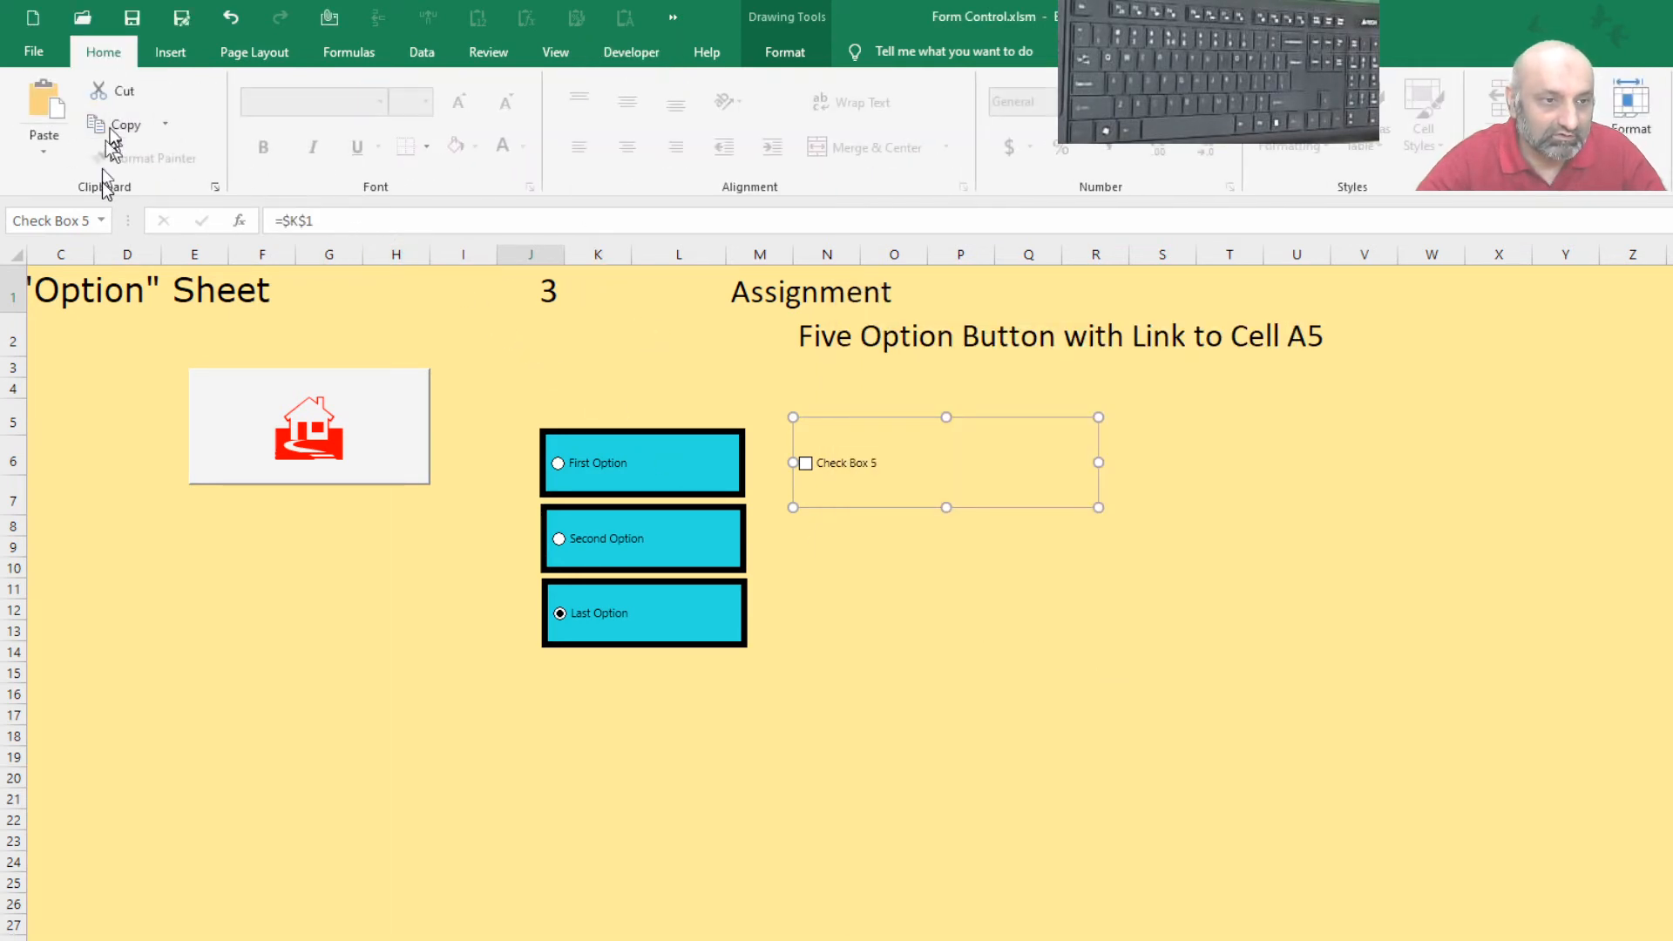
{"action": "left_click", "coordinate": [549, 288]}
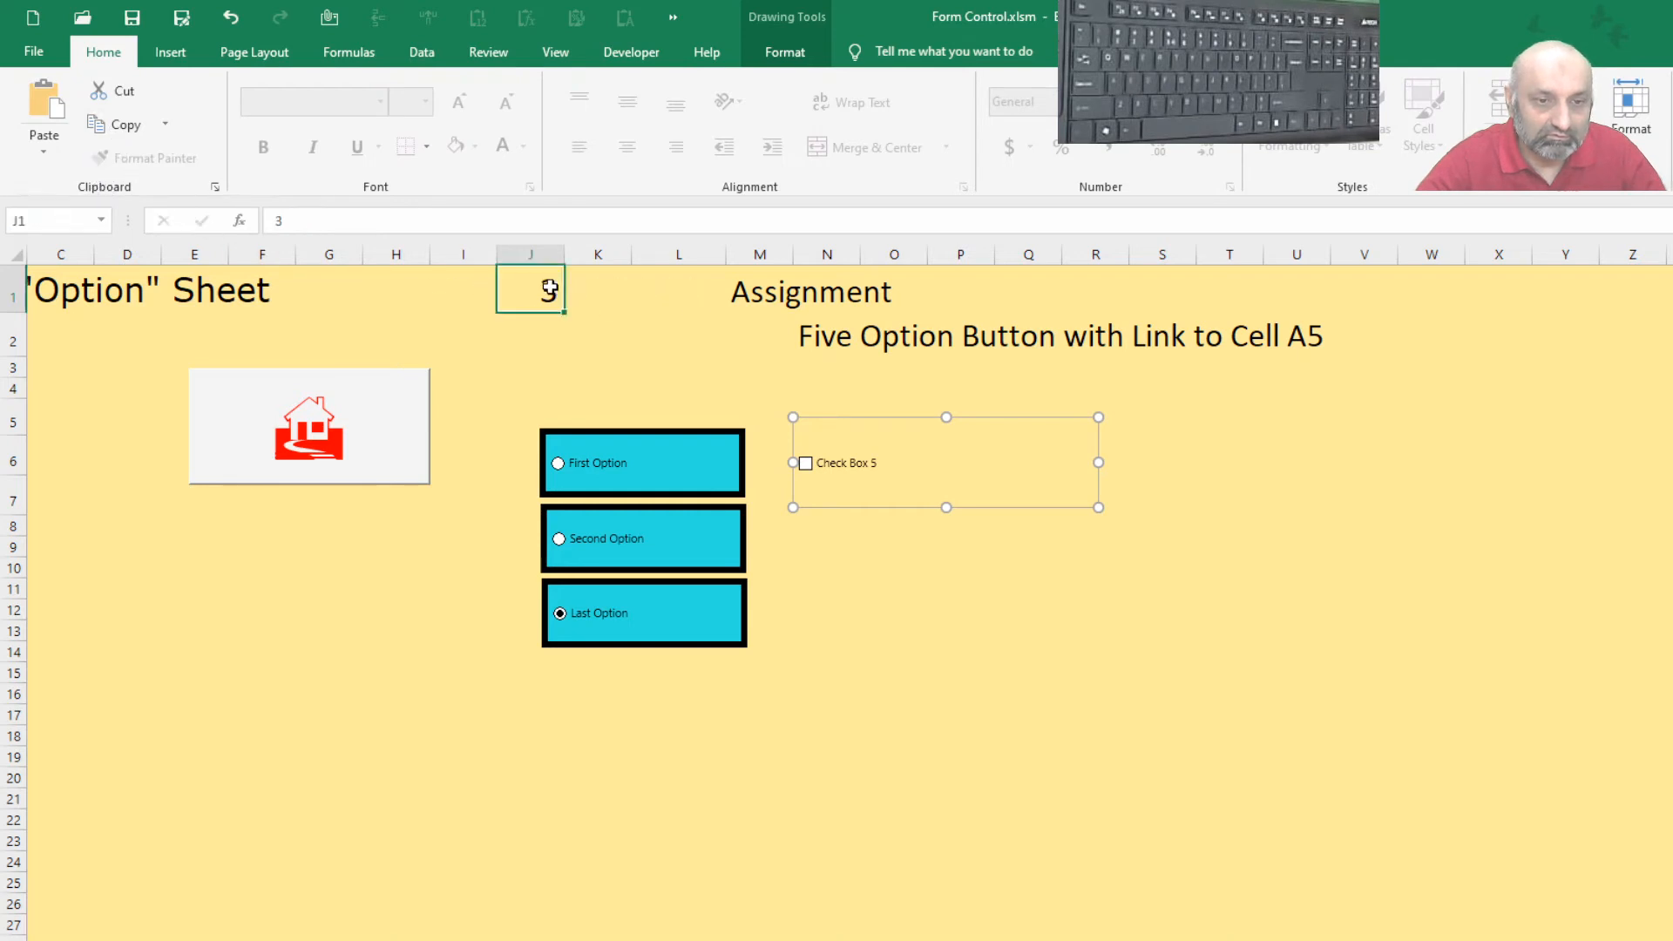
{"action": "left_click", "coordinate": [147, 158]}
{"action": "left_click", "coordinate": [598, 295]}
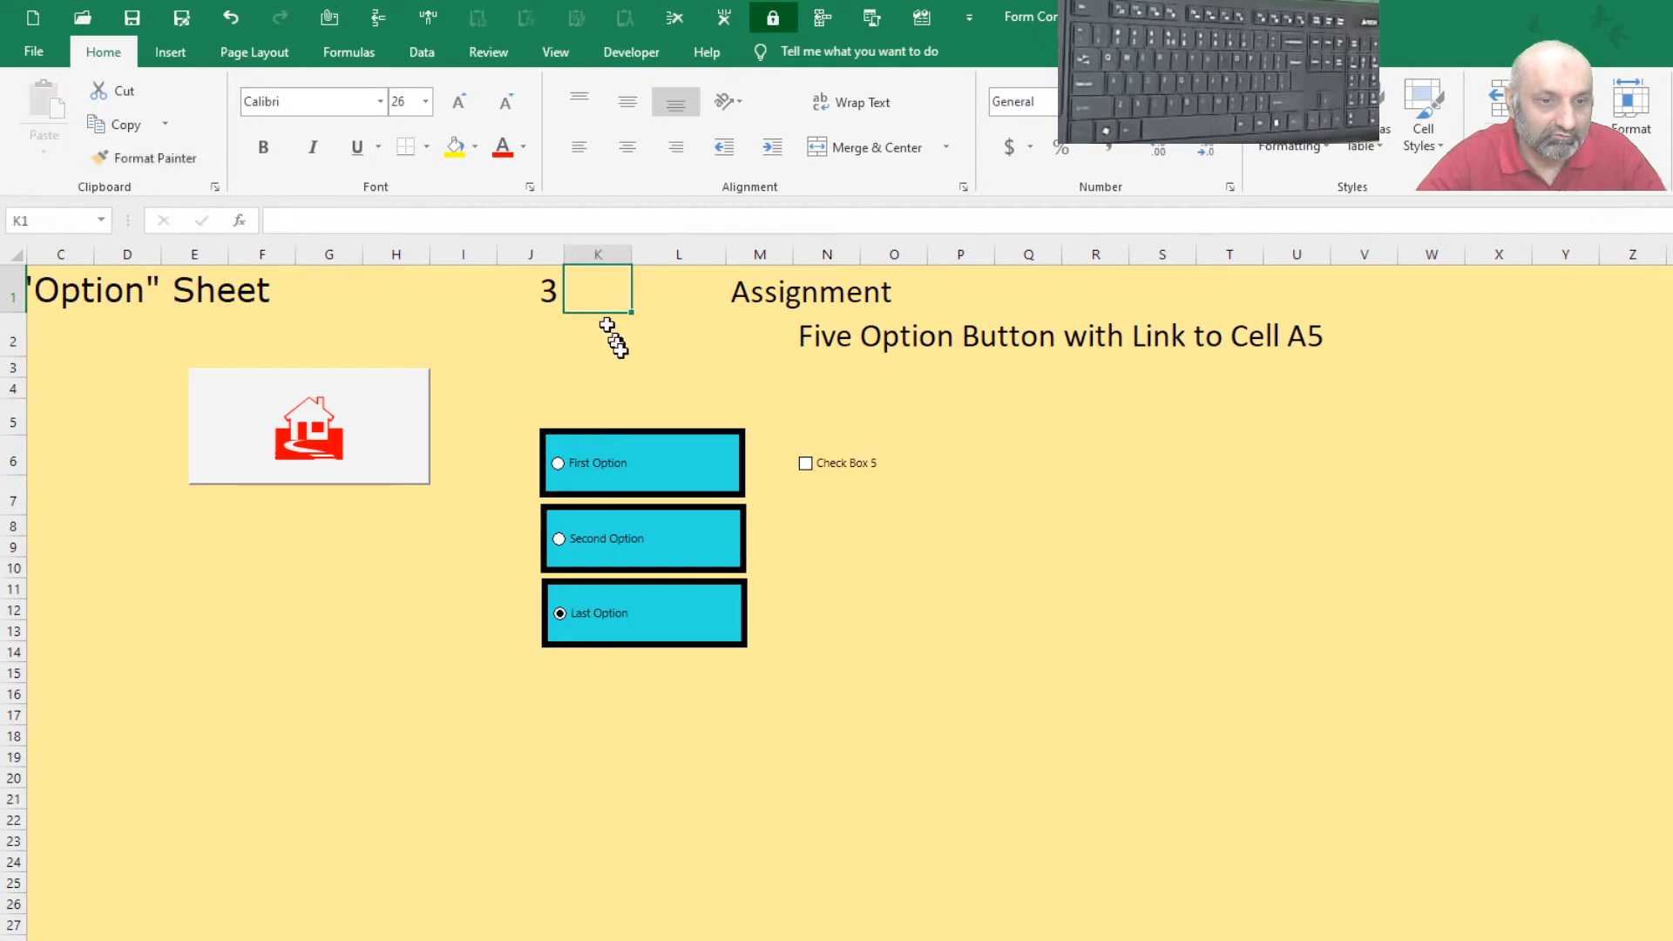
Tick the check box, widen column K to fit its linked value, and test it by toggling off and on
{"action": "left_click", "coordinate": [834, 516]}
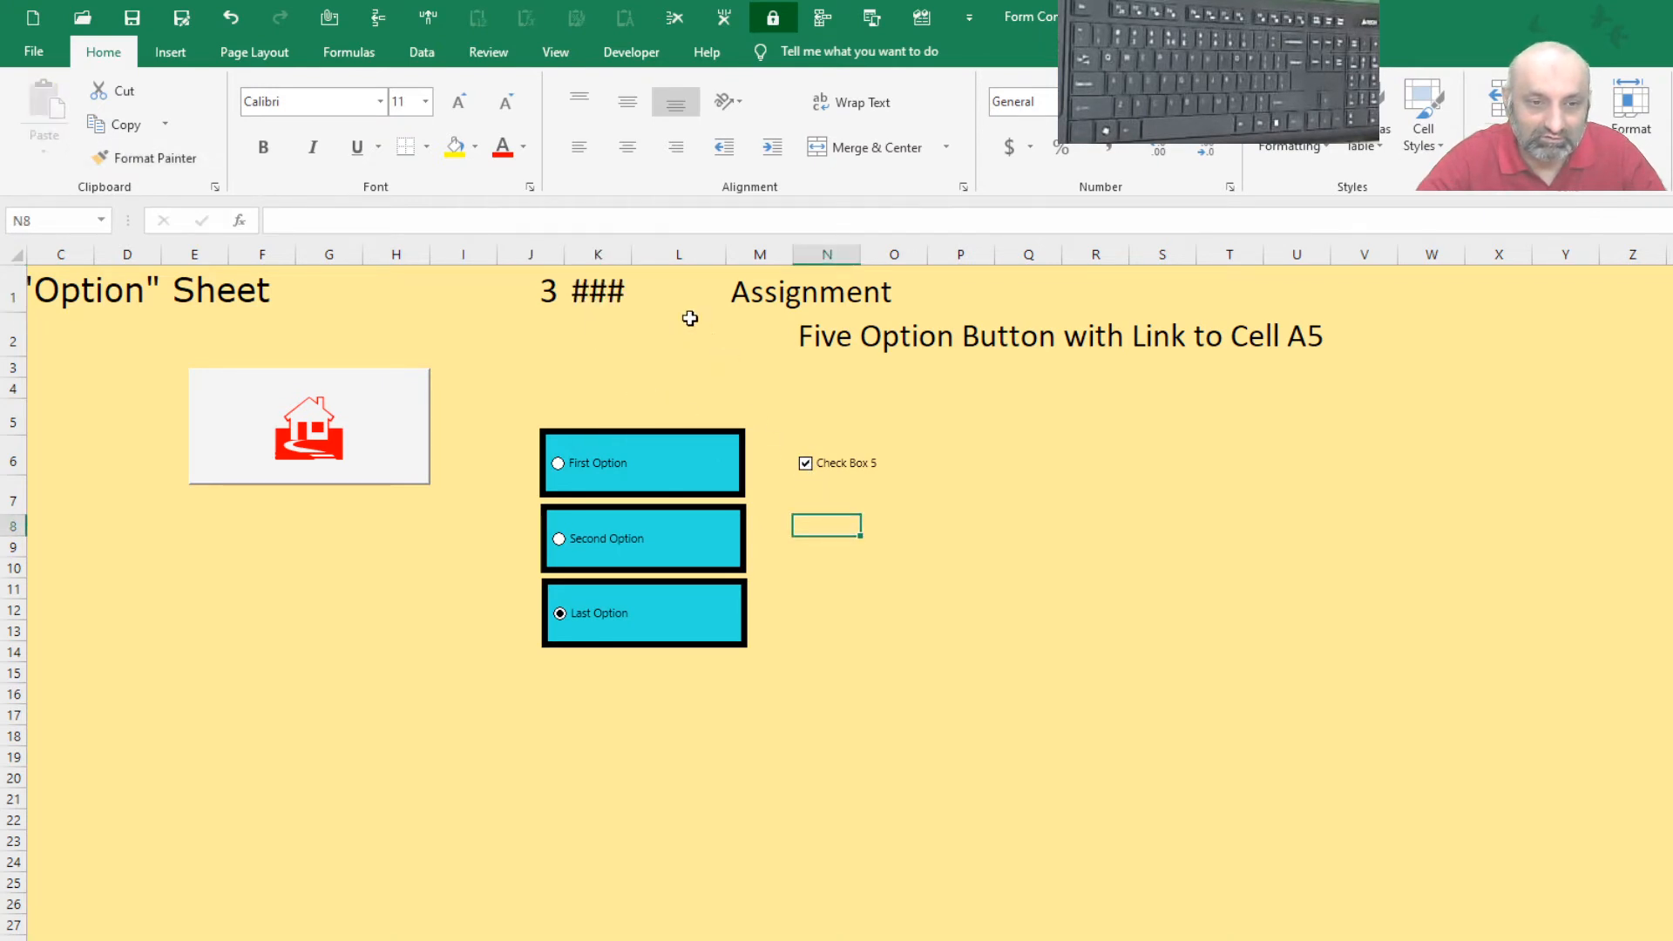
{"action": "left_click_drag", "start_coordinate": [632, 252], "coordinate": [667, 251]}
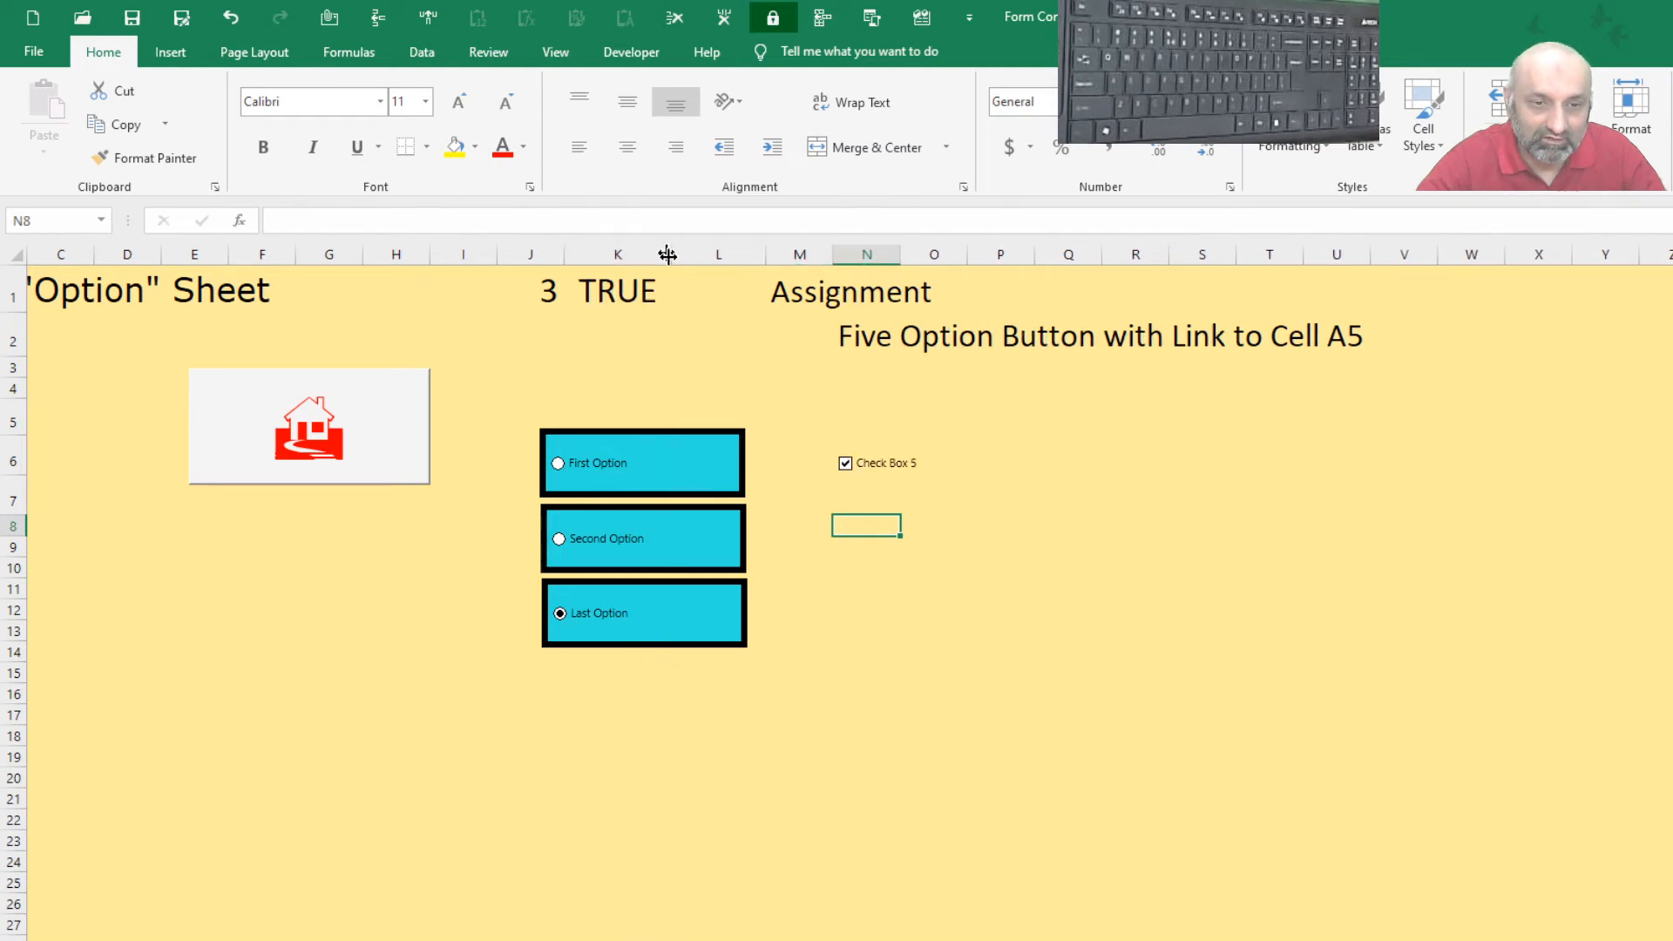
{"action": "left_click", "coordinate": [849, 471]}
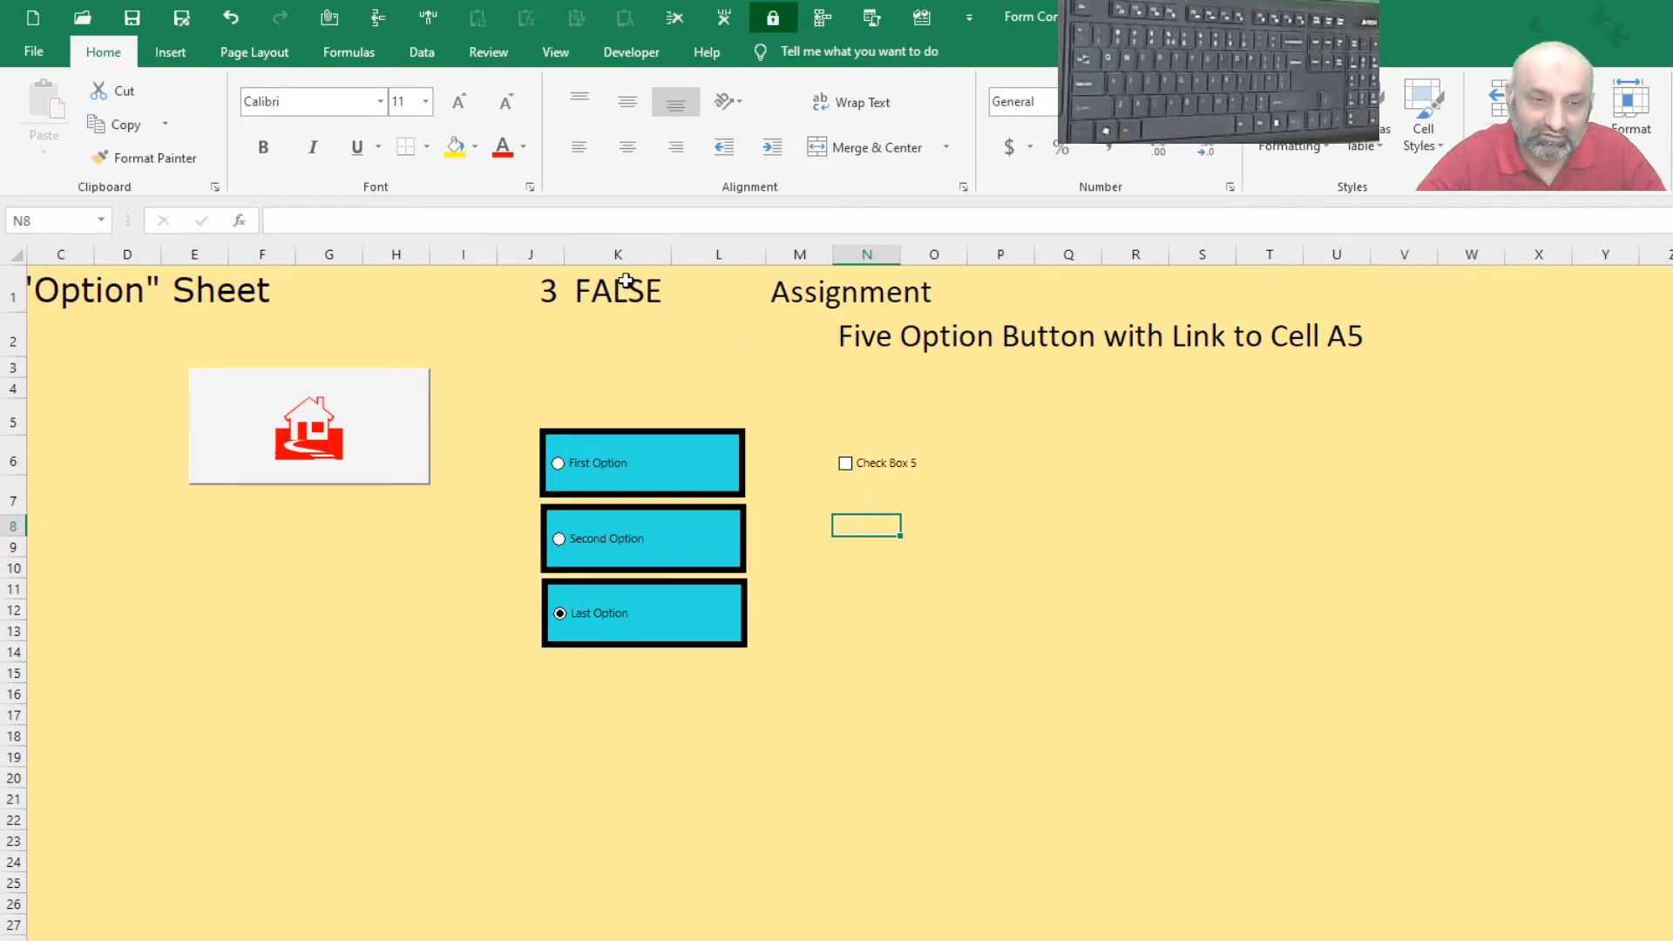
{"action": "left_click", "coordinate": [849, 476]}
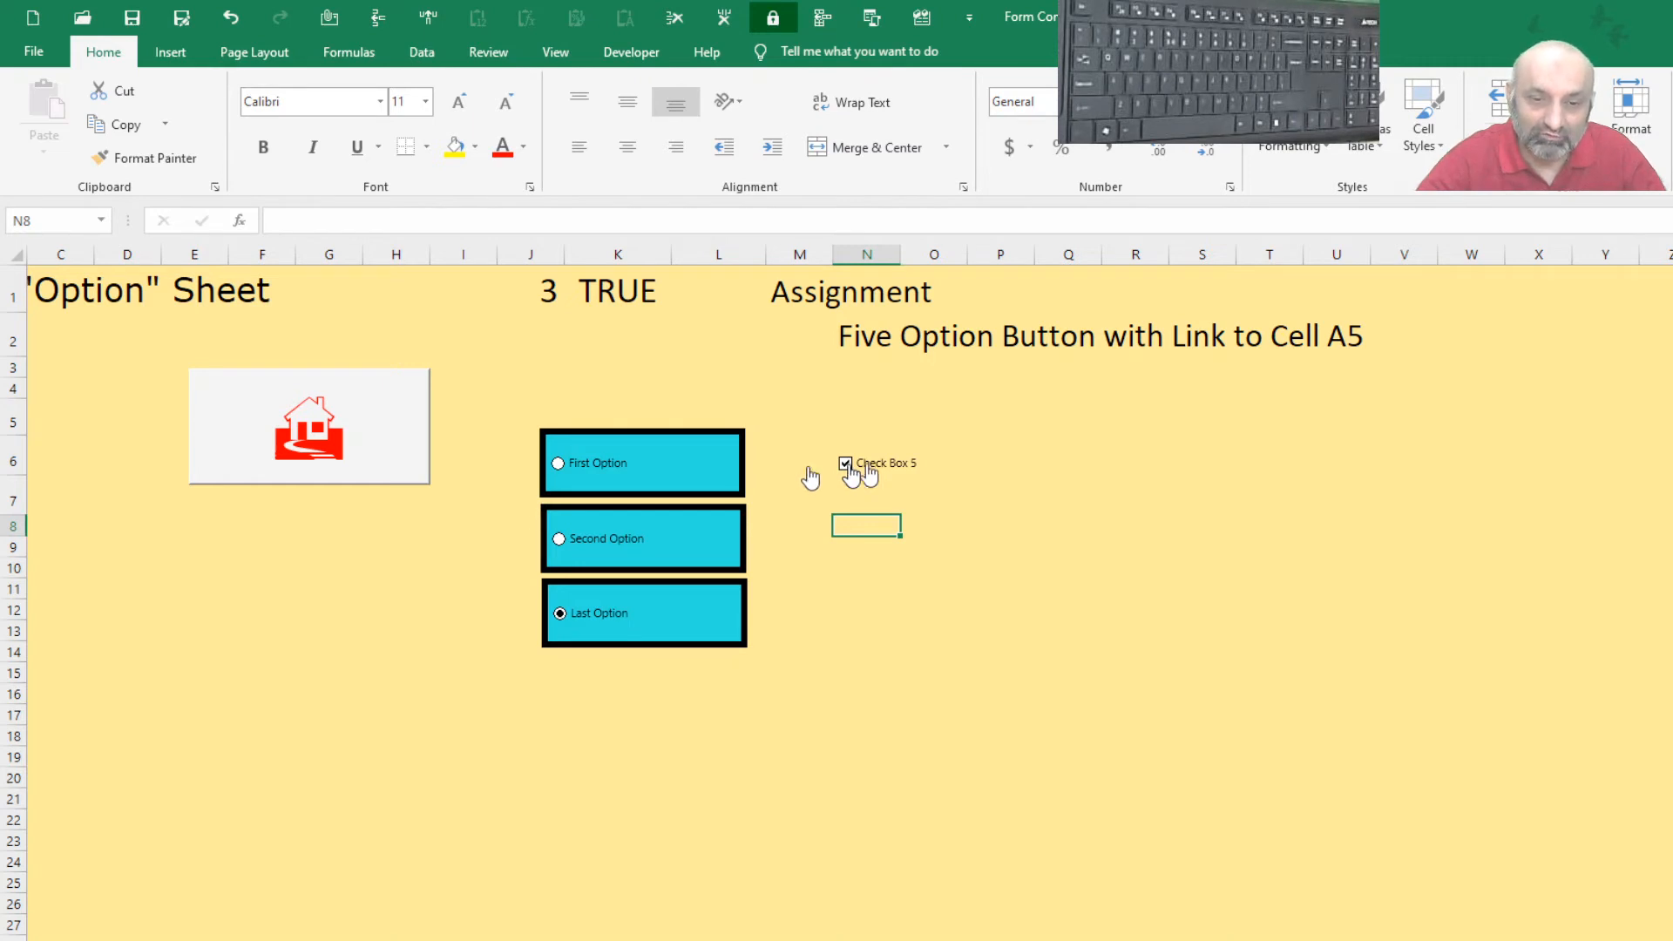
Duplicate the check box linked to K1 and place the copy directly below the original
{"action": "right_click", "coordinate": [898, 474]}
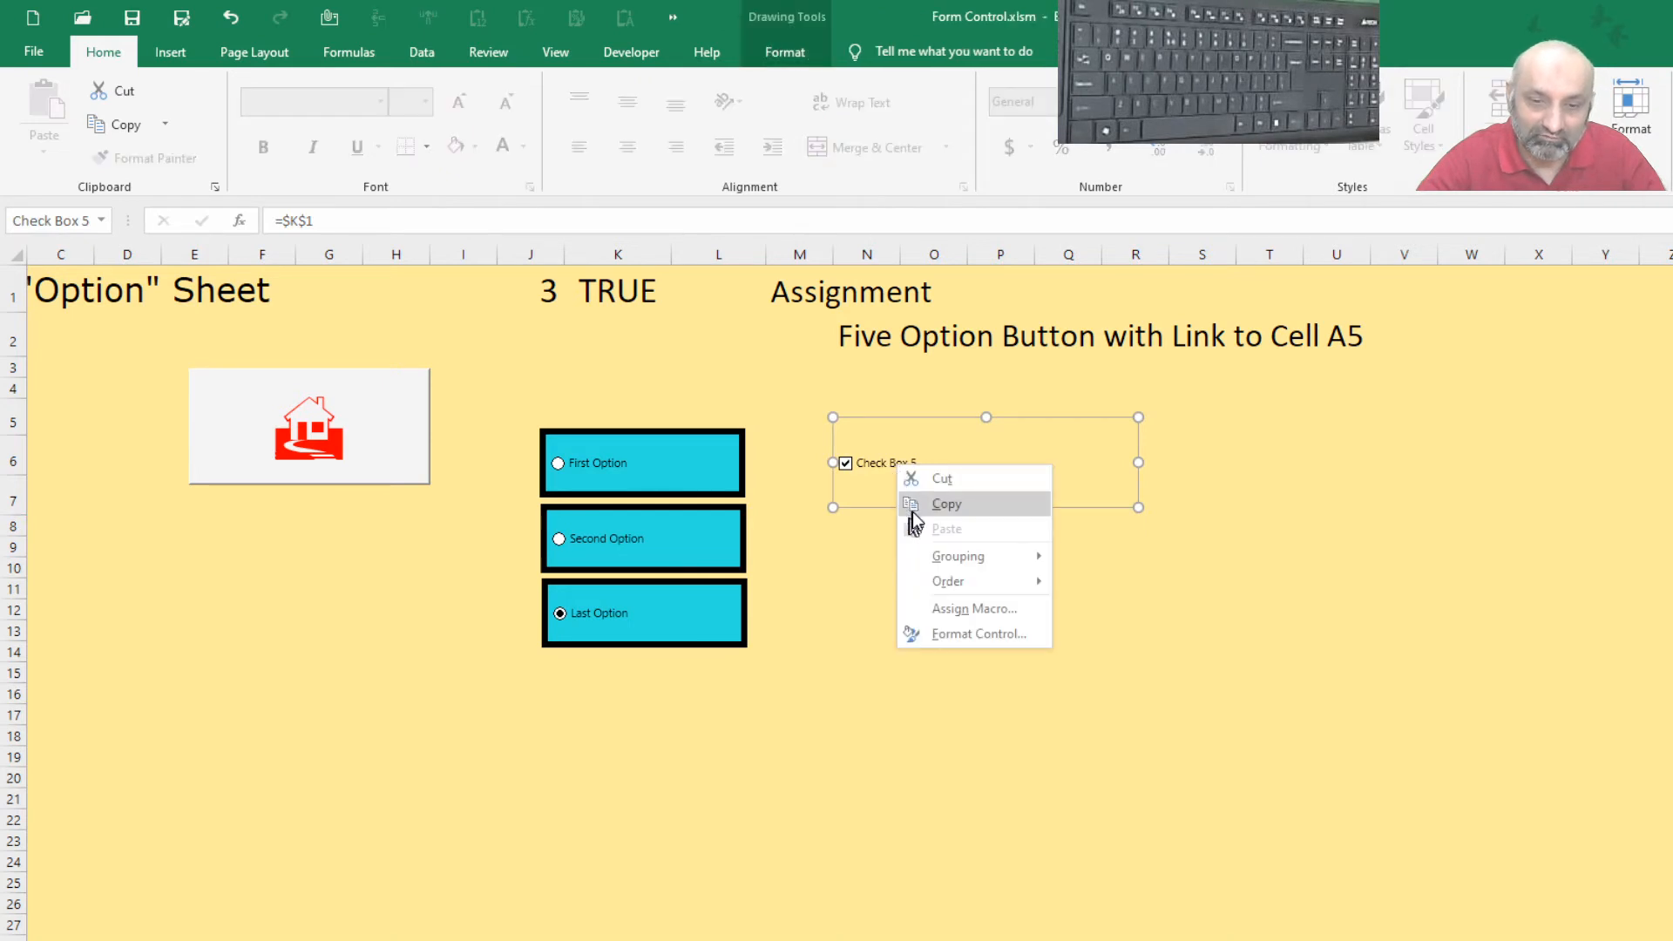
{"action": "left_click", "coordinate": [912, 512]}
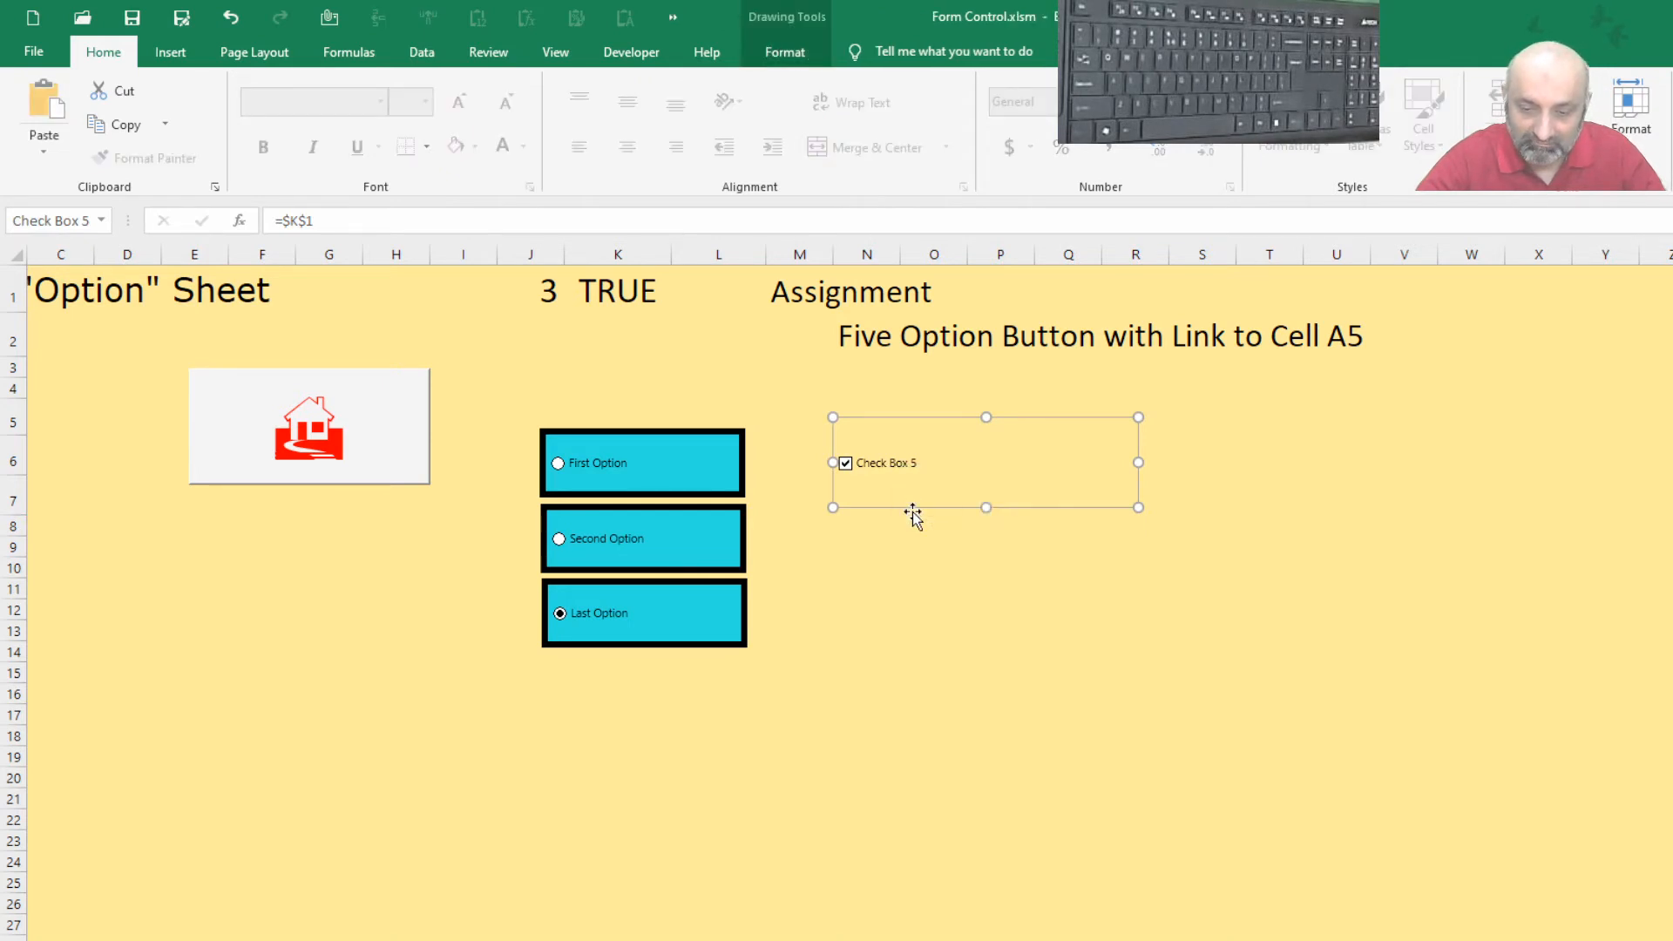
{"action": "left_click", "coordinate": [892, 542]}
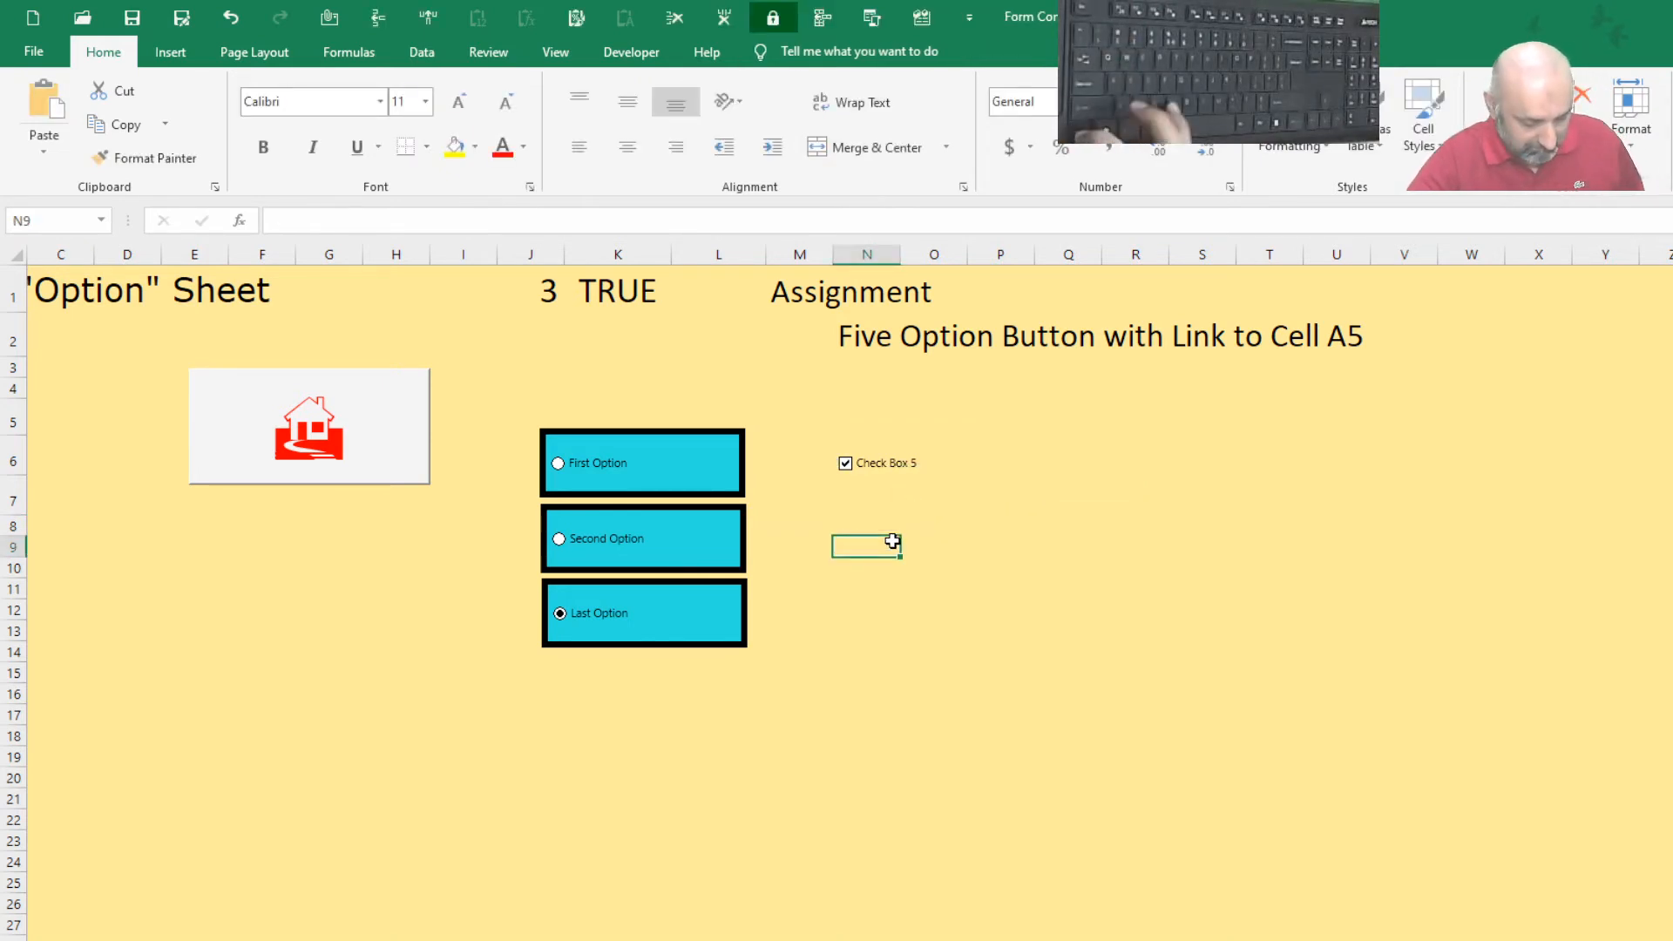
{"action": "key", "text": "ctrl+v"}
{"action": "left_click_drag", "start_coordinate": [907, 557], "coordinate": [910, 478]}
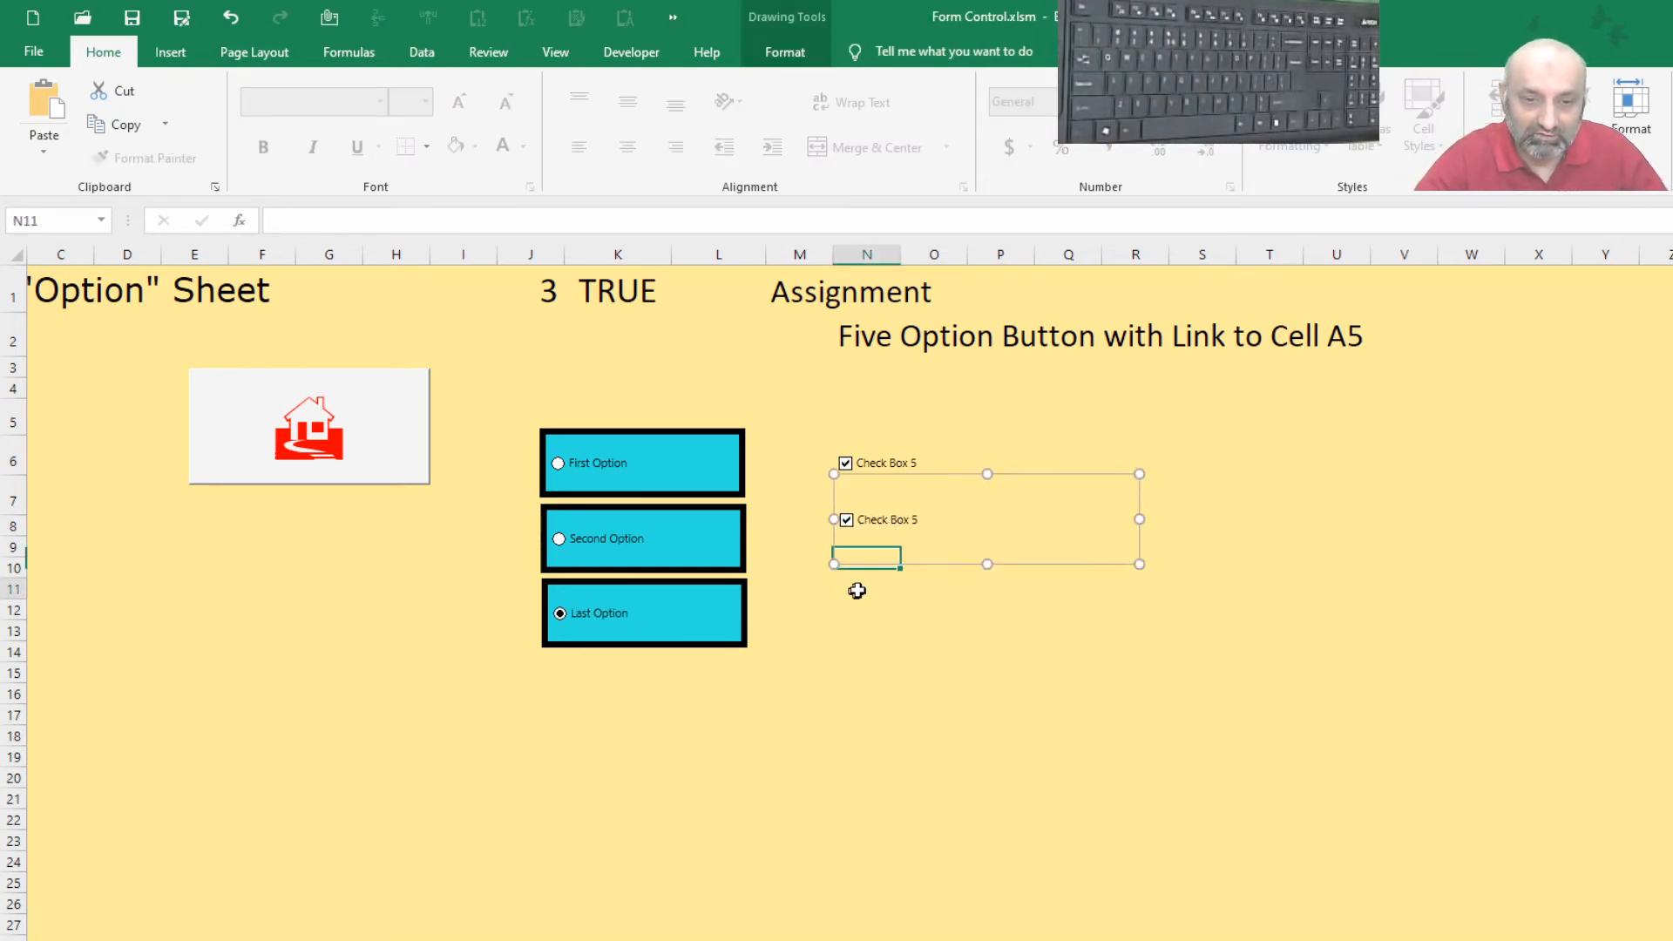
{"action": "left_click", "coordinate": [853, 593]}
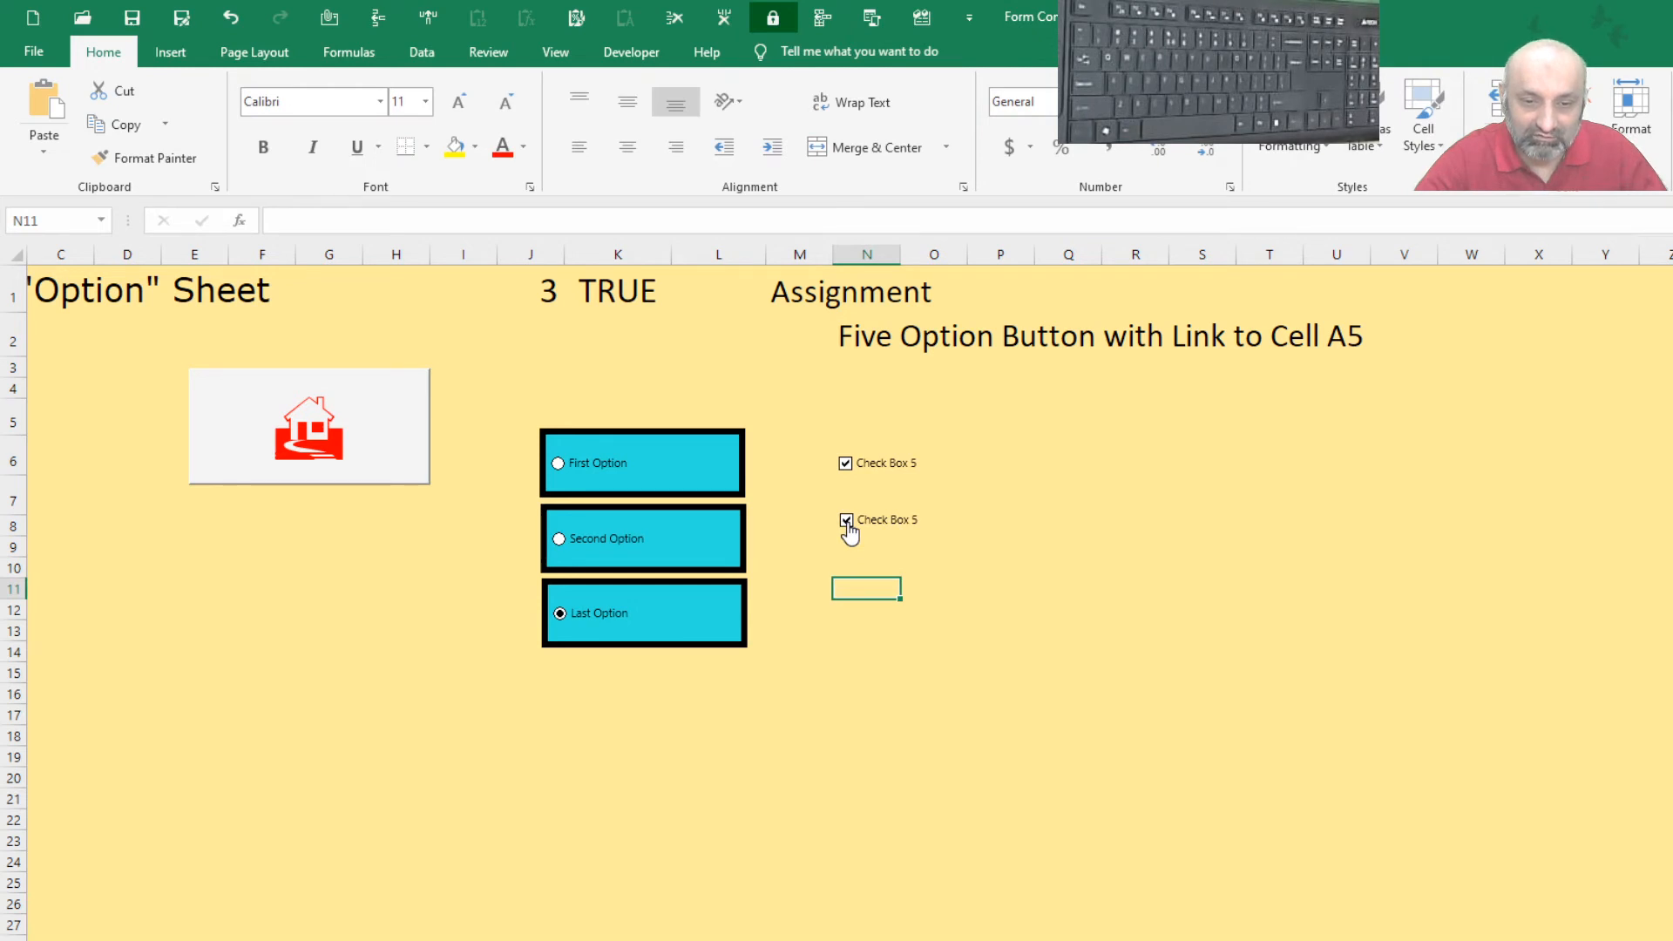
Change the caption of the duplicated check box to "Copy"
{"action": "right_click", "coordinate": [872, 522]}
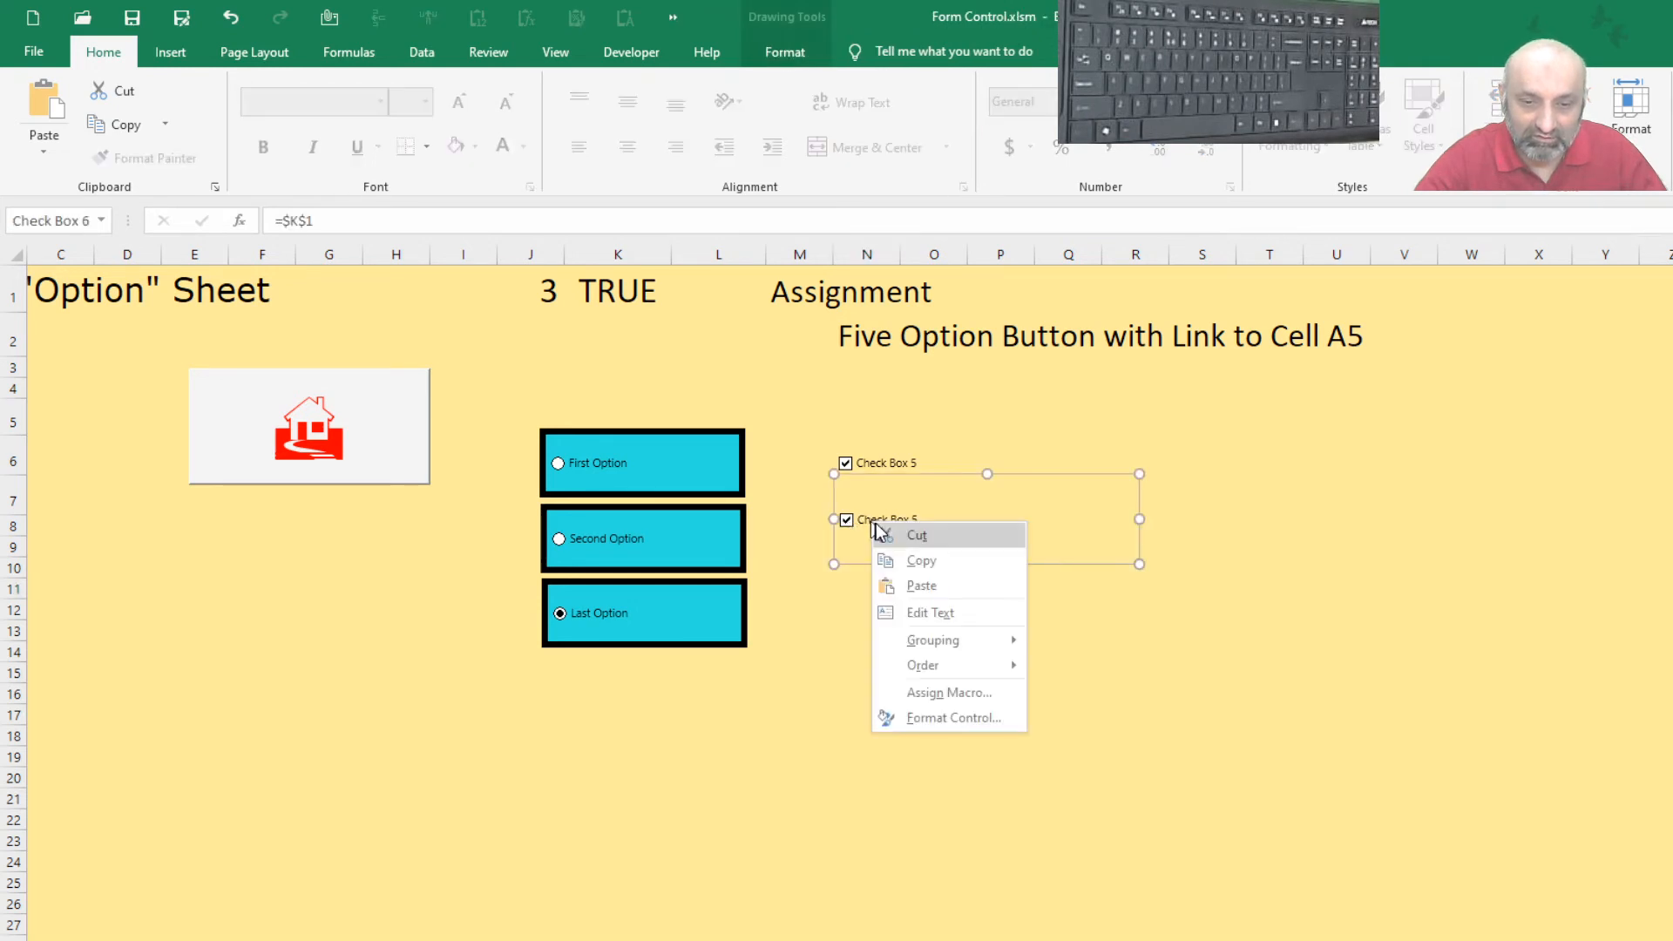
{"action": "left_click", "coordinate": [896, 615]}
{"action": "key", "text": "Delete"}
{"action": "key", "text": "Delete"}
{"action": "key", "text": "Delete"}
{"action": "key", "text": "Delete"}
{"action": "key", "text": "Delete"}
{"action": "key", "text": "Delete"}
{"action": "key", "text": "Delete"}
{"action": "key", "text": "Delete"}
{"action": "type", "text": "Copy"}
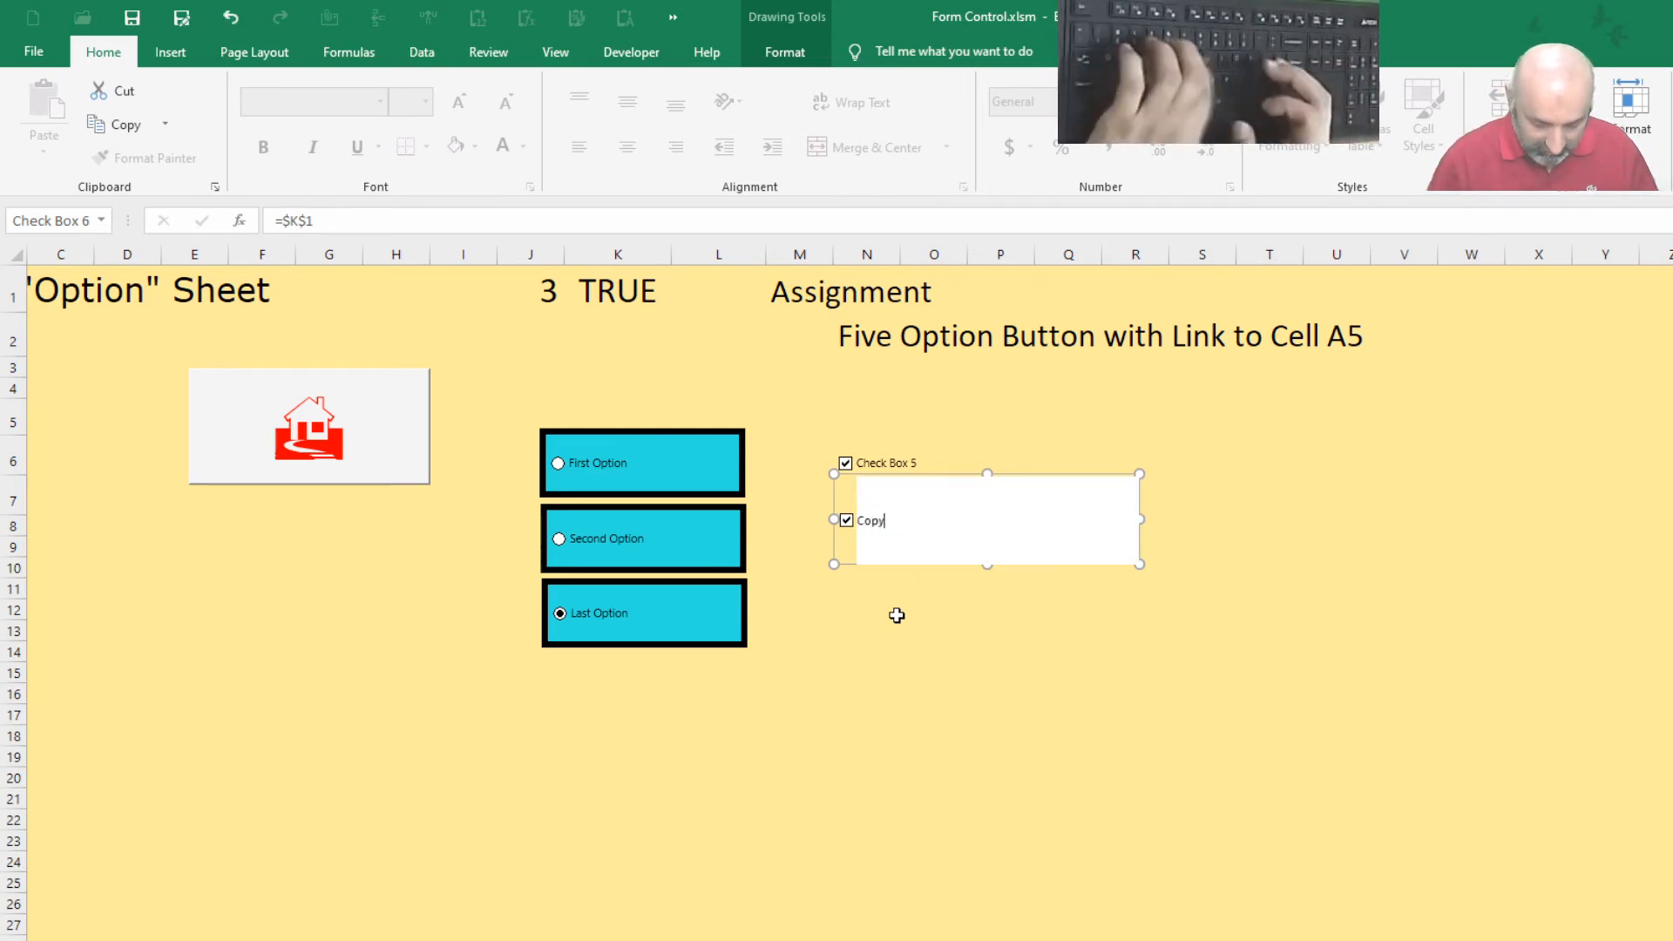
{"action": "left_click", "coordinate": [898, 616]}
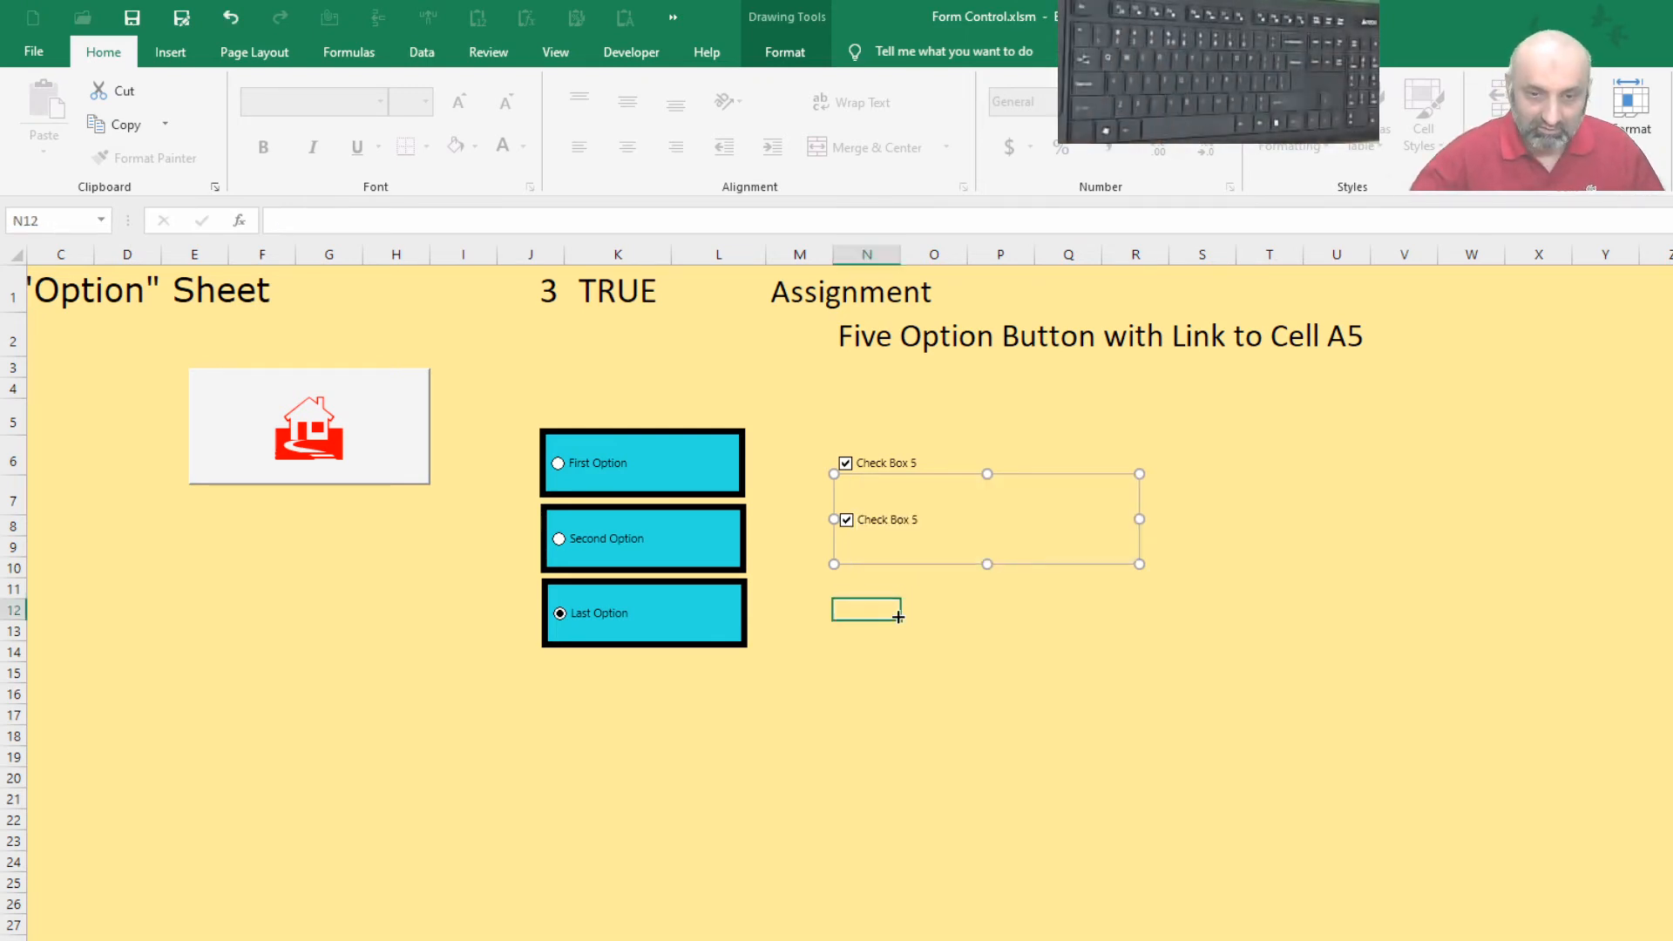
Toggle the Copy check box off and on to test how it and Check Box 5 respond to their shared cell link
{"action": "left_click", "coordinate": [846, 522]}
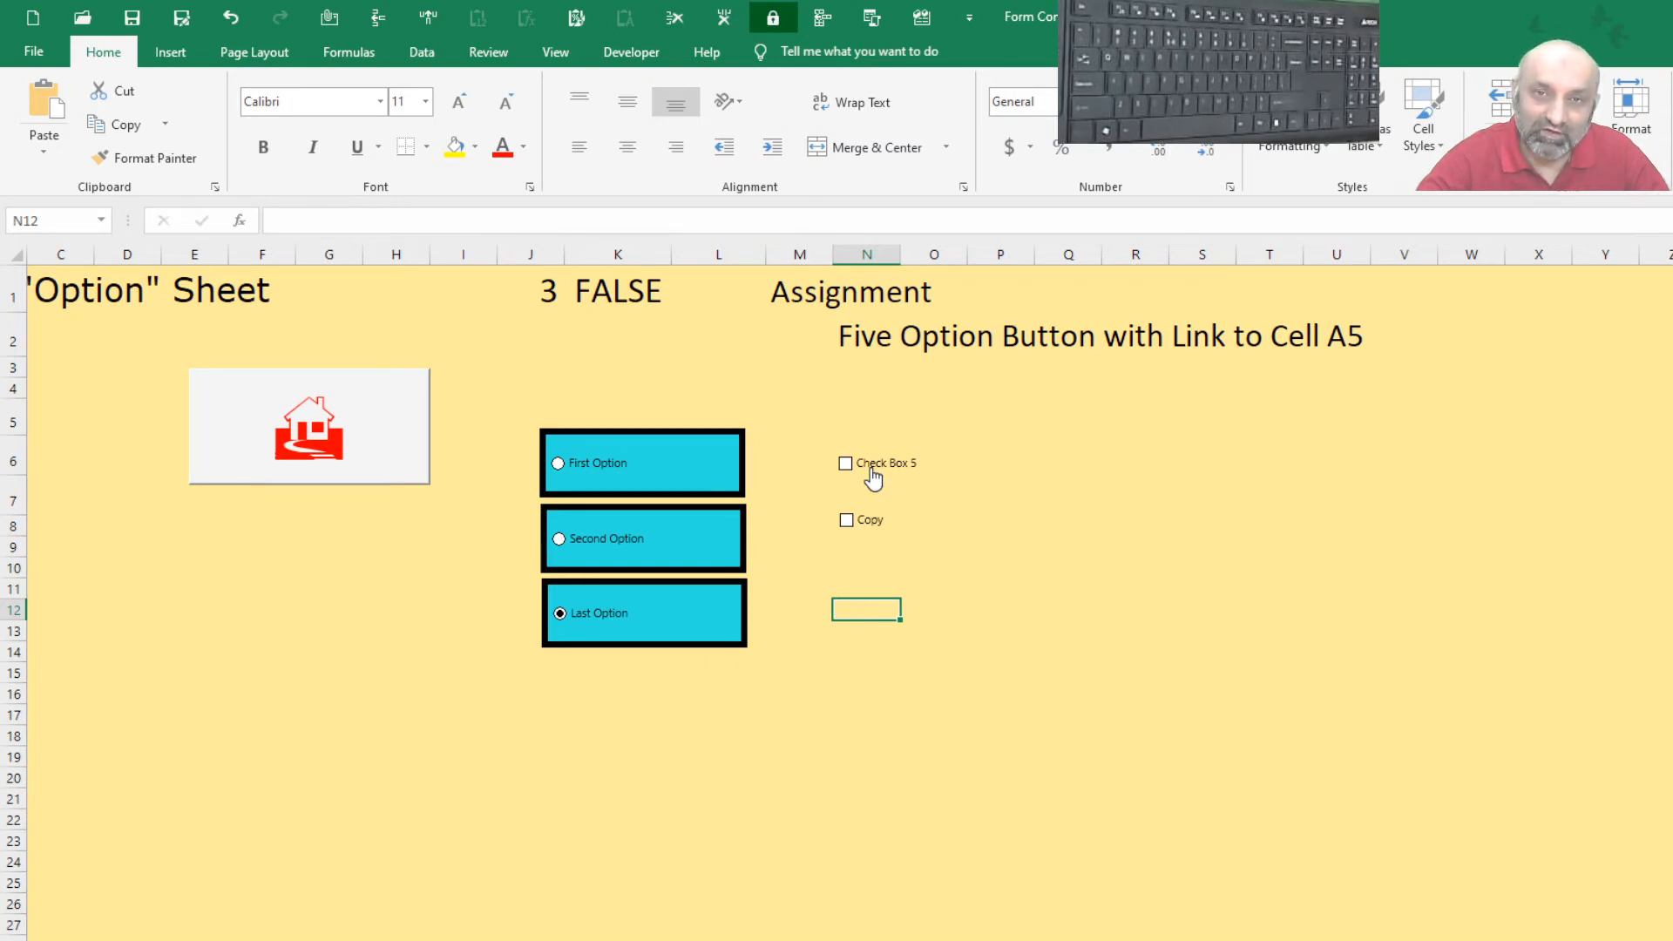
{"action": "left_click", "coordinate": [858, 520]}
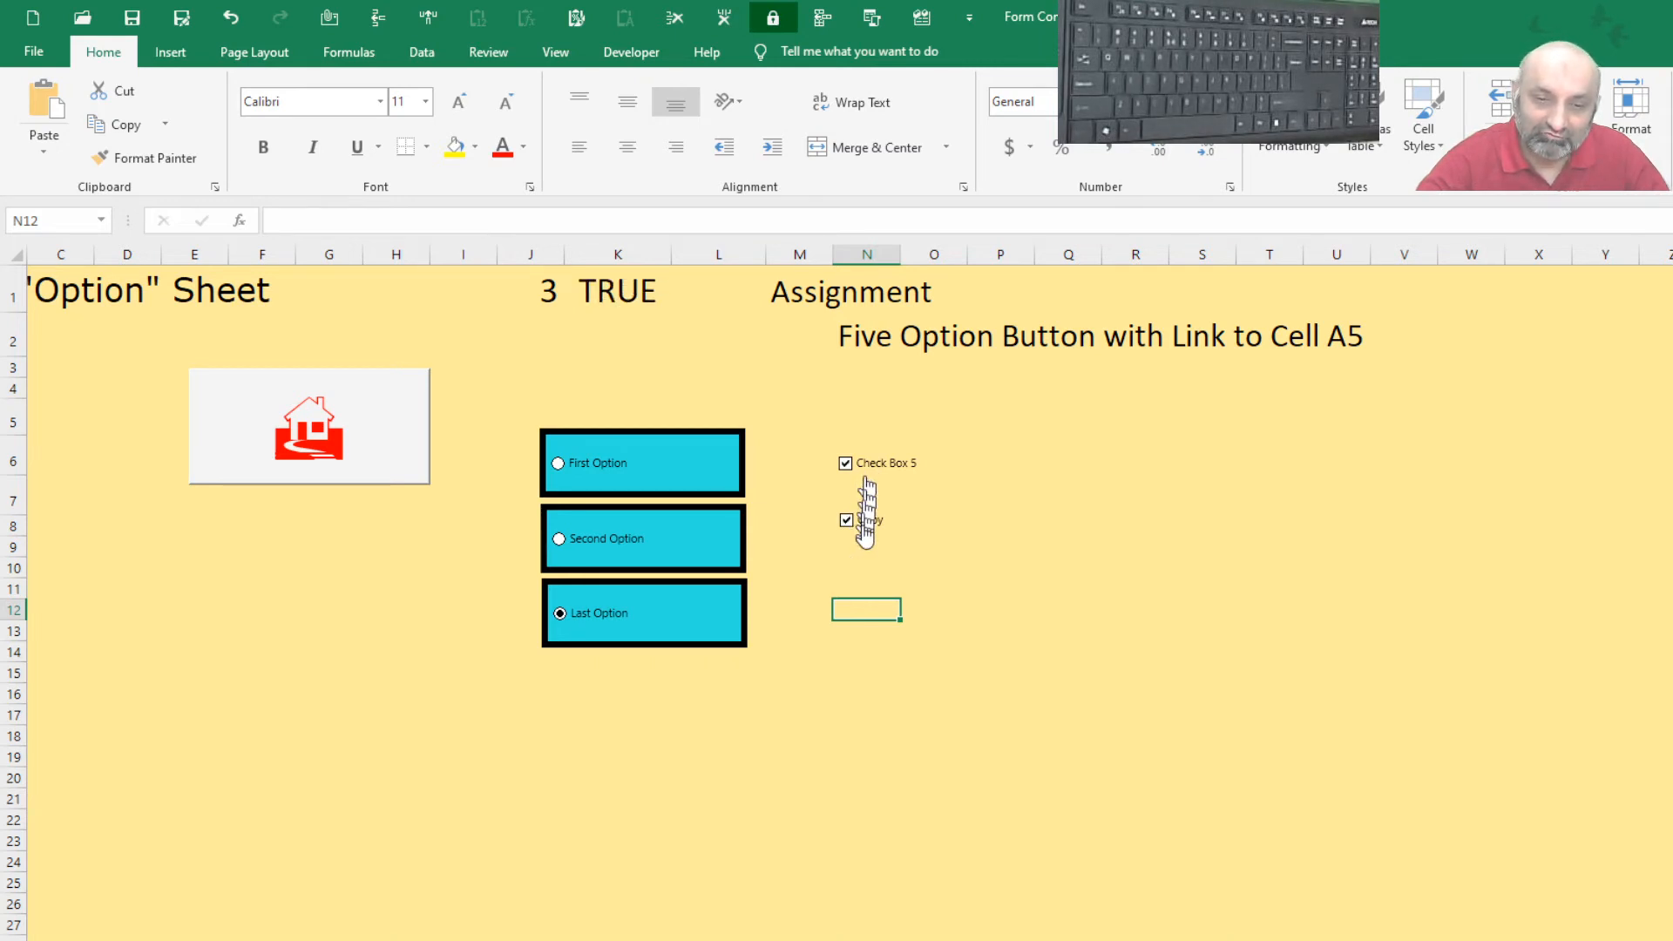
{"action": "left_click", "coordinate": [862, 526]}
{"action": "right_click", "coordinate": [865, 524]}
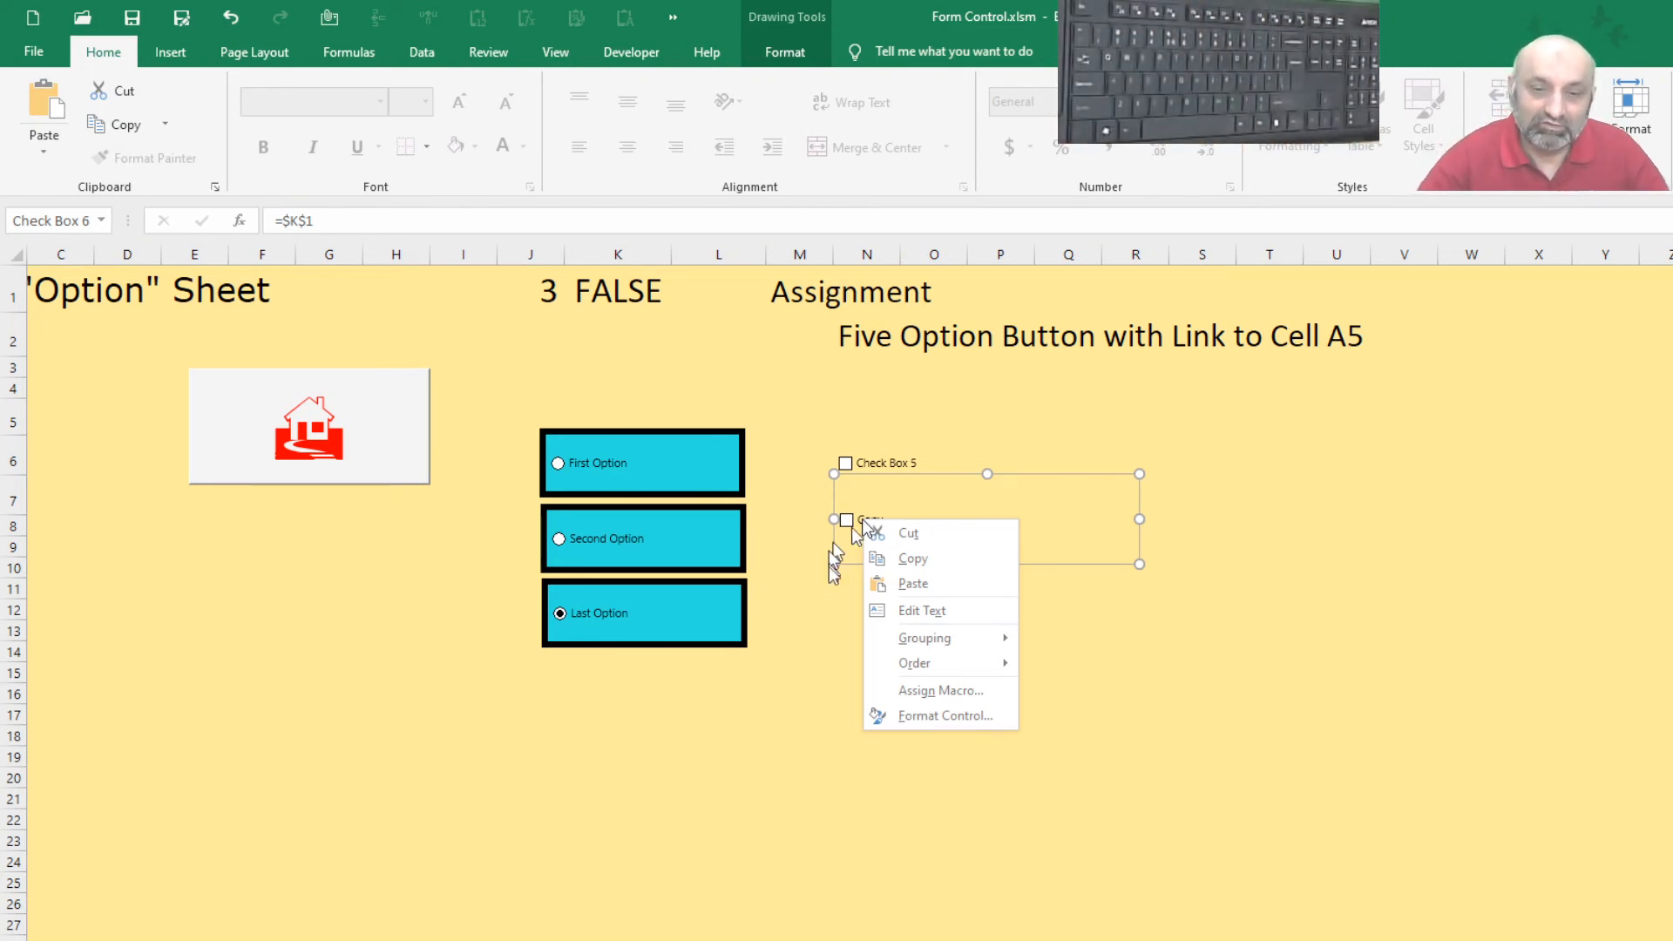
{"action": "key", "text": "Escape"}
{"action": "left_click", "coordinate": [860, 591]}
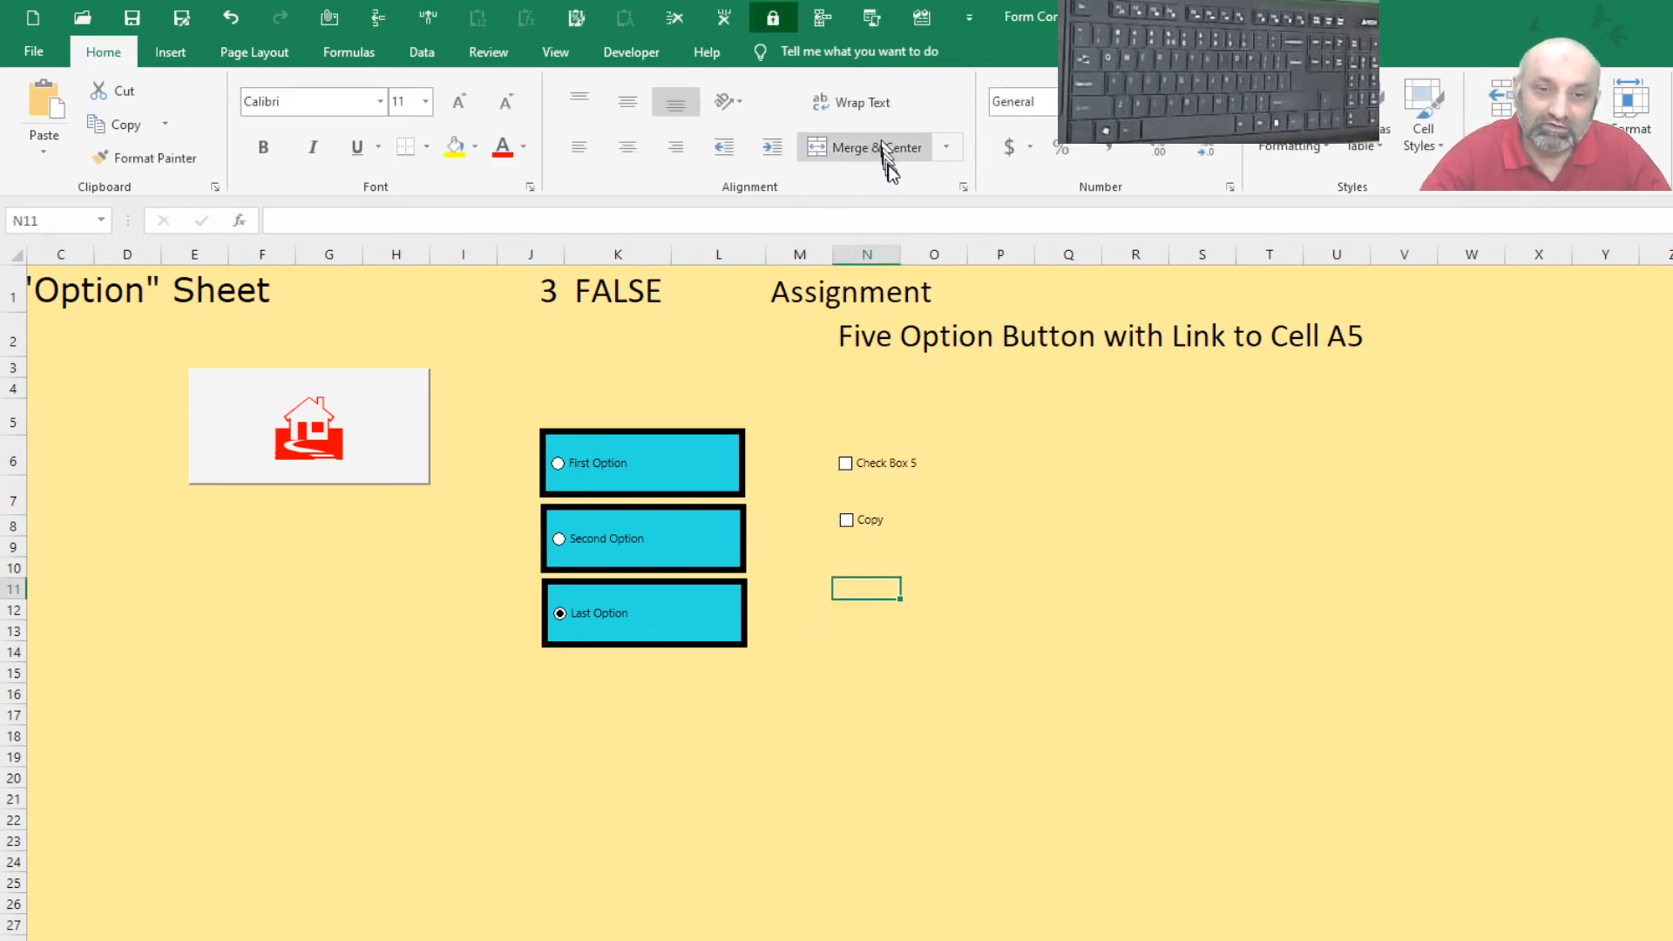
Insert another check box form control below the Copy check box, spanning about N10 to P12
{"action": "left_click", "coordinate": [645, 59]}
{"action": "left_click", "coordinate": [560, 131]}
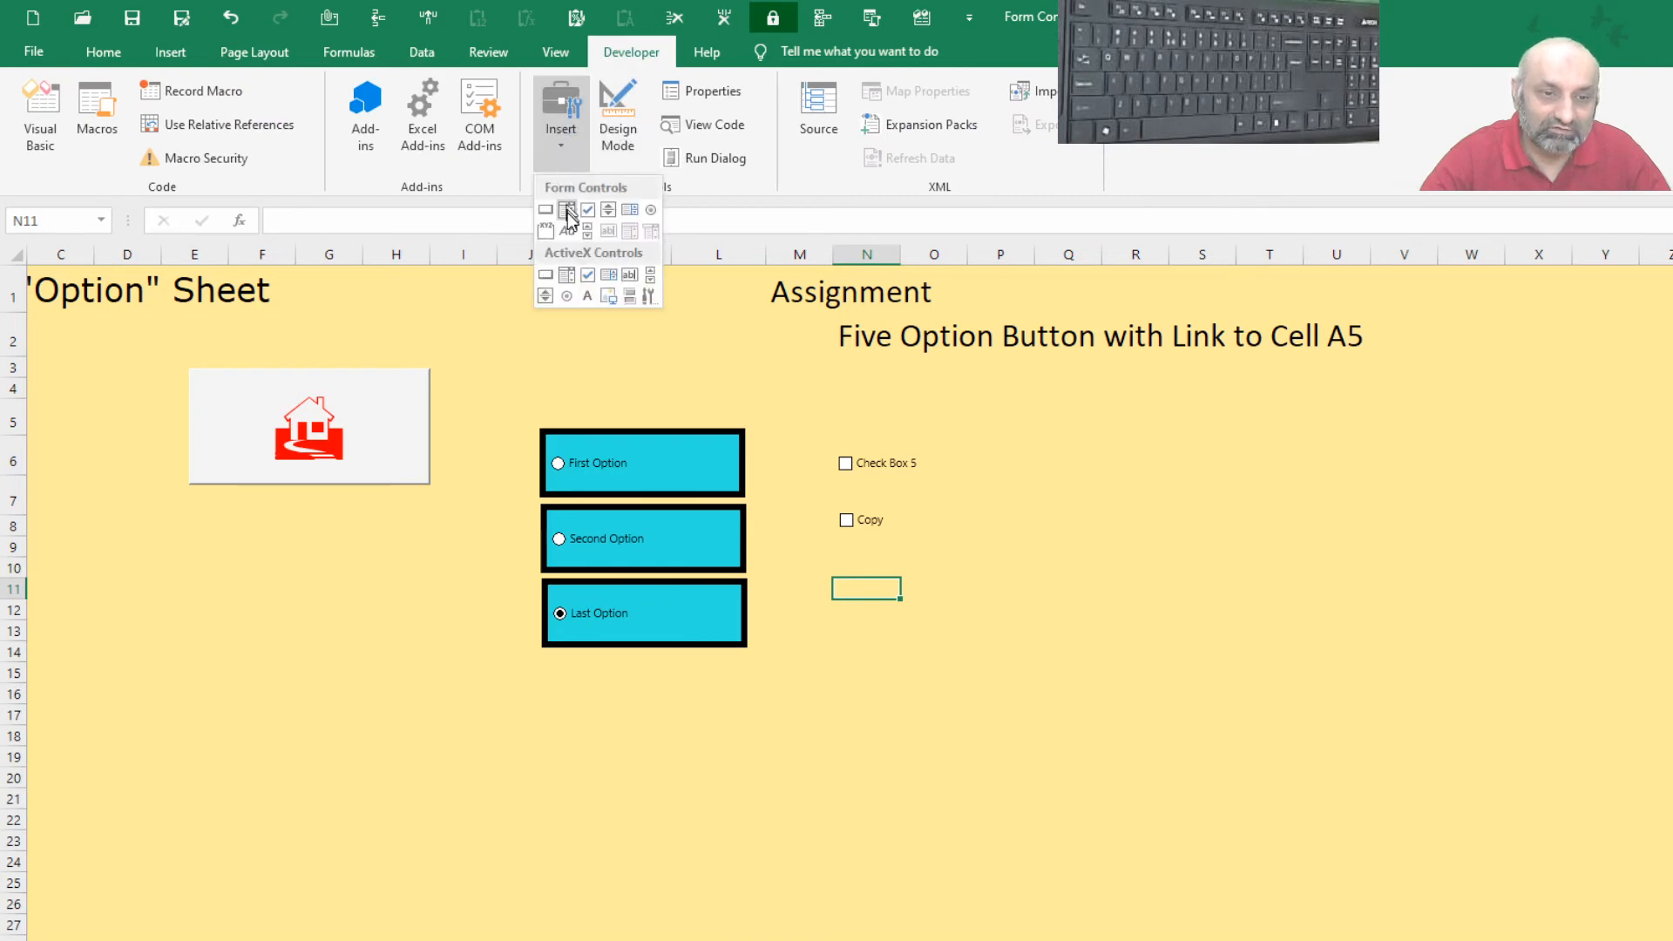
{"action": "left_click", "coordinate": [587, 211]}
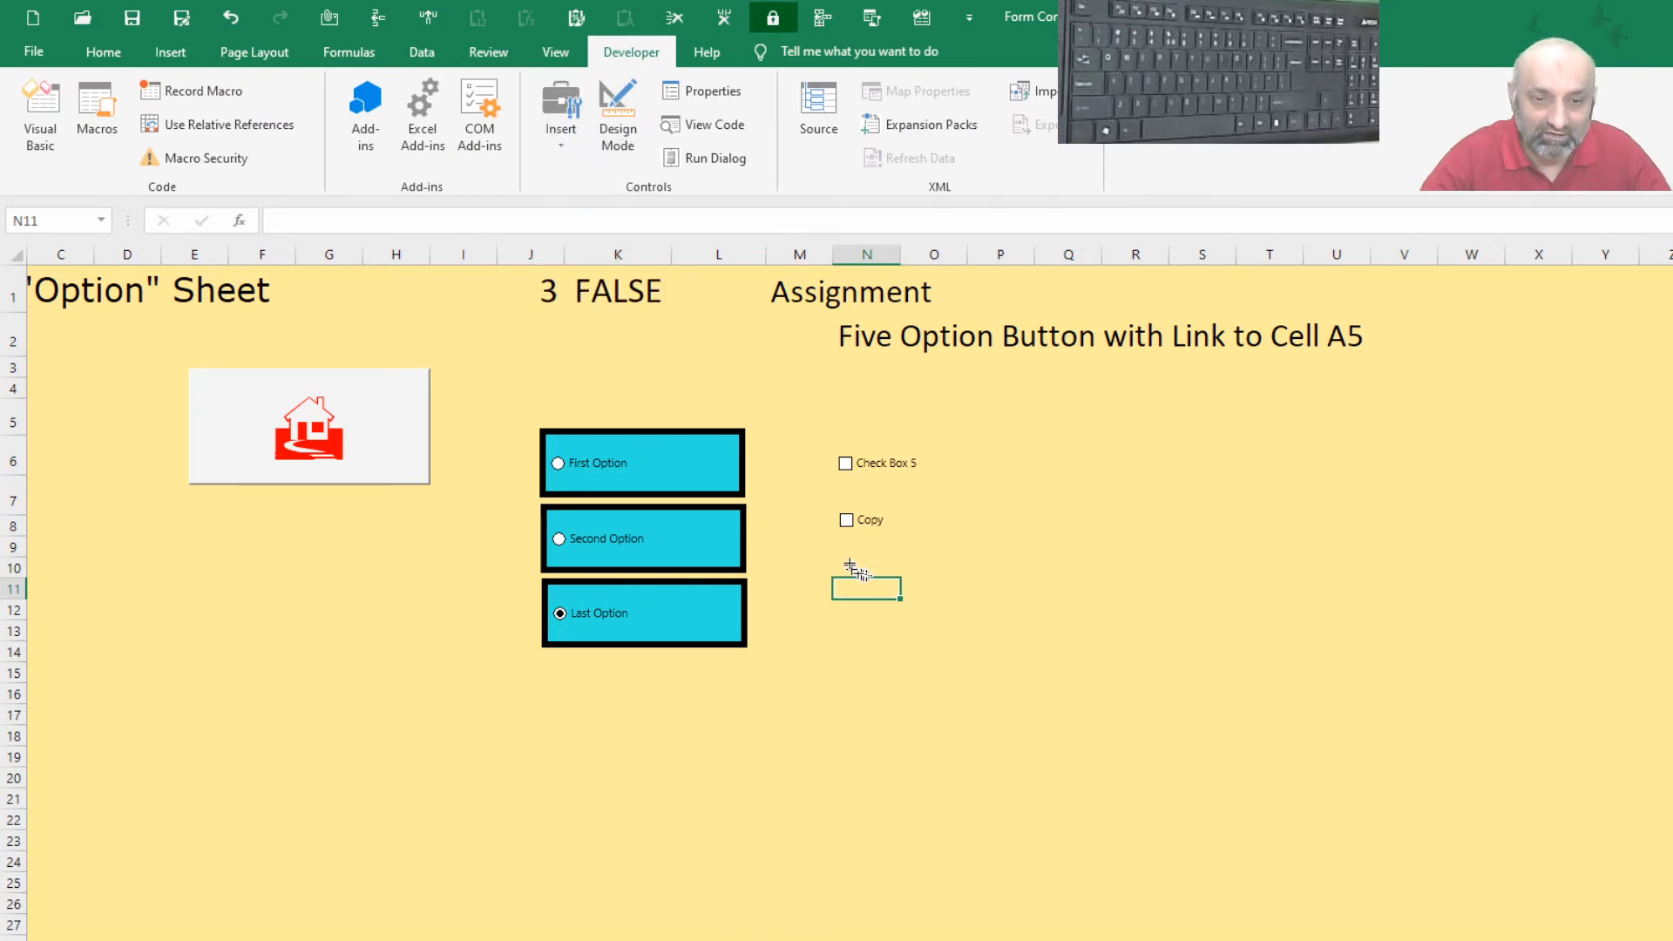
{"action": "left_click_drag", "start_coordinate": [850, 562], "coordinate": [974, 612]}
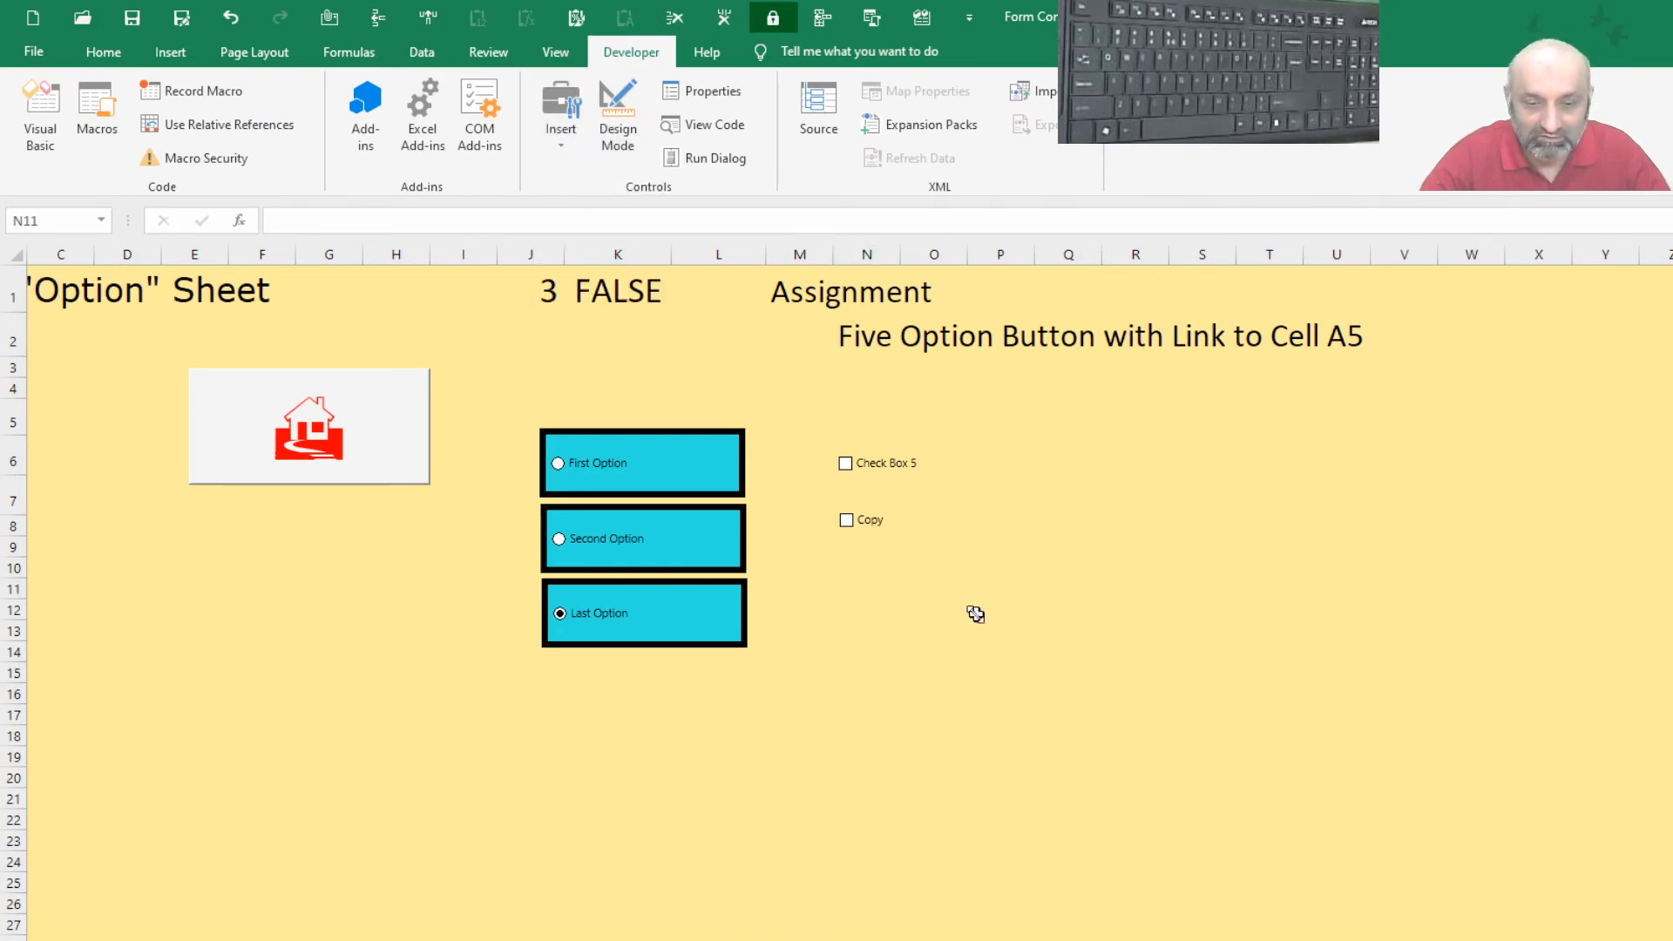
Link the new check box to cell L1 and set its value to Mixed in the control format settings
{"action": "right_click", "coordinate": [903, 592]}
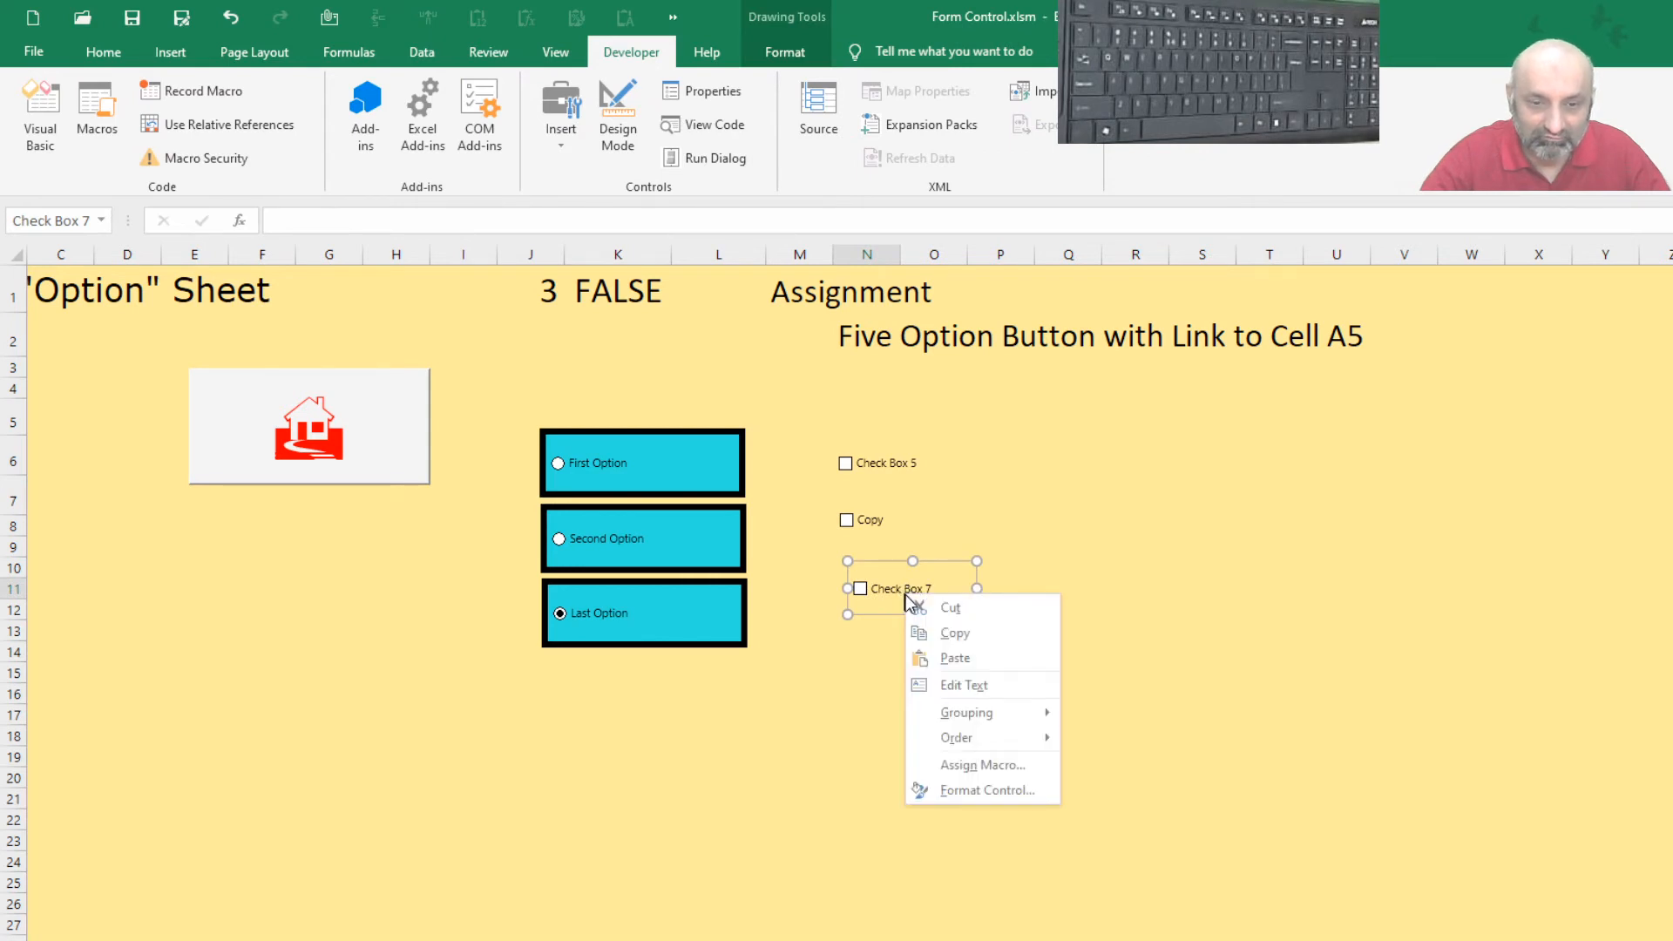
{"action": "left_click", "coordinate": [954, 780]}
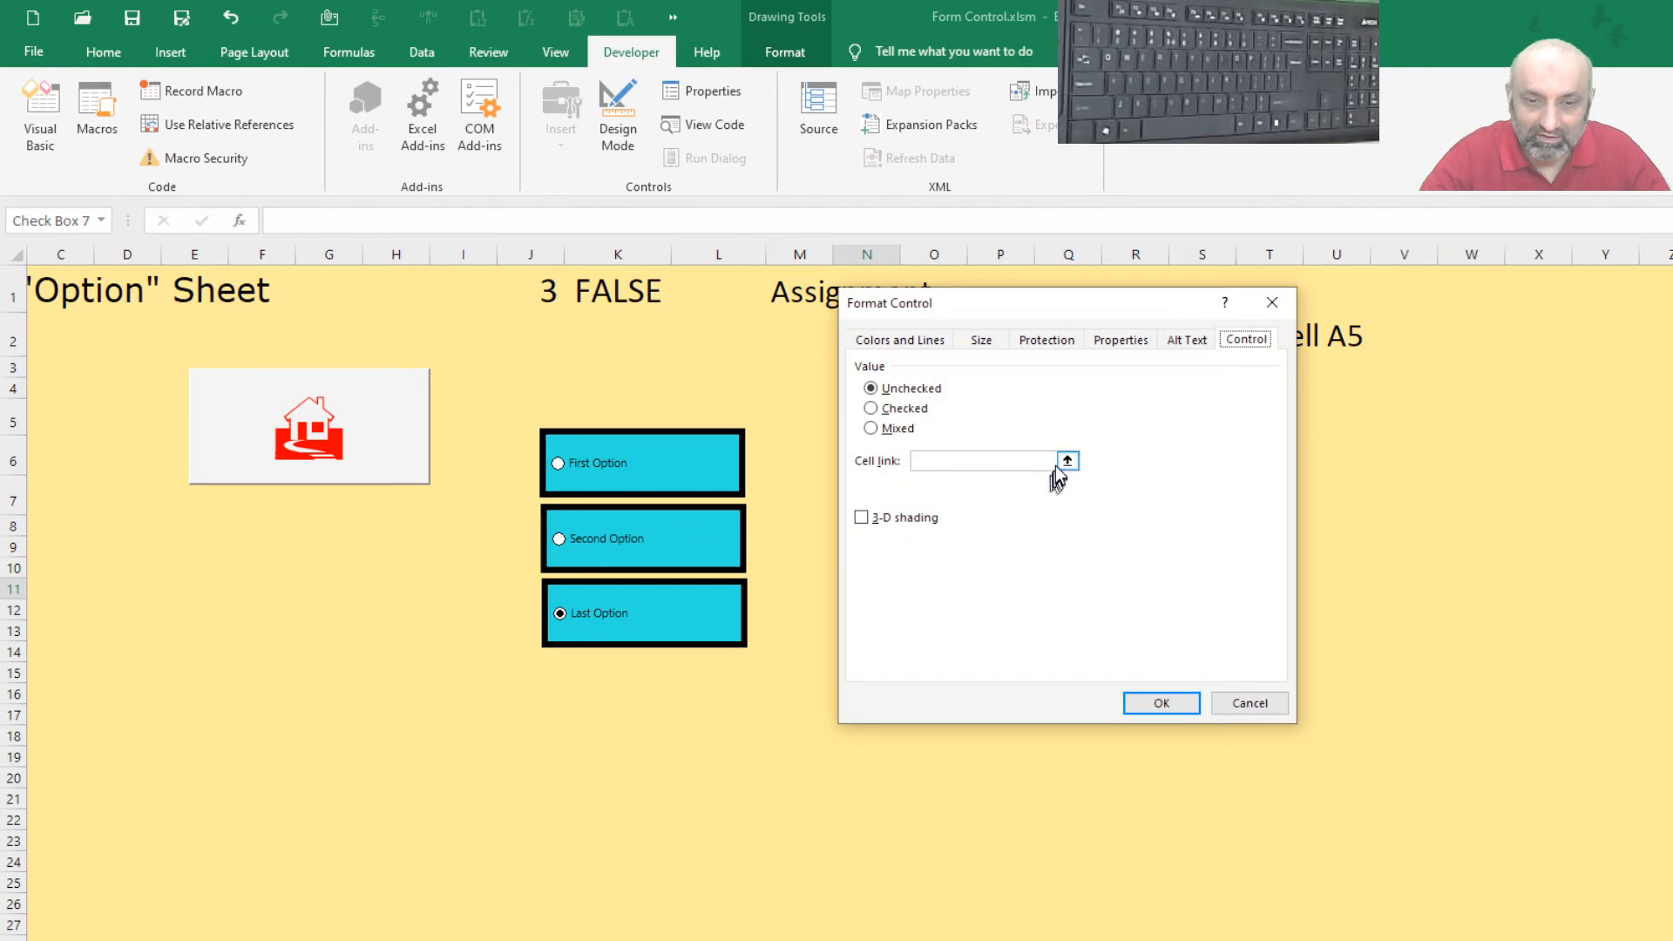
{"action": "left_click", "coordinate": [1068, 462]}
{"action": "left_click", "coordinate": [708, 281]}
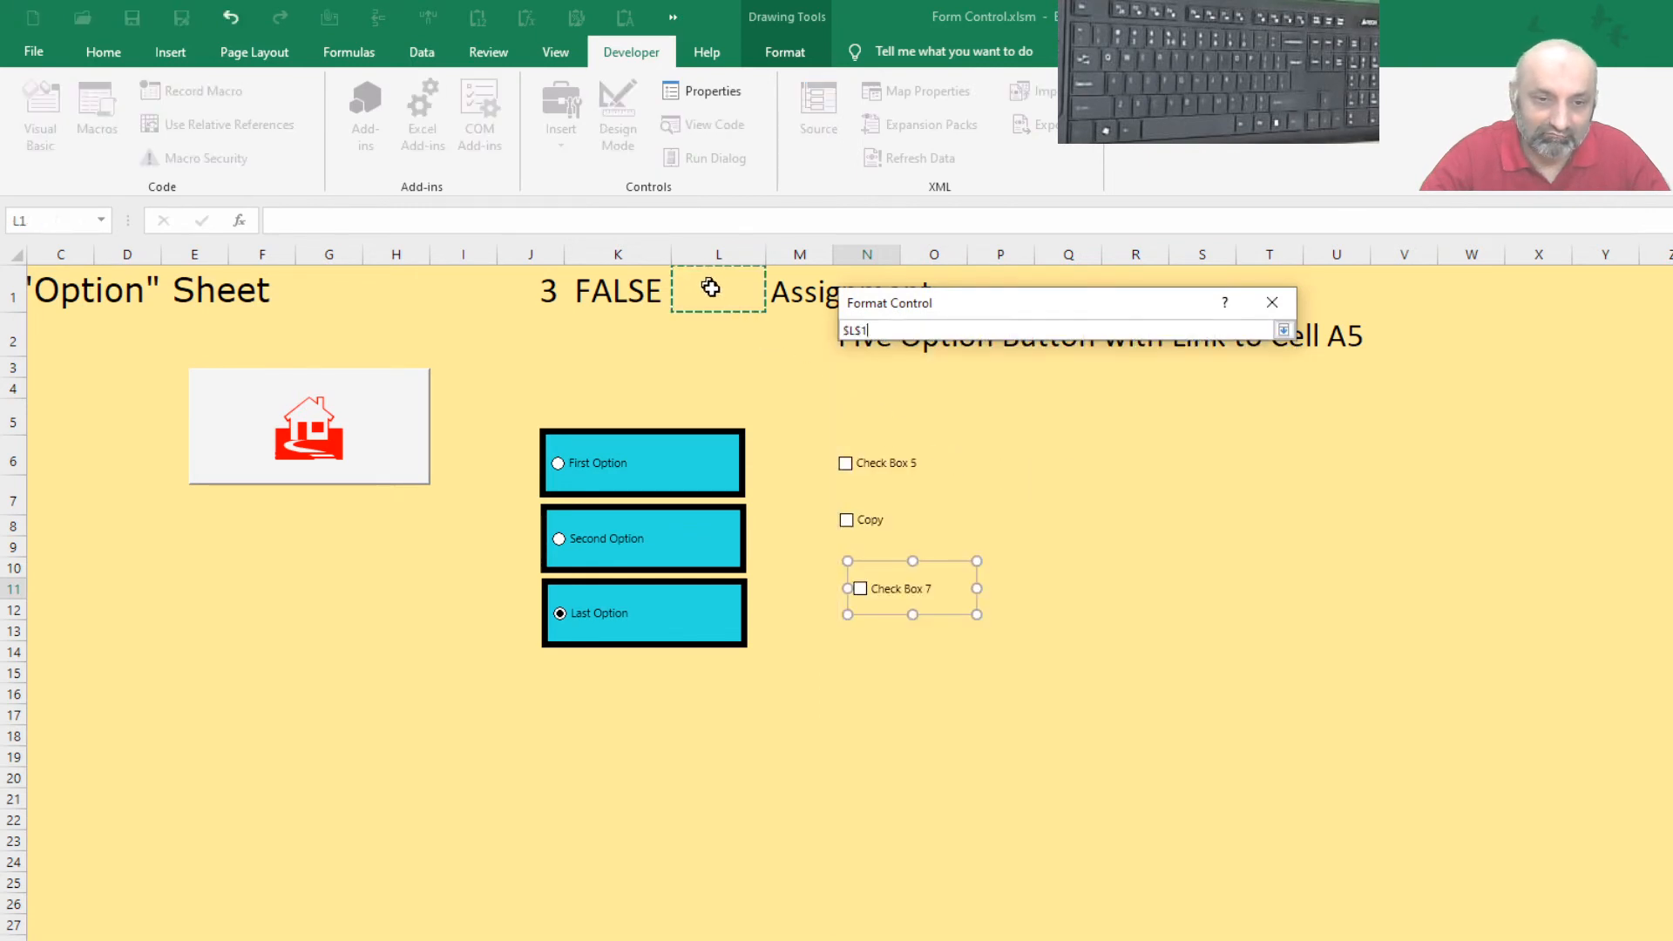
{"action": "left_click", "coordinate": [1284, 330]}
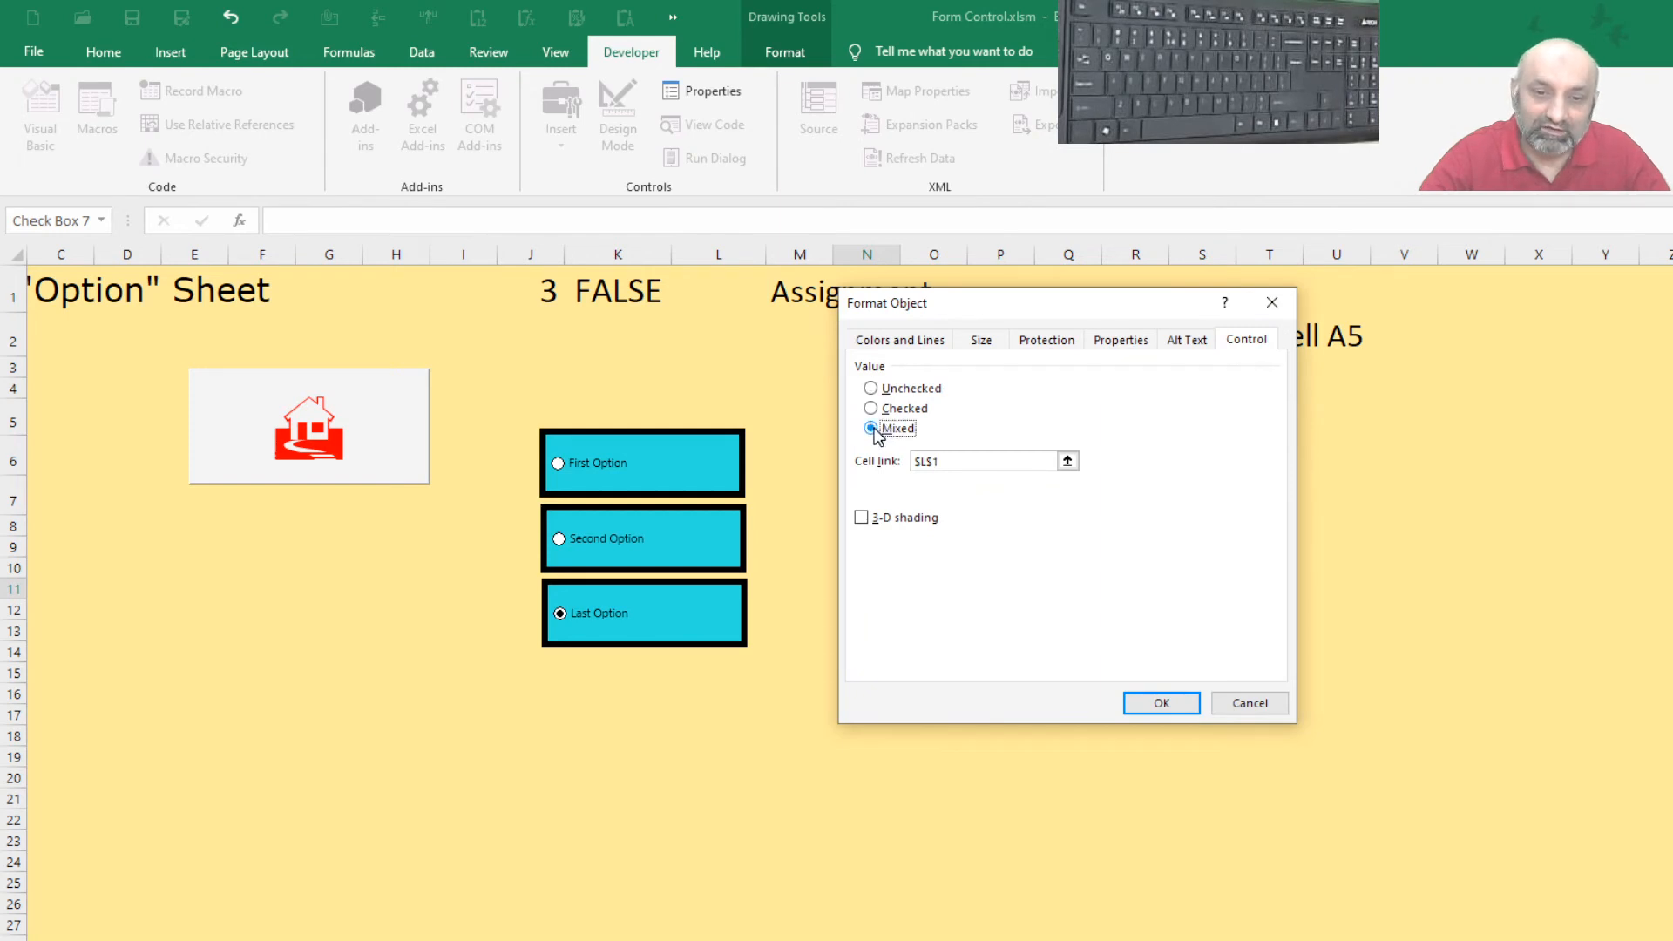
{"action": "left_click", "coordinate": [1161, 703]}
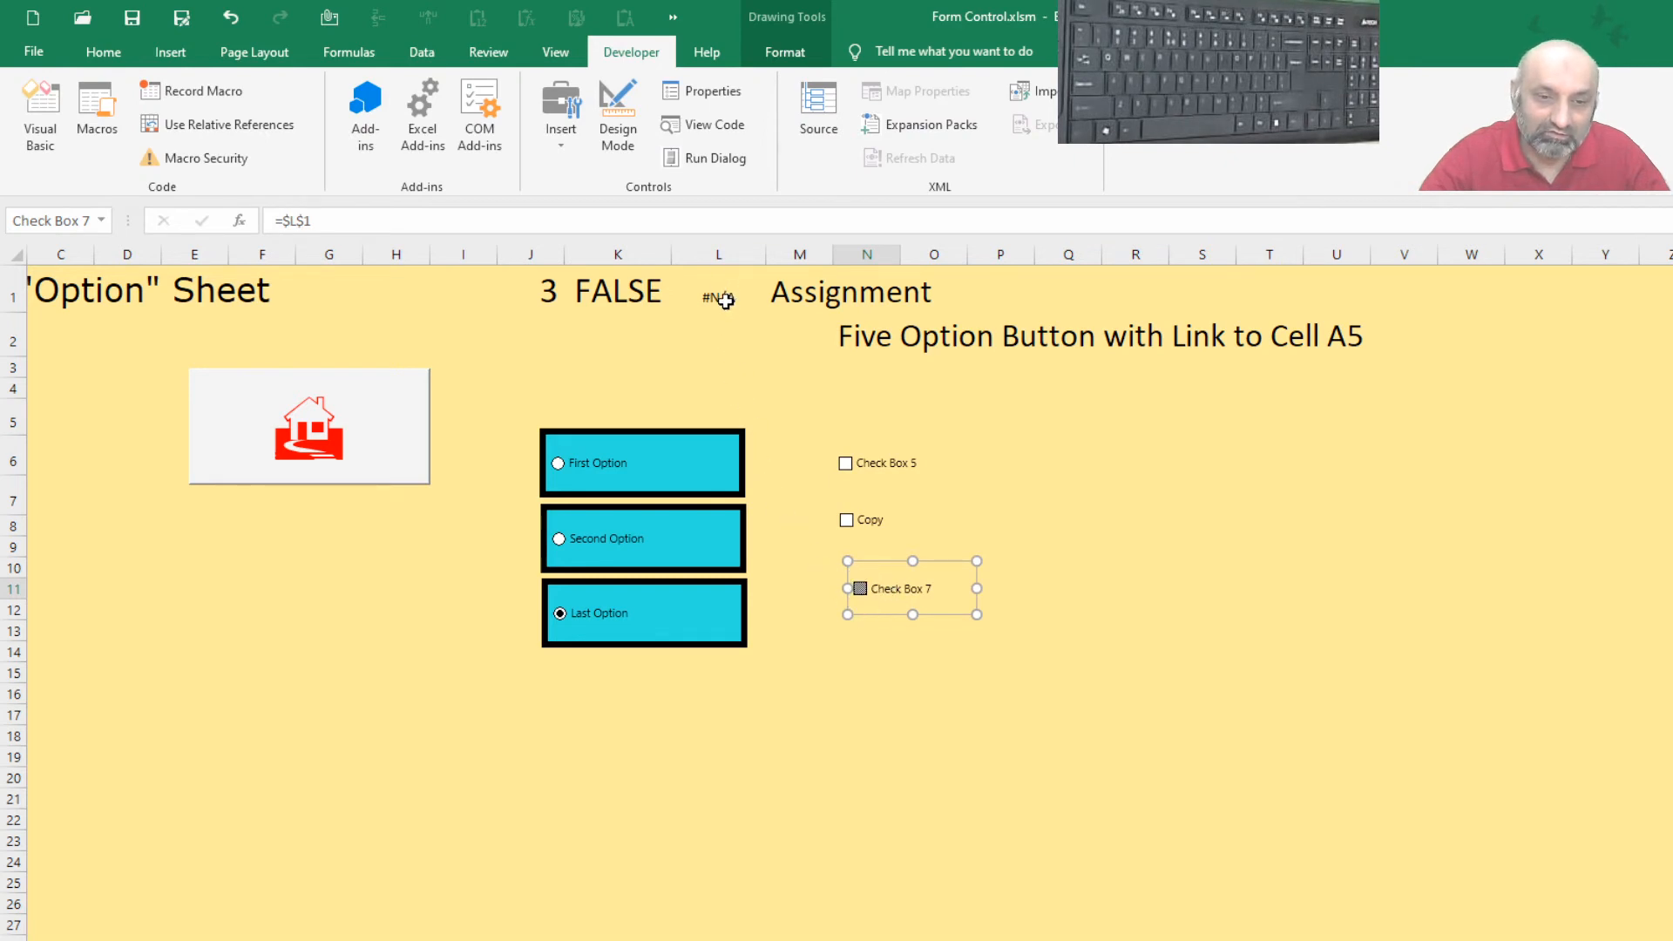
Enter TRUE in cell K1 to tick the two check boxes linked to it
{"action": "left_click", "coordinate": [726, 300]}
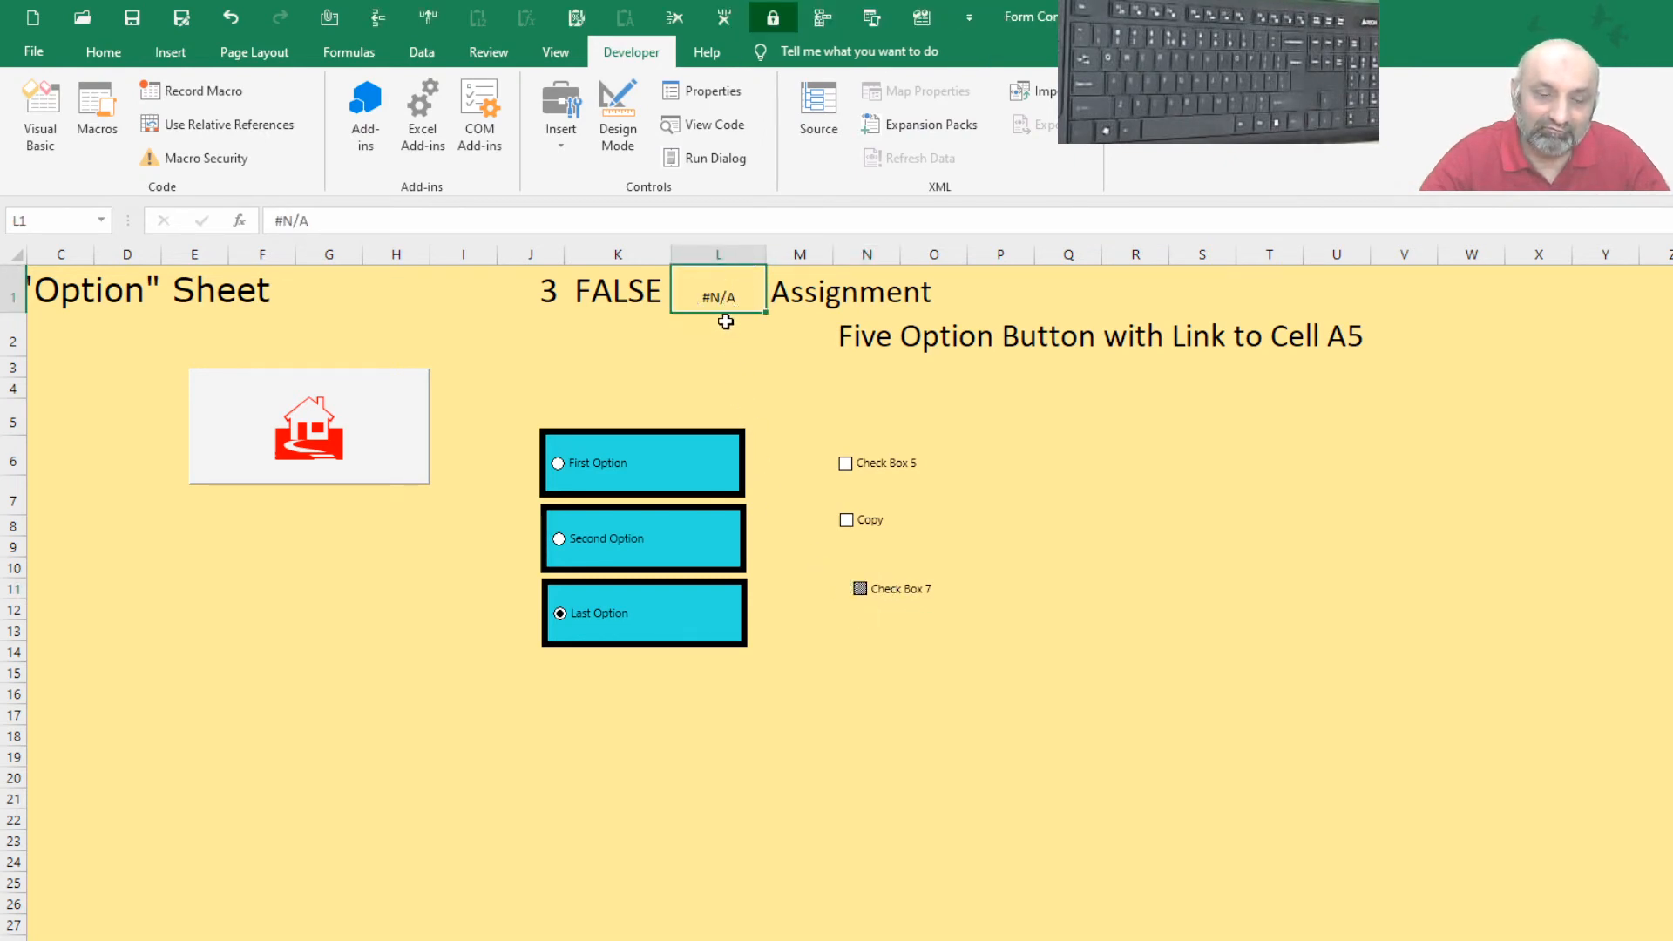
{"action": "left_click", "coordinate": [646, 305]}
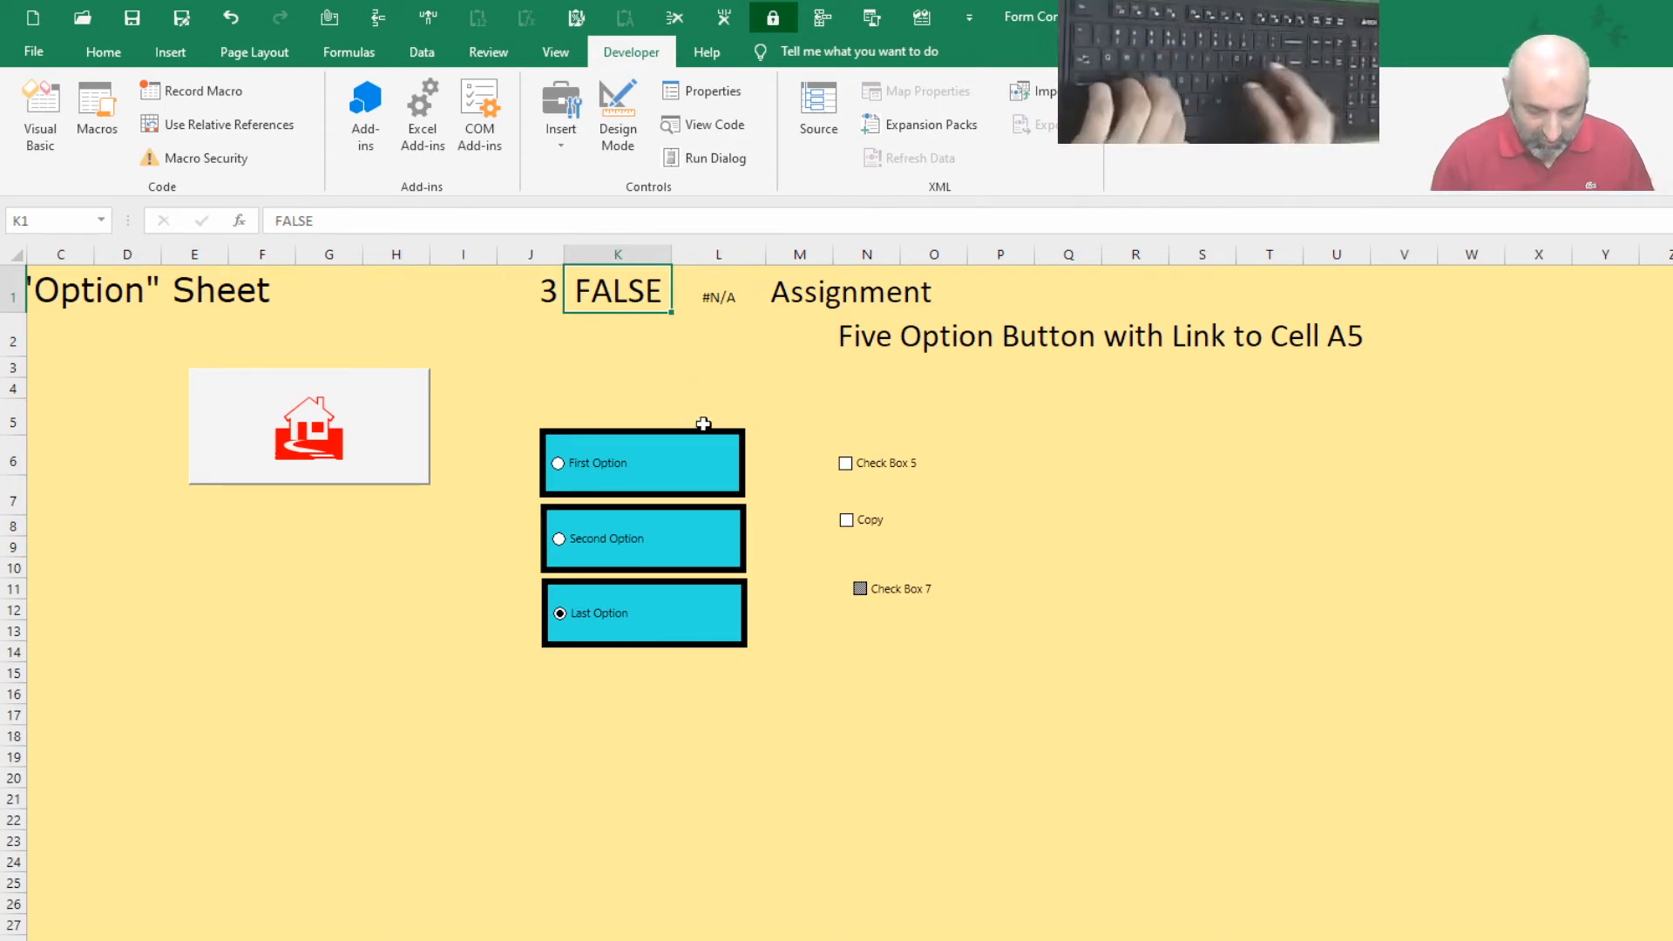
{"action": "type", "text": "TRY"}
{"action": "key", "text": "BackSpace"}
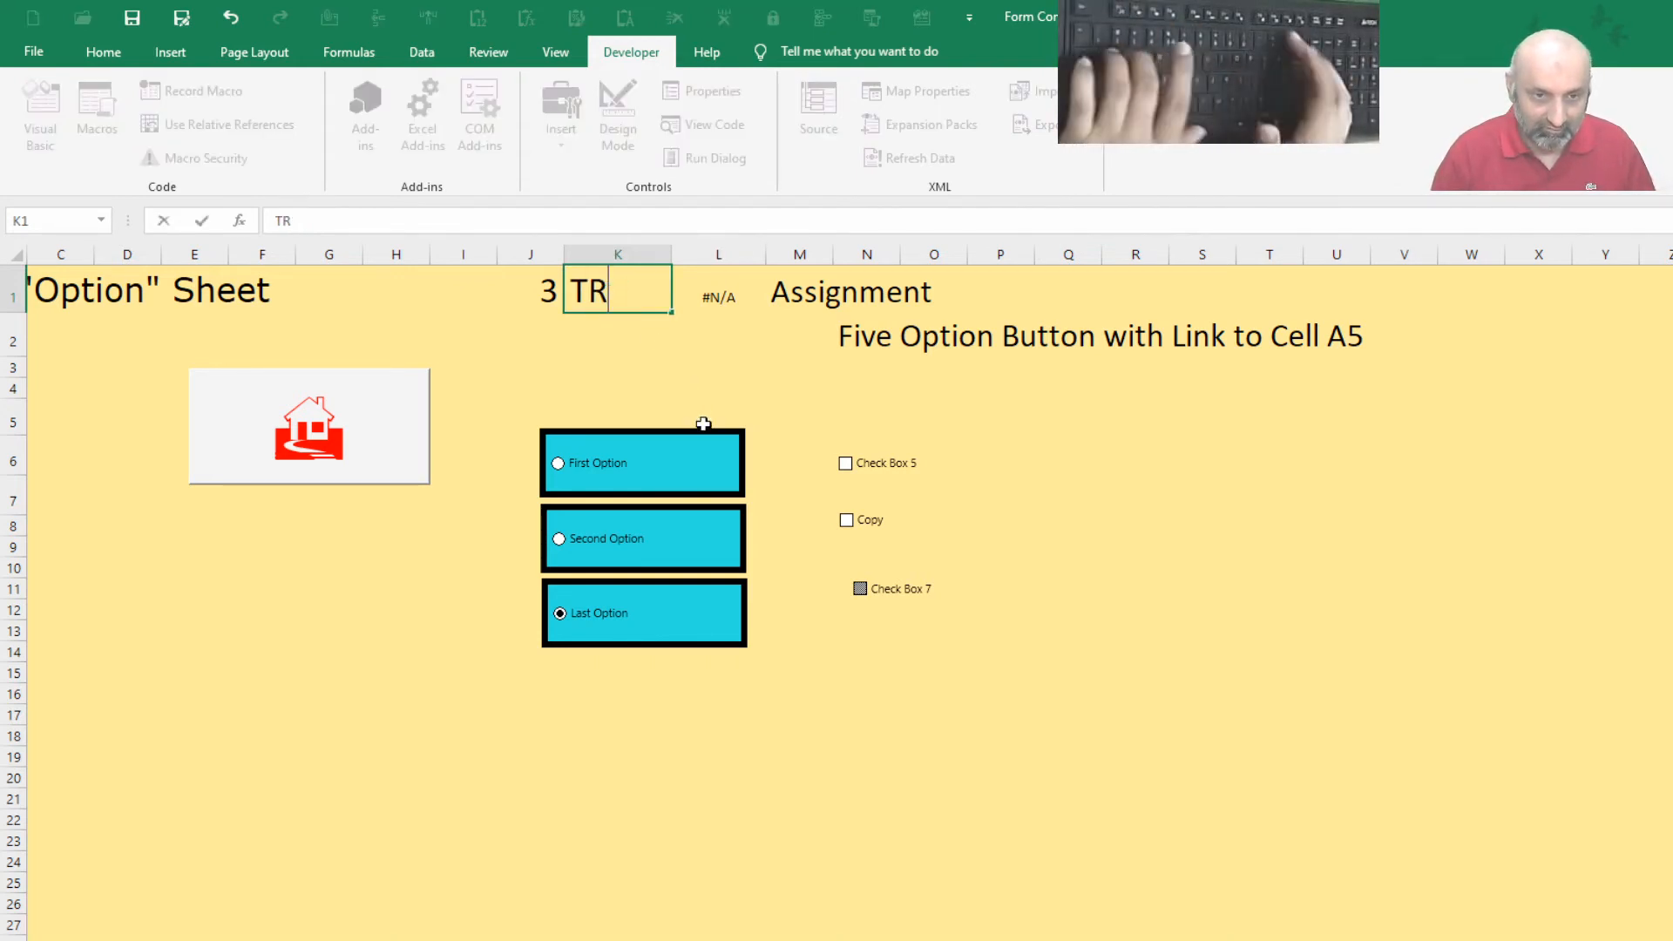
{"action": "type", "text": "UE"}
{"action": "key", "text": "Return"}
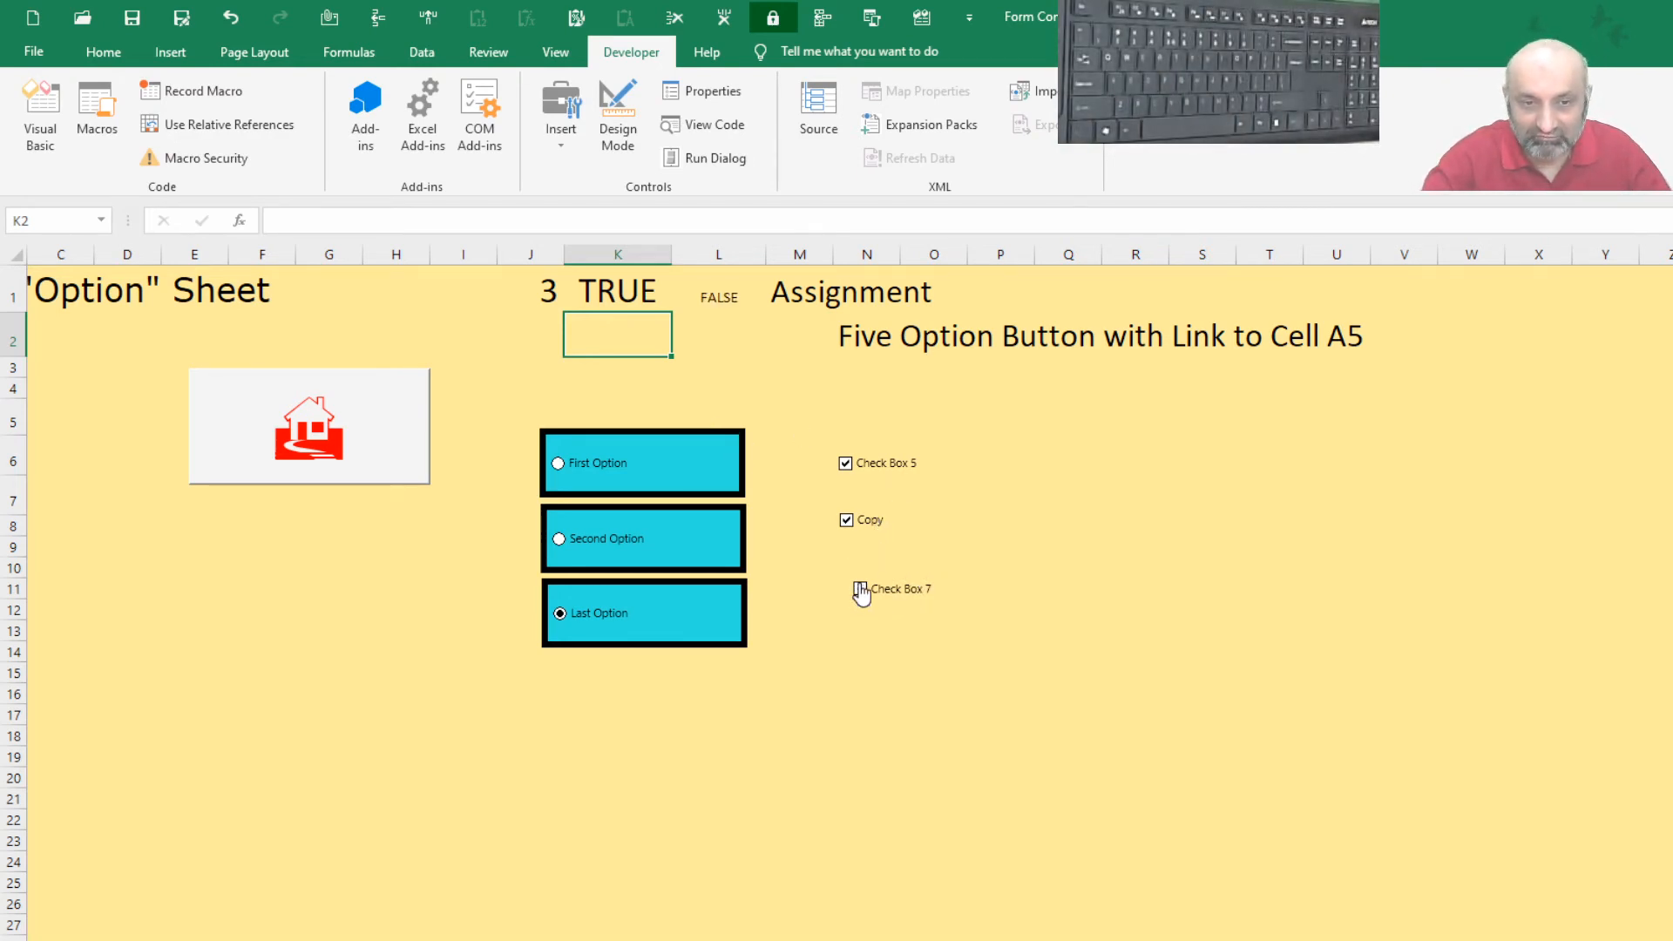
Copy the formatting of K1 onto L1 with Format Painter and widen column L to fit its linked value
{"action": "left_click", "coordinate": [636, 300]}
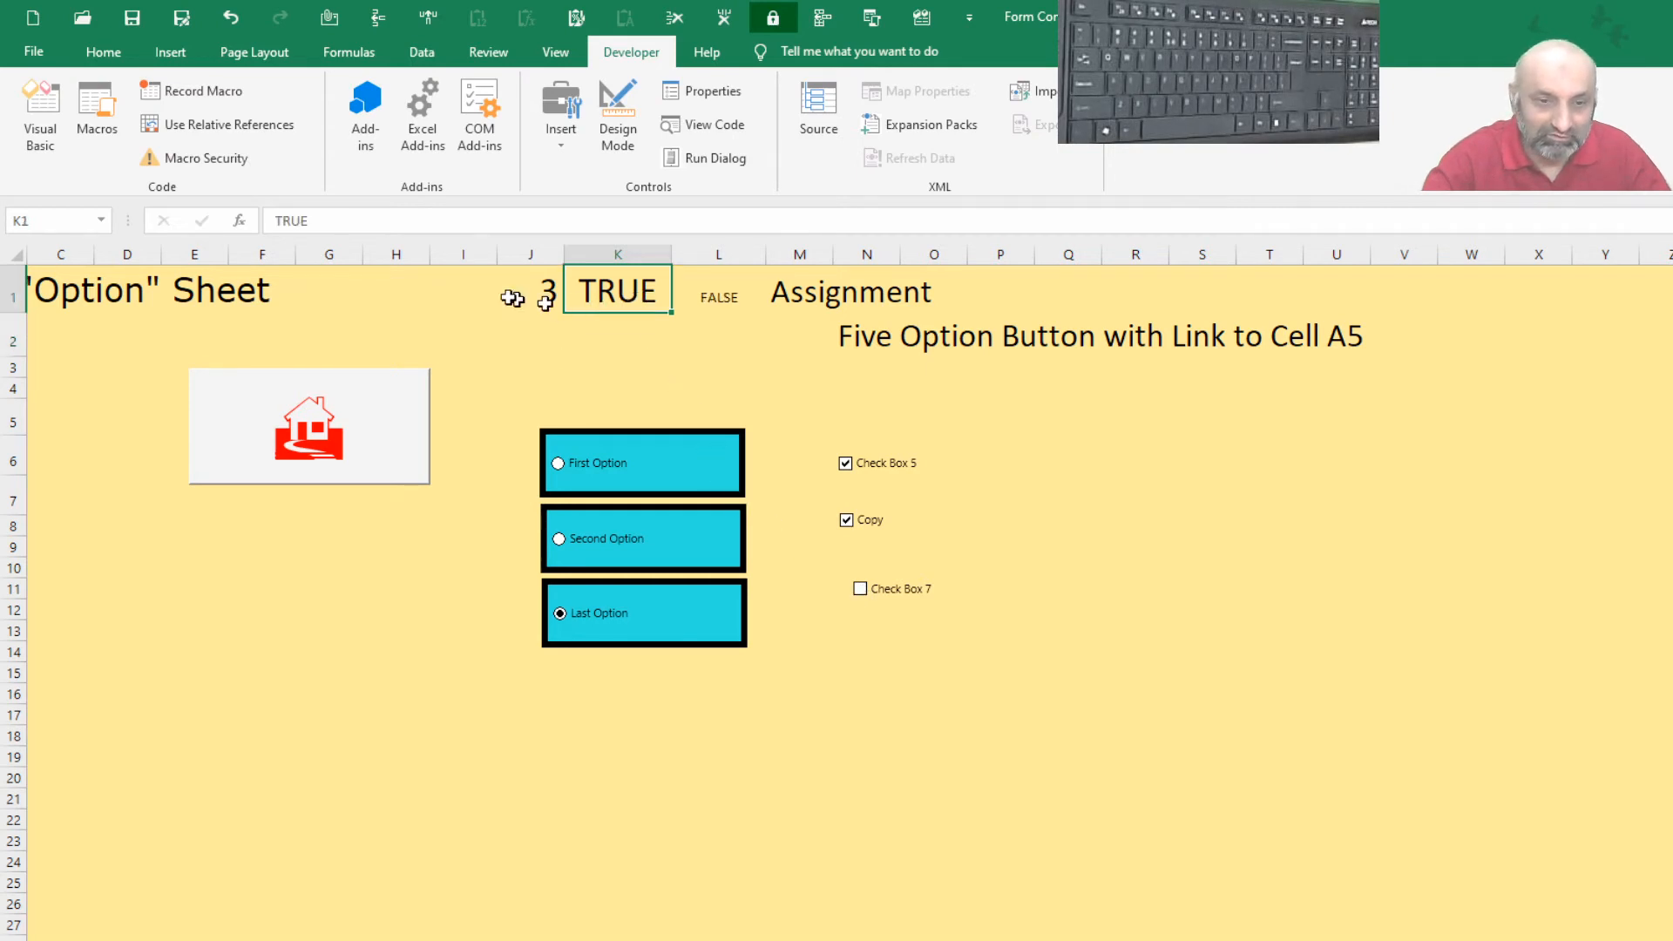
{"action": "left_click", "coordinate": [104, 49]}
{"action": "left_click", "coordinate": [117, 161]}
{"action": "left_click", "coordinate": [716, 295]}
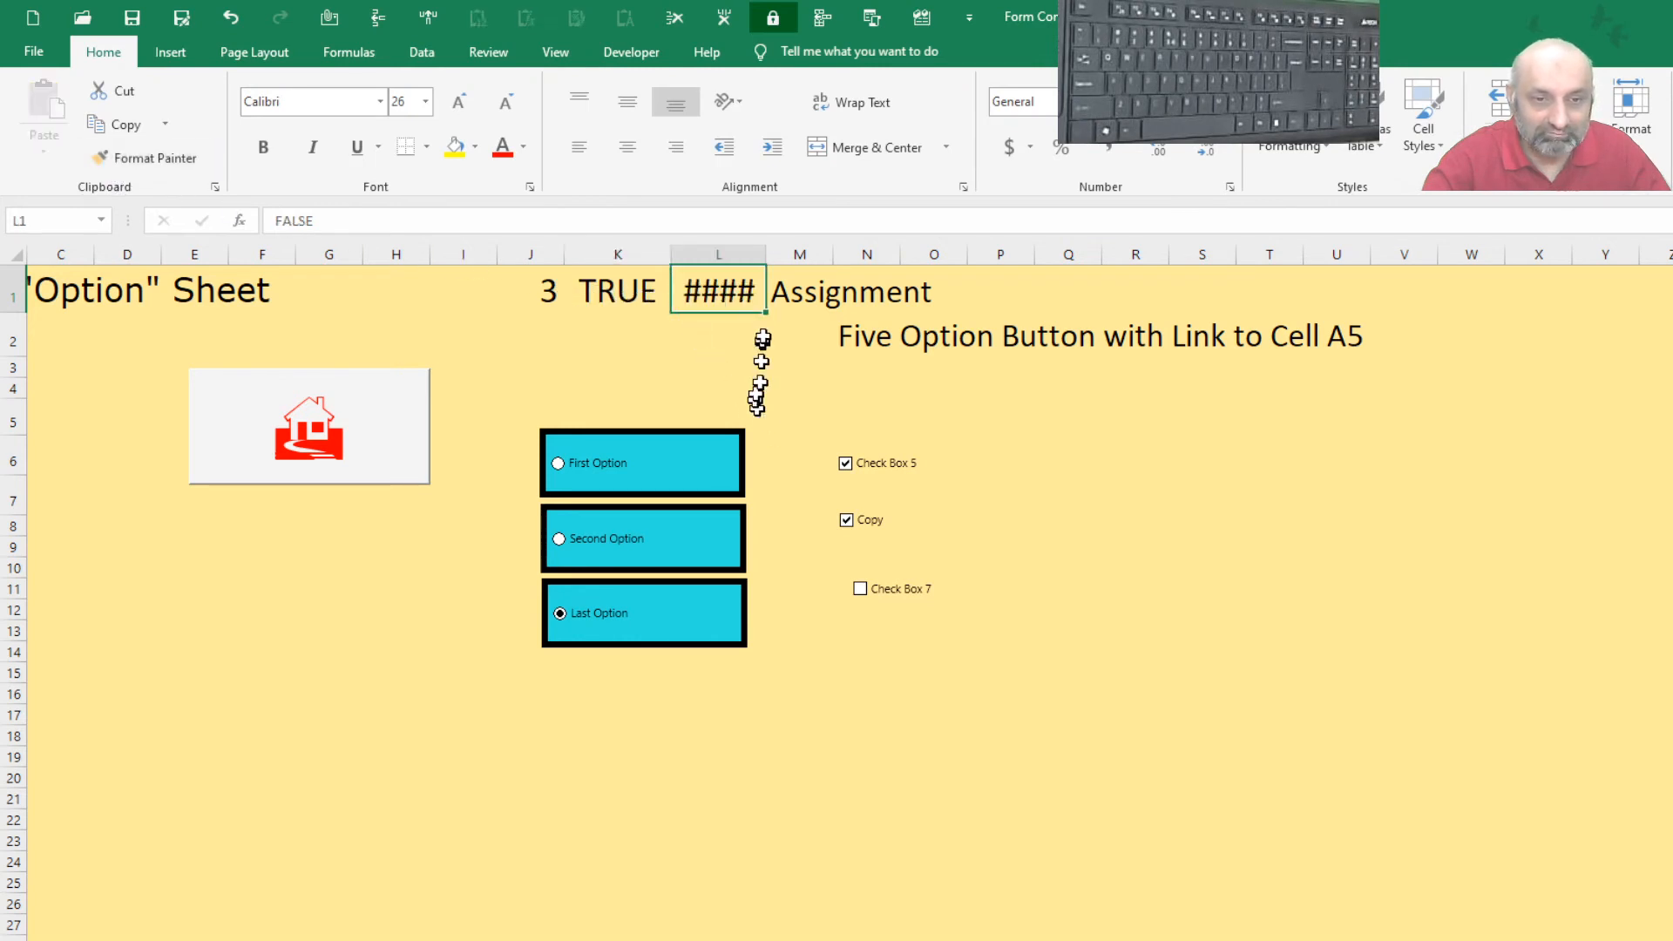
{"action": "left_click_drag", "start_coordinate": [766, 253], "coordinate": [785, 253]}
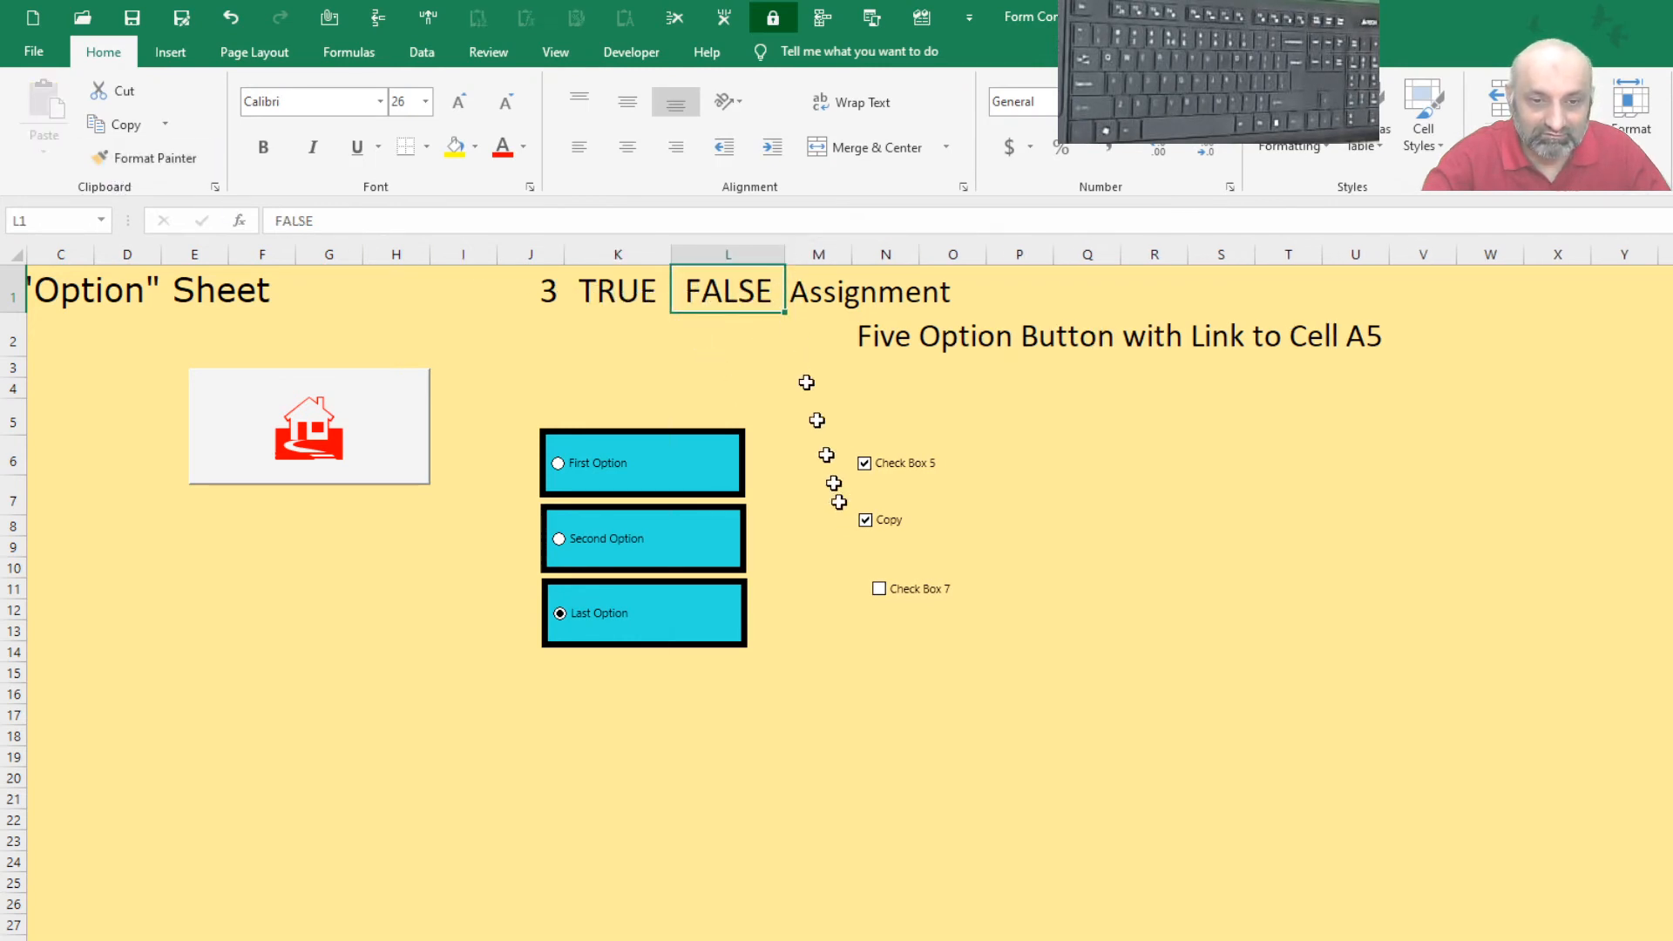
Tick Check Box 7, then test the shared link by unticking Copy and ticking Check Box 5 again
{"action": "left_click", "coordinate": [873, 624]}
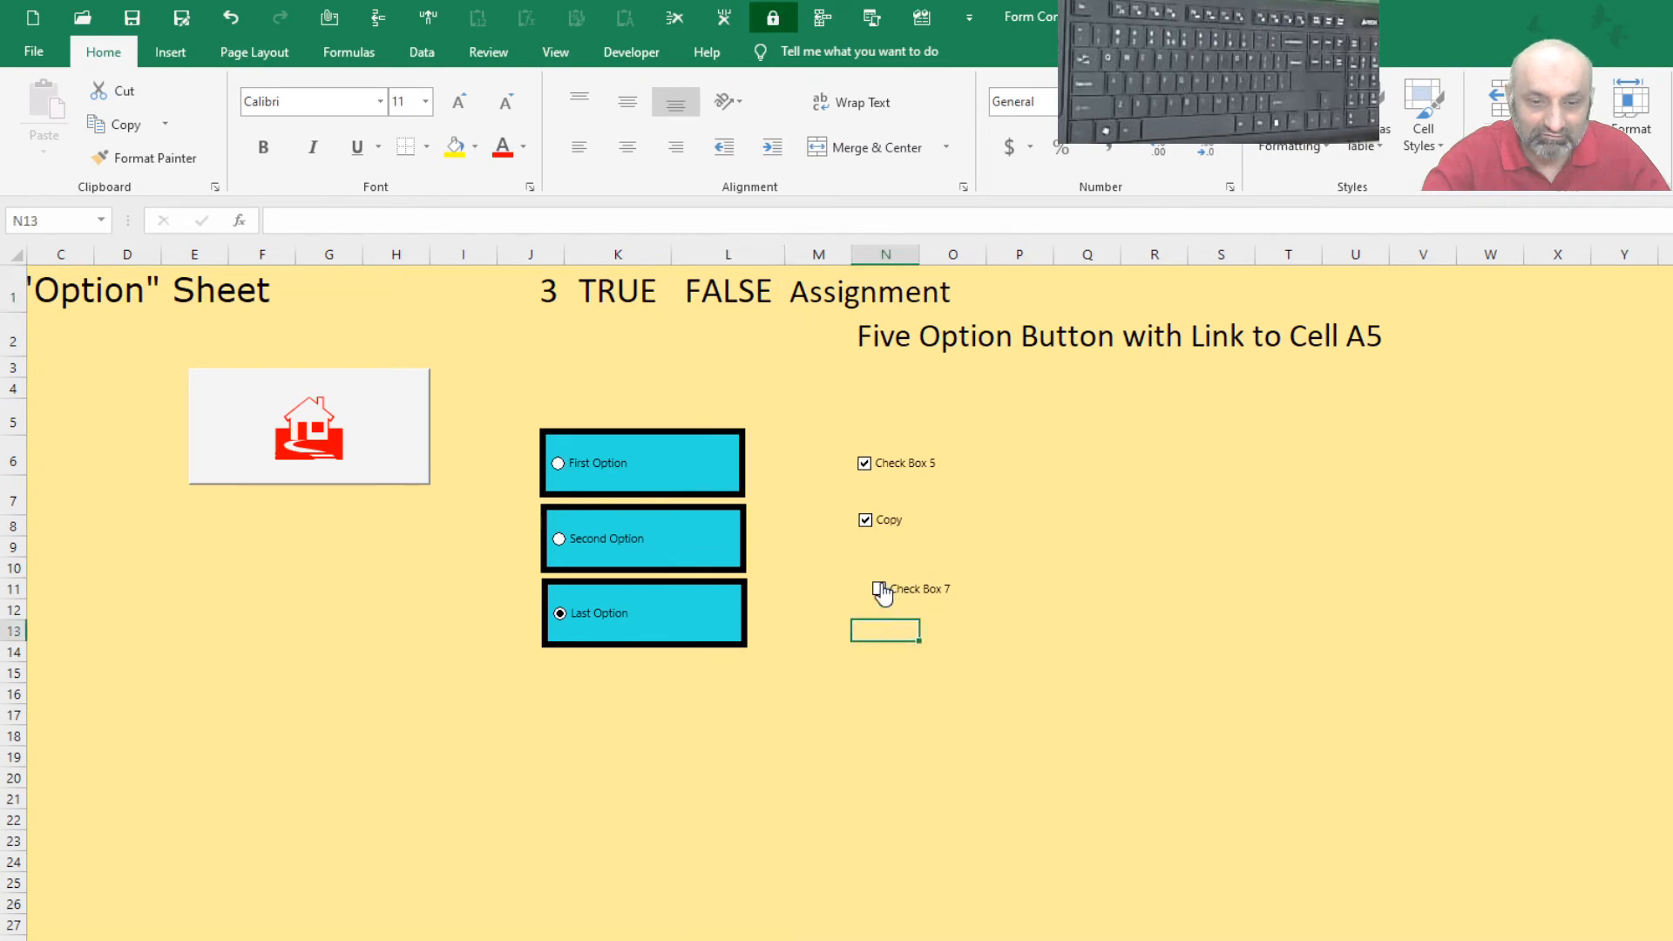
{"action": "left_click", "coordinate": [879, 590]}
{"action": "left_click", "coordinate": [864, 520]}
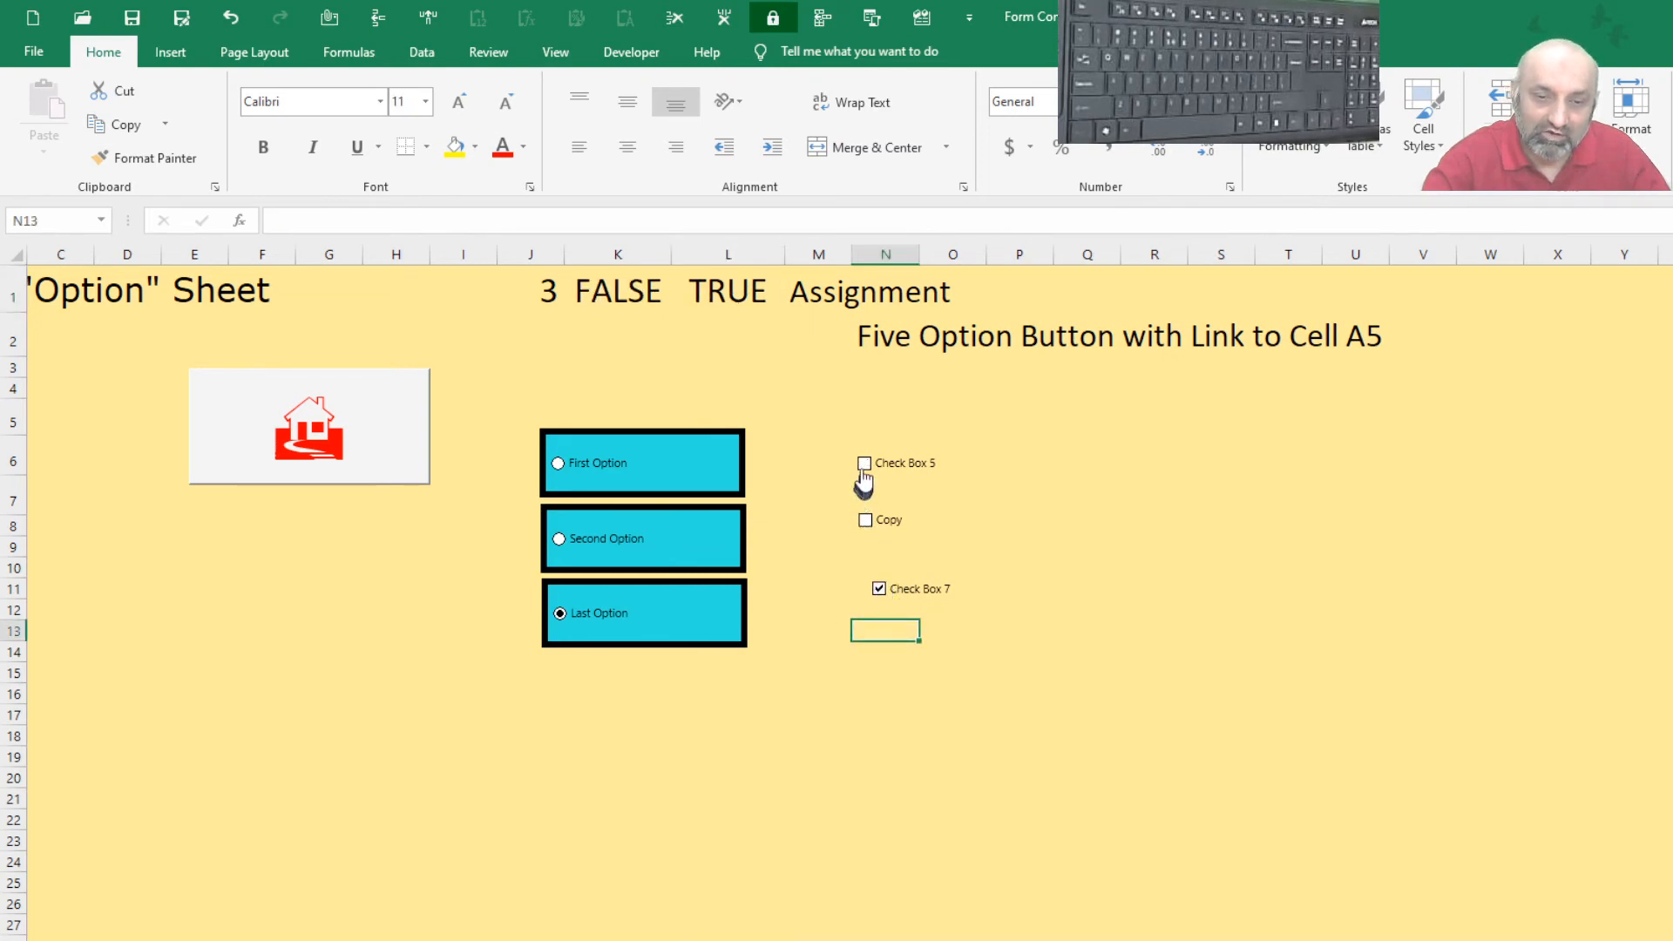
{"action": "left_click", "coordinate": [864, 464]}
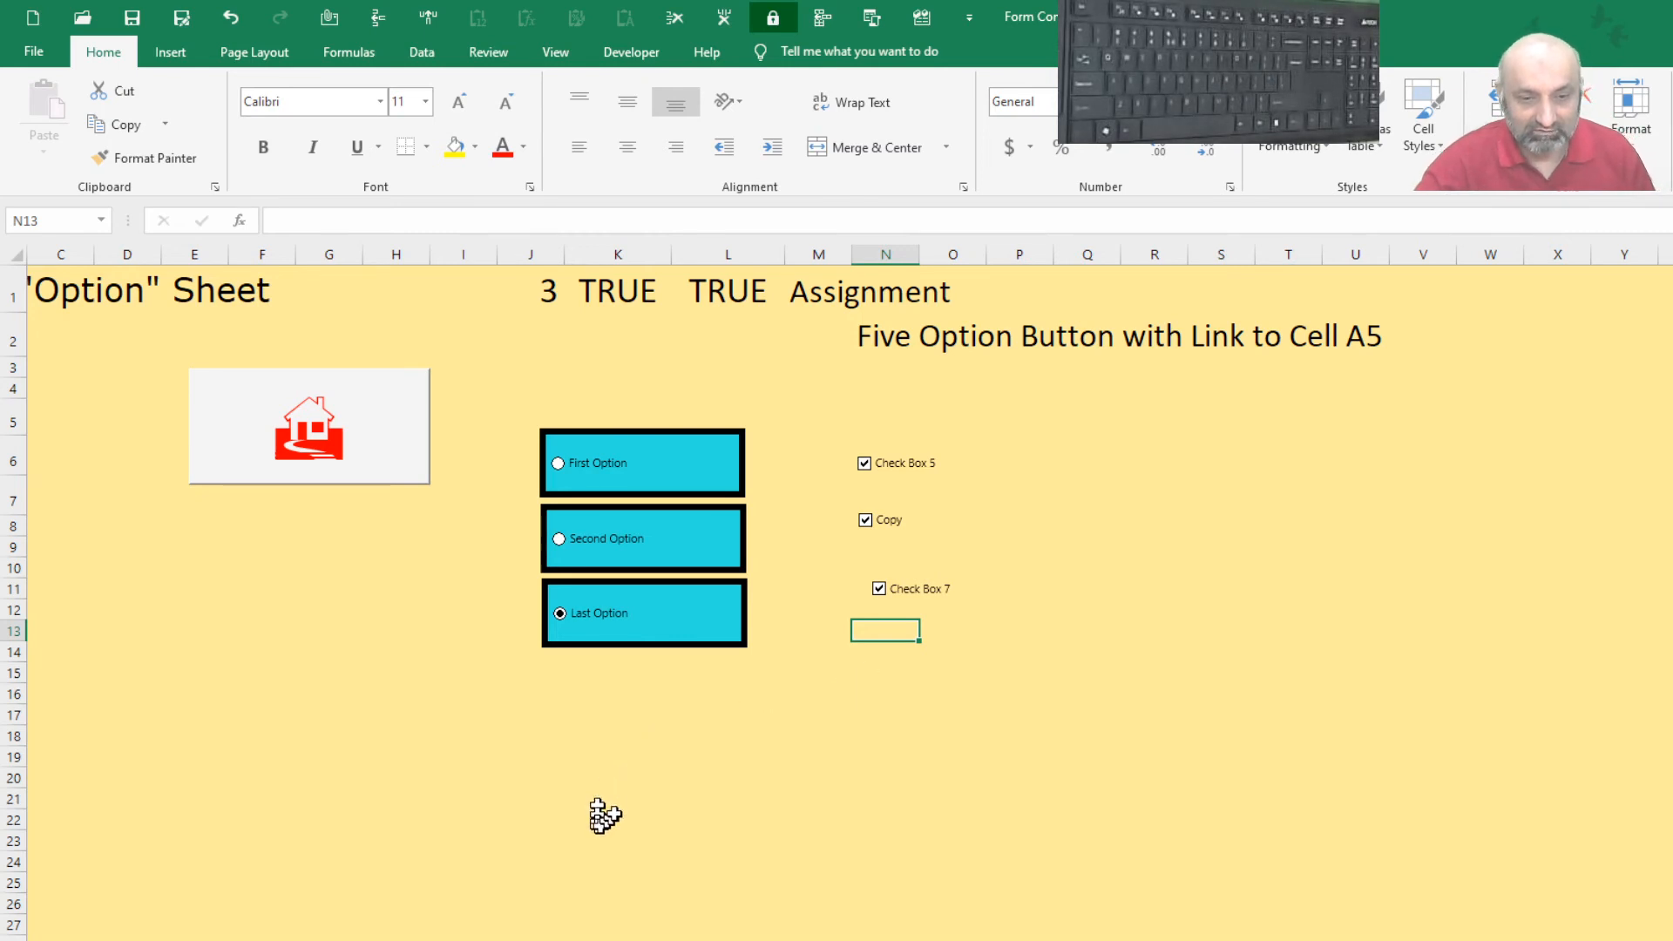
Draw a List Box form control over about D1:E6 on the sheet with the fruit names
{"action": "left_click", "coordinate": [493, 939]}
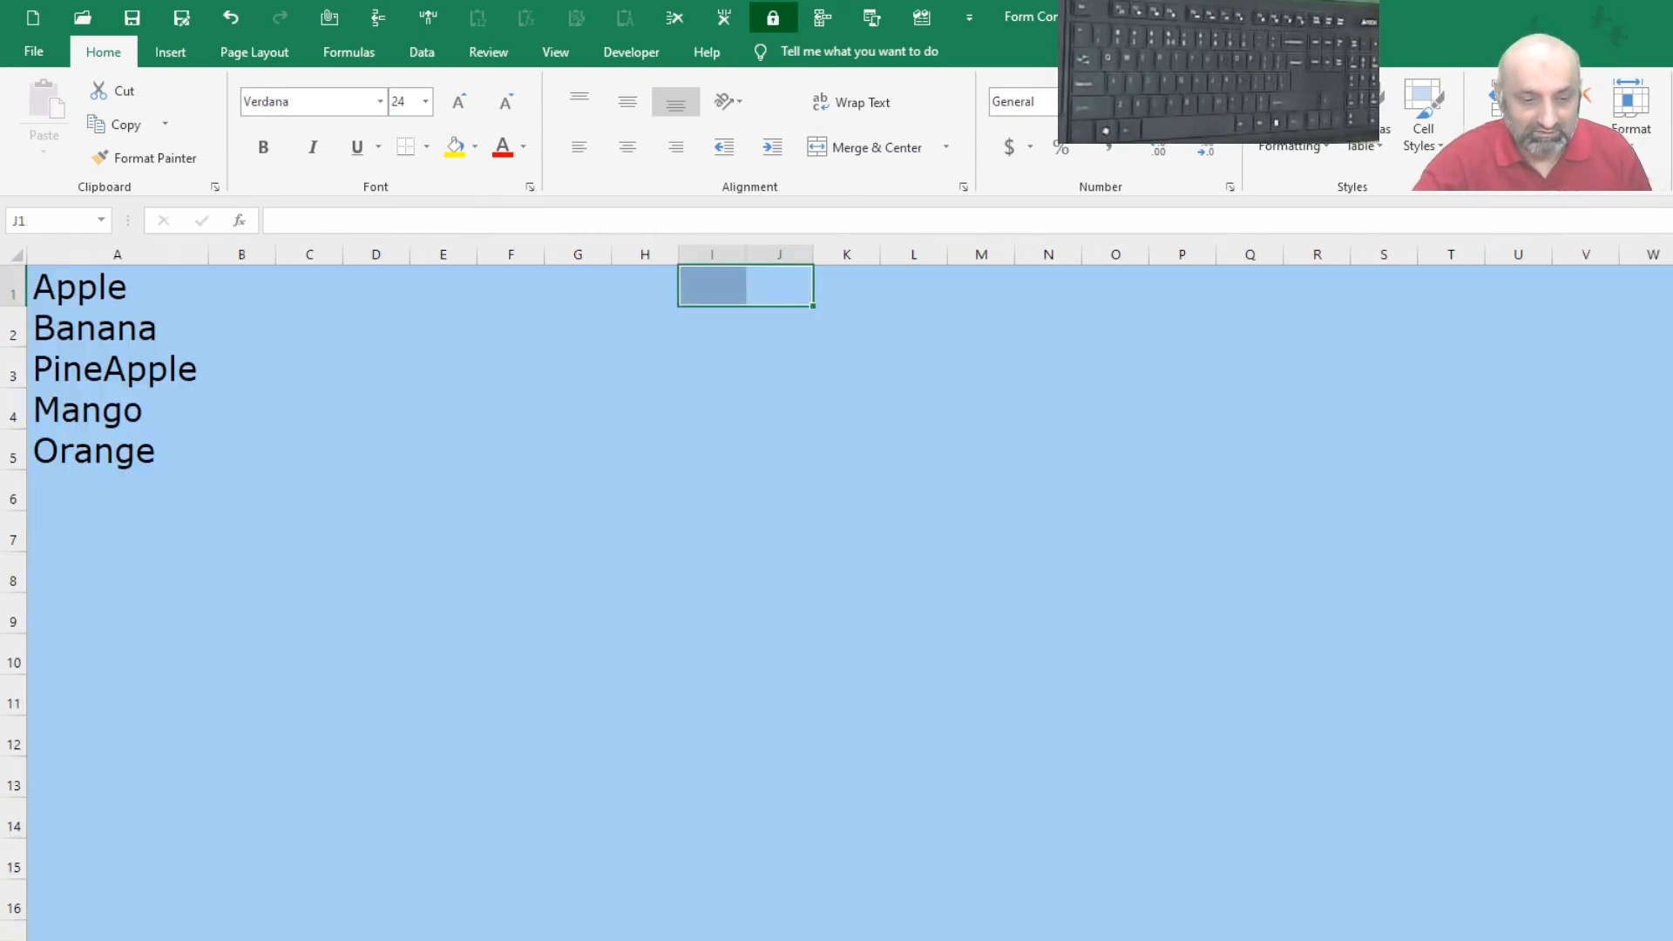
{"action": "left_click", "coordinate": [471, 394]}
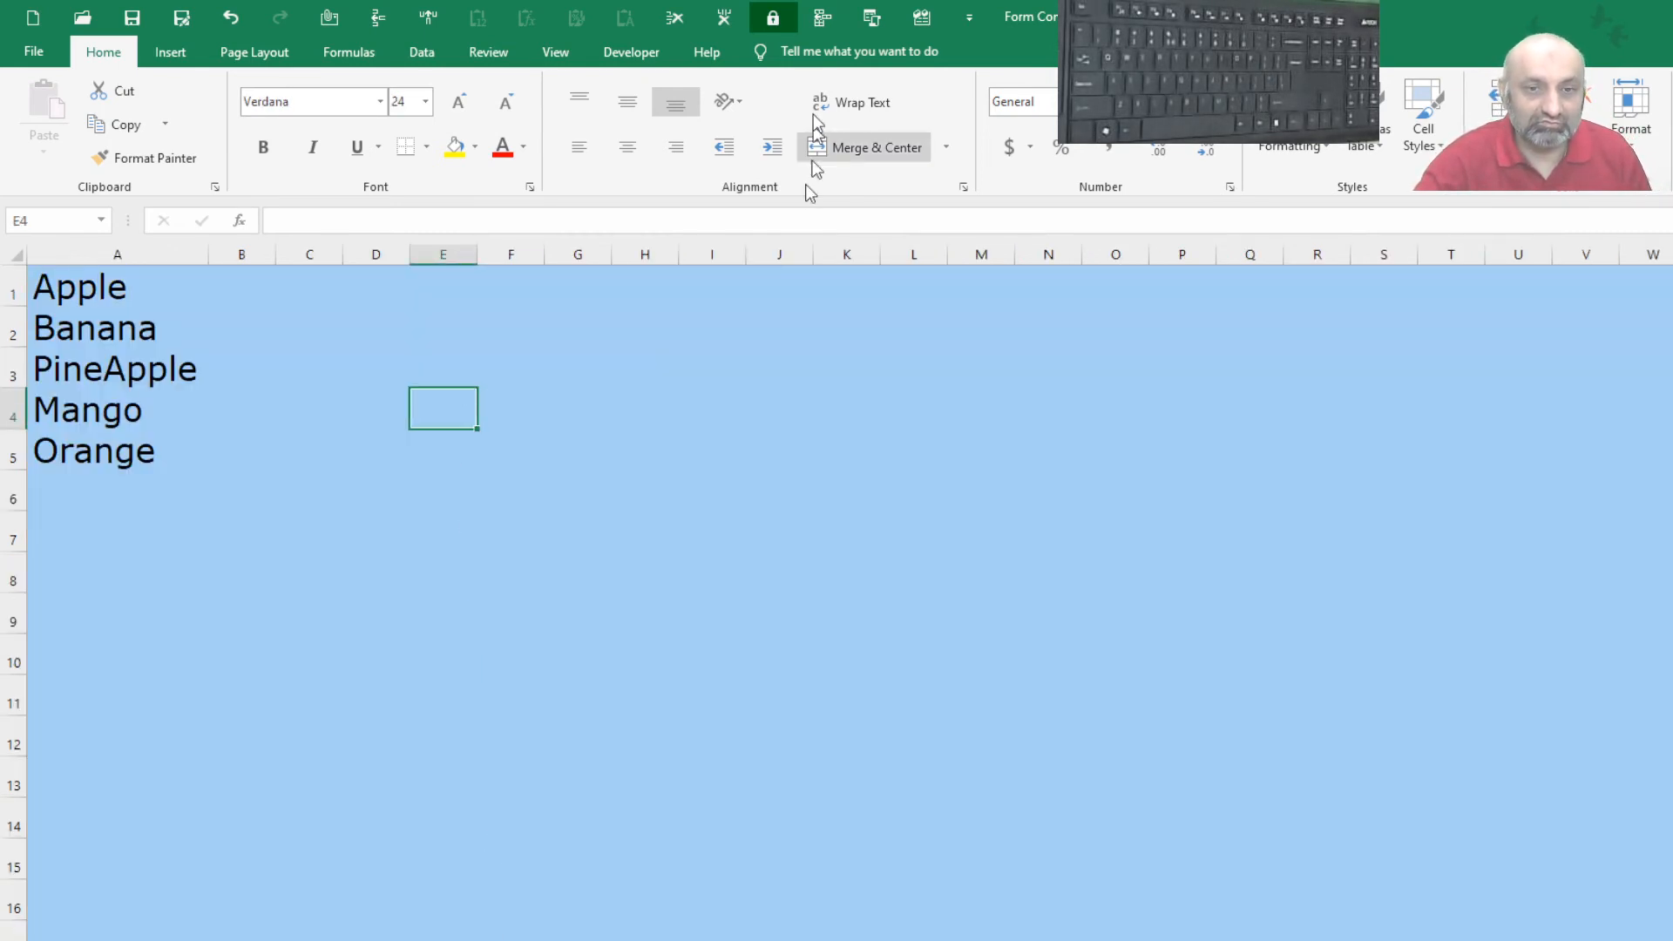
{"action": "left_click", "coordinate": [633, 52]}
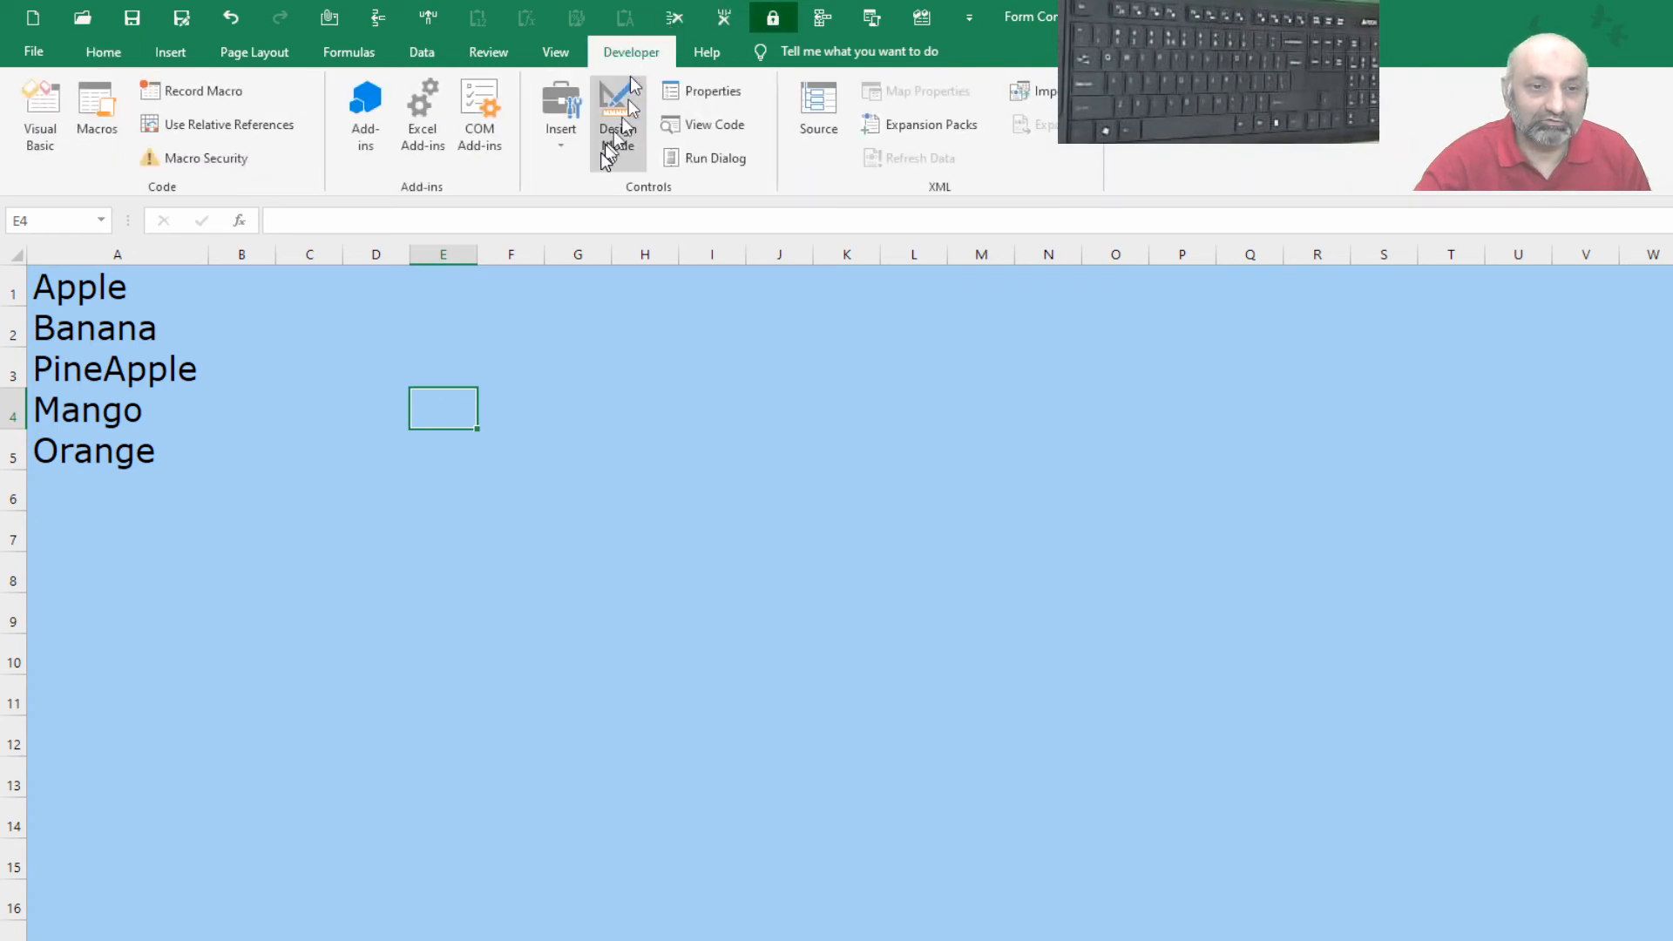
{"action": "left_click", "coordinate": [573, 155]}
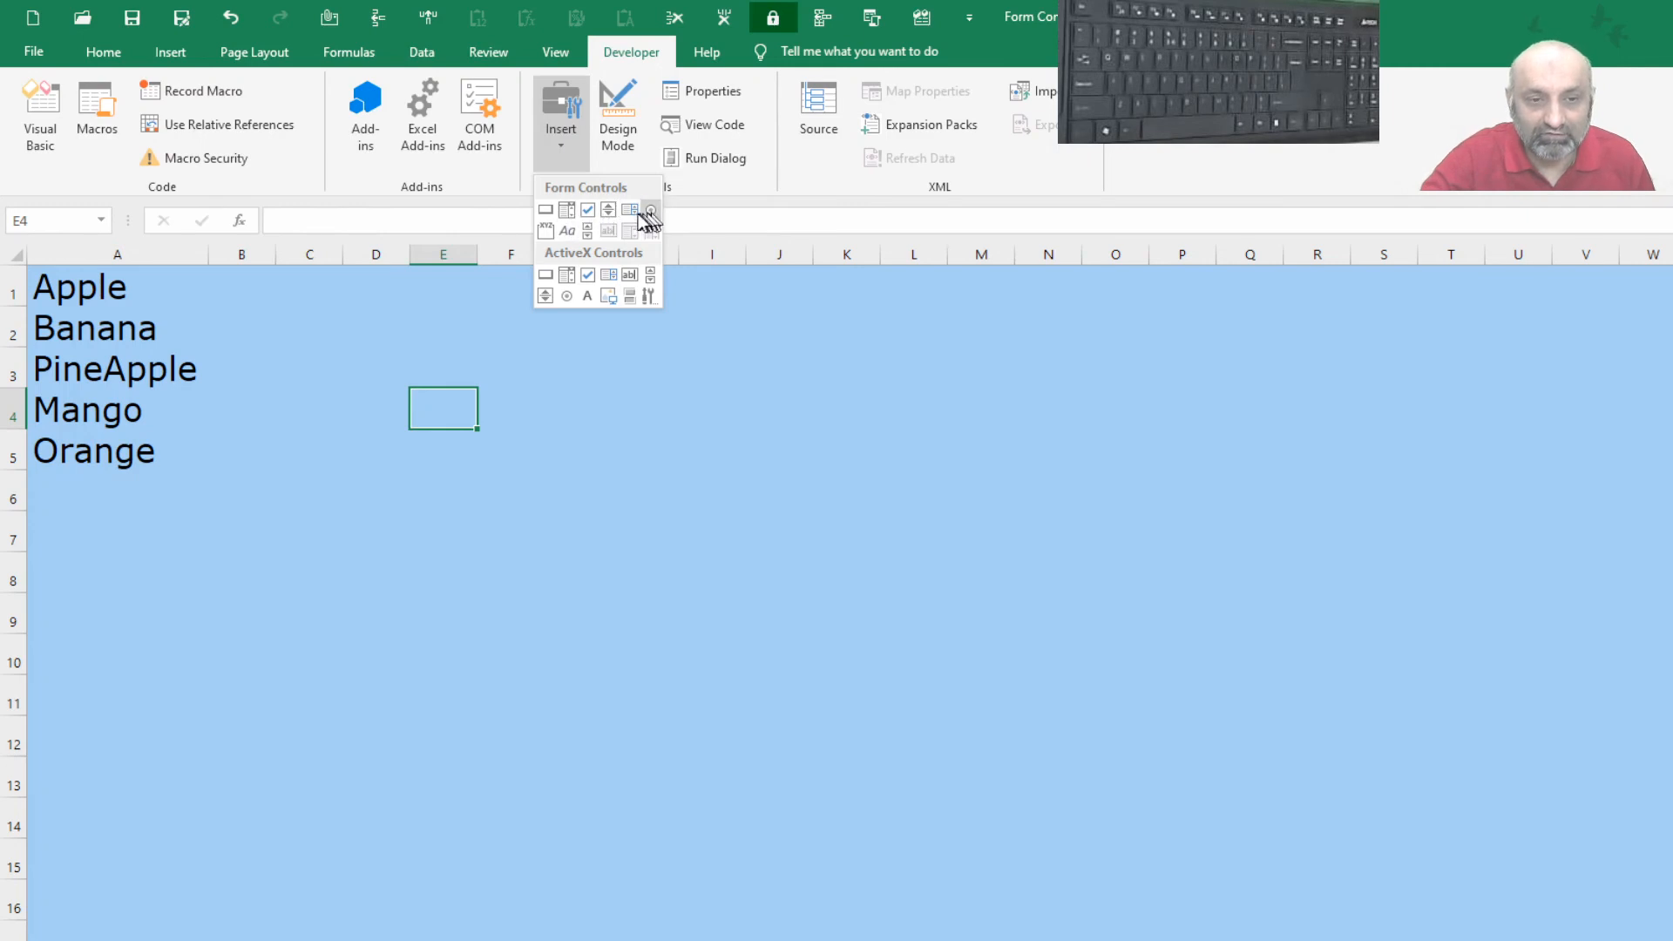
{"action": "left_click", "coordinate": [631, 211]}
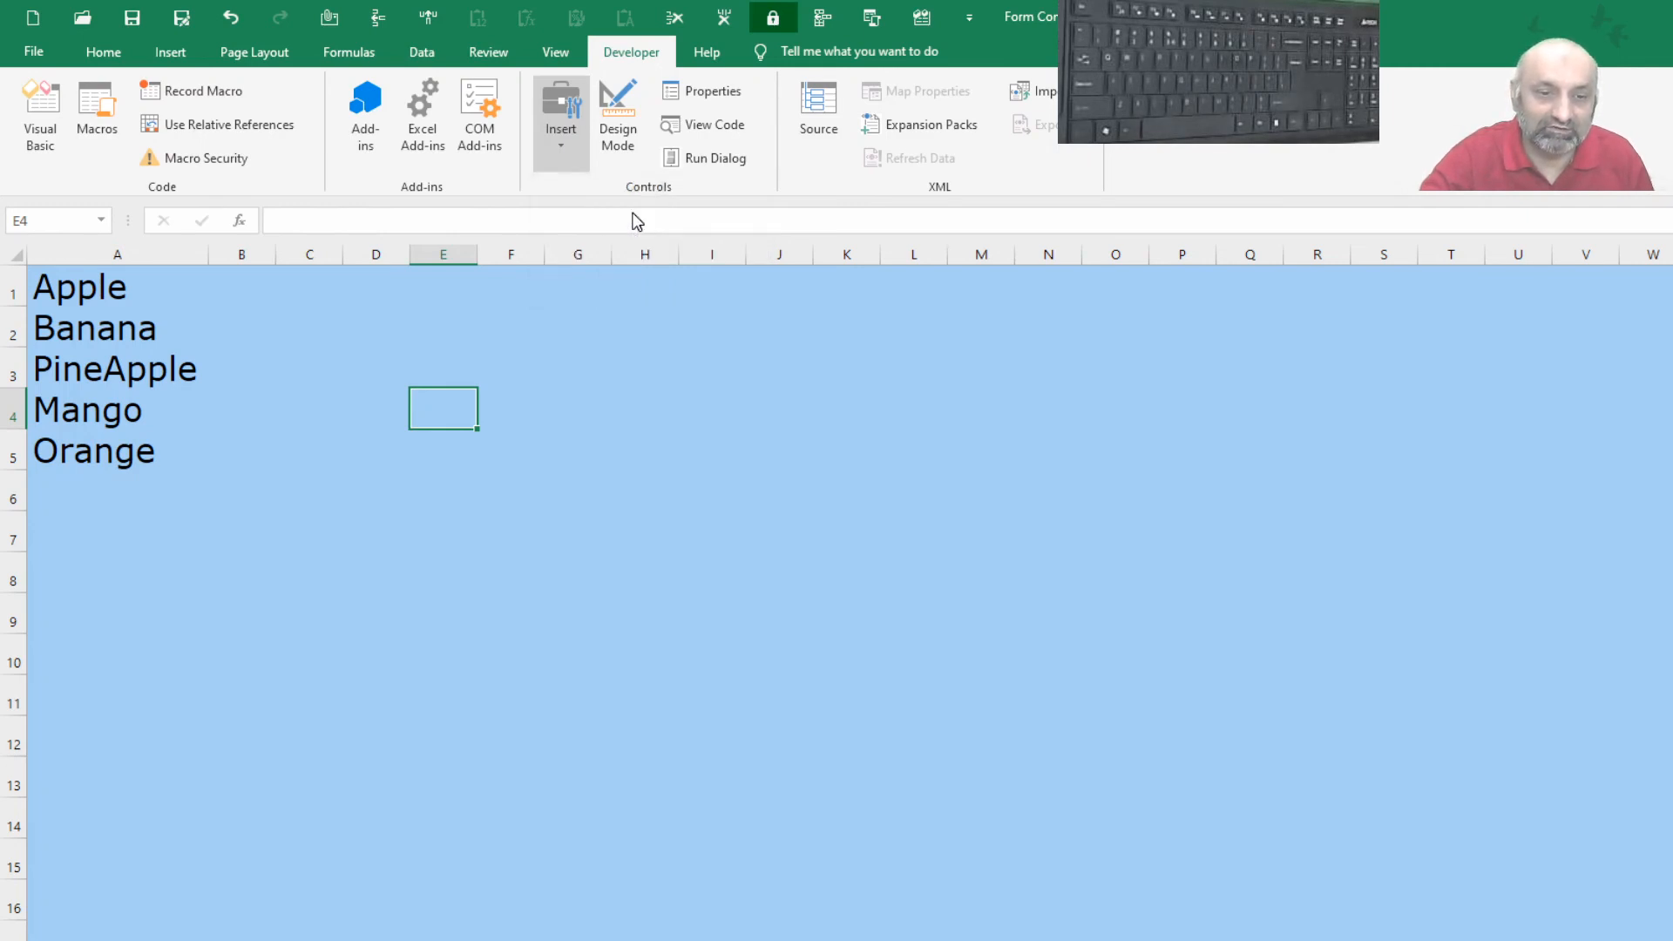
{"action": "mouse_move", "coordinate": [342, 299]}
{"action": "left_mouse_down"}
{"action": "mouse_move", "coordinate": [542, 425]}
{"action": "mouse_move", "coordinate": [530, 585]}
{"action": "mouse_move", "coordinate": [481, 479]}
{"action": "left_mouse_up"}
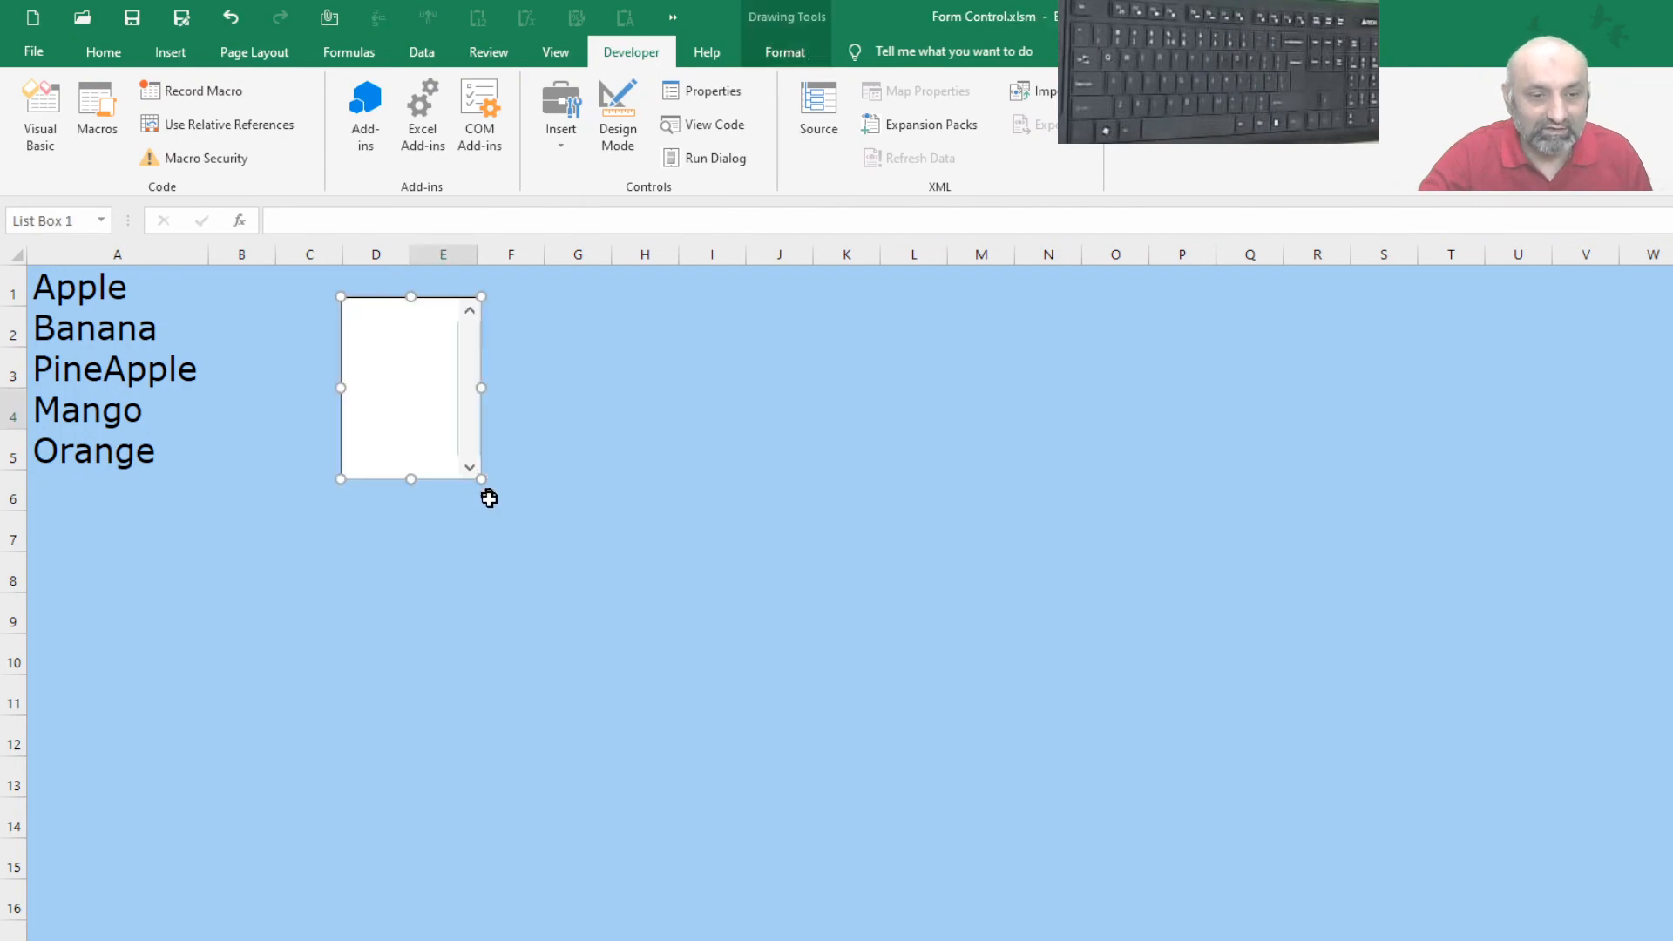
Set the list box's input range to the fruit names in $A$1:$A$5 in its control format settings
{"action": "right_click", "coordinate": [453, 411]}
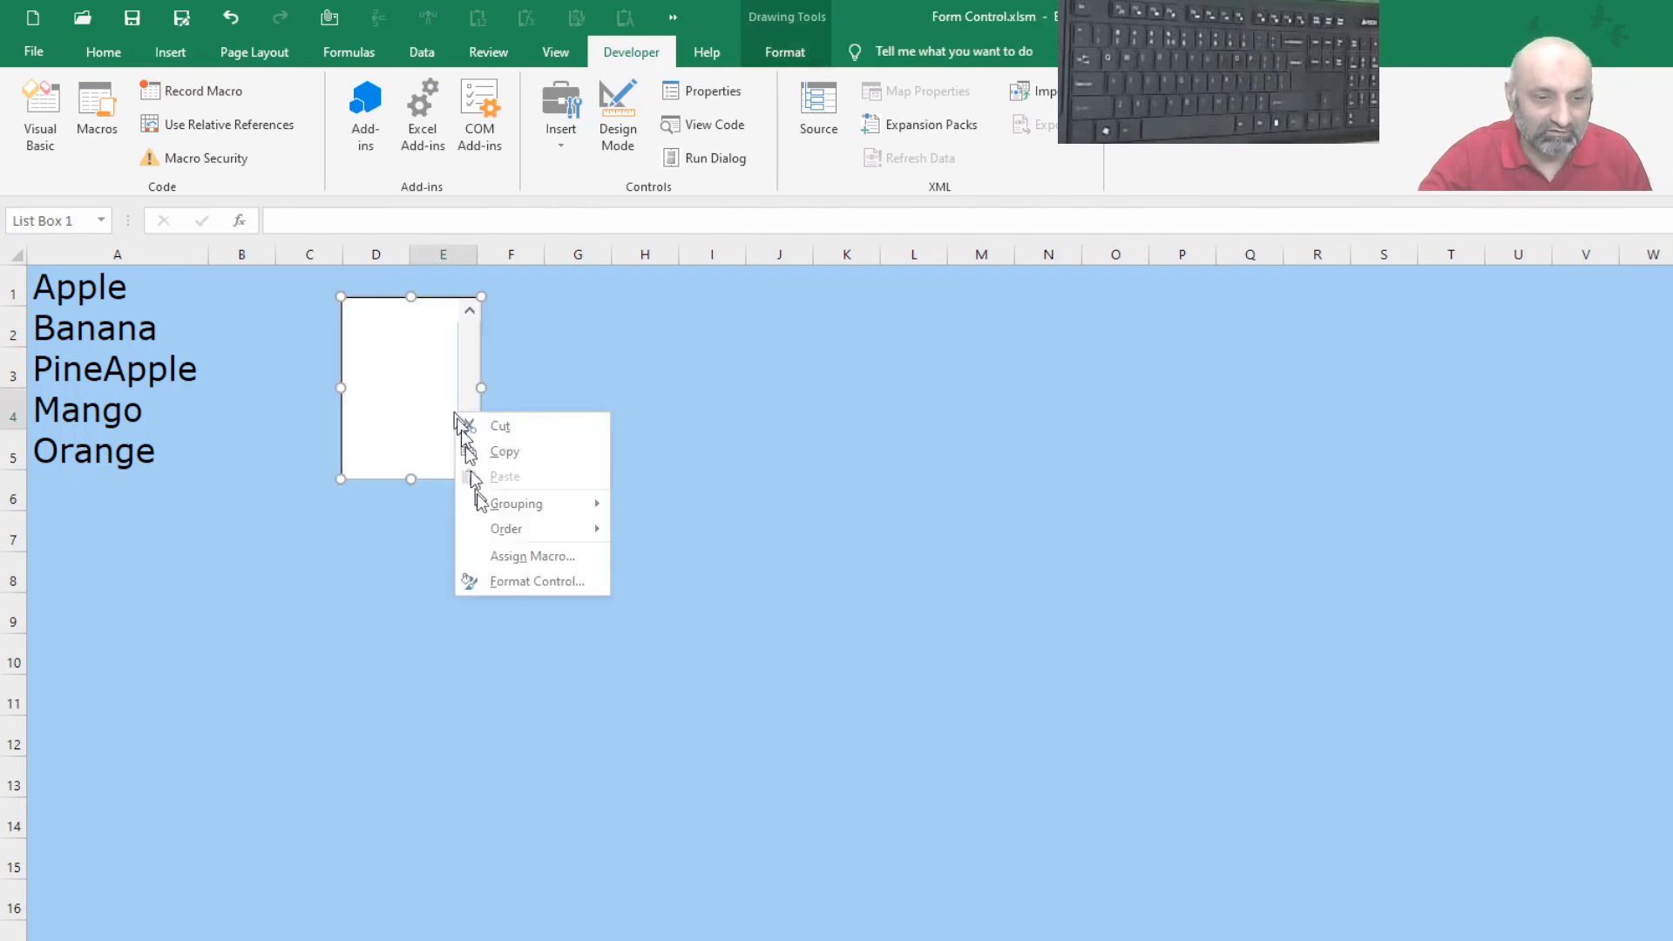
{"action": "left_click", "coordinate": [498, 581]}
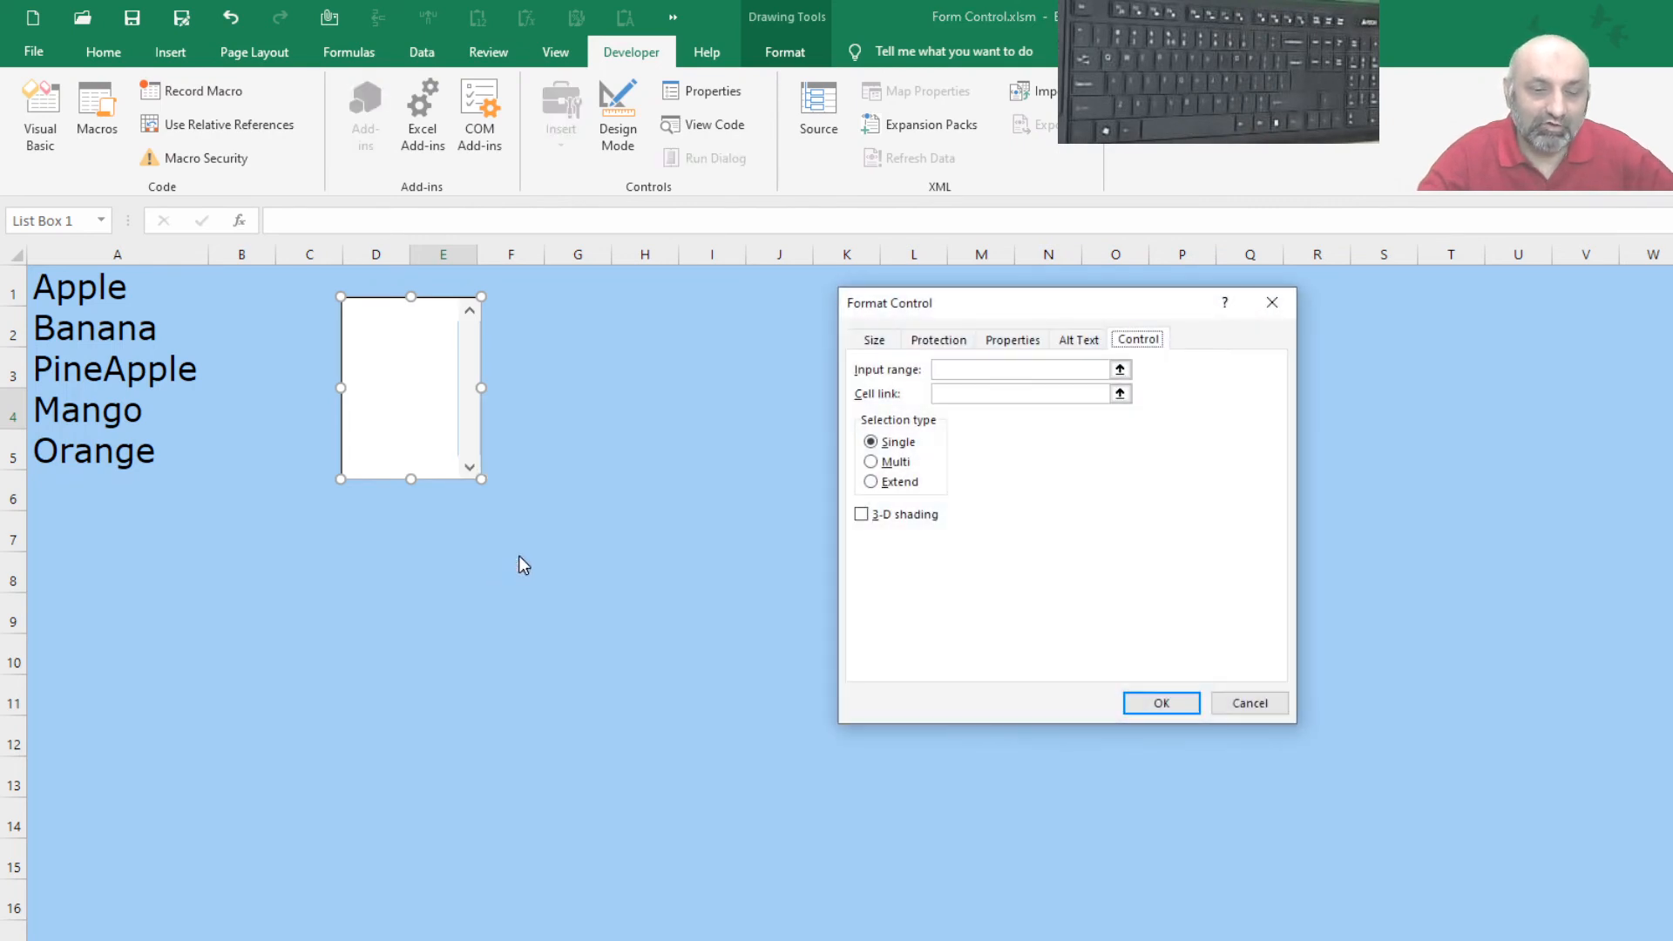
{"action": "left_click_drag", "start_coordinate": [1001, 310], "coordinate": [957, 305]}
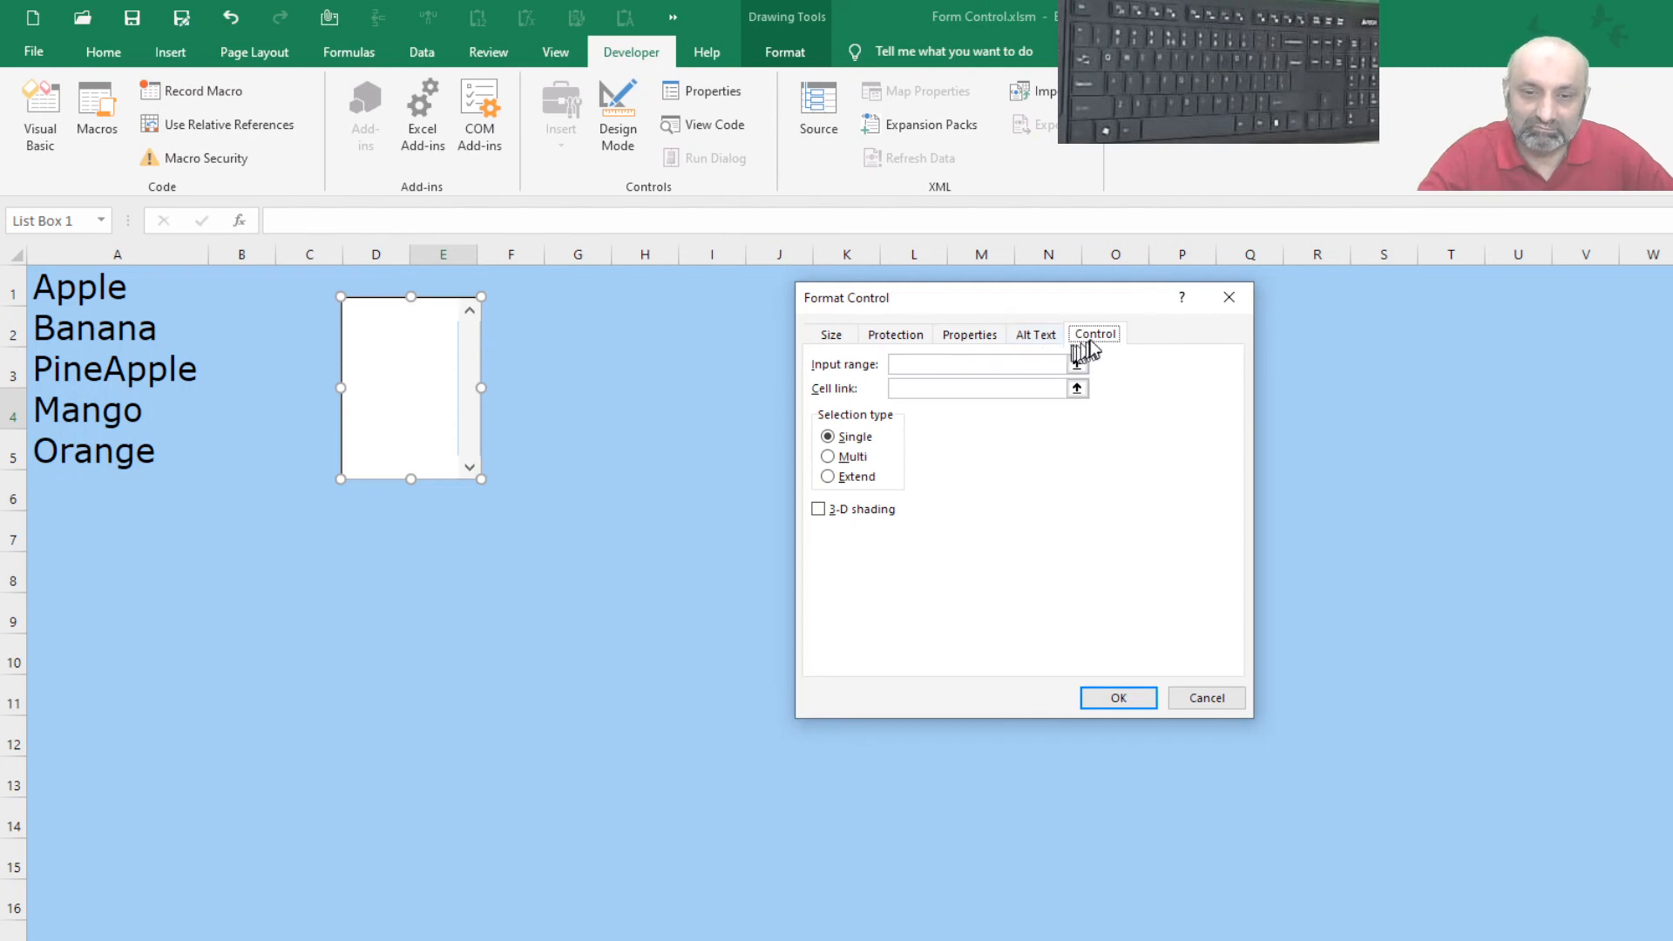
{"action": "left_click", "coordinate": [1077, 364]}
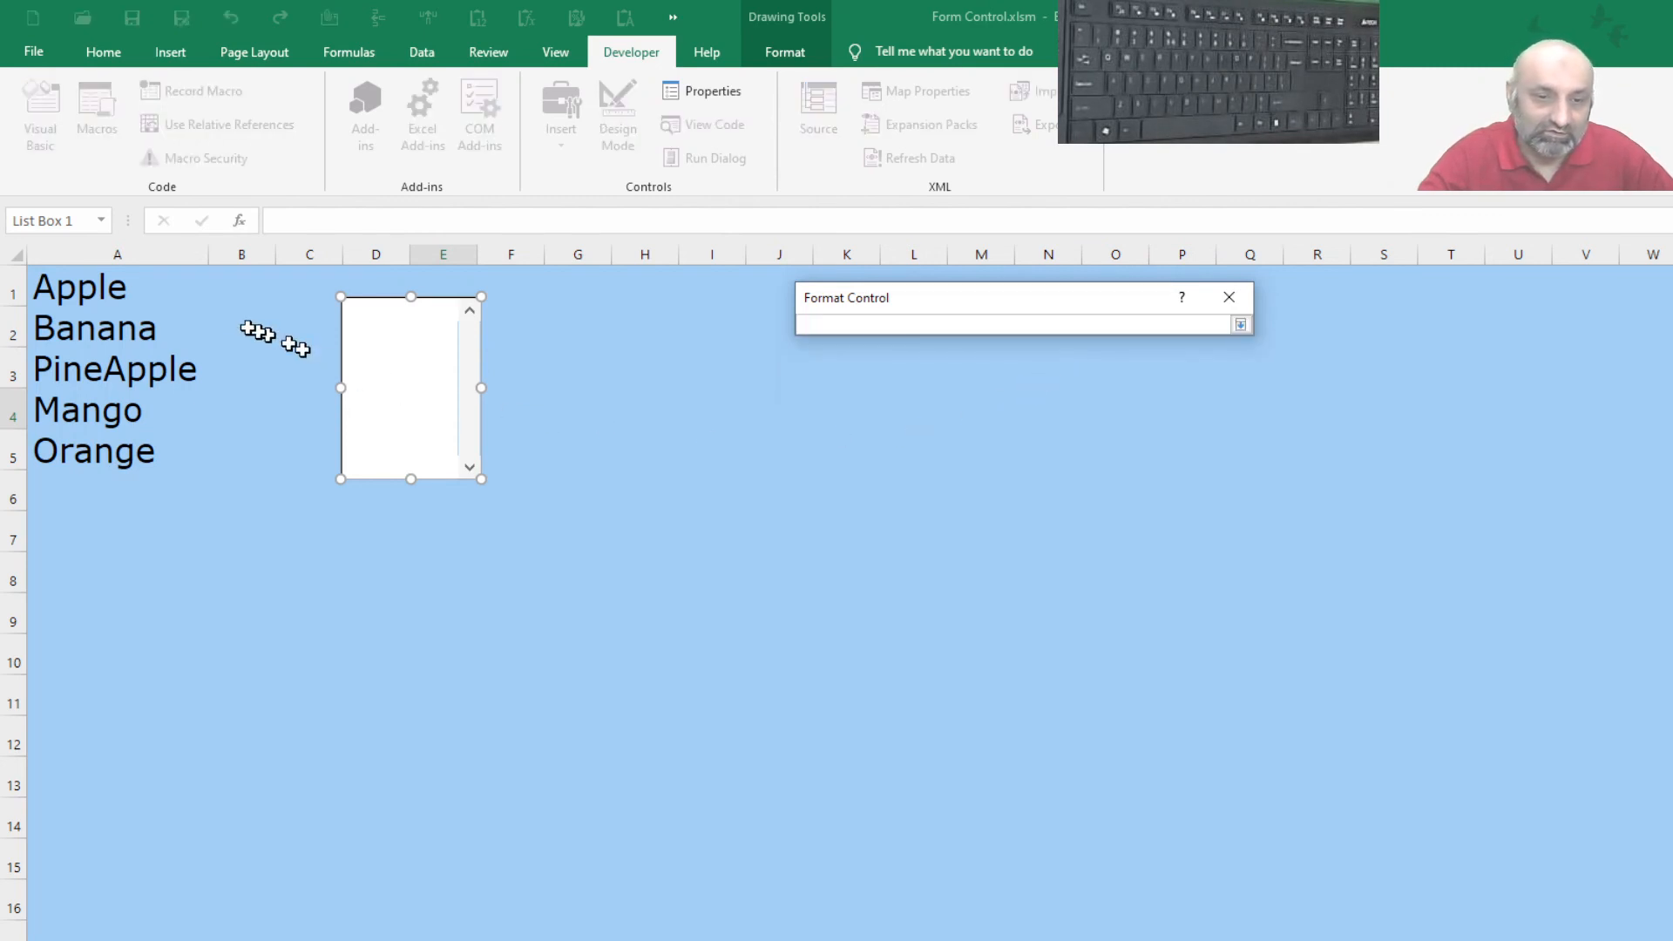
{"action": "left_click_drag", "start_coordinate": [140, 296], "coordinate": [131, 452]}
{"action": "left_click", "coordinate": [1240, 325]}
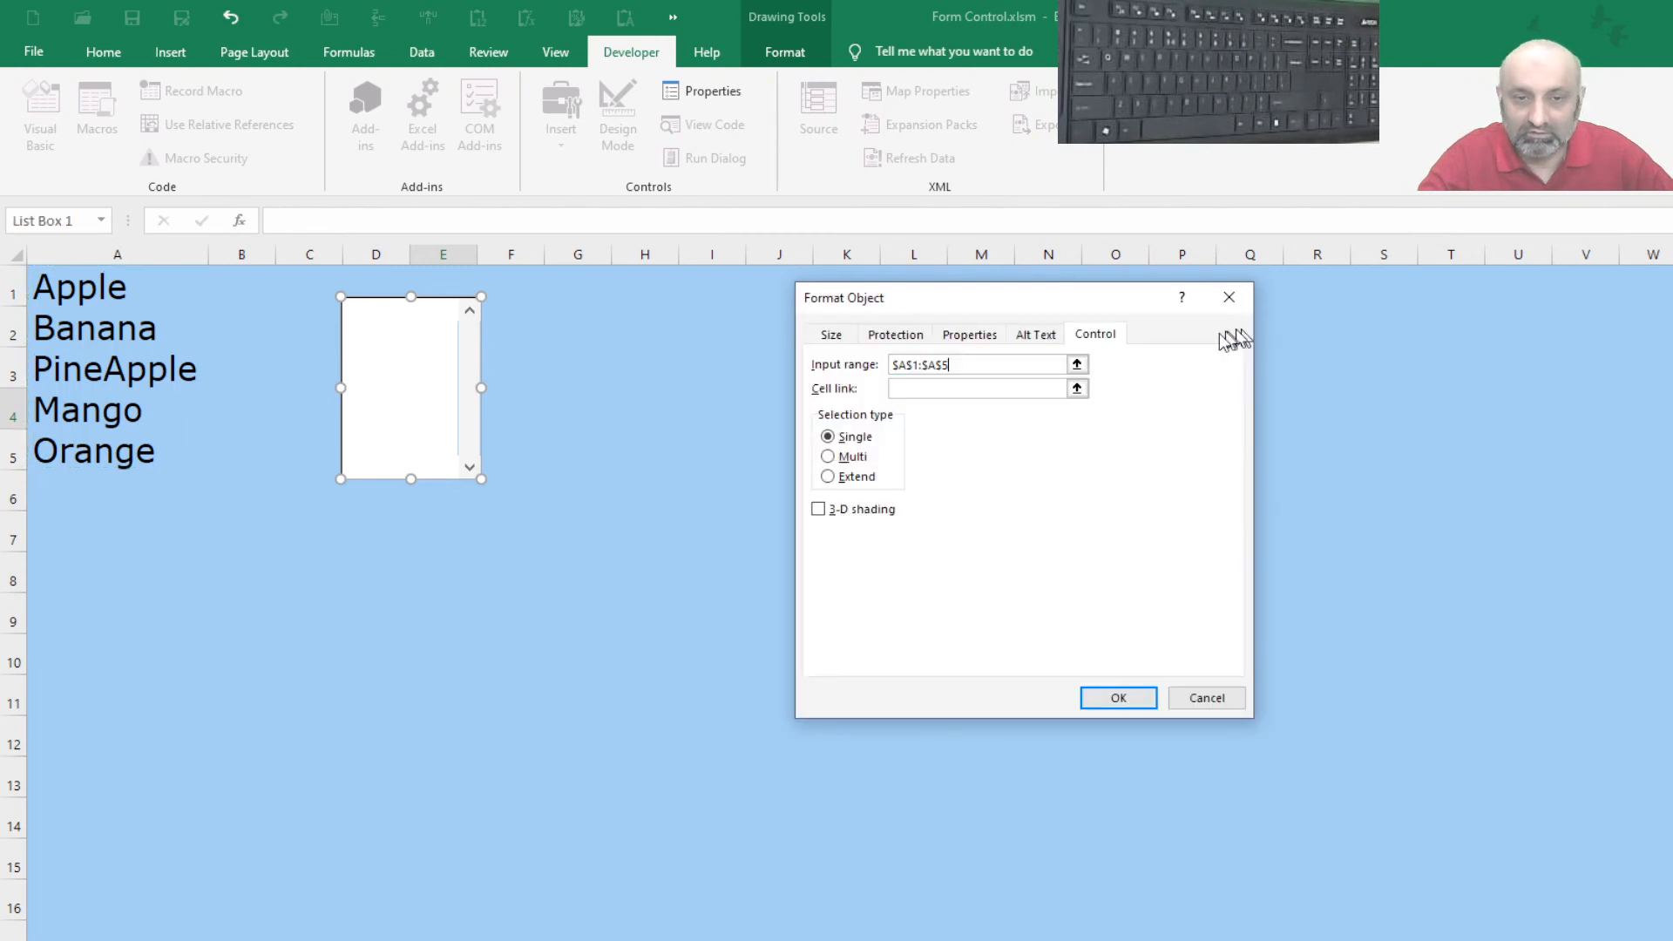
Link the list box to cell $G$1, apply the settings and deselect the control
{"action": "left_click", "coordinate": [1078, 389]}
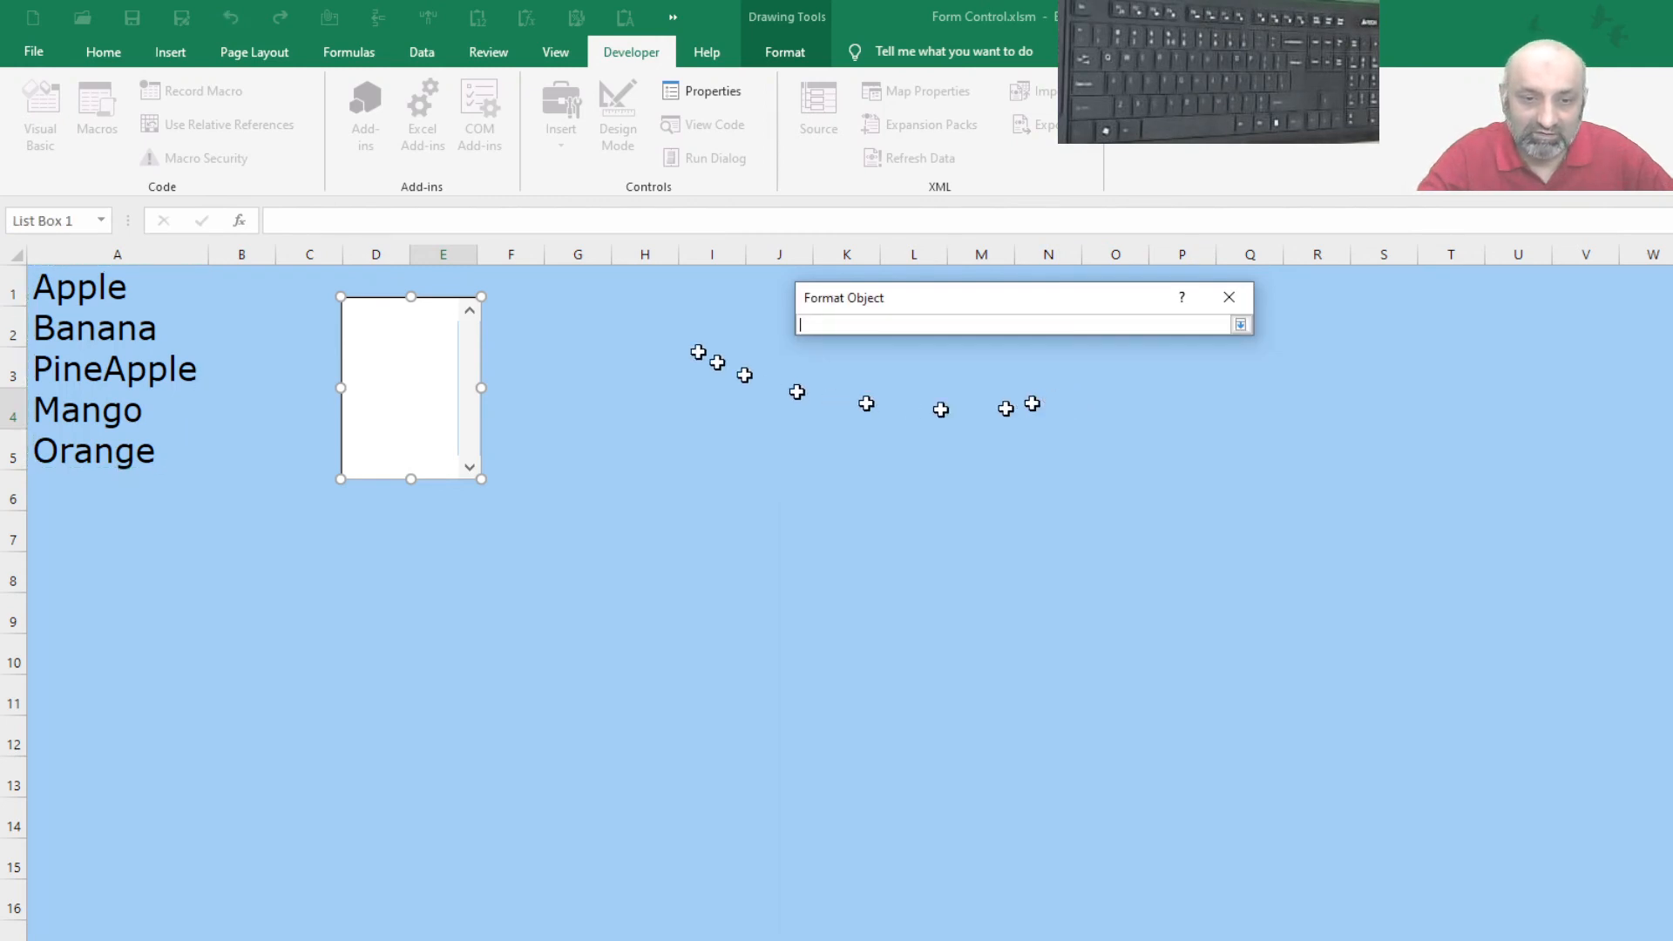
{"action": "left_click", "coordinate": [579, 284]}
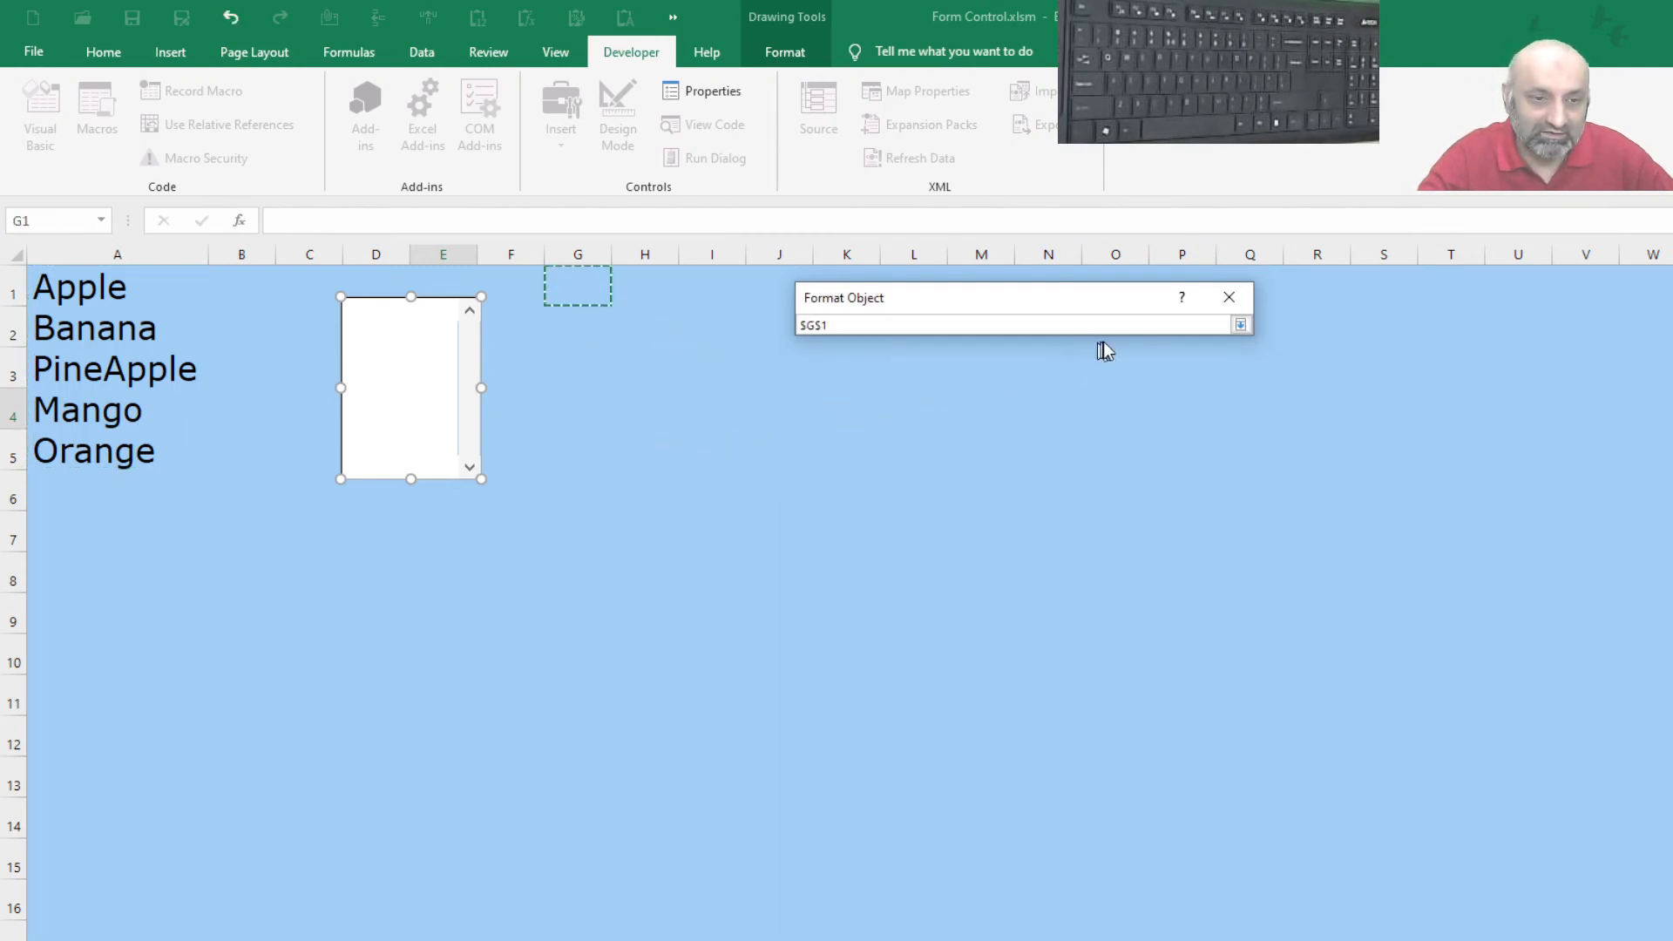
{"action": "left_click", "coordinate": [1240, 325]}
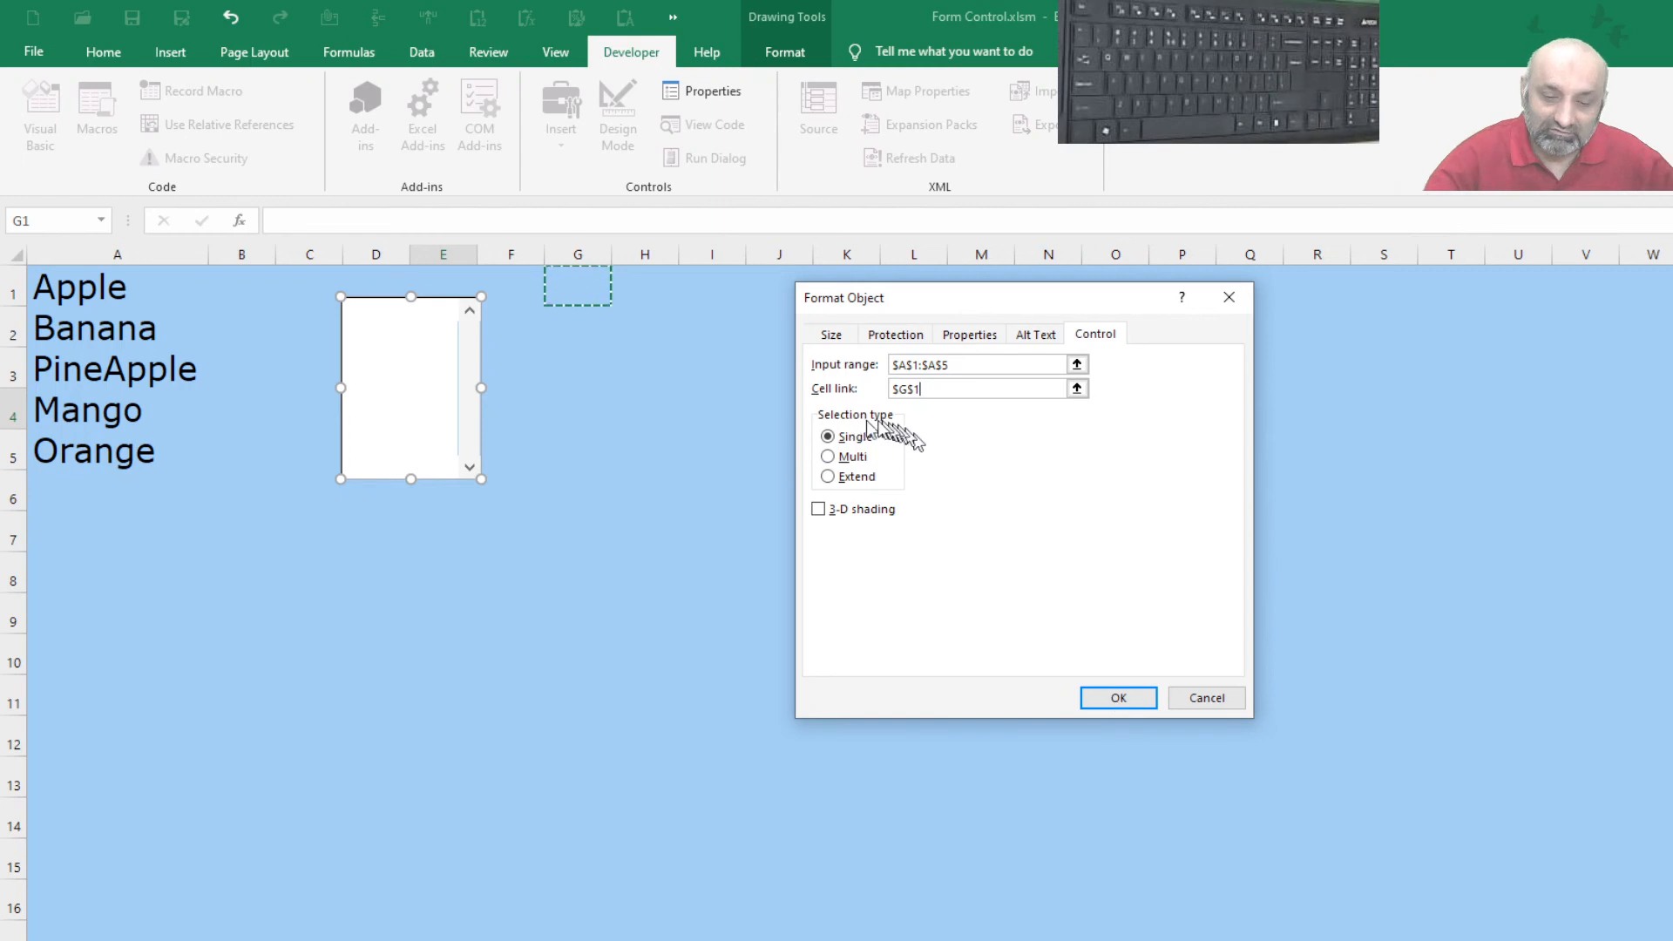
{"action": "left_click", "coordinate": [1117, 702]}
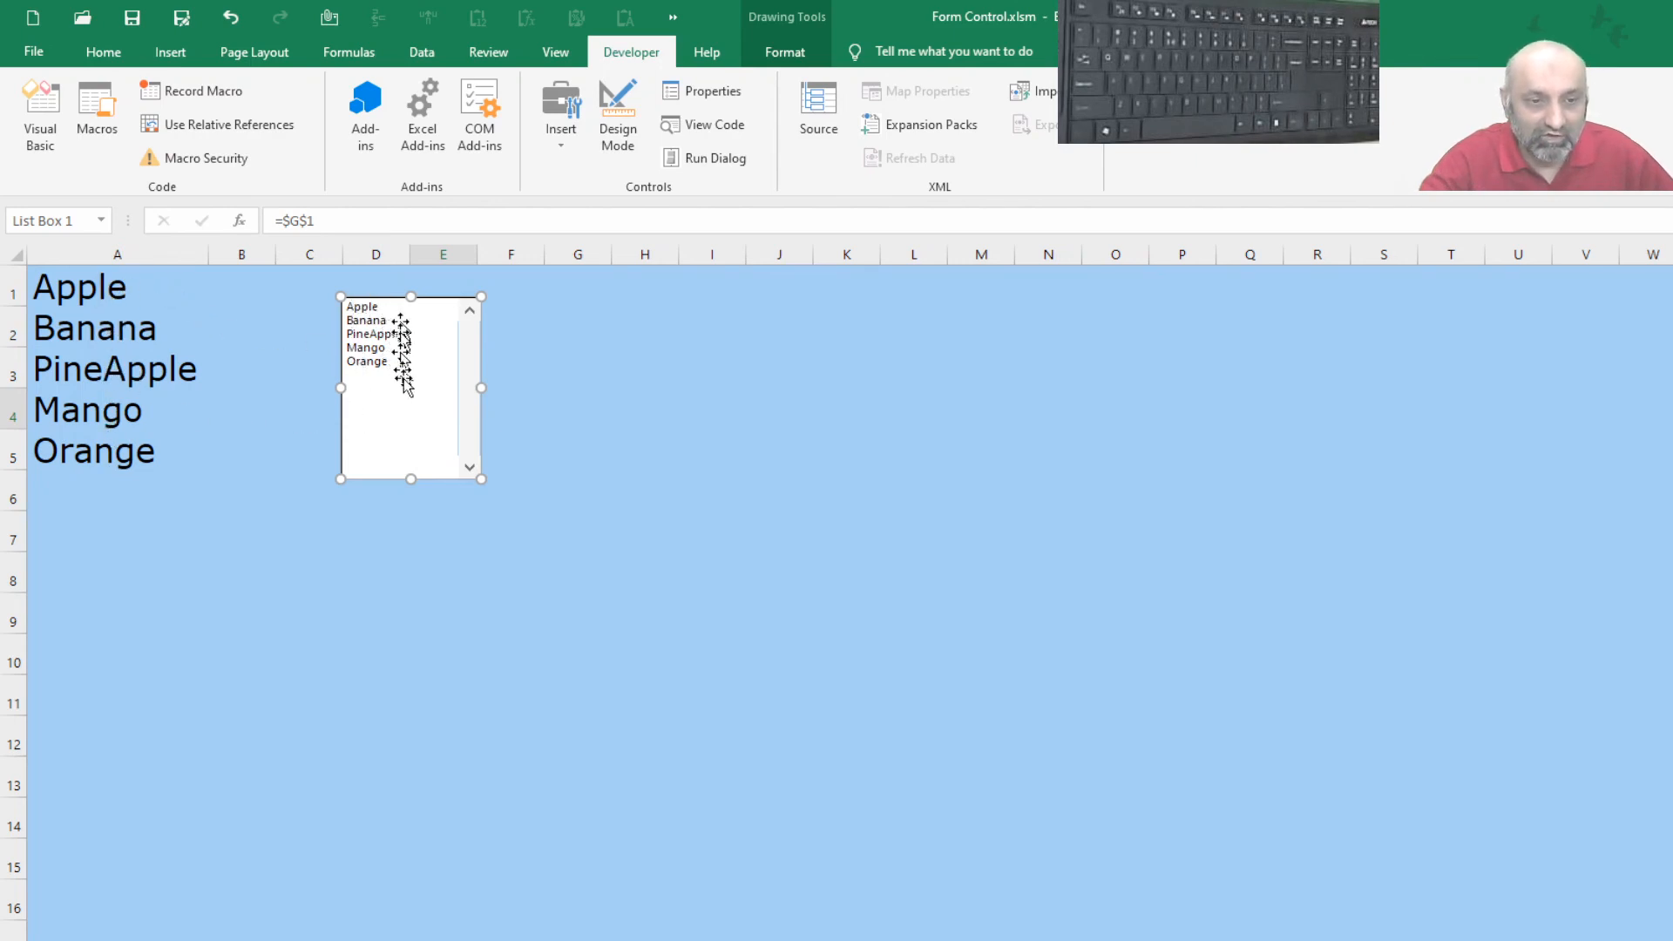
{"action": "left_click", "coordinate": [575, 366]}
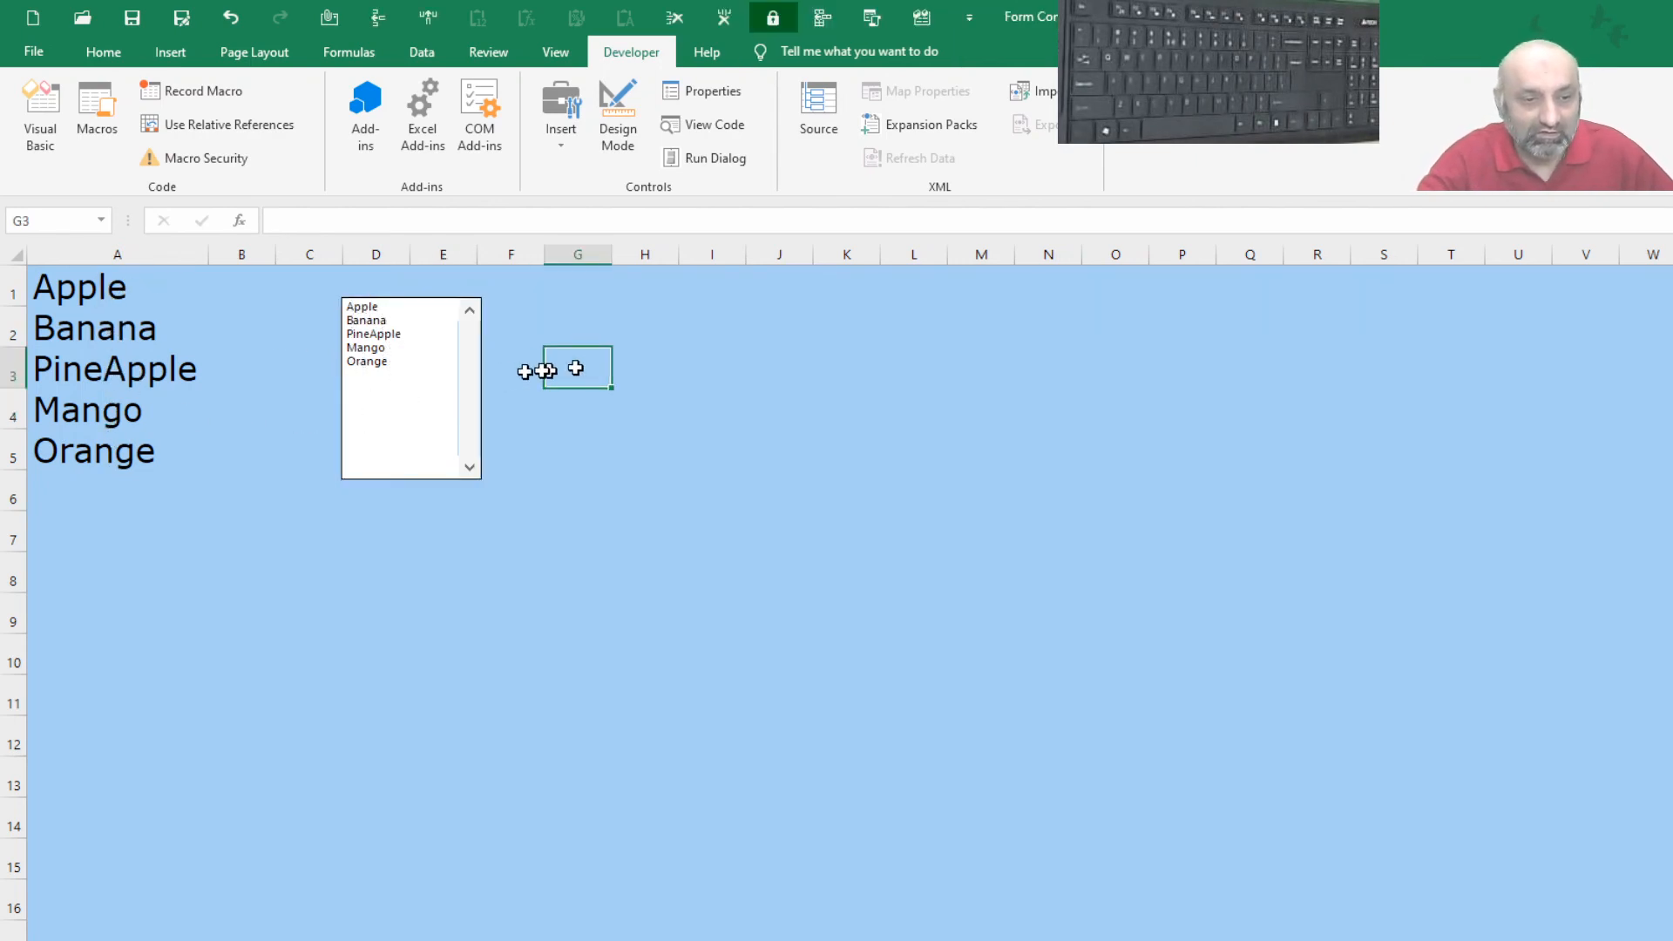
Test the list box's cell link by selecting different fruits in turn, ending on Orange
{"action": "left_click", "coordinate": [371, 321]}
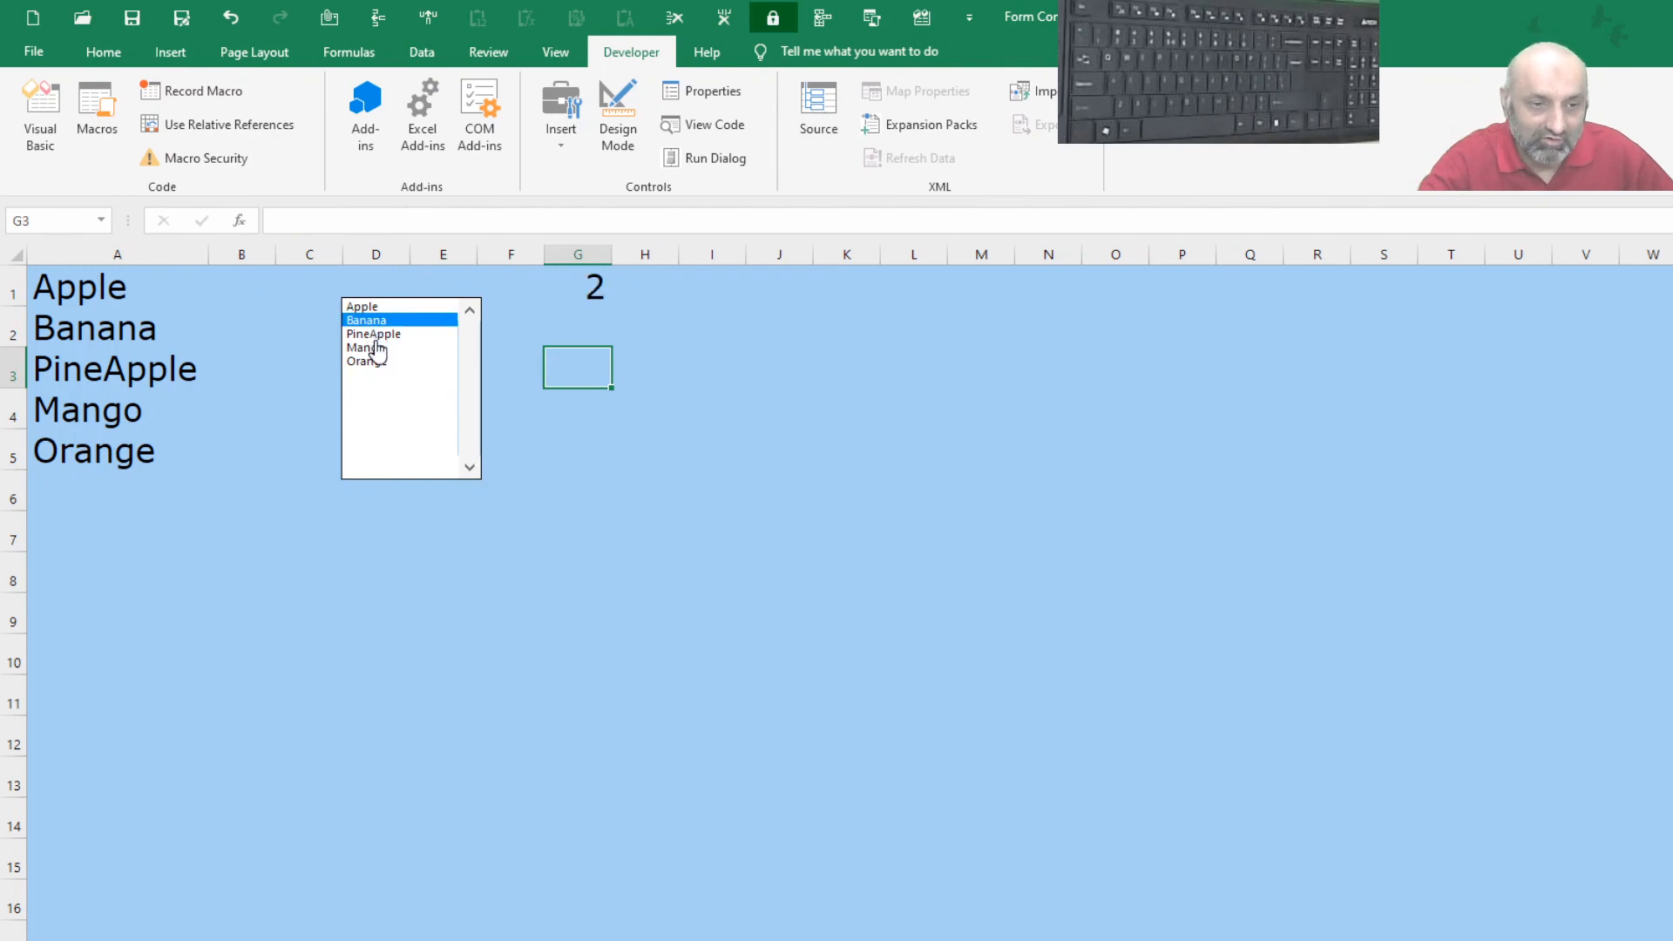
{"action": "left_click", "coordinate": [375, 348]}
{"action": "left_click", "coordinate": [373, 360]}
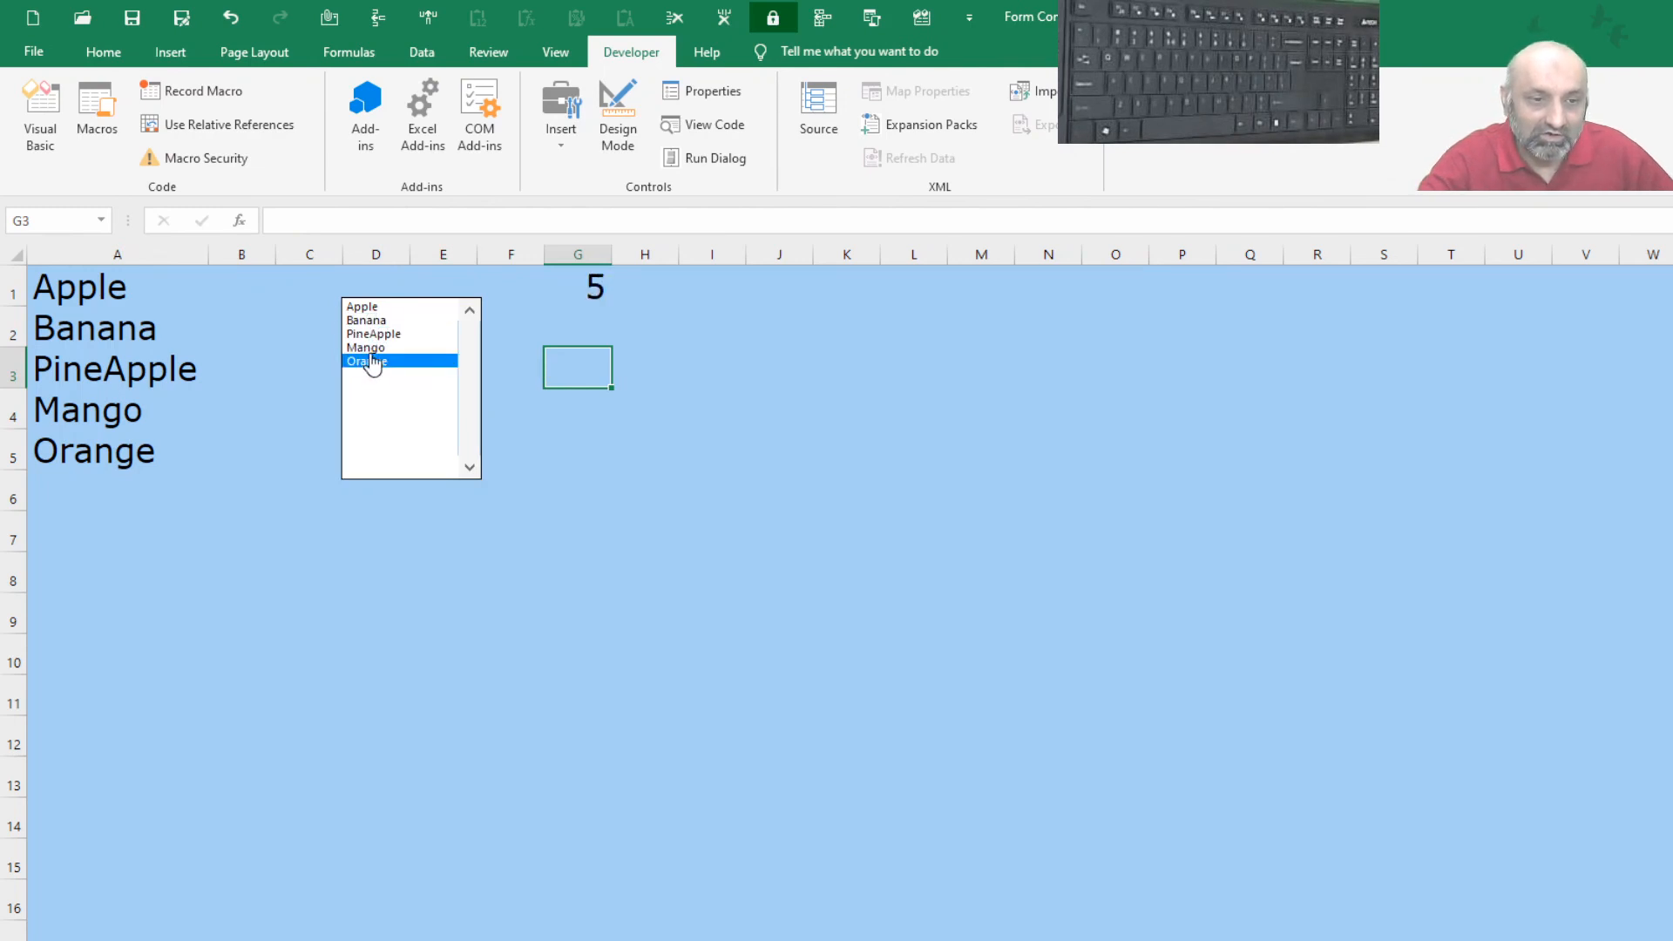
{"action": "left_click", "coordinate": [373, 347]}
{"action": "left_click", "coordinate": [377, 333]}
{"action": "left_click", "coordinate": [375, 310]}
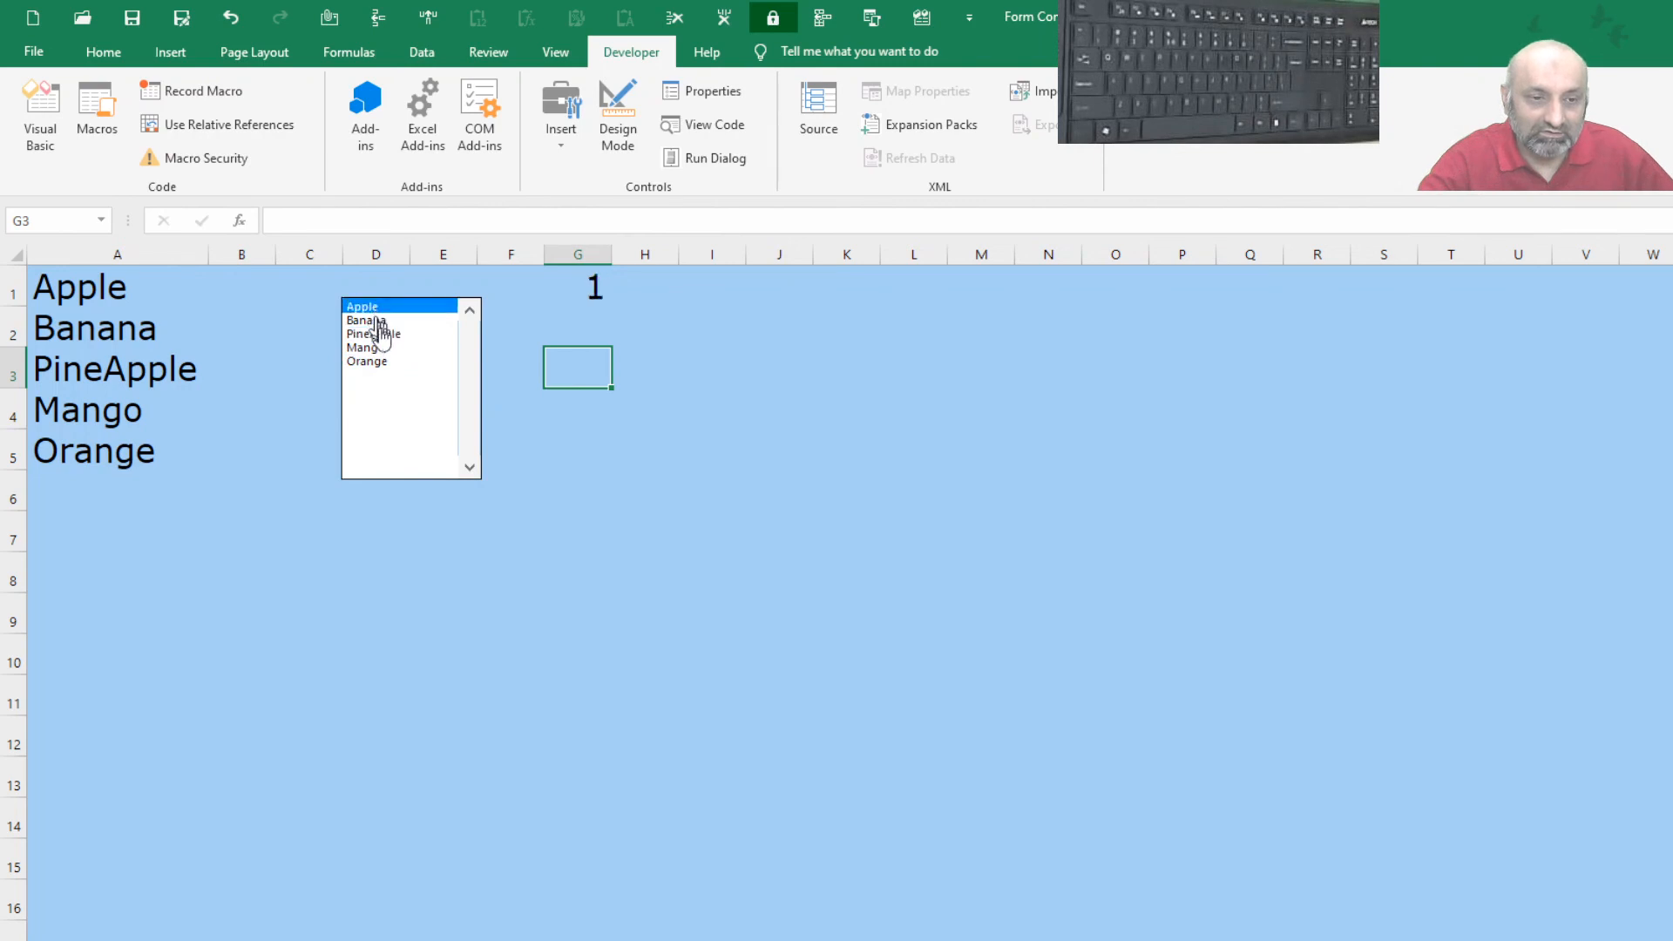
{"action": "key", "text": "Down"}
{"action": "key", "text": "Down"}
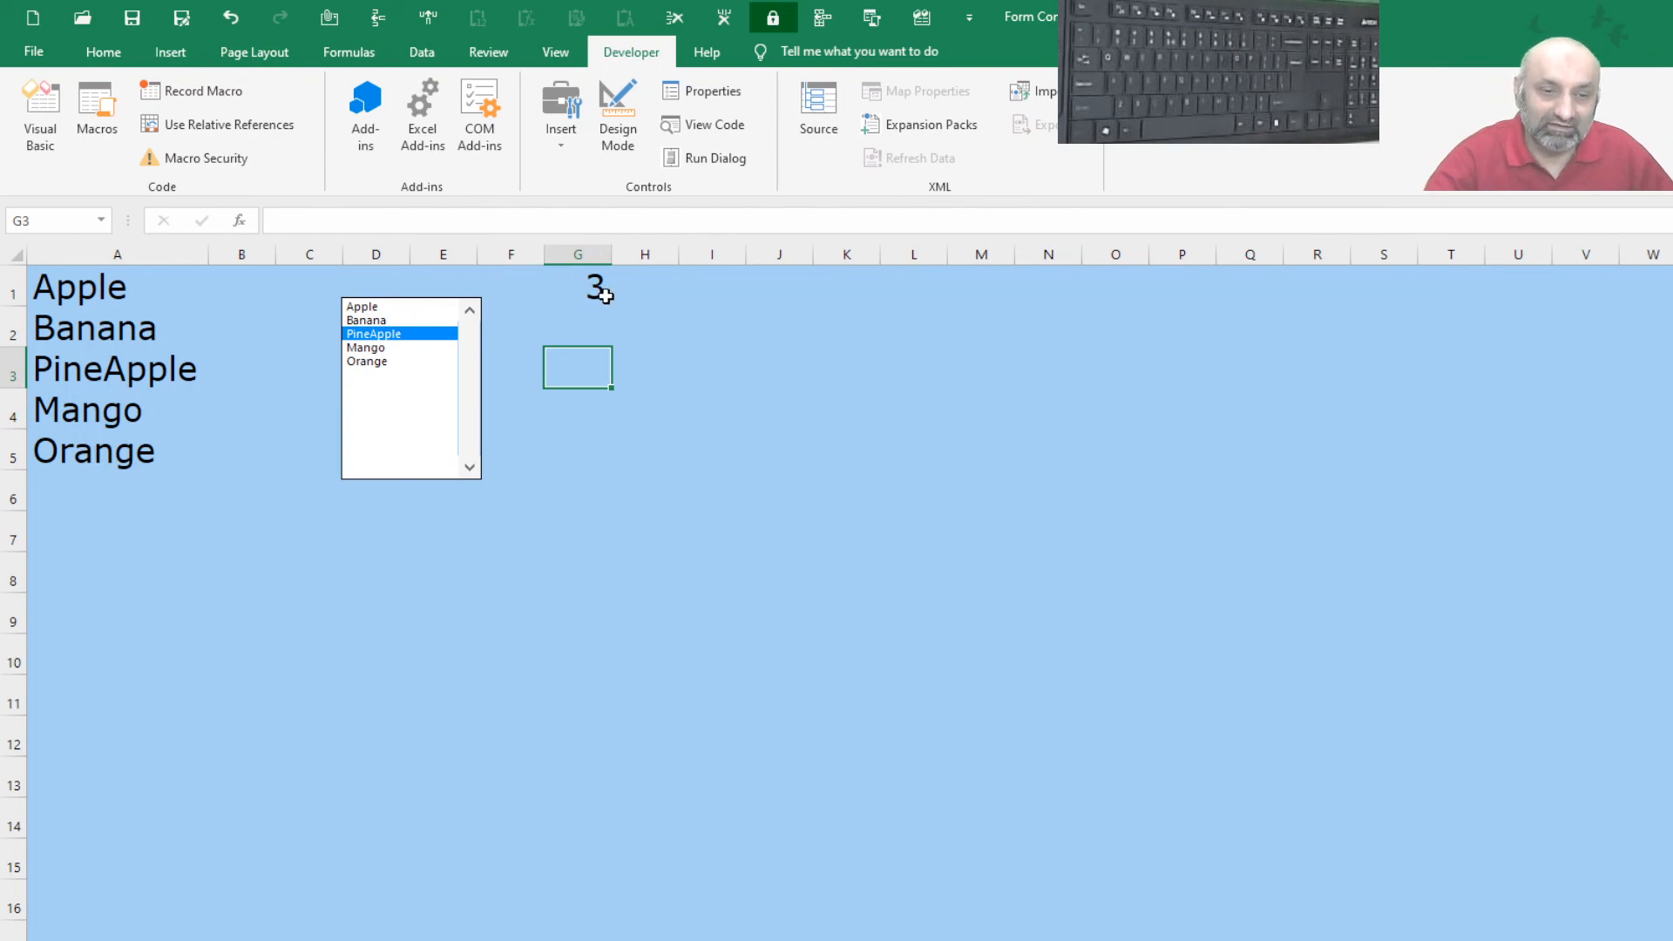
{"action": "left_click", "coordinate": [401, 322]}
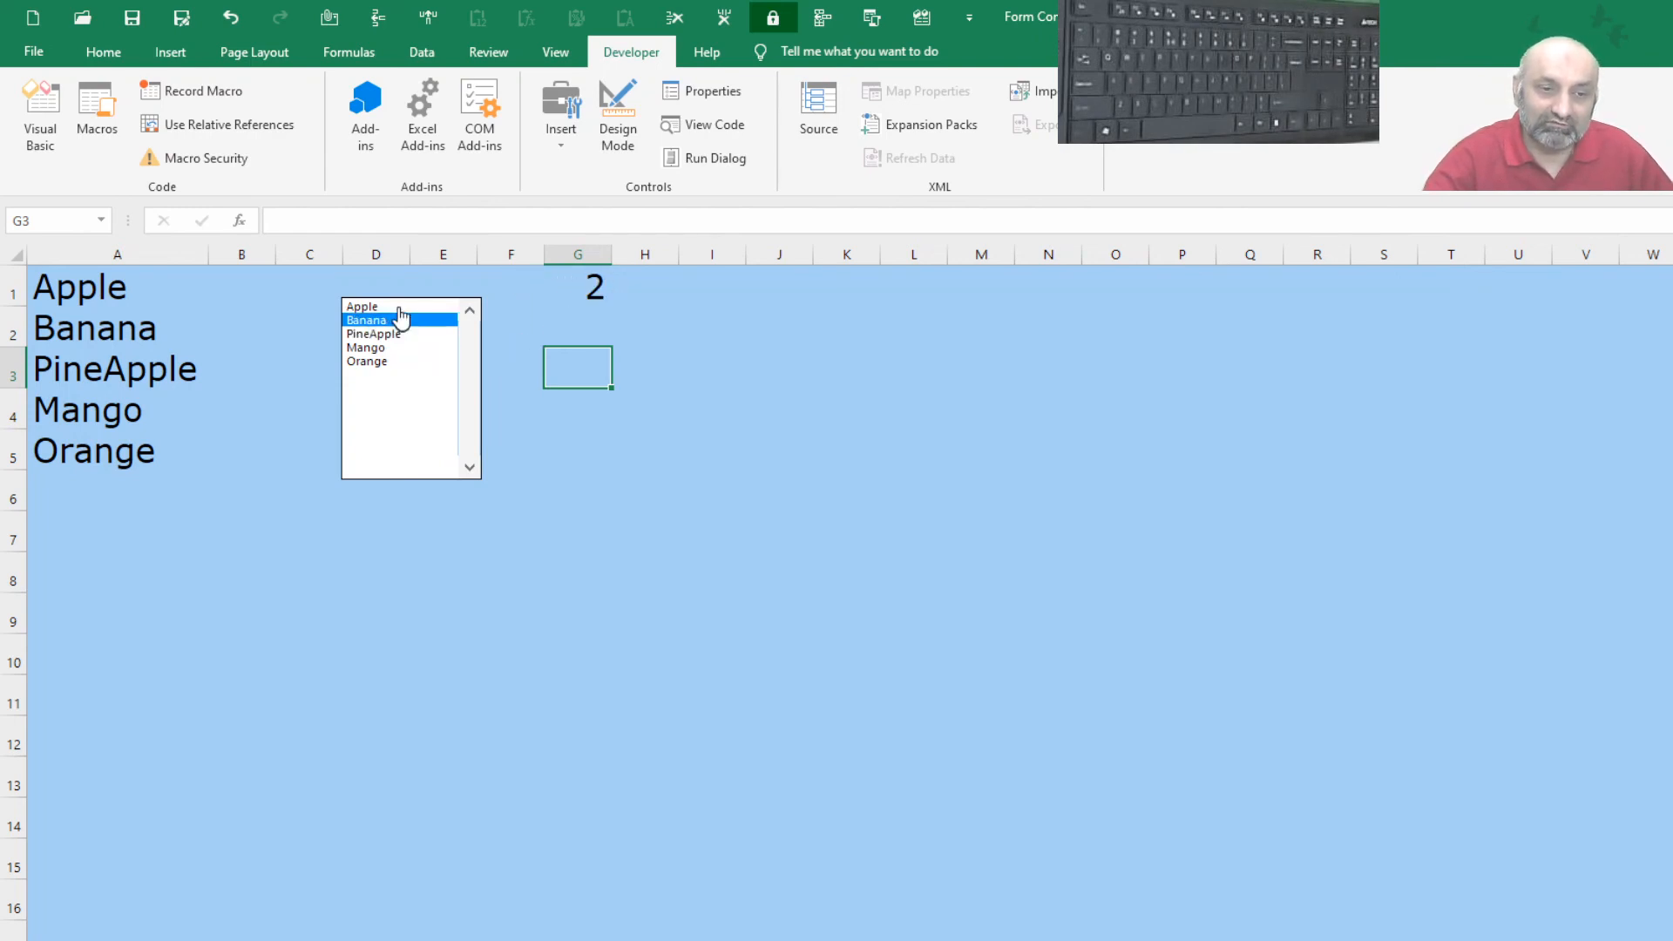
{"action": "left_click", "coordinate": [398, 307]}
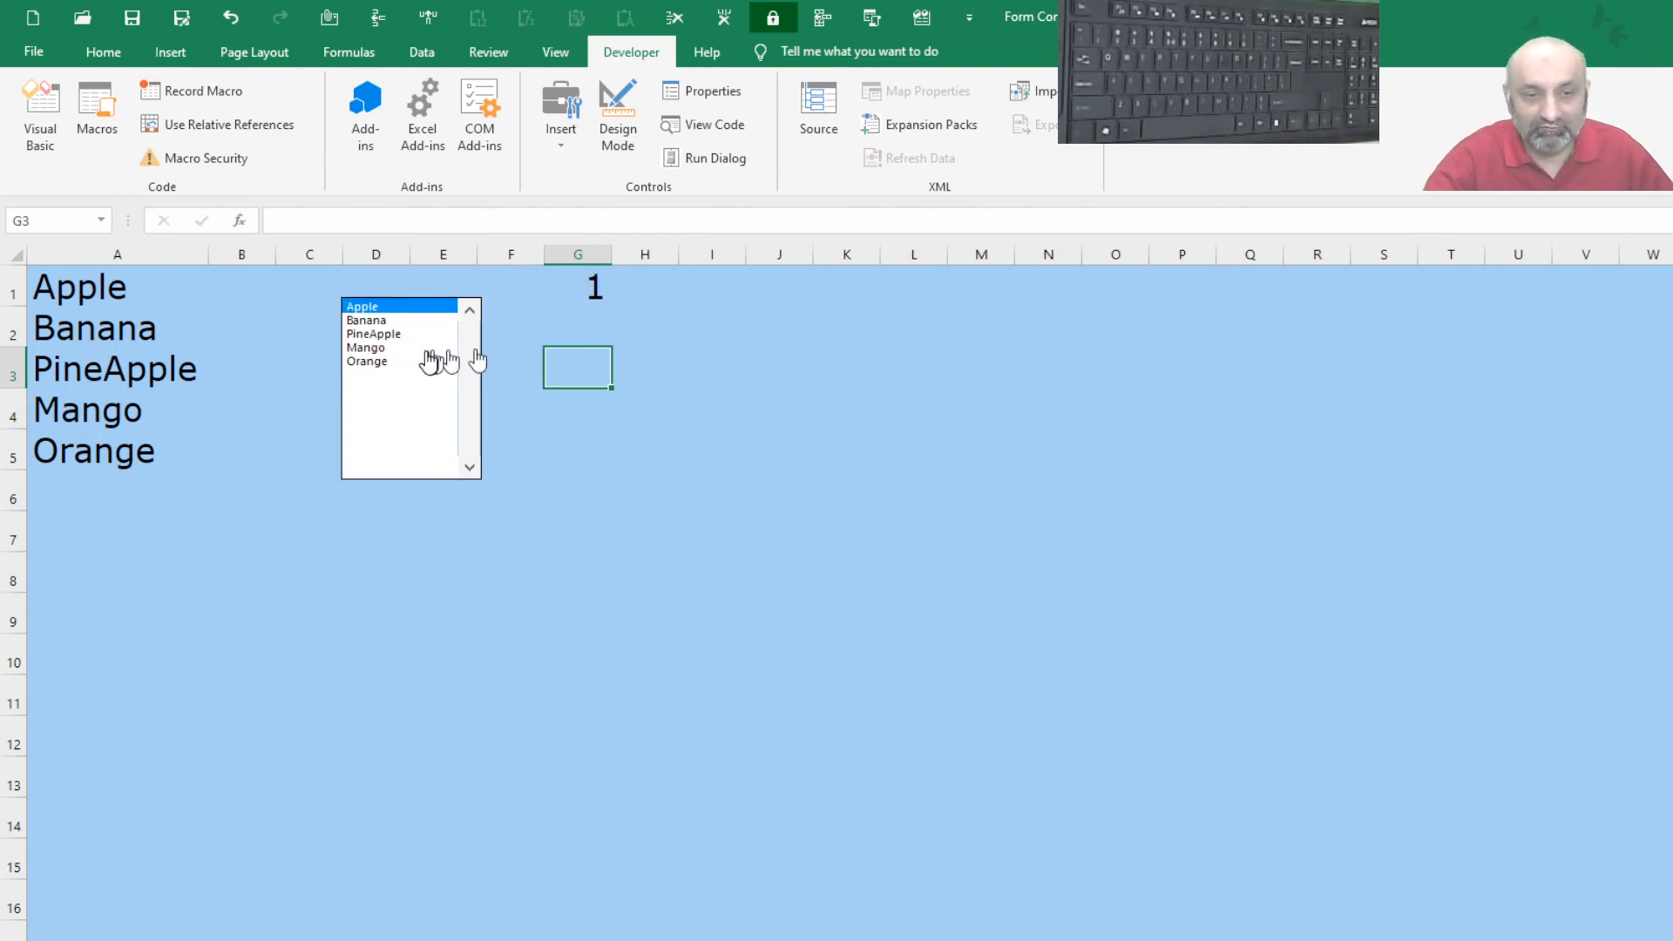
{"action": "left_click", "coordinate": [399, 363]}
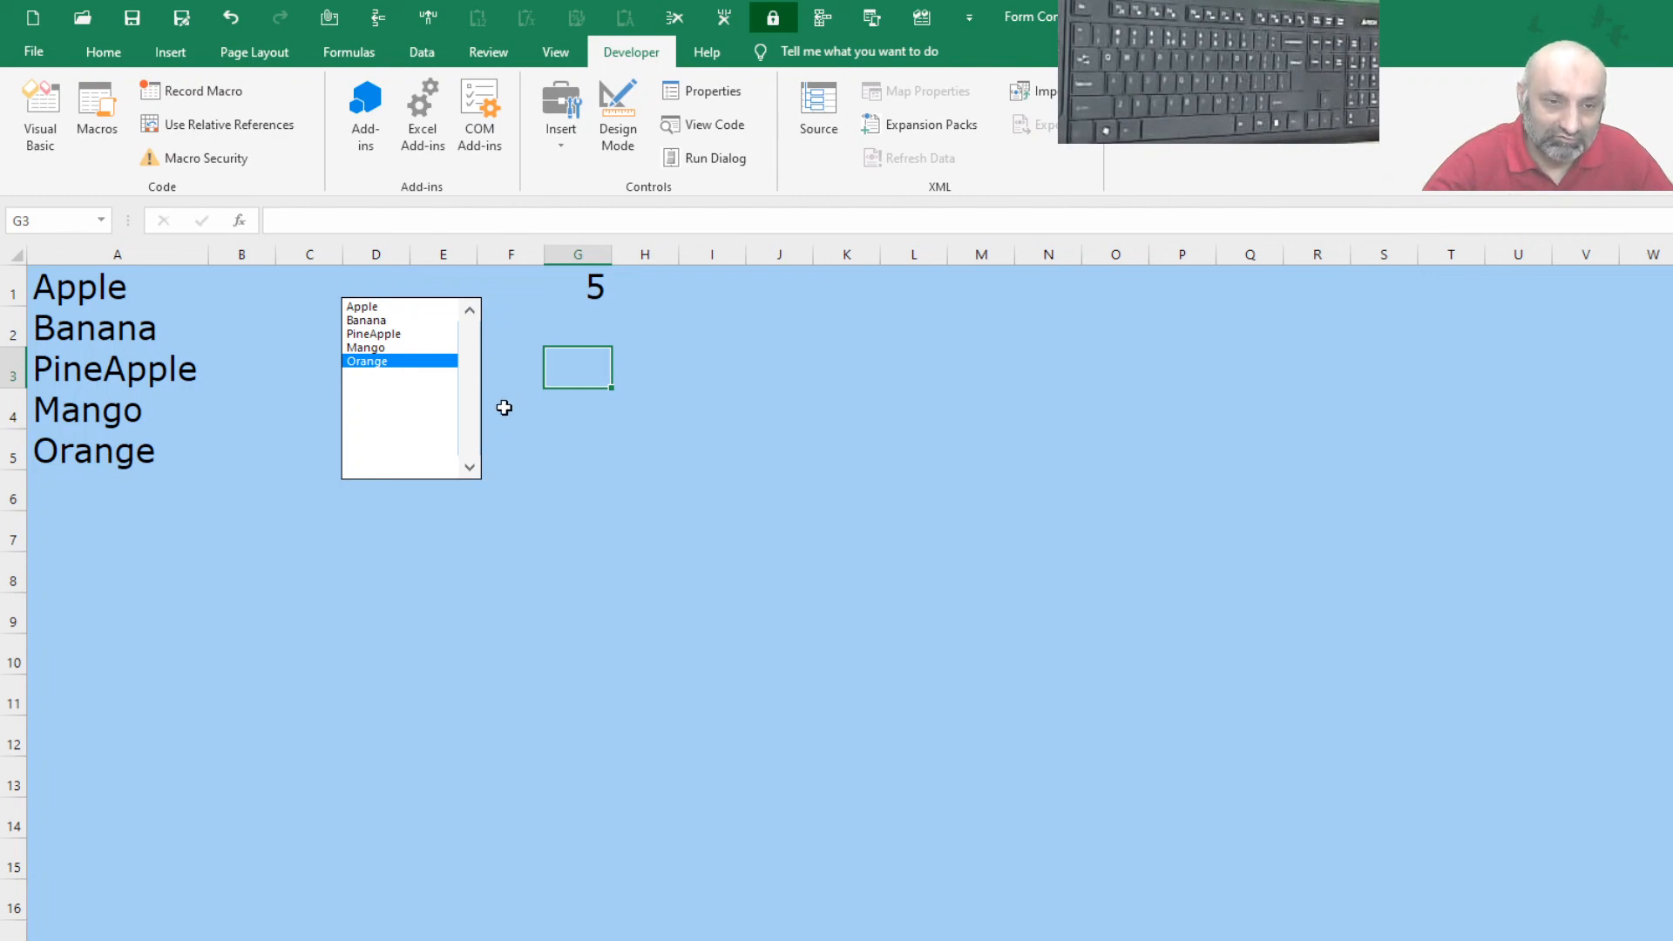
Draw a Combo Box form control over about I3:M4, beside the list box
{"action": "left_click", "coordinate": [545, 149]}
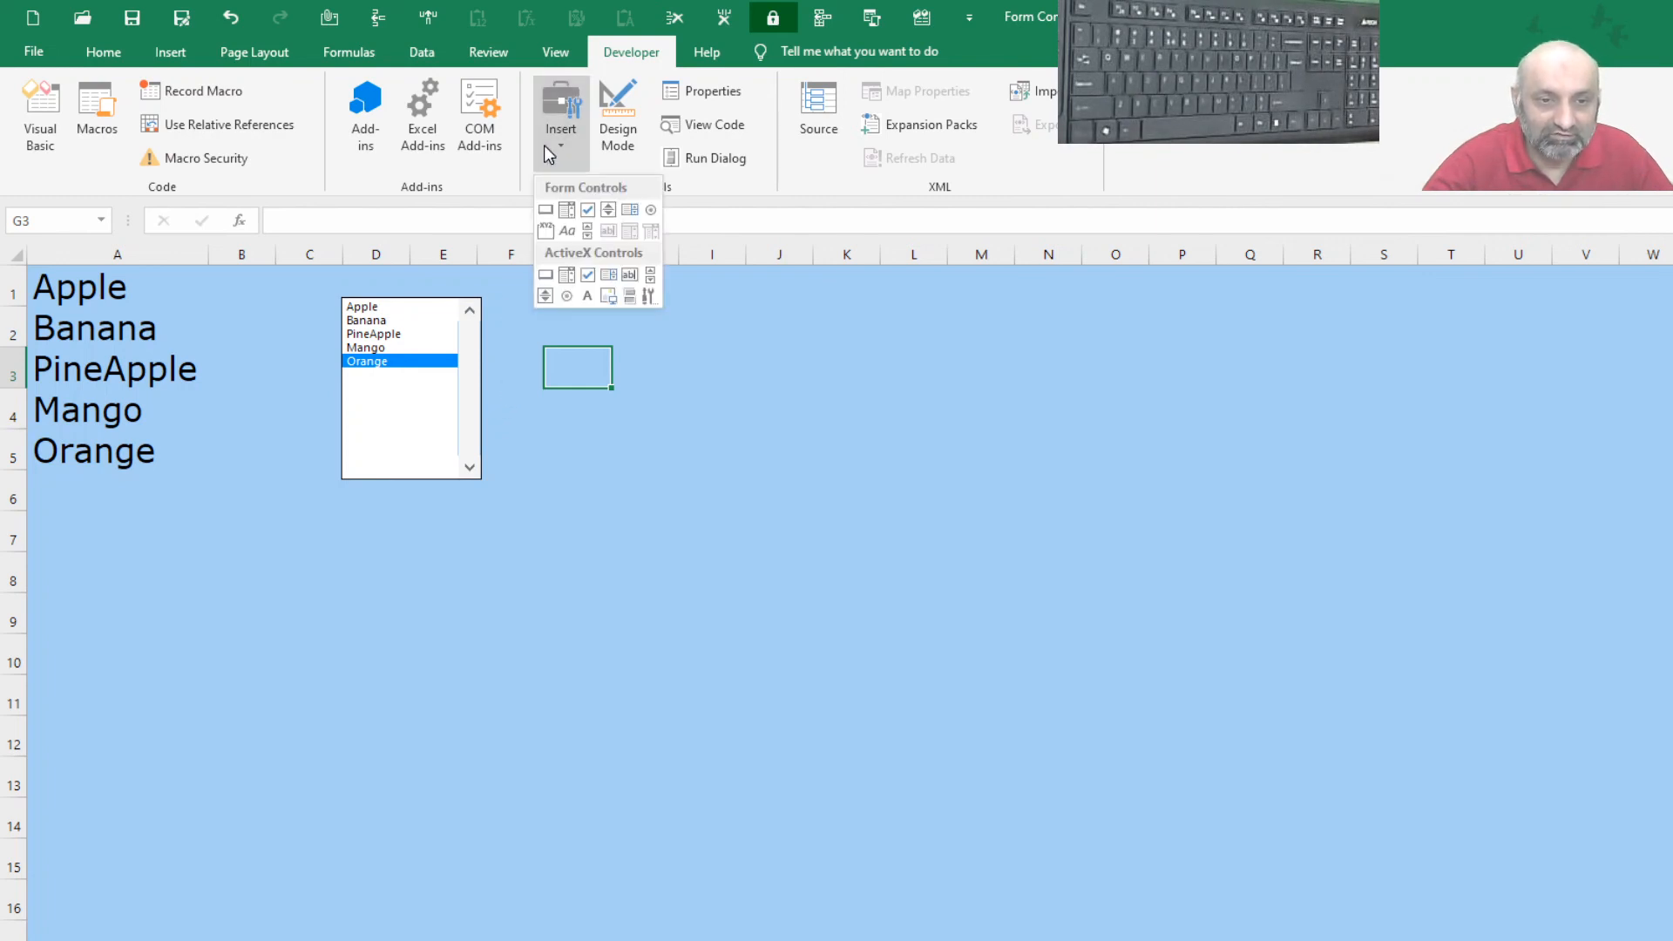
{"action": "left_click", "coordinate": [568, 210]}
{"action": "mouse_move", "coordinate": [678, 349]}
{"action": "left_mouse_down"}
{"action": "mouse_move", "coordinate": [994, 441]}
{"action": "mouse_move", "coordinate": [1007, 431]}
{"action": "left_mouse_up"}
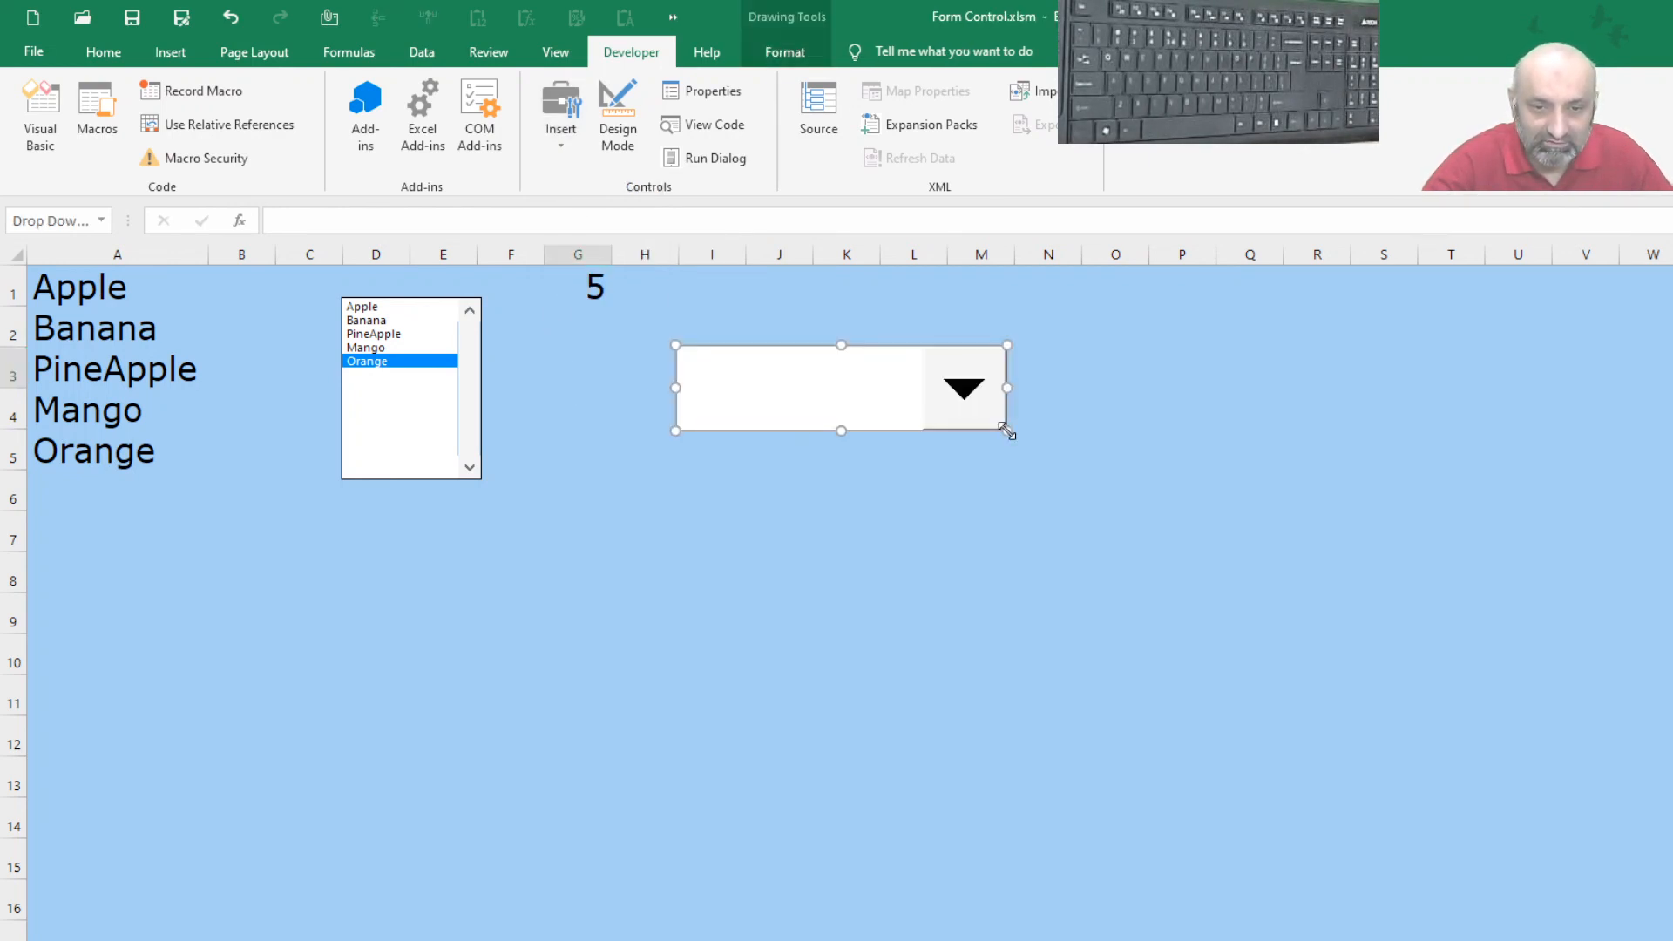
Set the combo box's input range to the fruit names in $A$1:$A$5 in its control format settings
{"action": "right_click", "coordinate": [870, 416]}
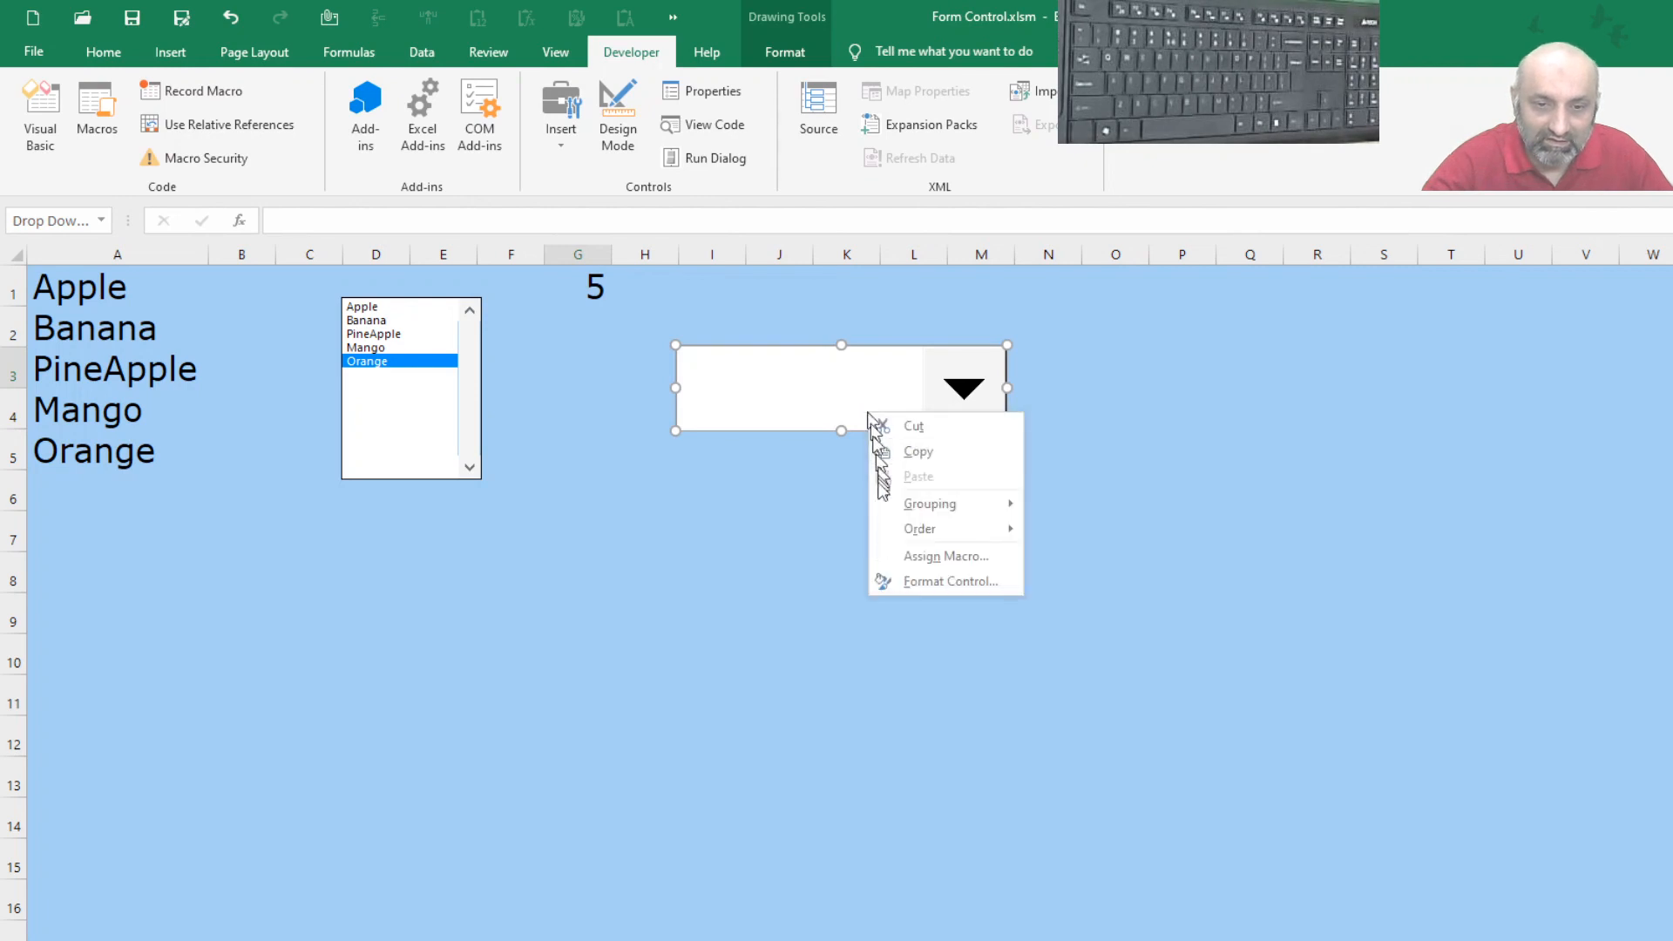
{"action": "left_click", "coordinate": [902, 581]}
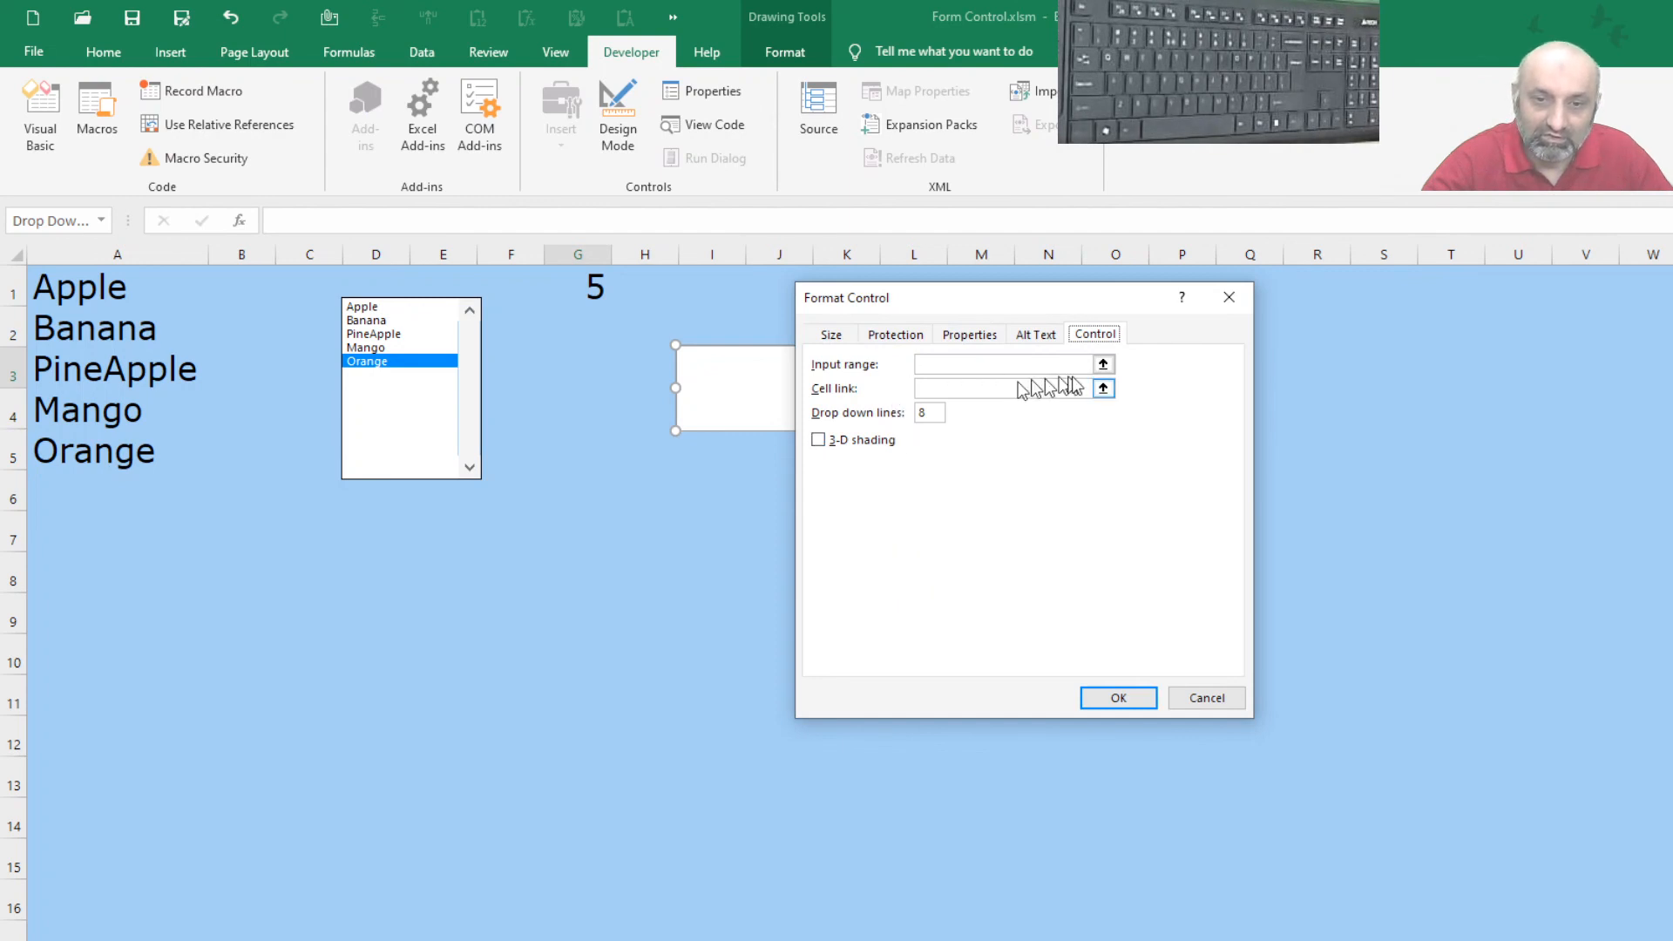
{"action": "left_click", "coordinate": [1103, 364]}
{"action": "left_click_drag", "start_coordinate": [76, 290], "coordinate": [94, 451]}
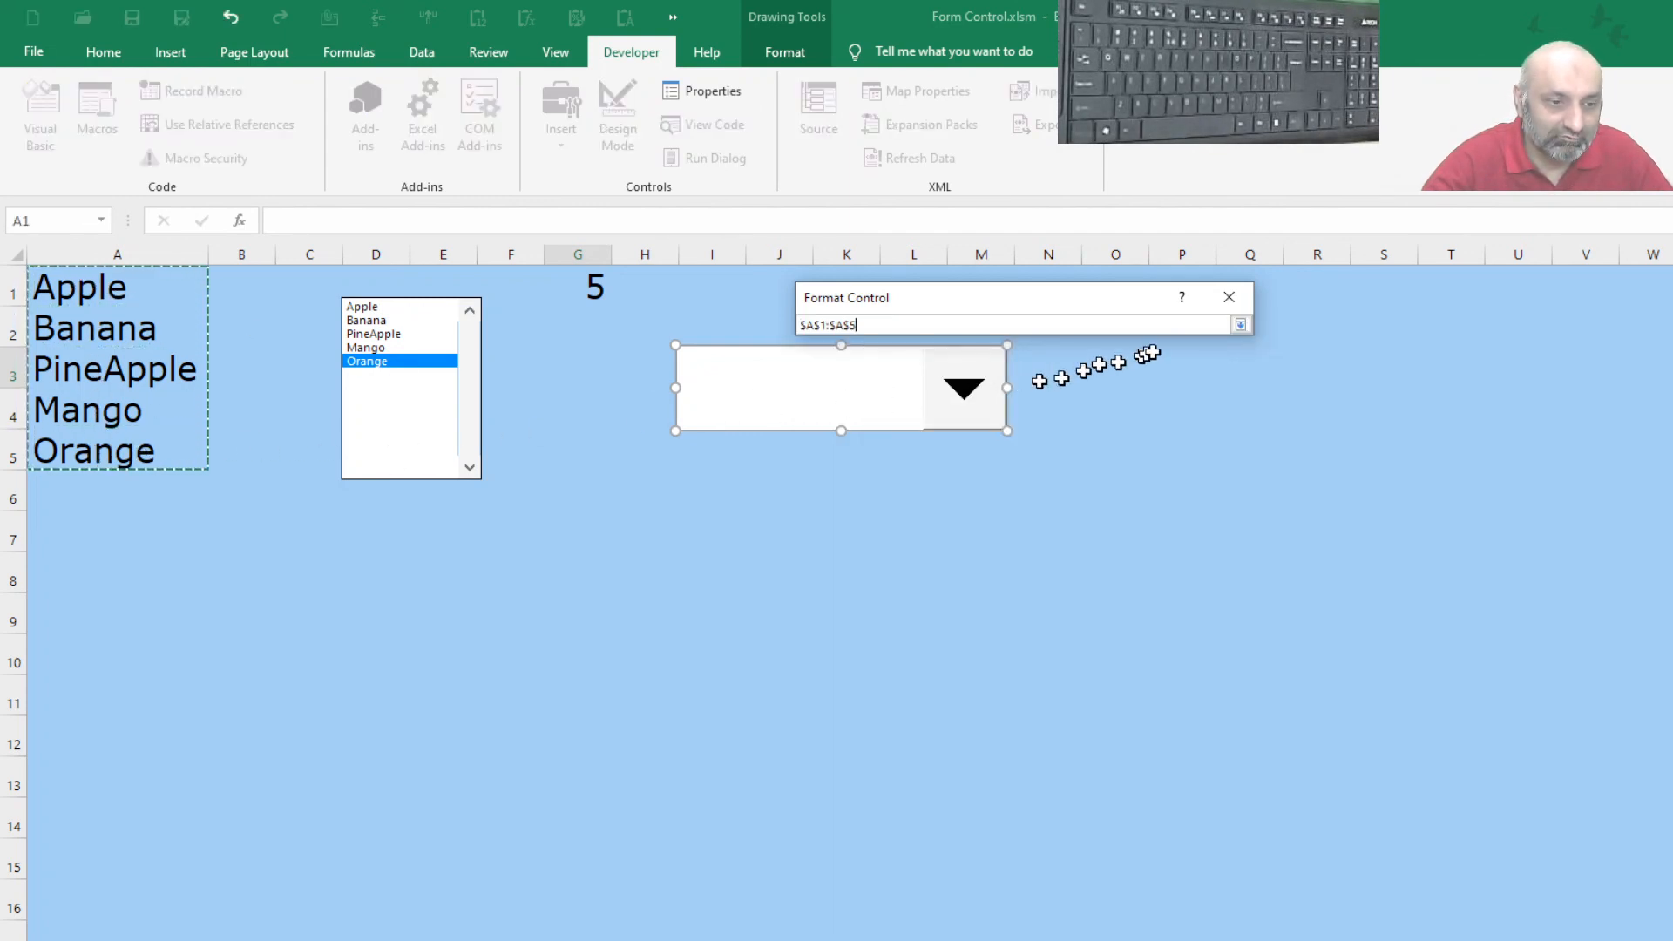
{"action": "left_click", "coordinate": [1240, 325]}
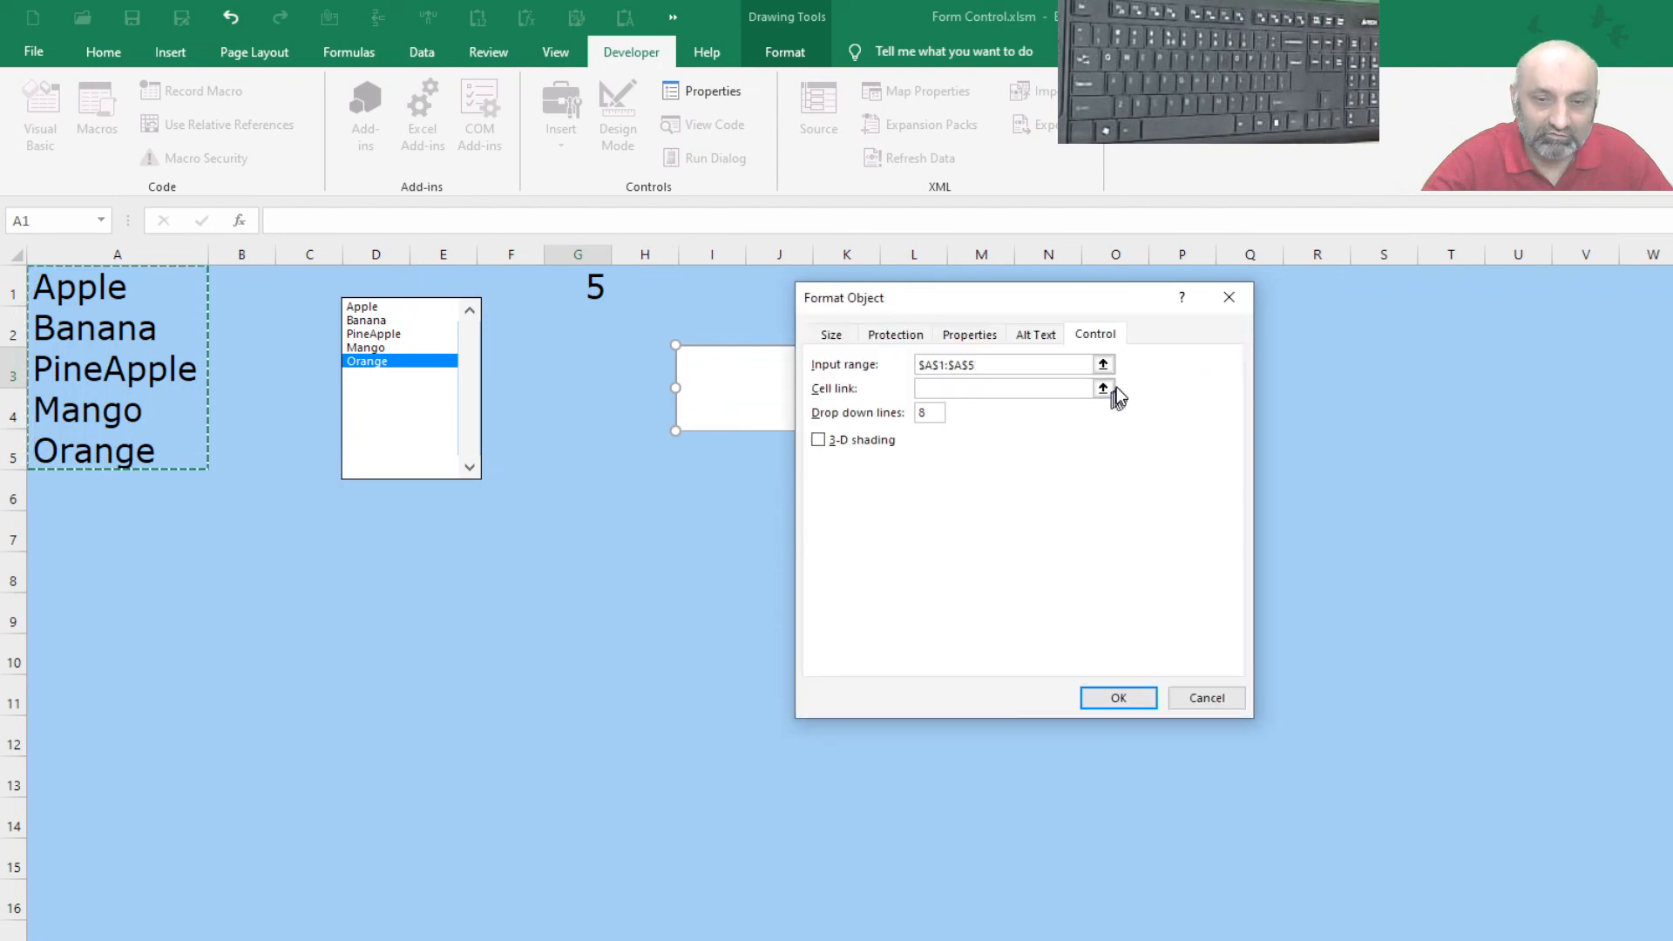
Link the combo box to cell $H$1, apply the settings and deselect the control
{"action": "left_click", "coordinate": [1102, 387]}
{"action": "left_click", "coordinate": [649, 285]}
{"action": "left_click", "coordinate": [1241, 326]}
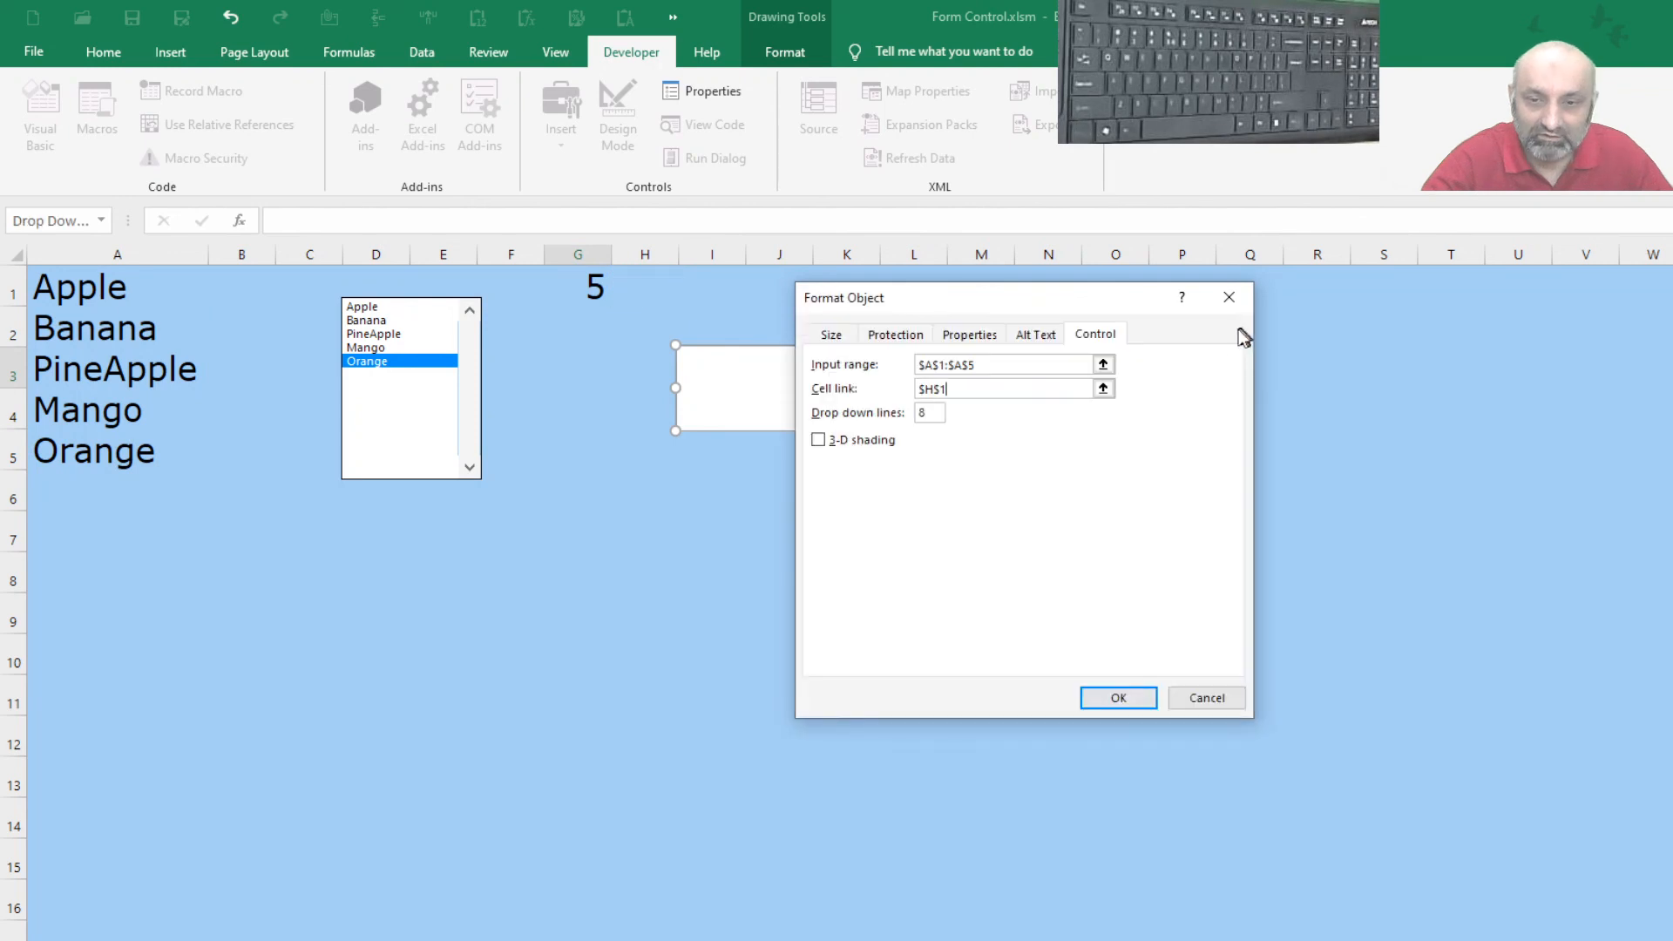
{"action": "left_click", "coordinate": [1105, 696]}
{"action": "left_click", "coordinate": [804, 501]}
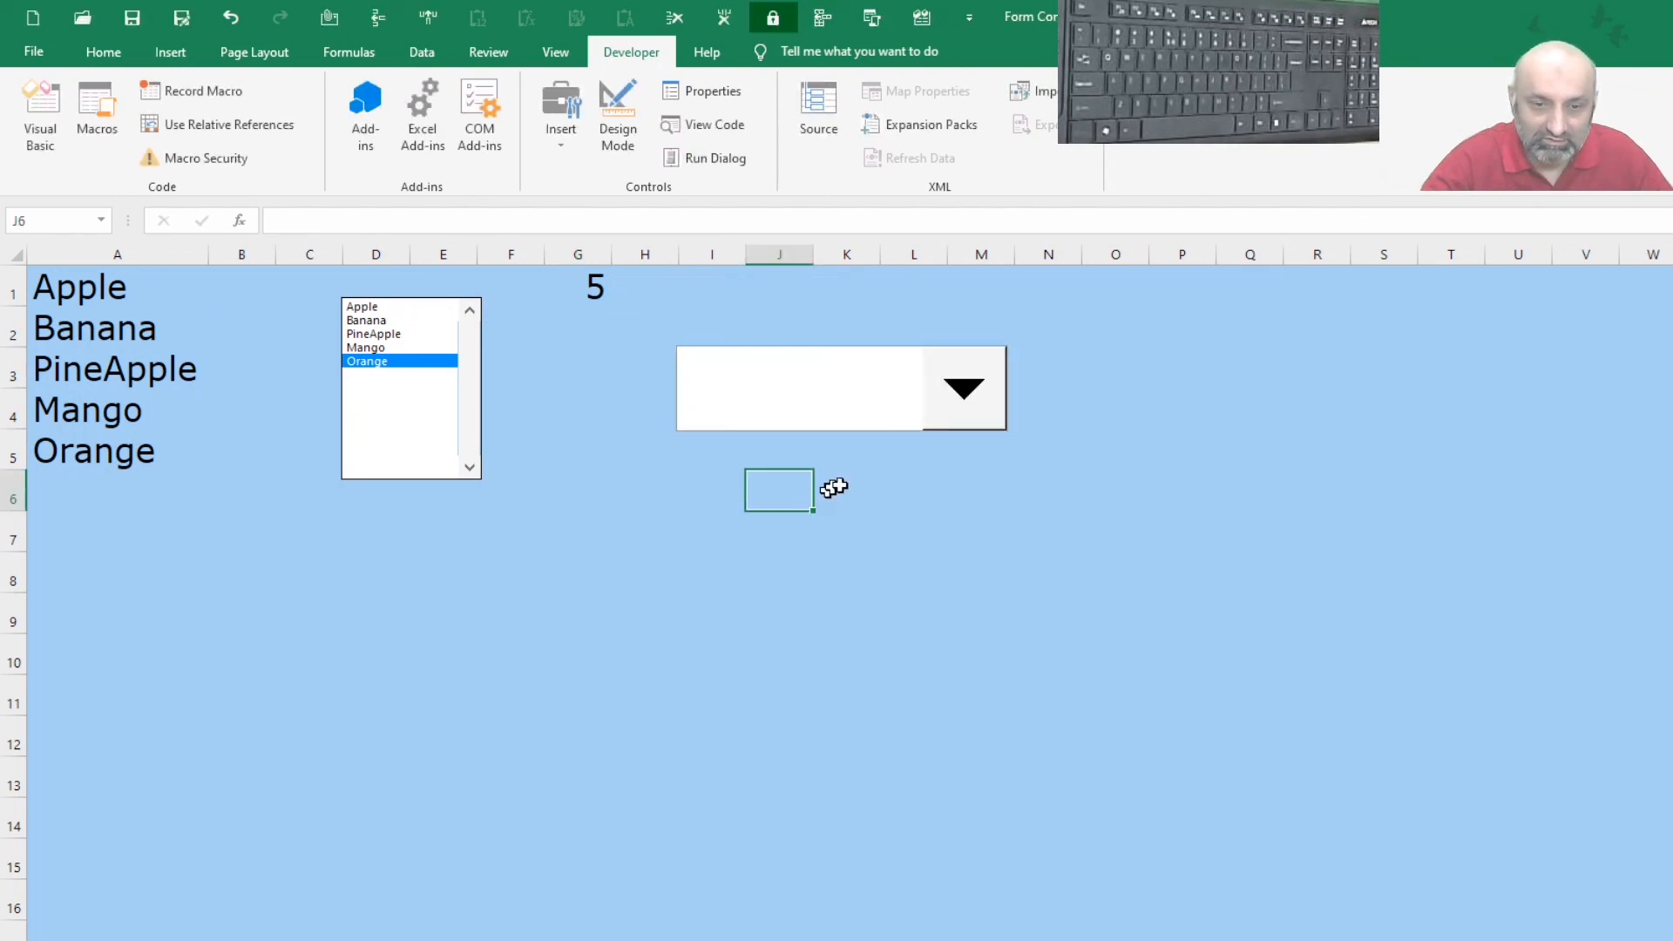
{"action": "left_click", "coordinate": [979, 388]}
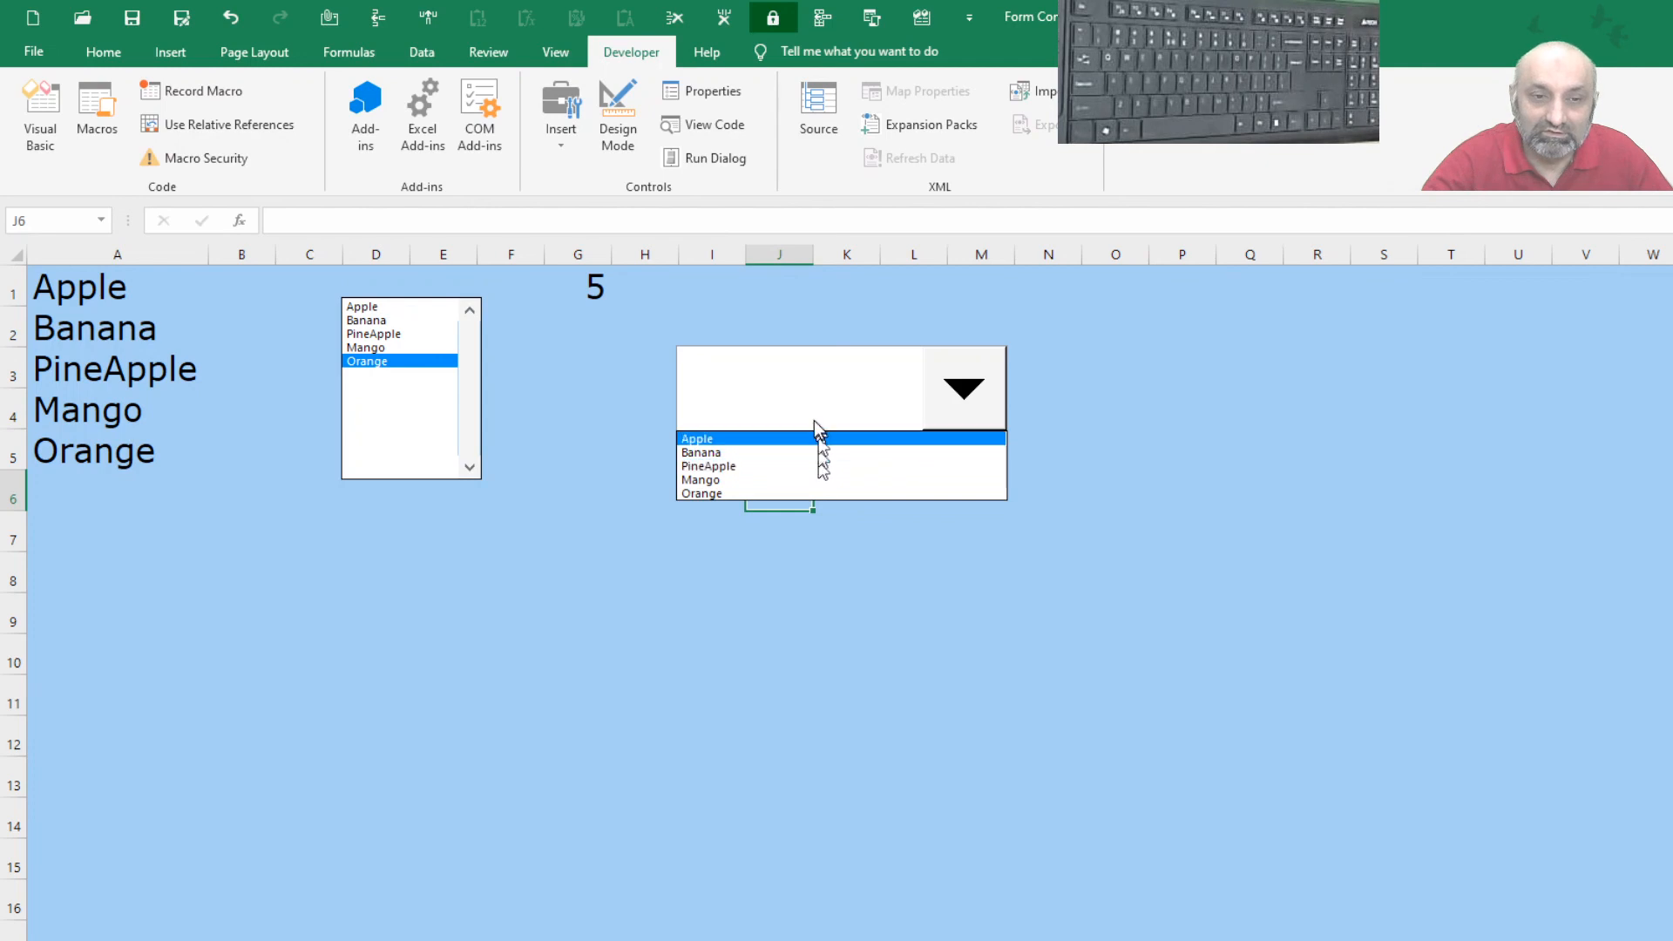
{"action": "left_click", "coordinate": [558, 142]}
{"action": "left_click", "coordinate": [558, 142]}
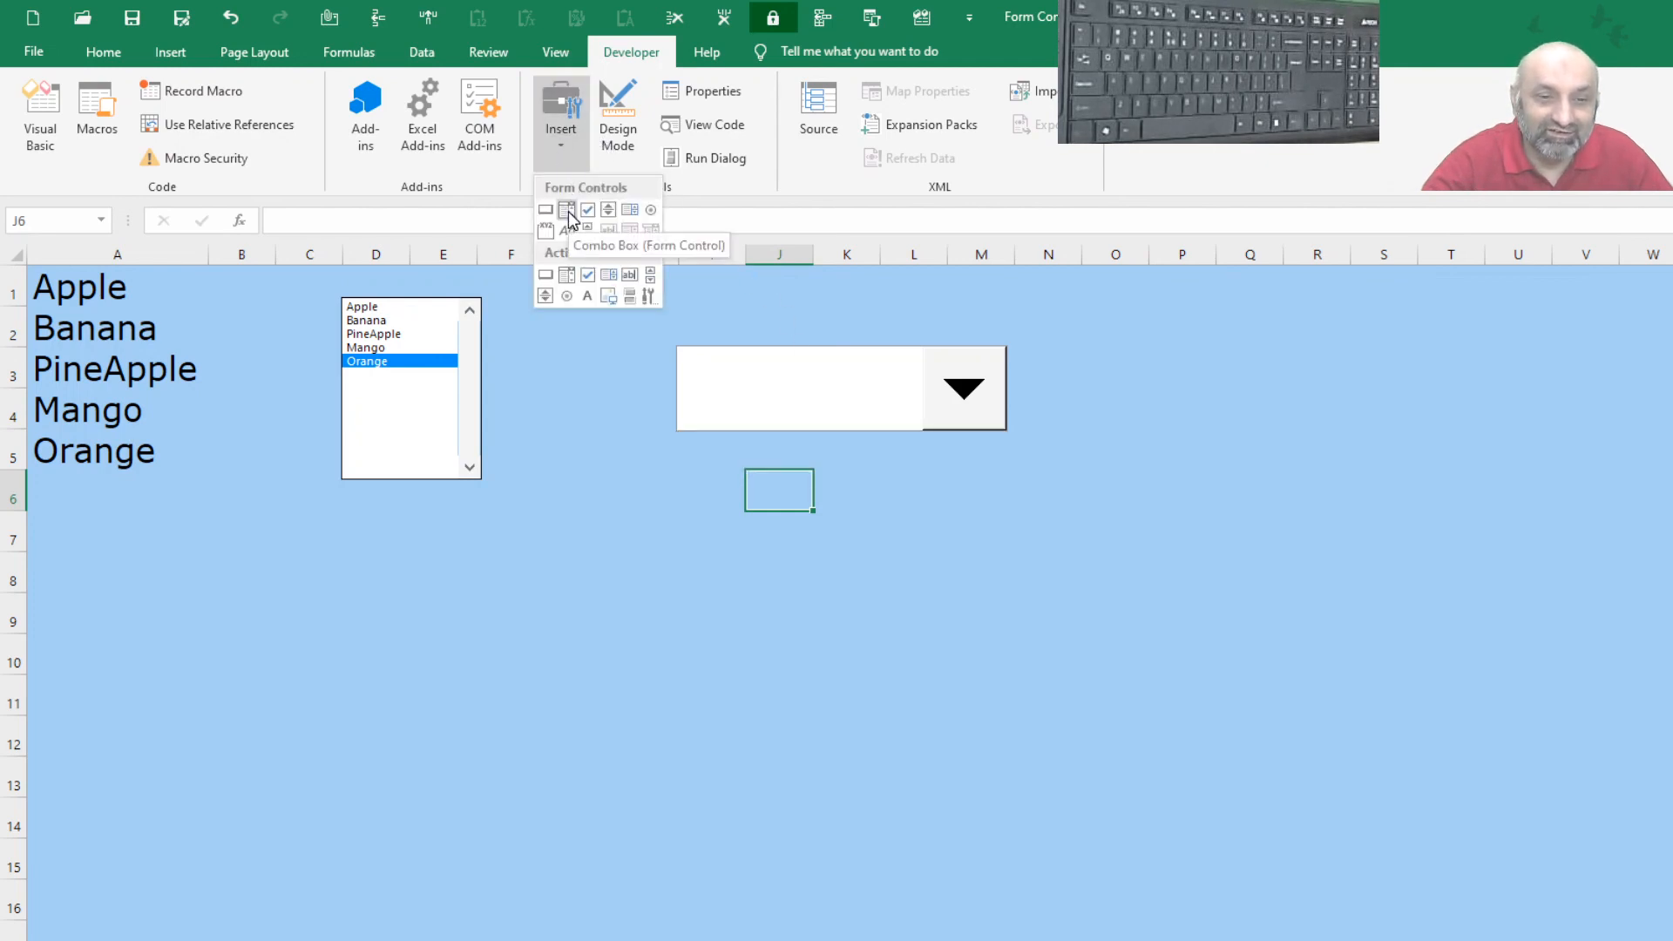
{"action": "left_click", "coordinate": [969, 391]}
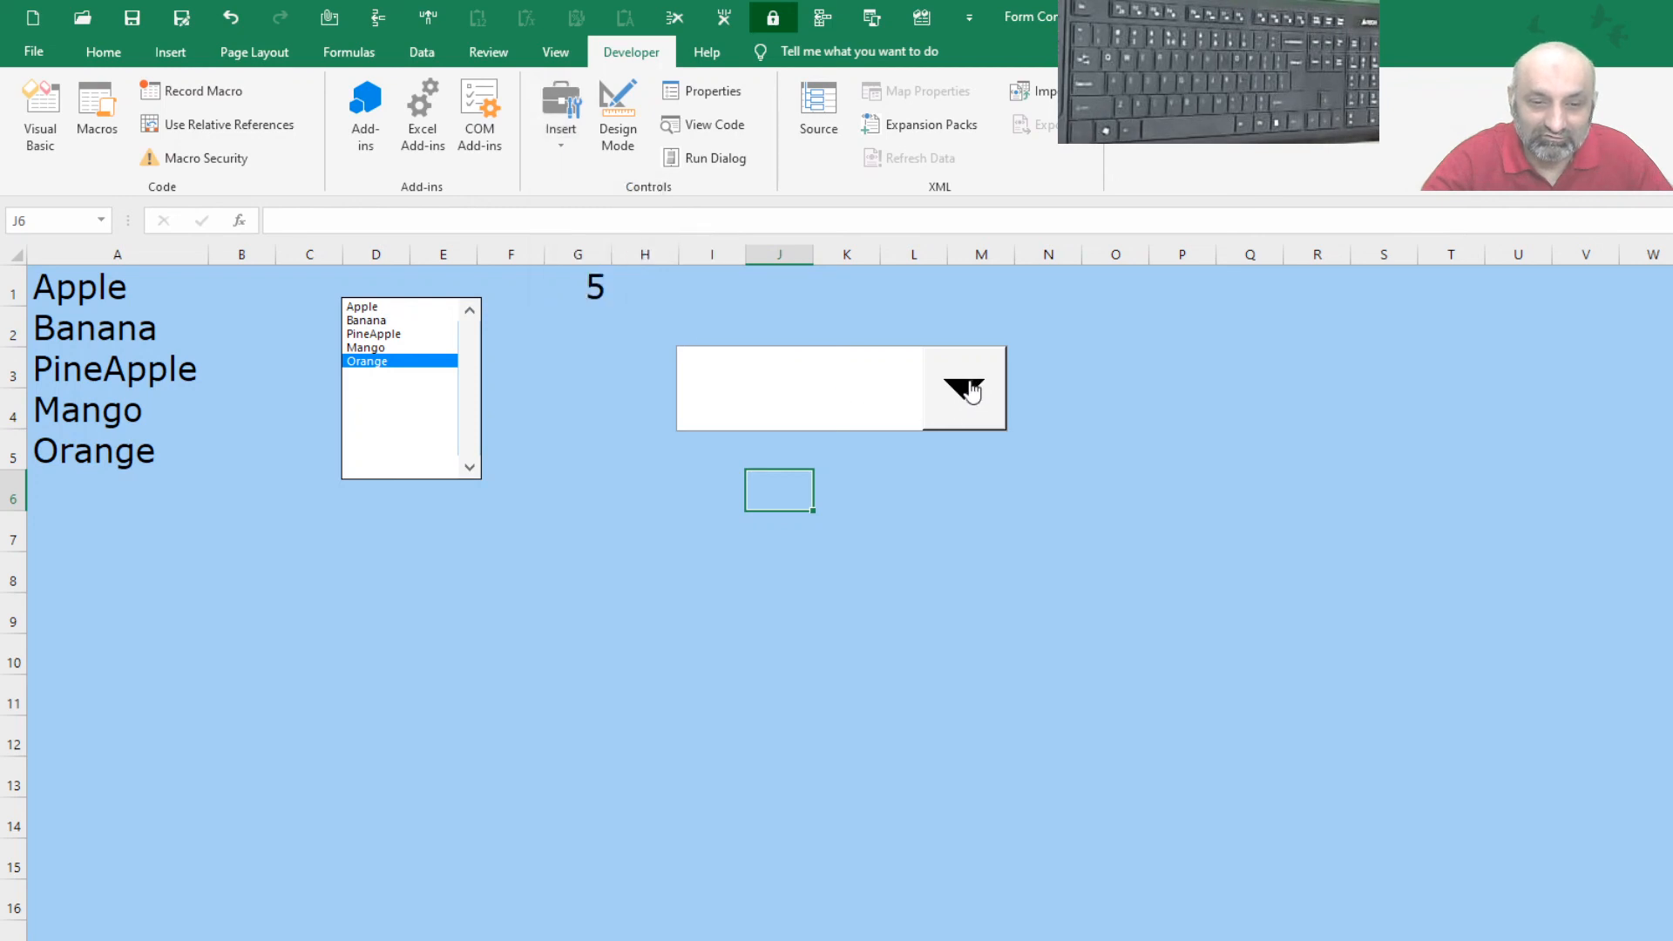
Test the combo box's cell link by choosing Mango, Apple and Mango again
{"action": "left_click", "coordinate": [971, 389]}
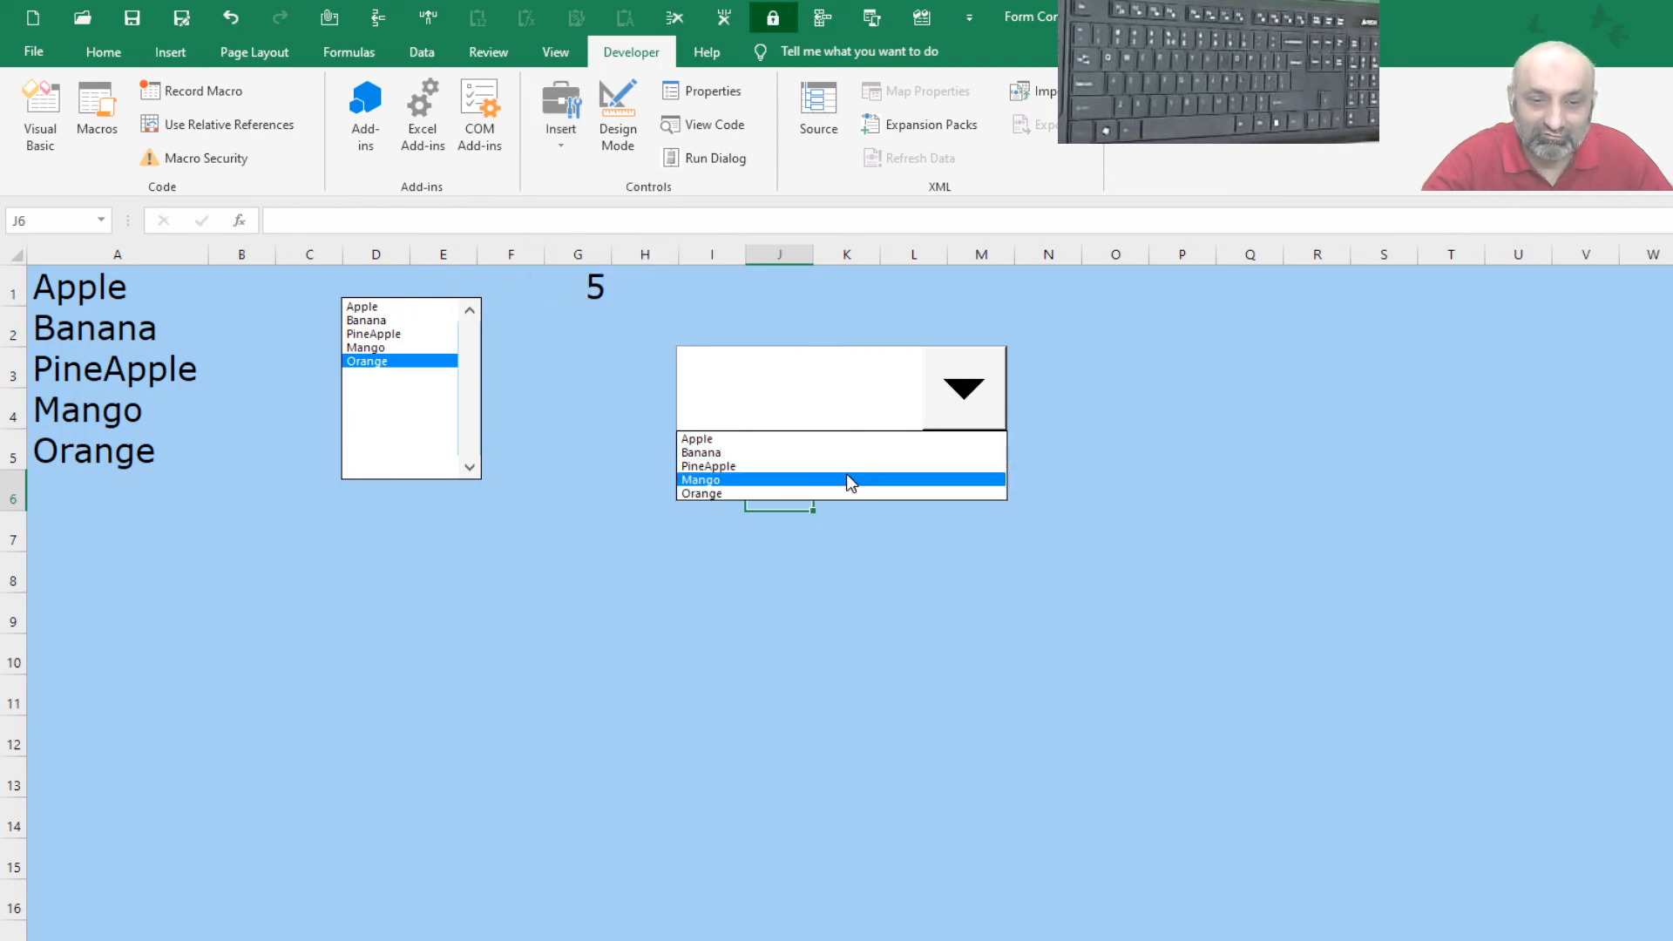
{"action": "left_click", "coordinate": [846, 475]}
{"action": "left_click", "coordinate": [951, 403]}
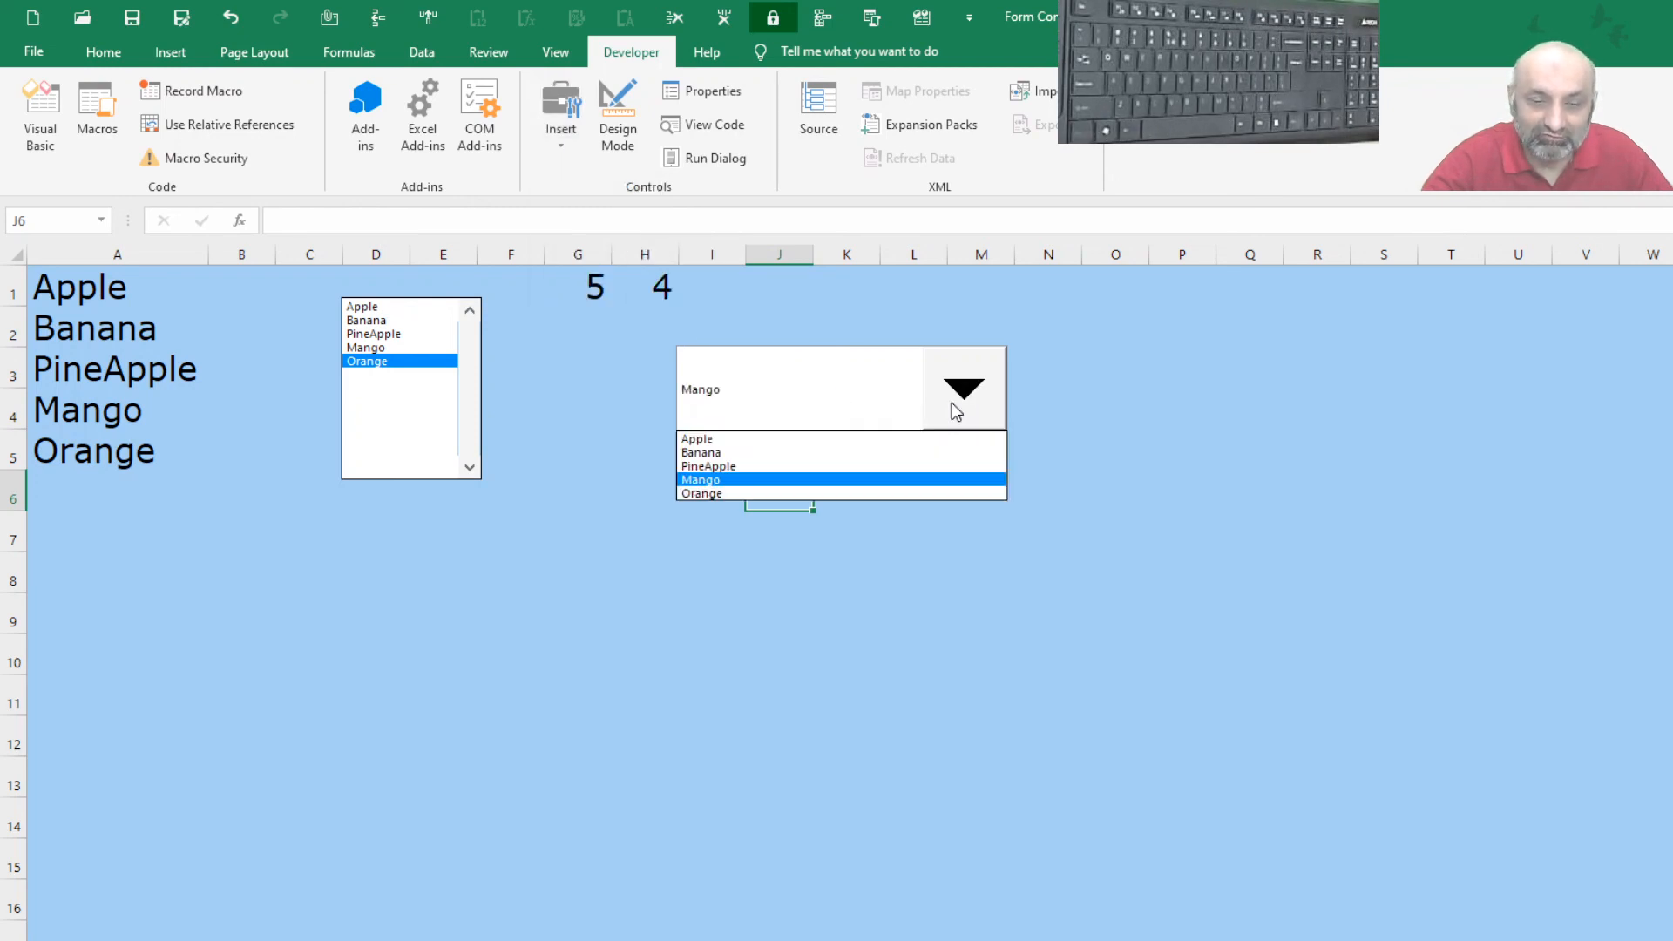
{"action": "left_click", "coordinate": [892, 441]}
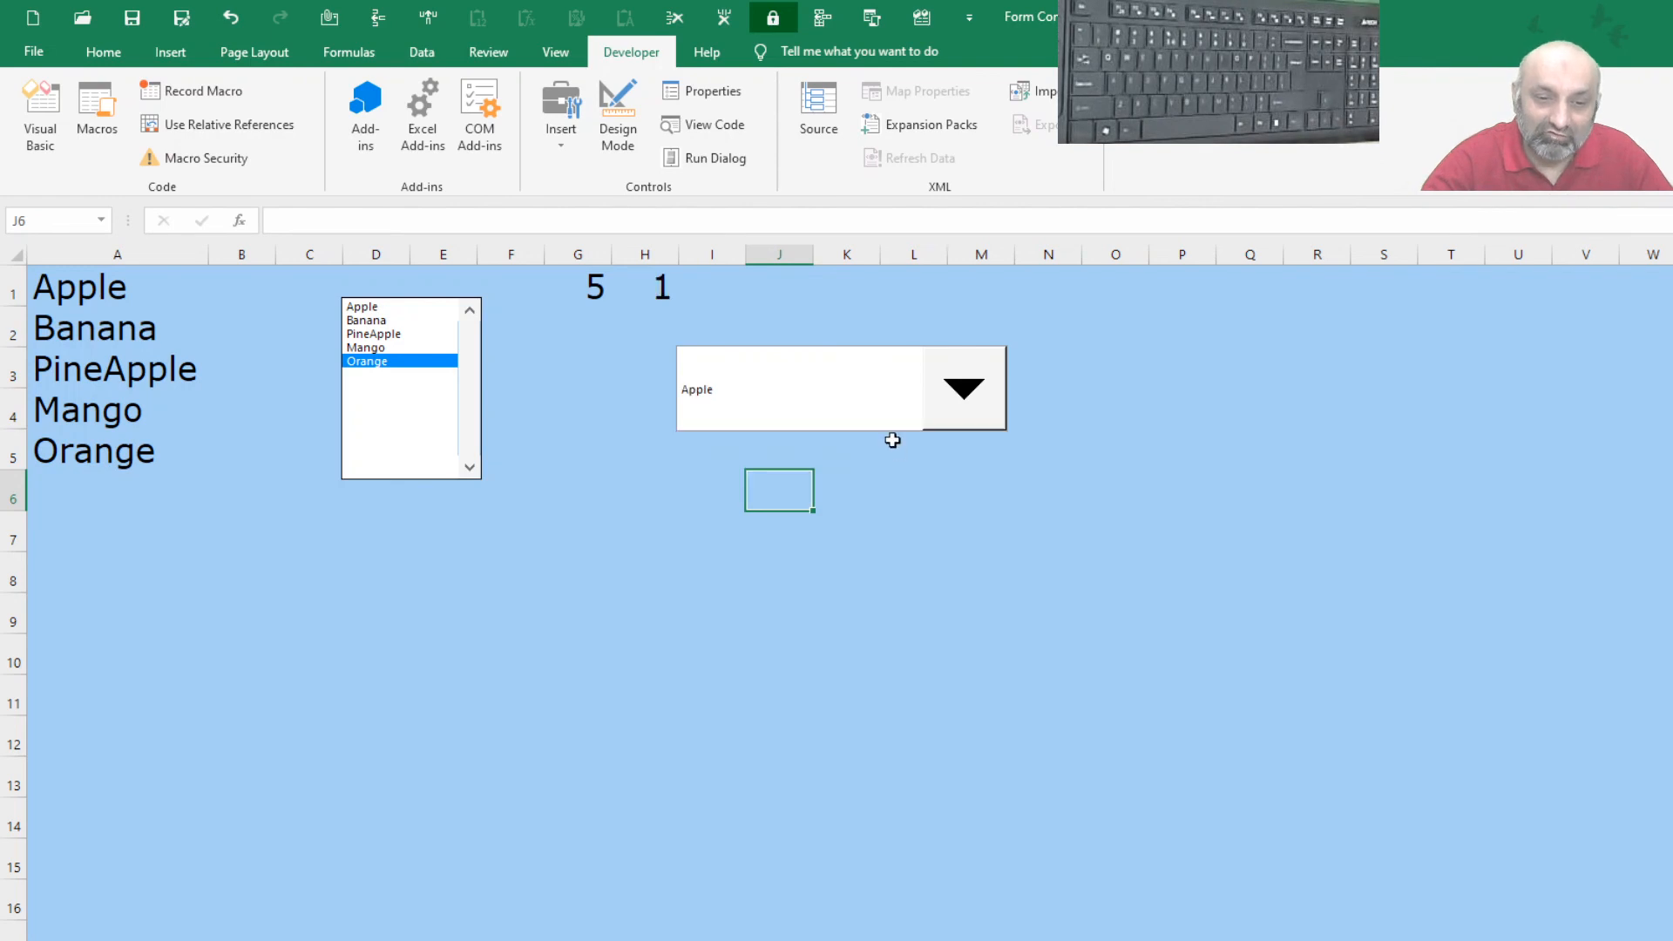
{"action": "left_click", "coordinate": [952, 403]}
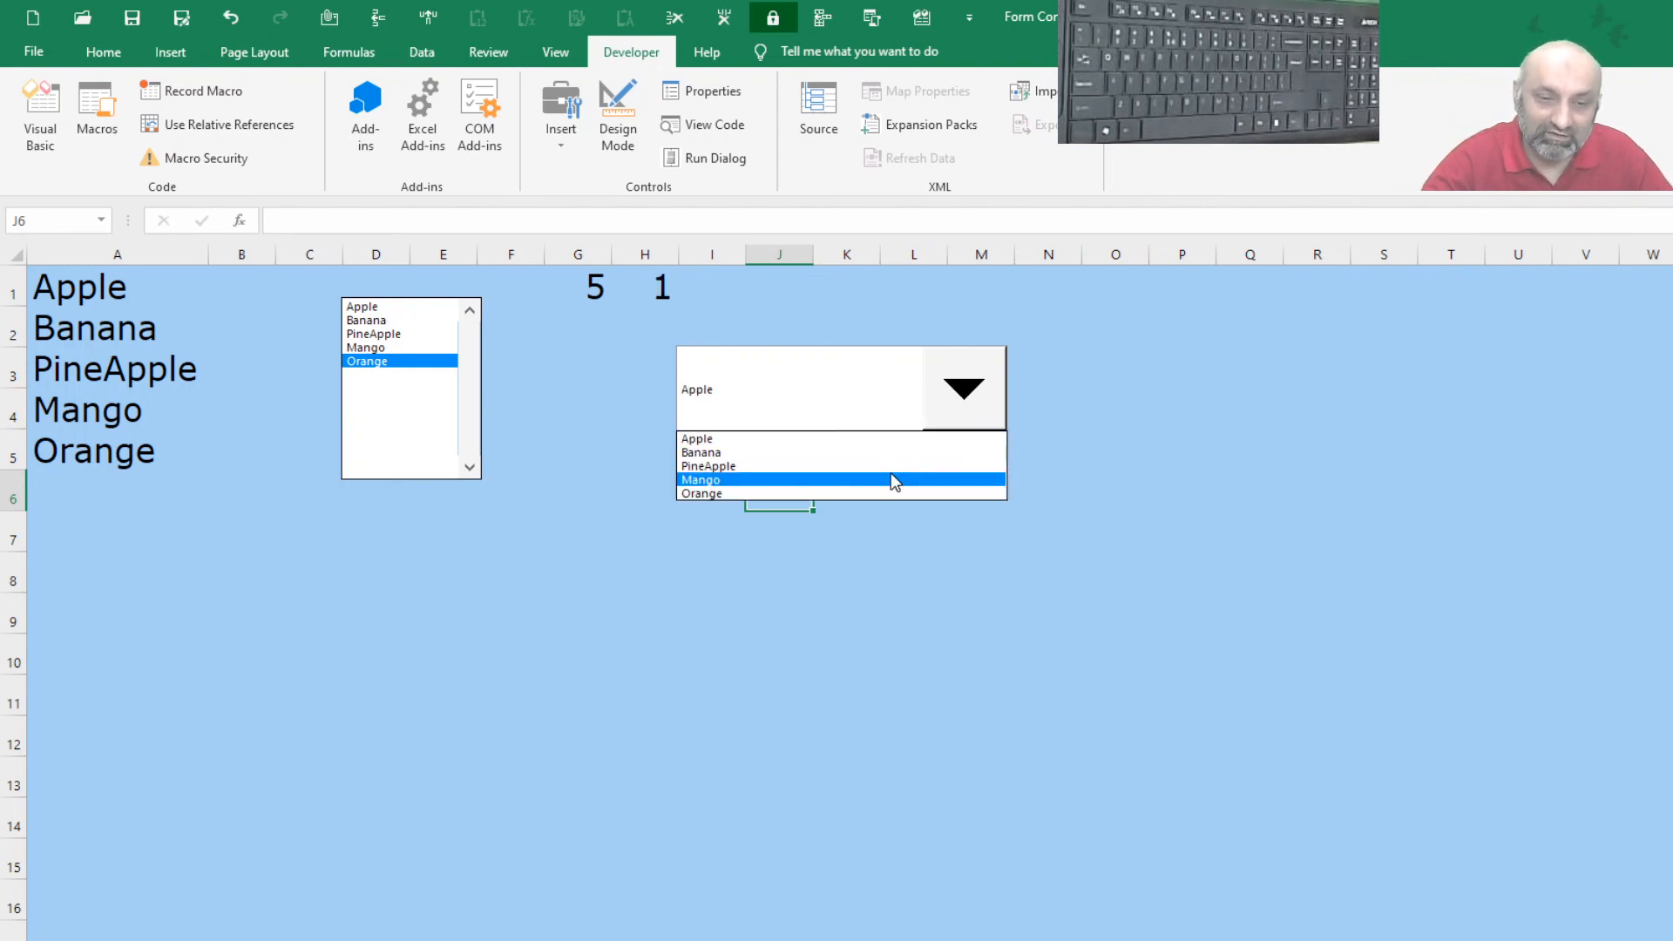
{"action": "left_click", "coordinate": [896, 480]}
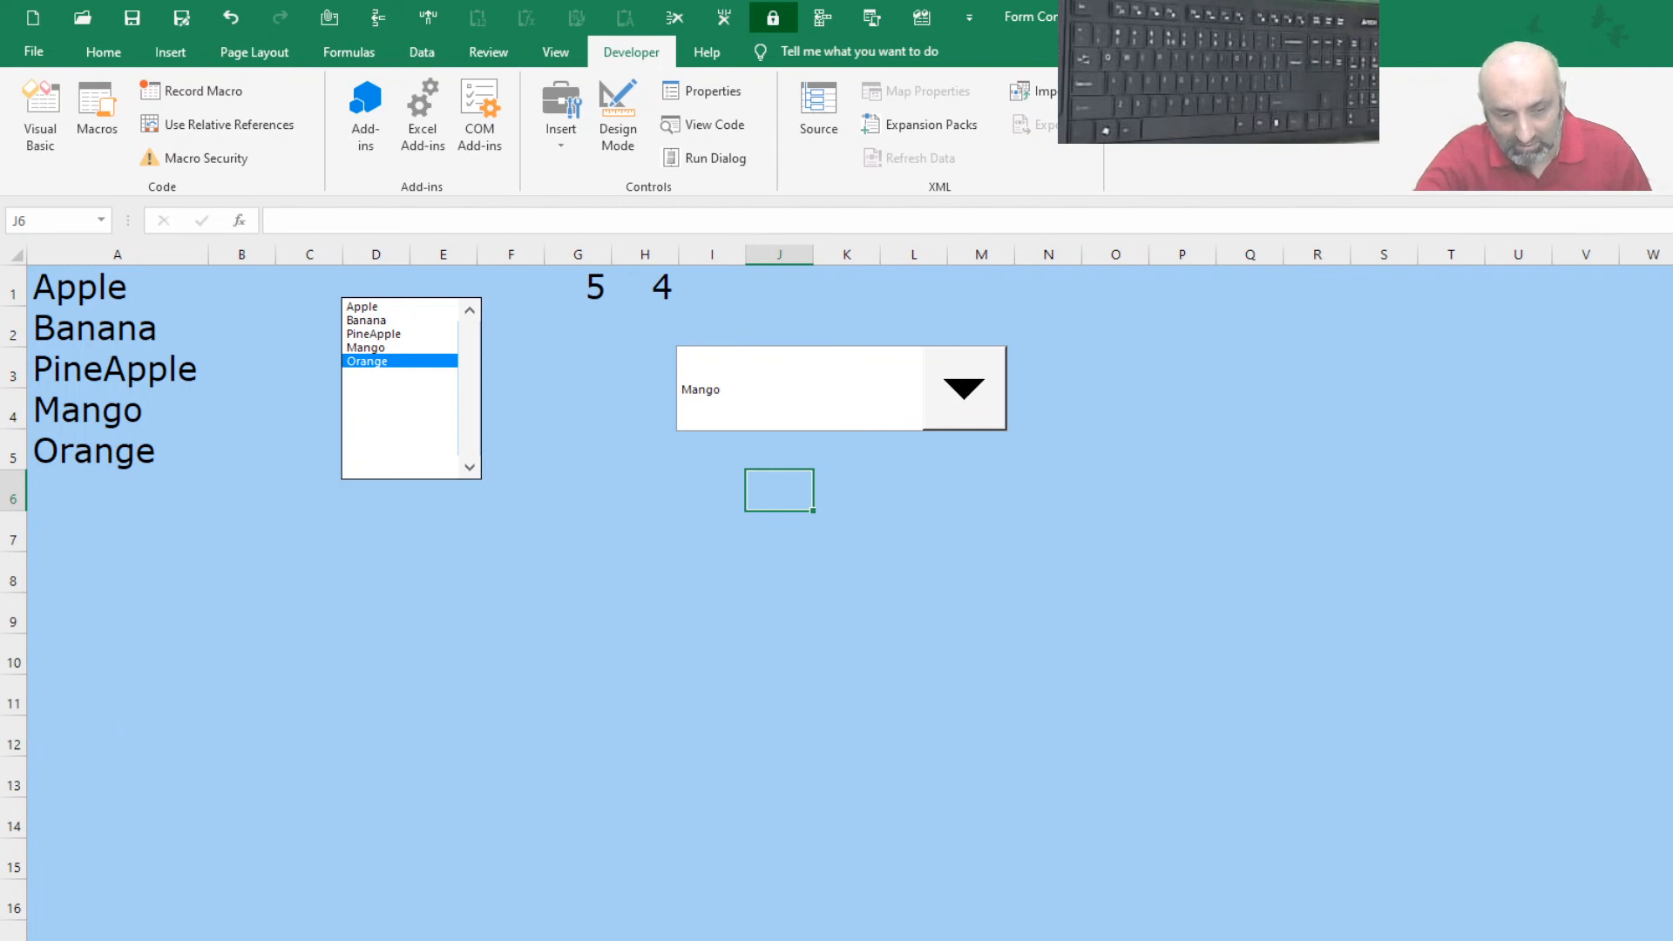
Switch to the "Button" sheet
{"action": "left_click", "coordinate": [292, 939]}
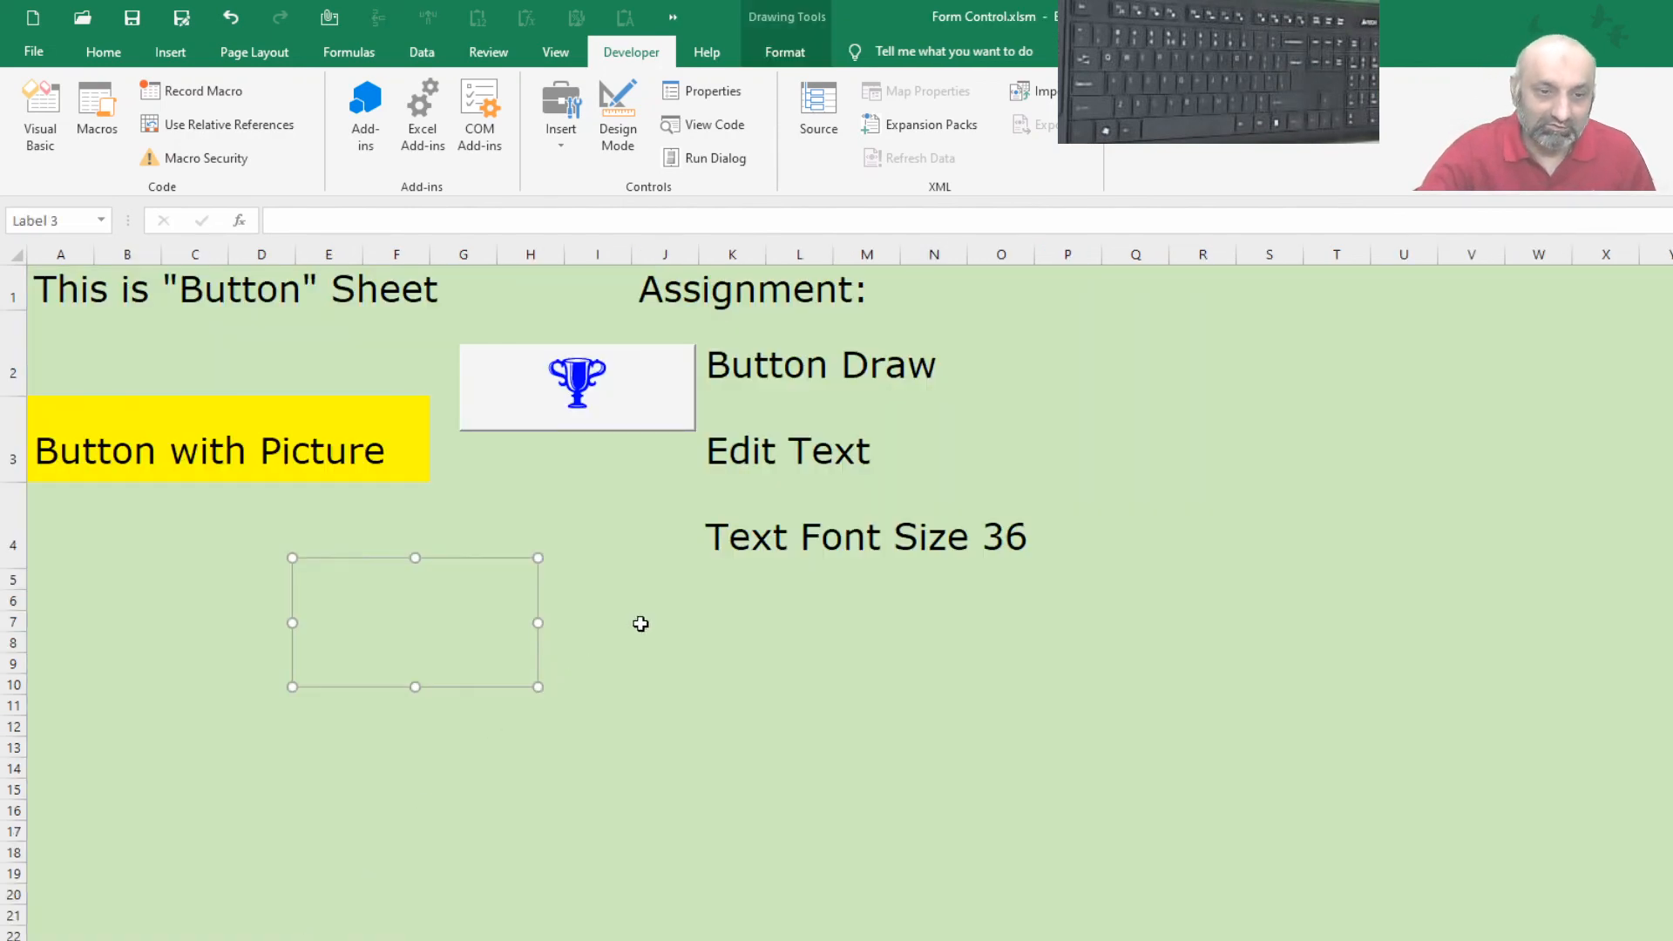